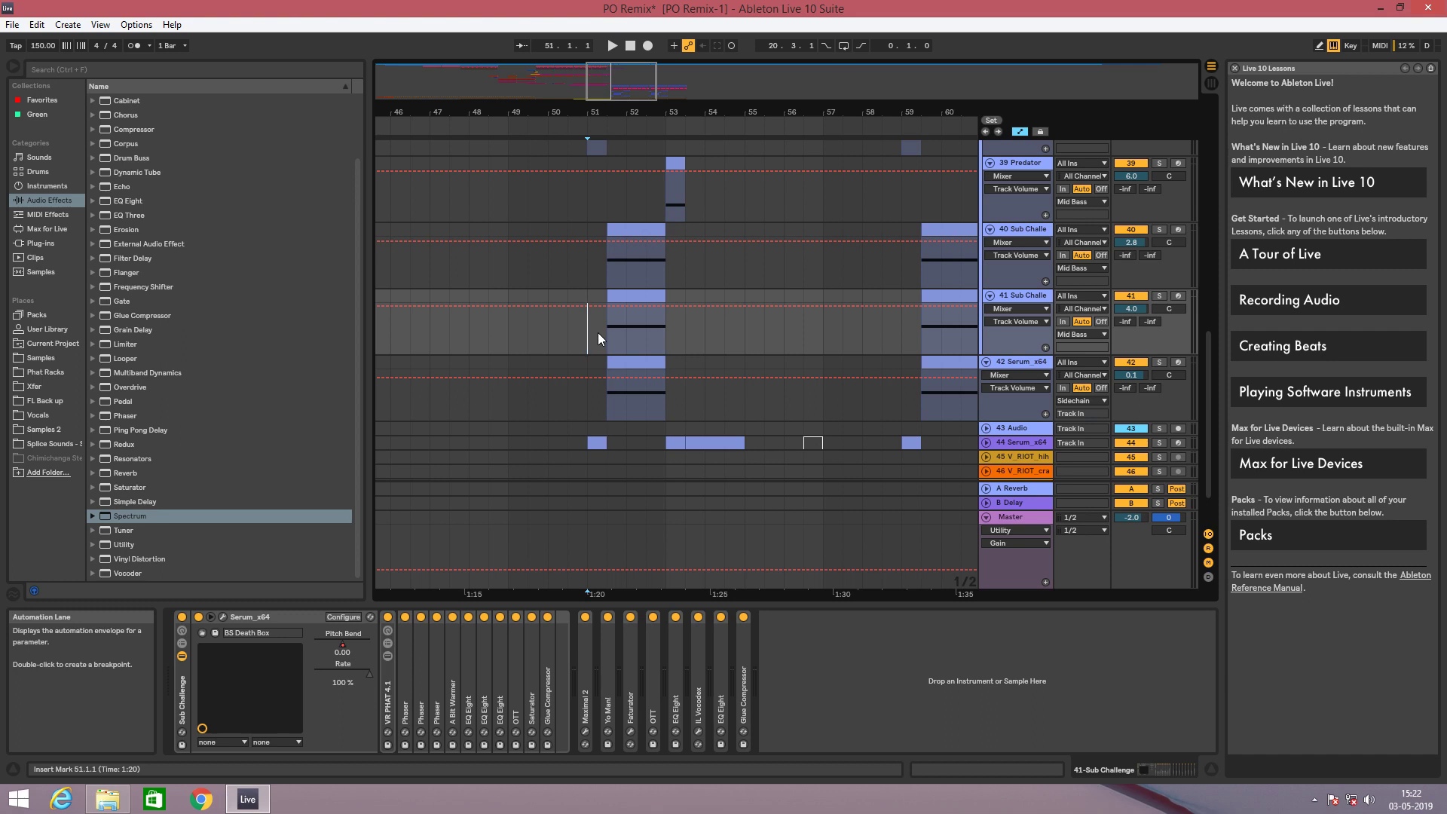
Play the arrangement from bar 51.1.1 and again from 51.3.1, where the Sub Challenge clips begin.
key(space)
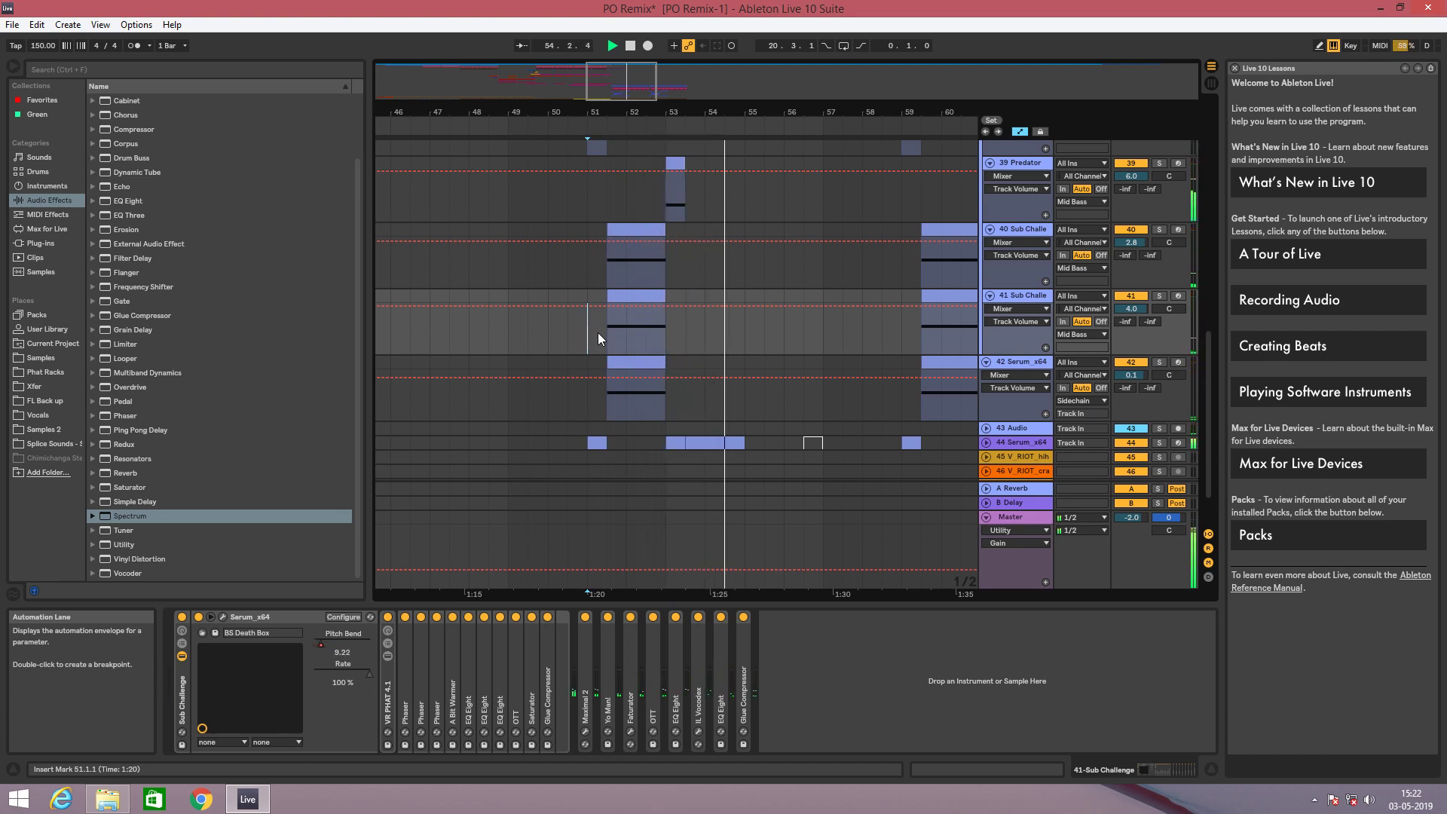
key(space)
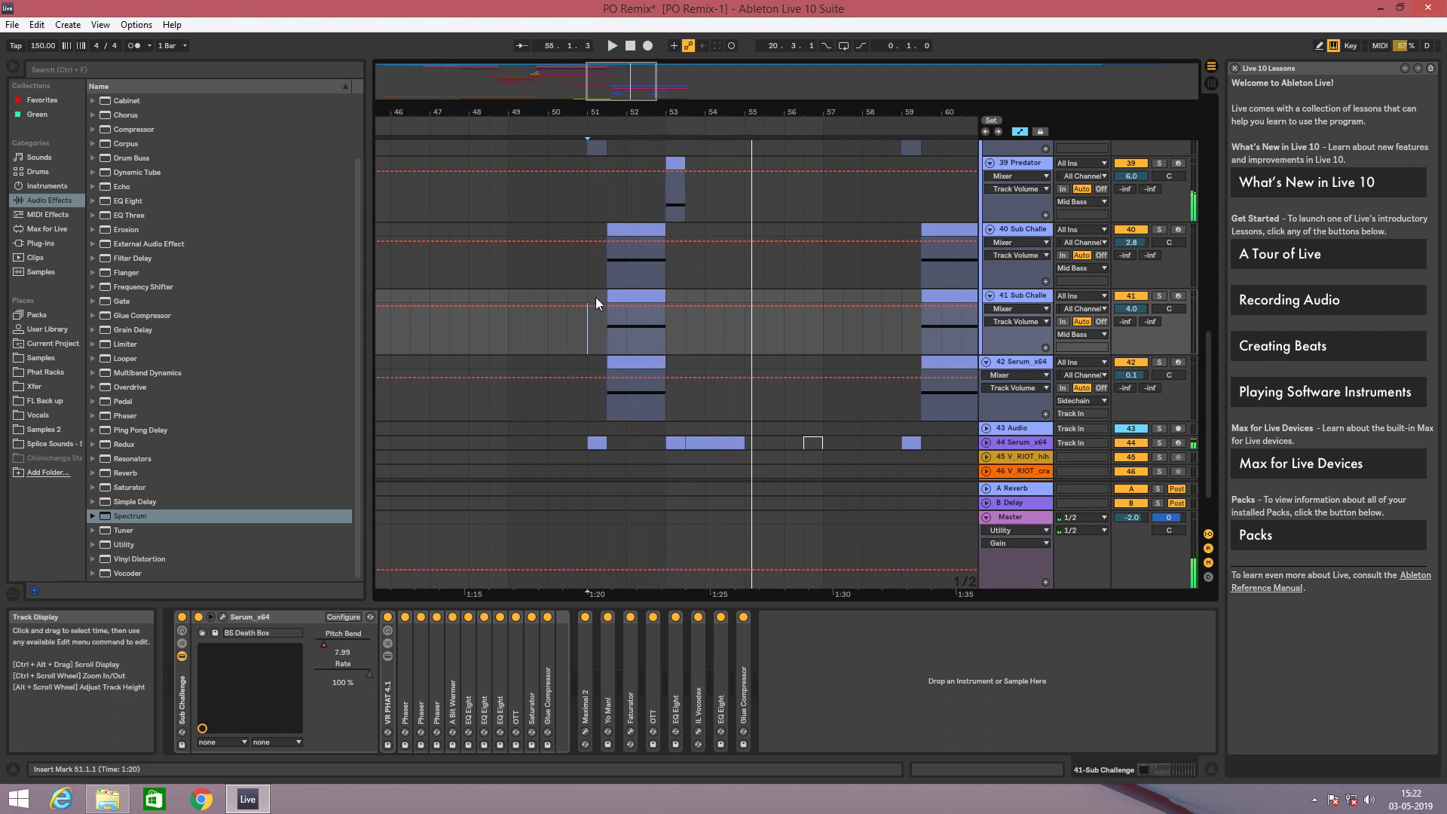
click(612, 270)
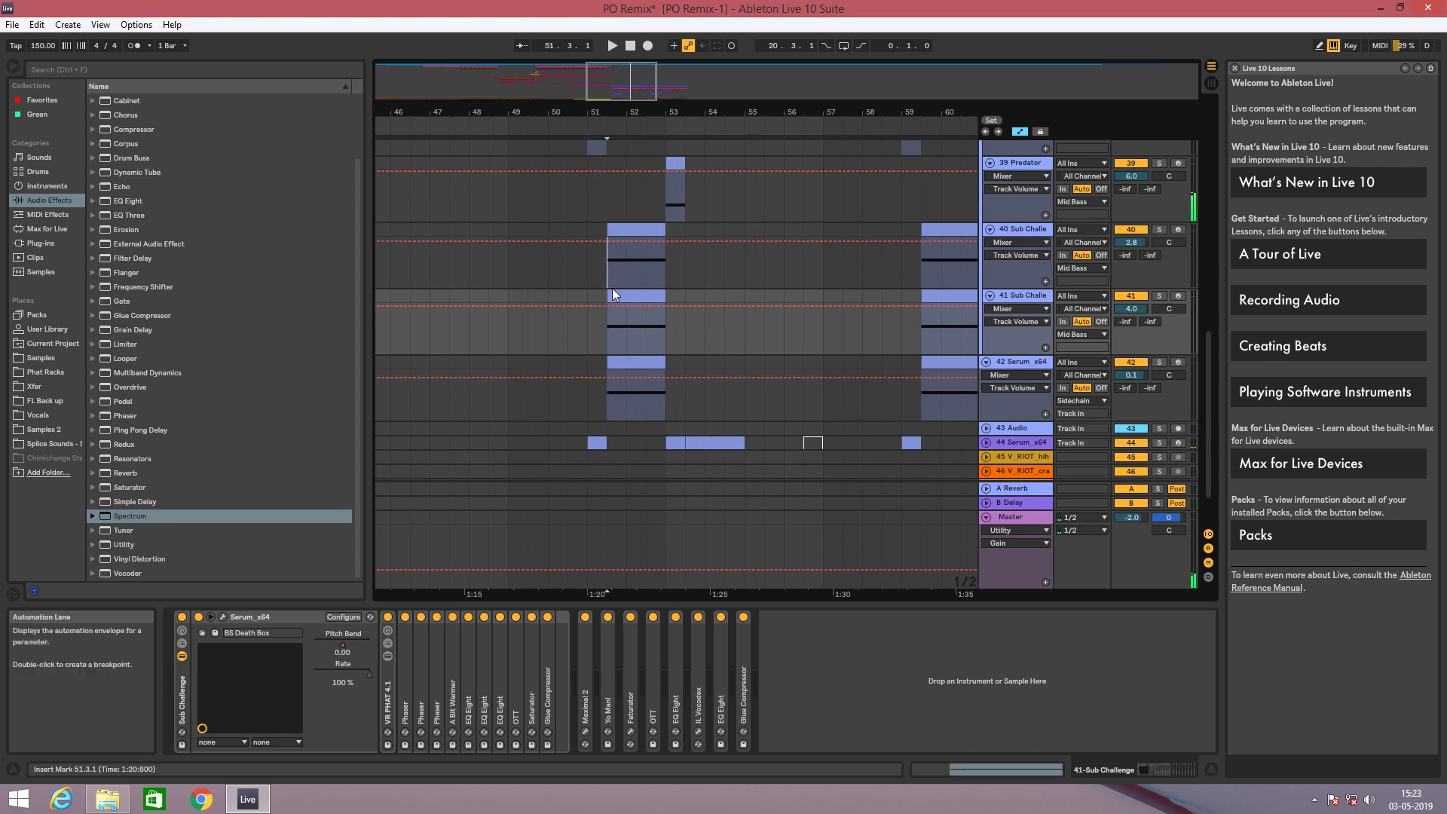
key(space)
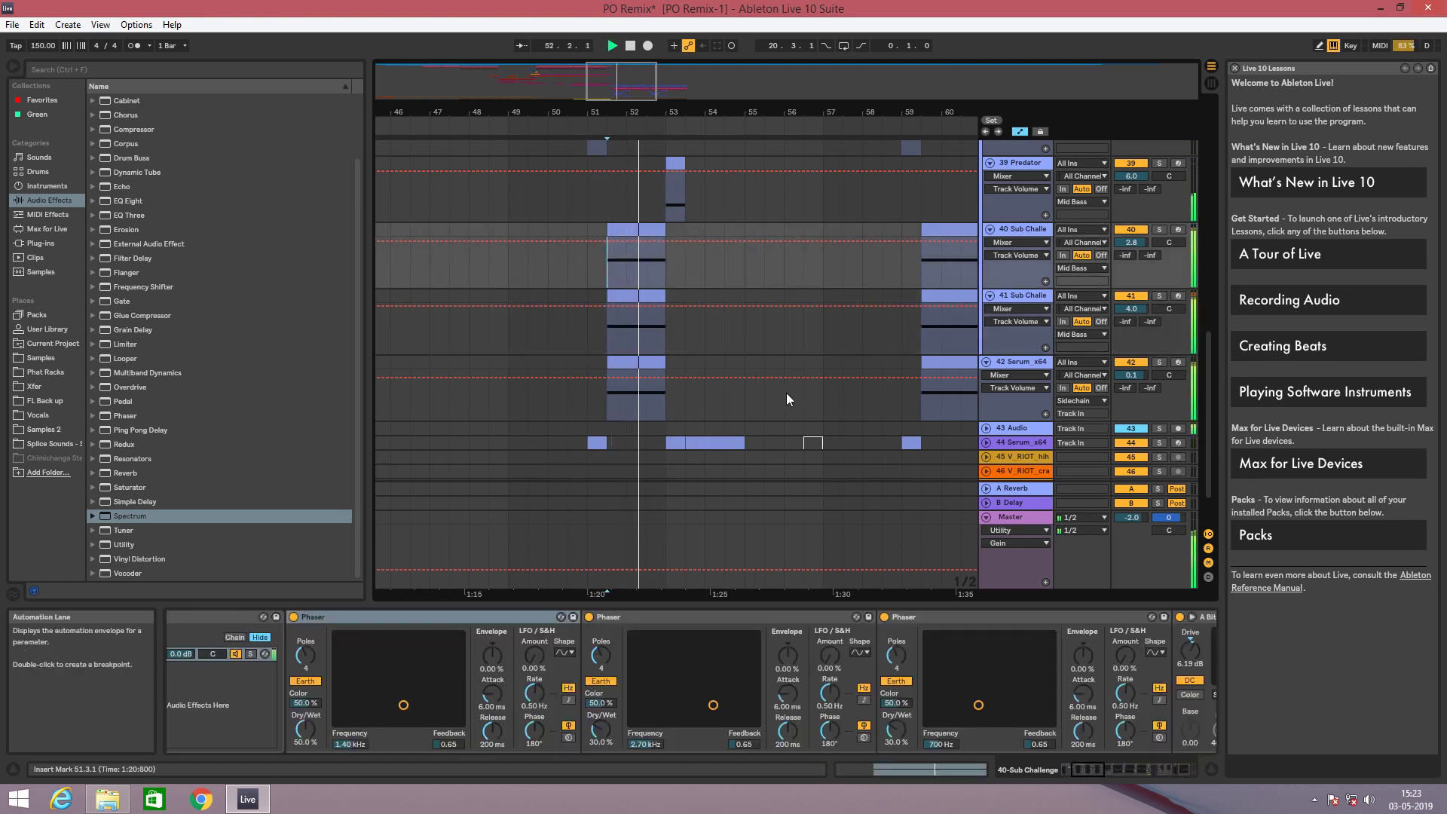
key(space)
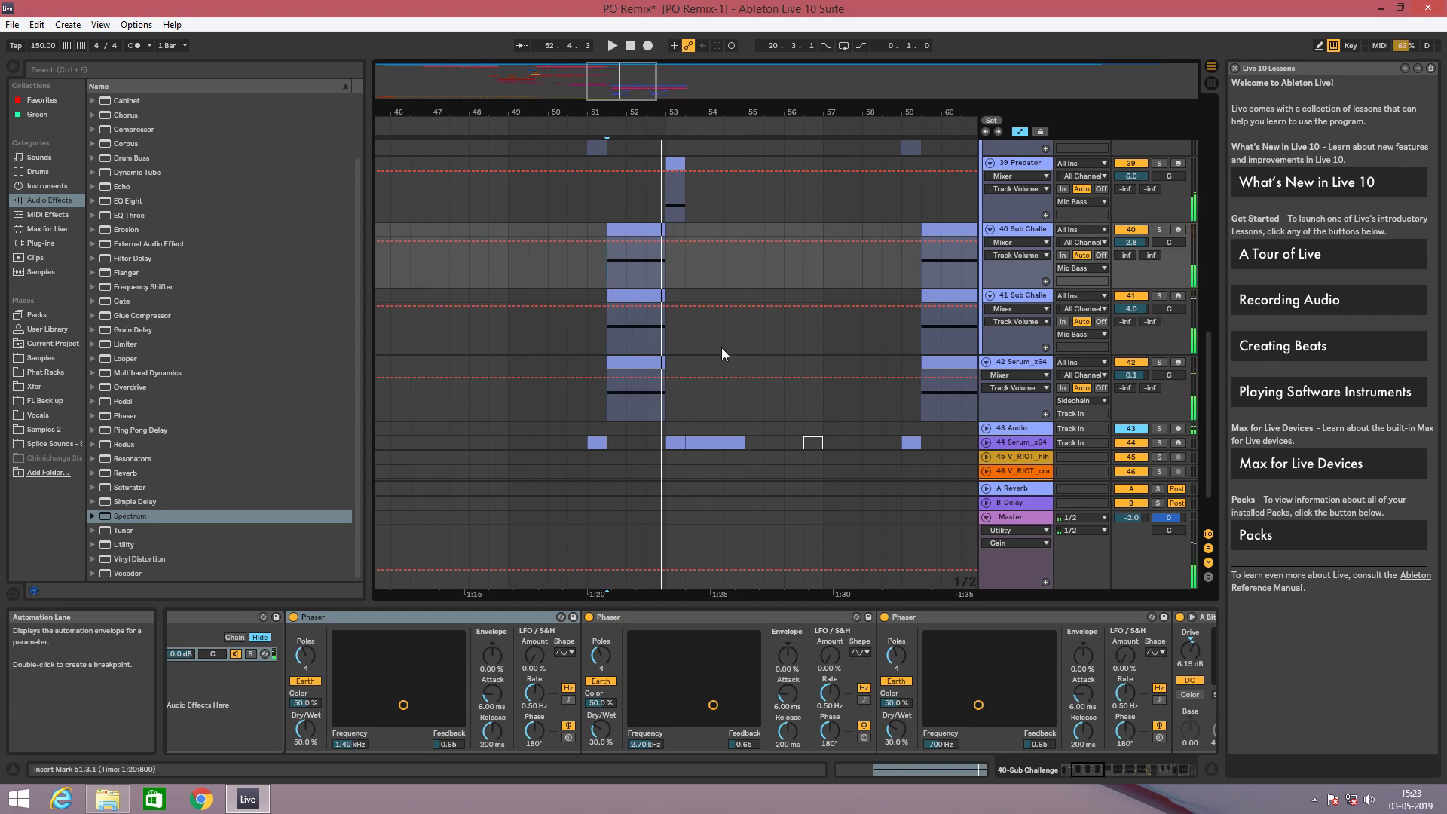
key(space)
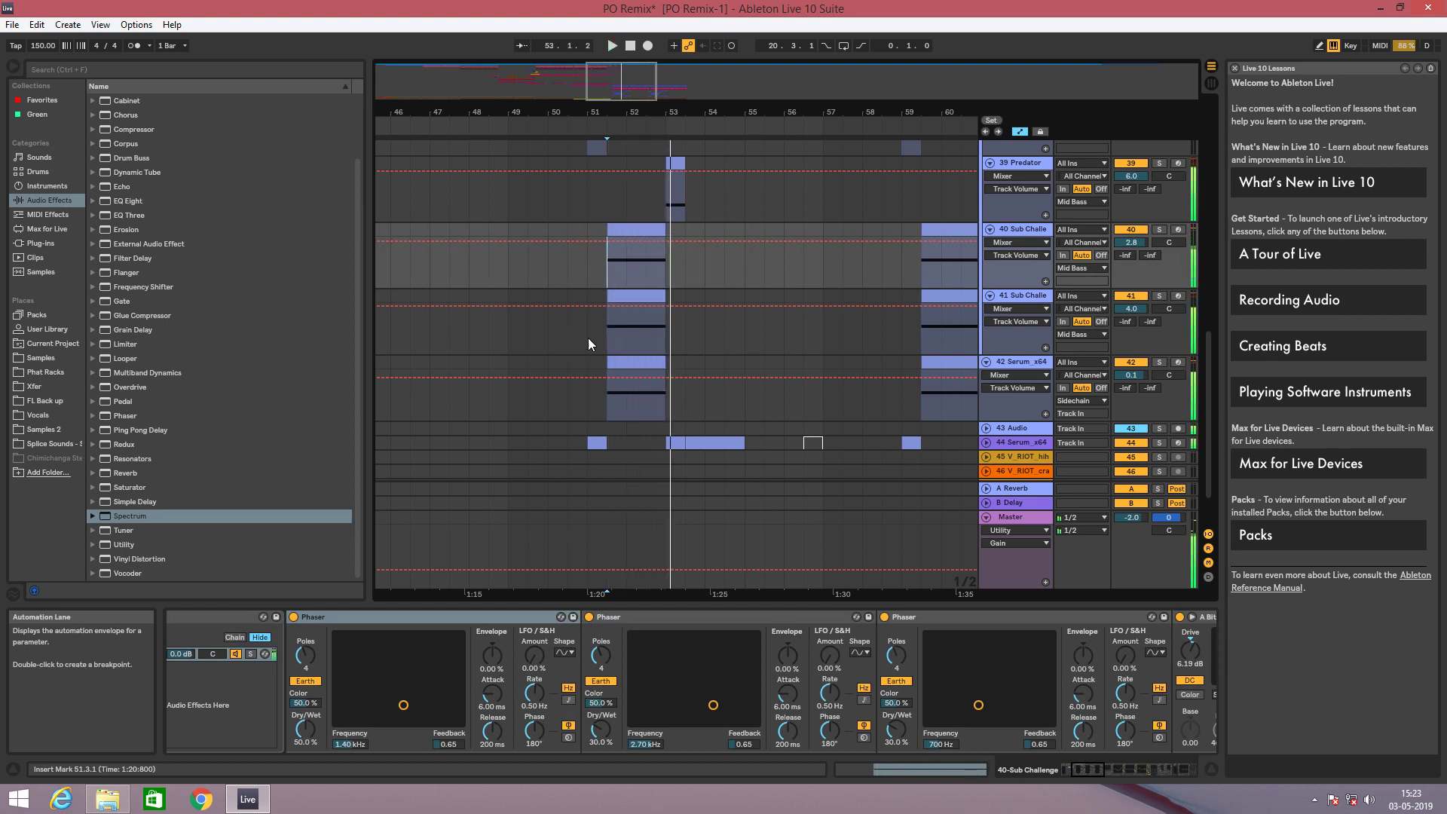
key(space)
Solo track 40 Sub Challenge and play its clip from 51.3.1.
ctrl+scroll(655, 258, up, 3)
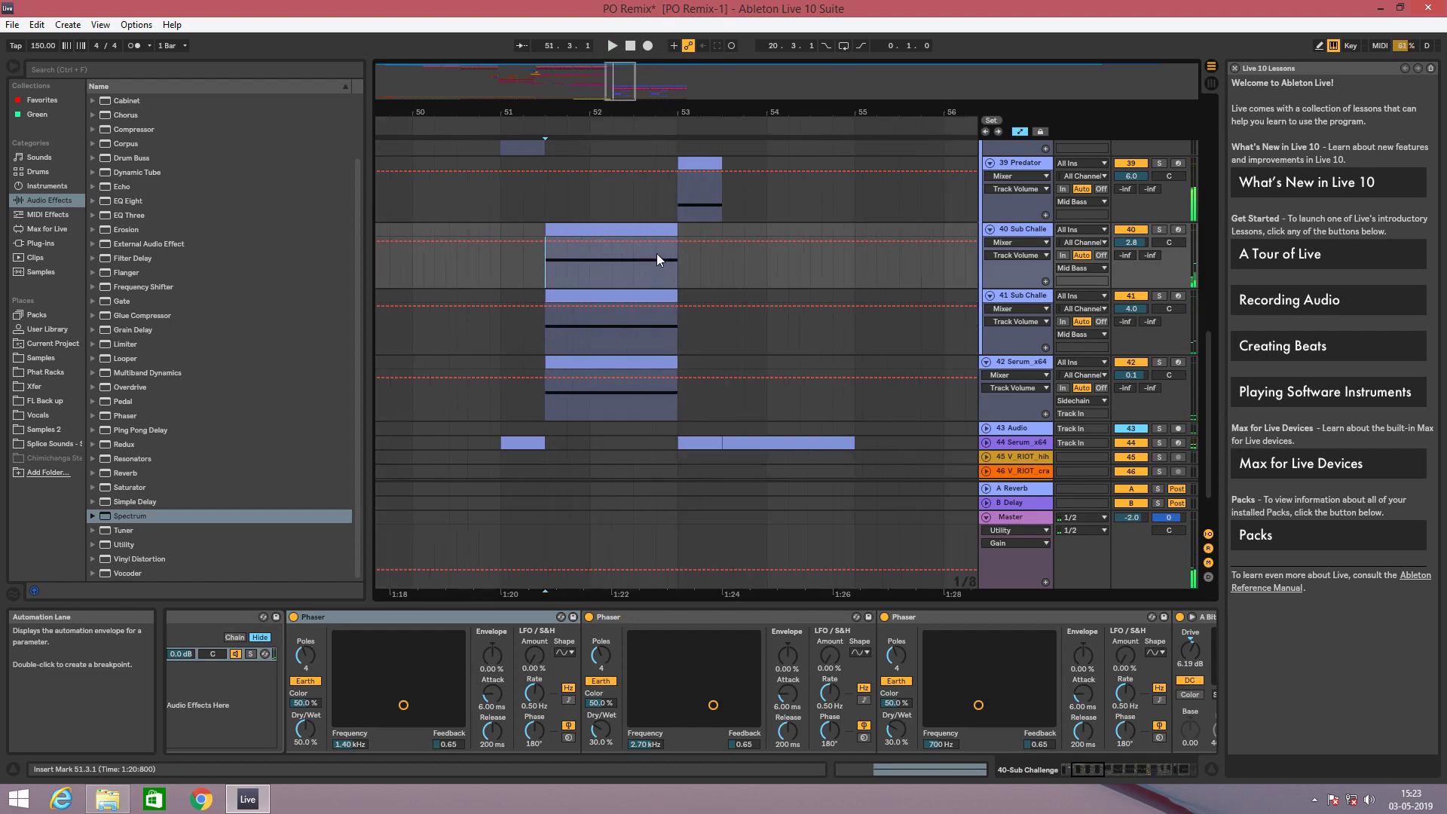
click(1017, 296)
click(1165, 233)
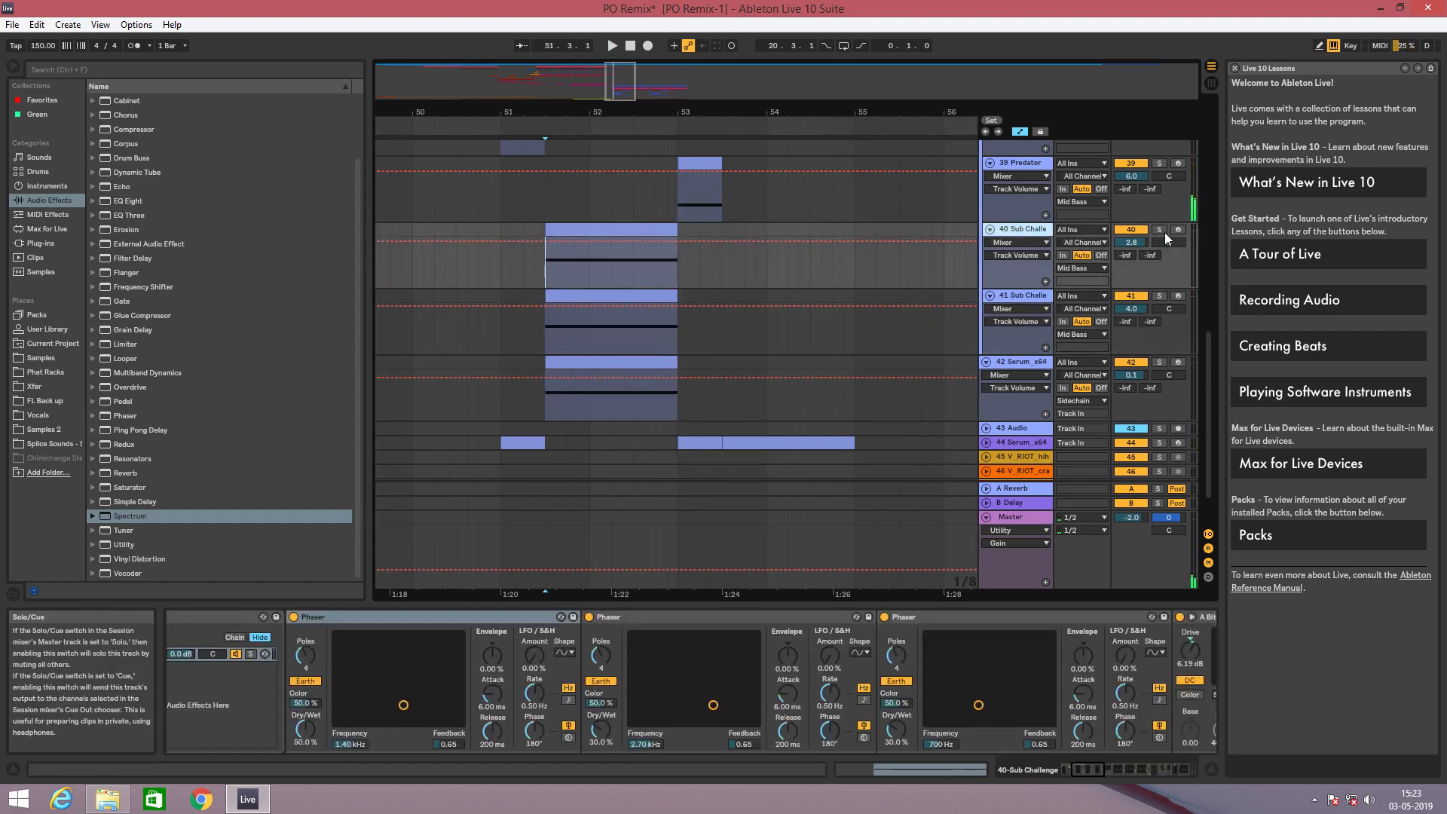
click(1163, 230)
key(space)
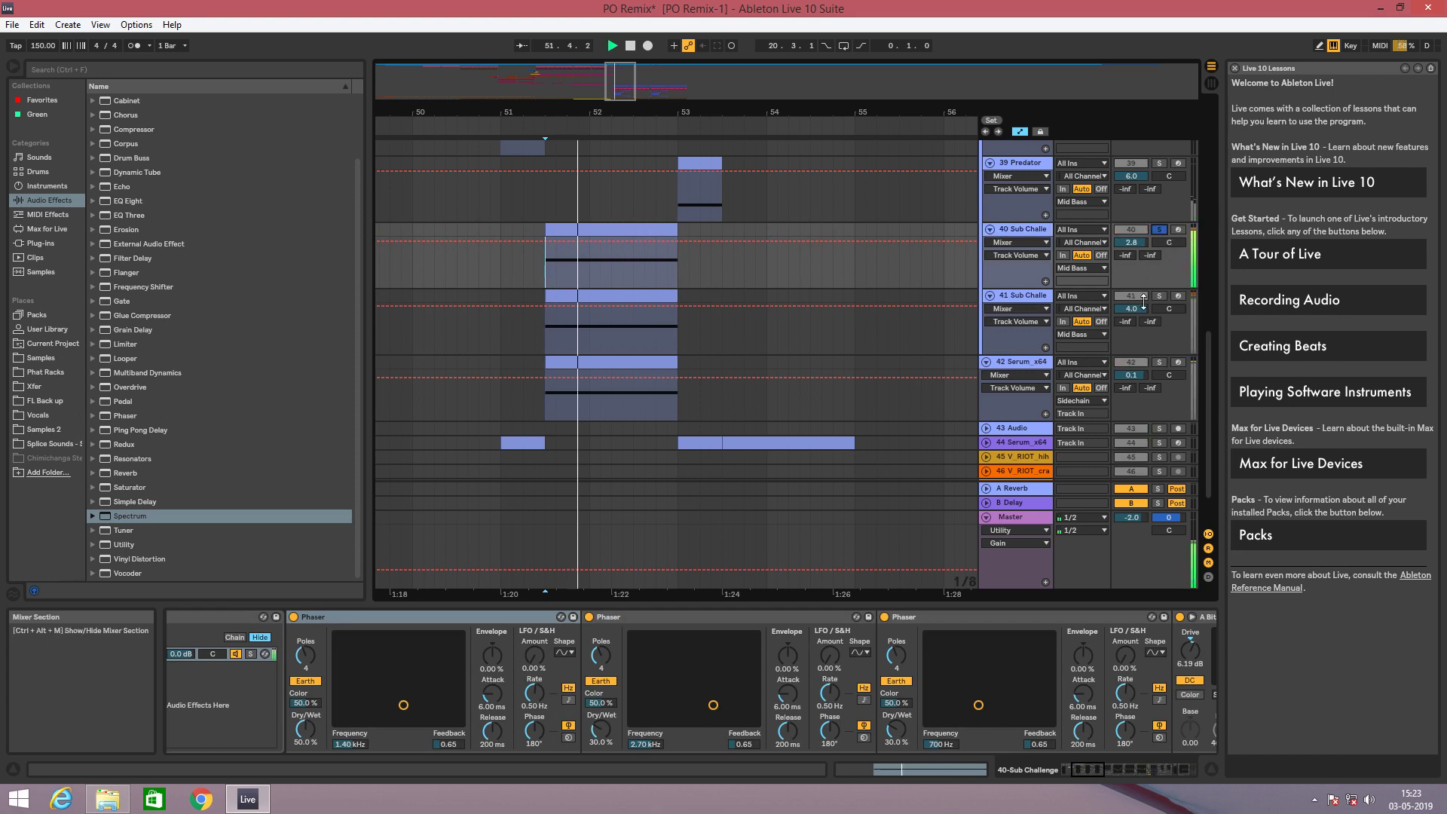
key(space)
key(space)
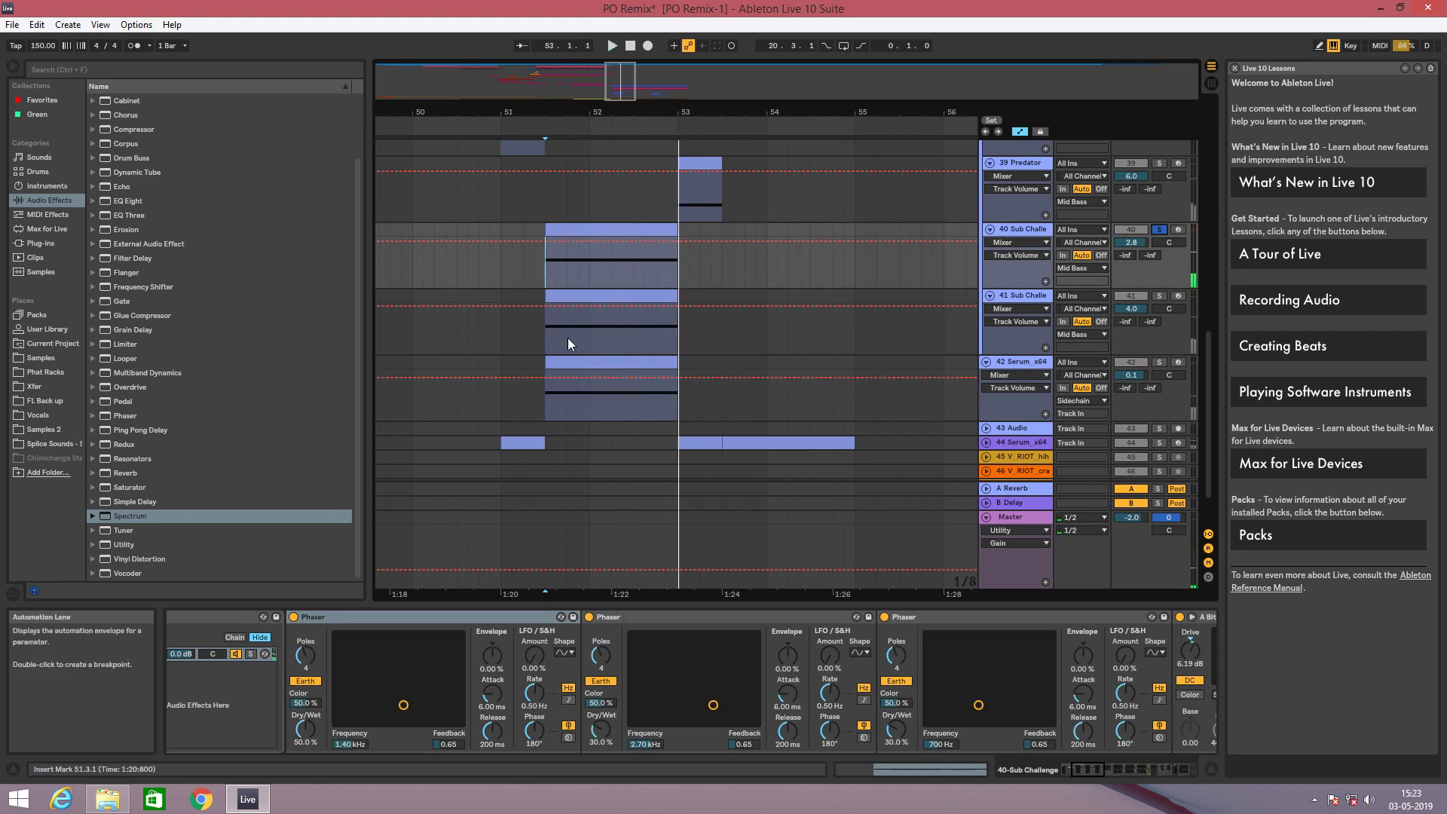
Solo track 41 Sub Challenge instead and play its clip from 51.3.1.
click(550, 331)
key(space)
click(1159, 295)
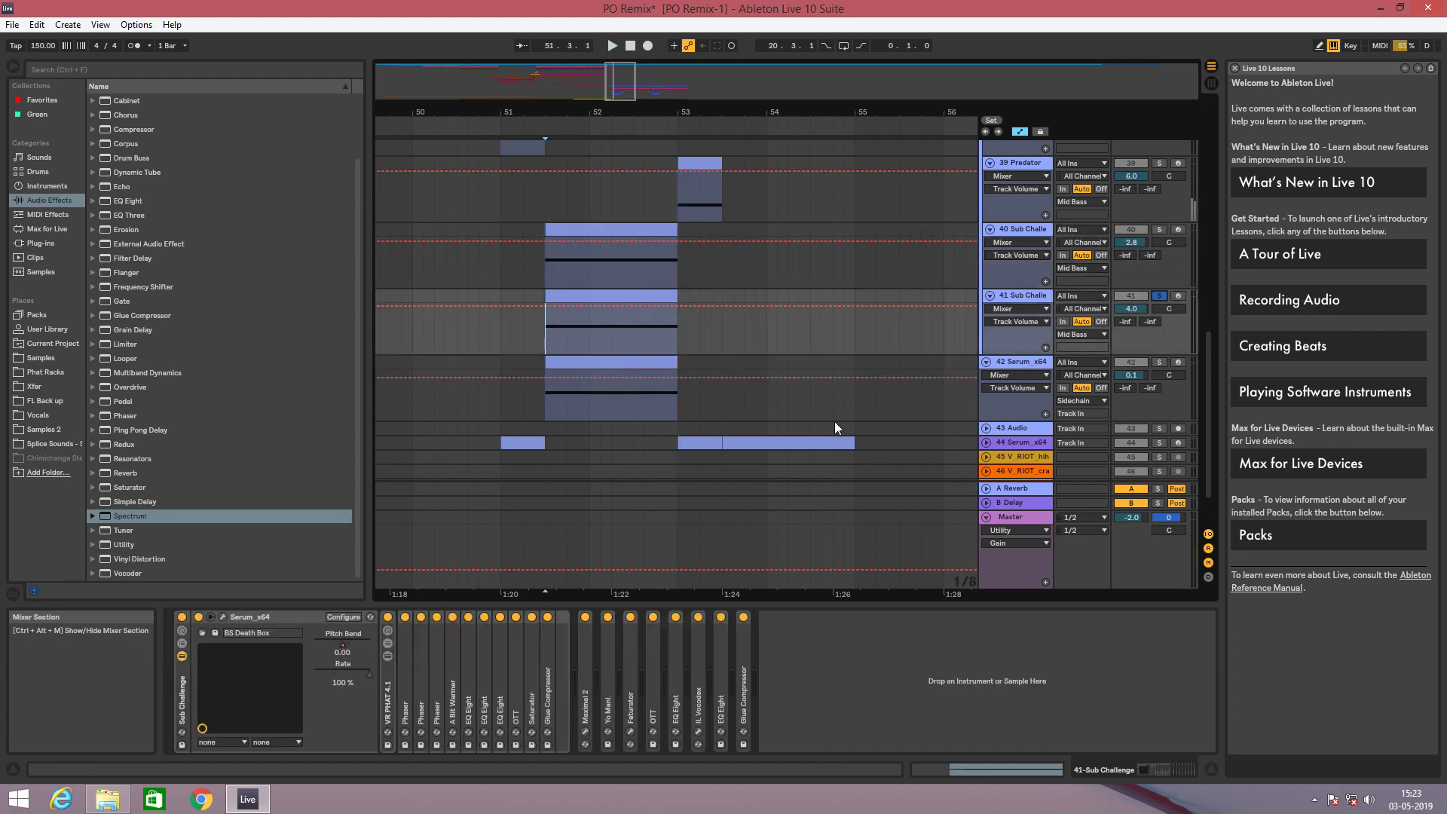
key(space)
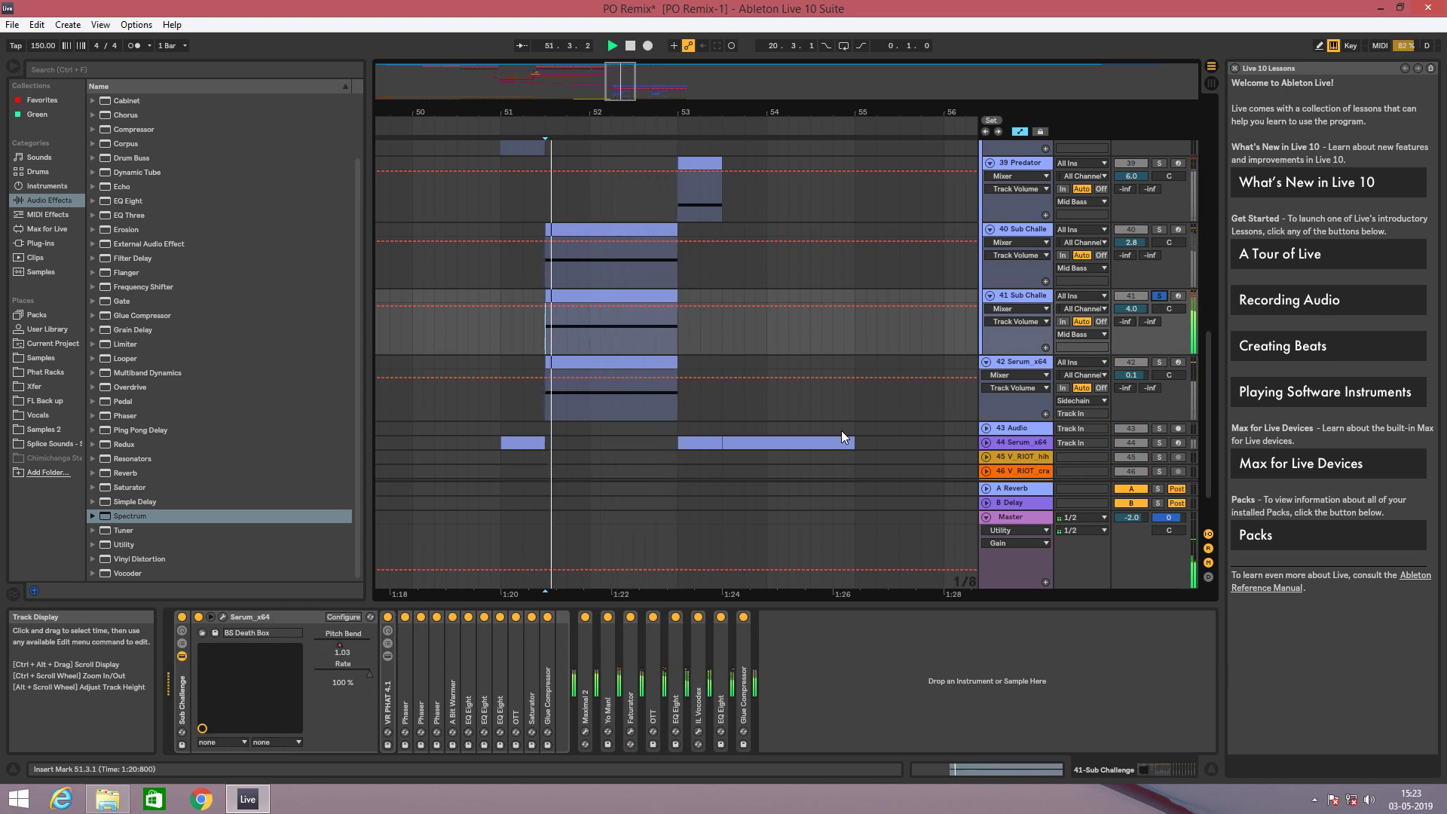
key(space)
Play the track 42 Serum_x64 clip from 51.3.1 with that track soloed instead.
click(547, 399)
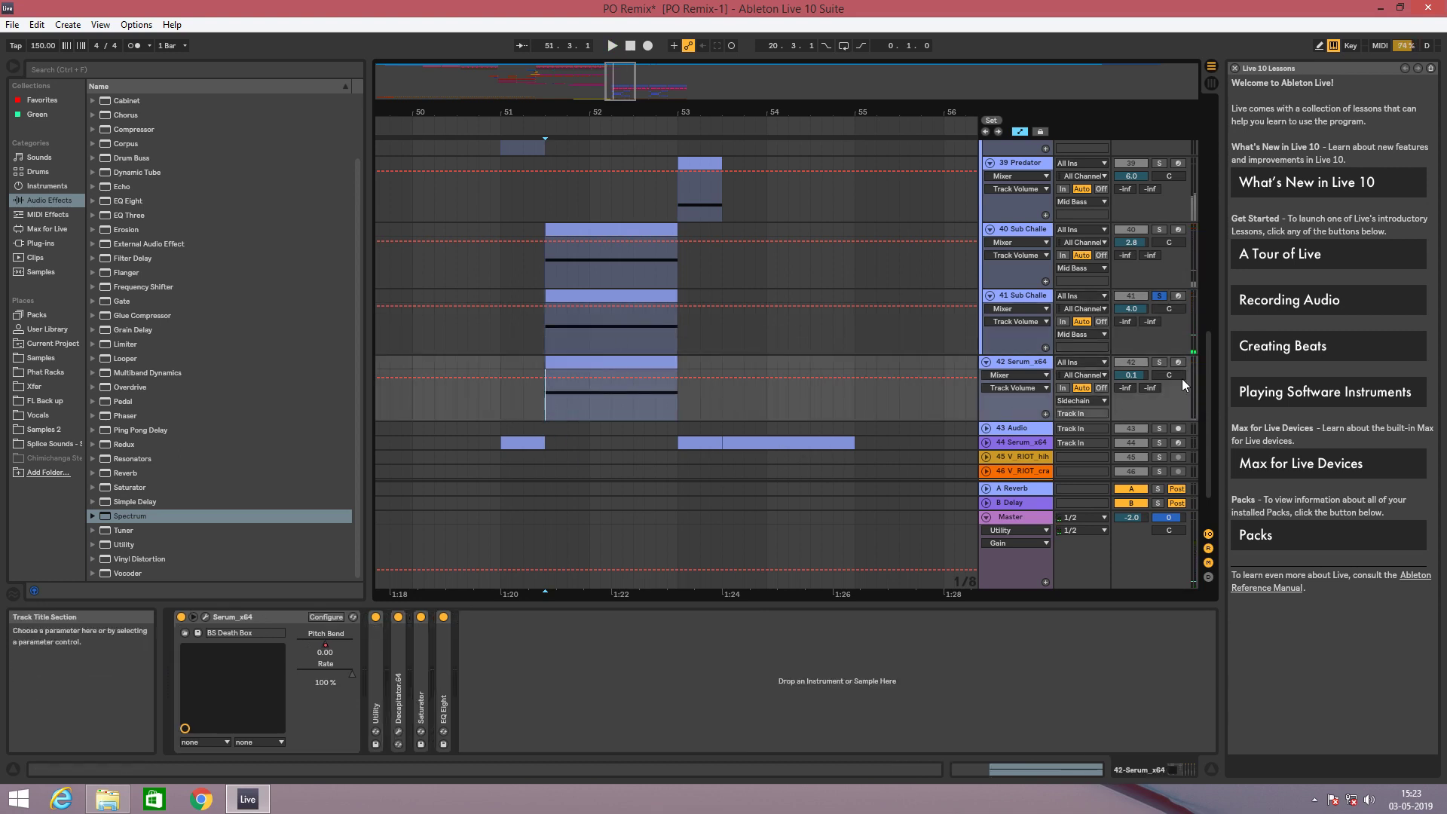
key(space)
click(1159, 363)
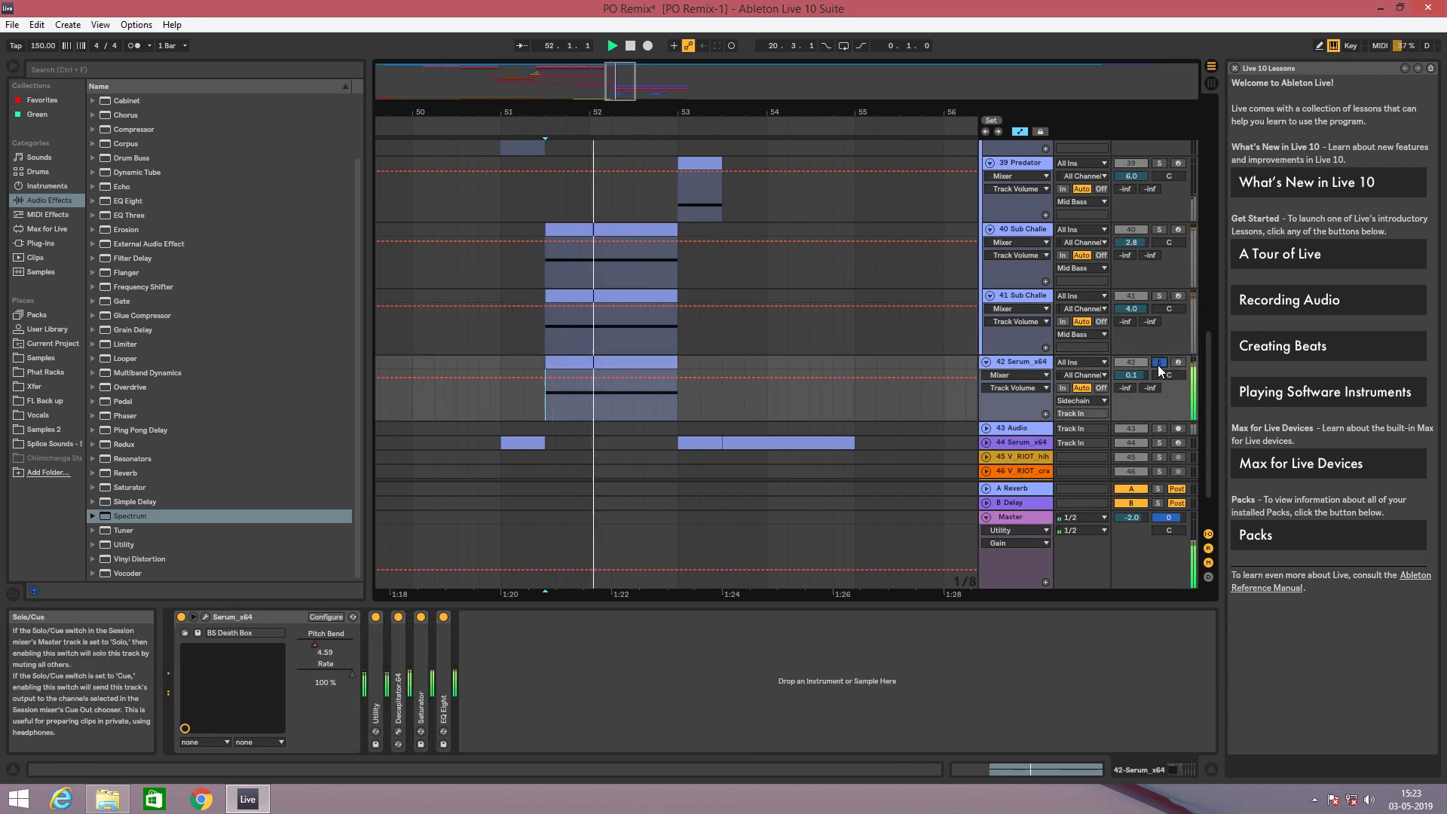
key(space)
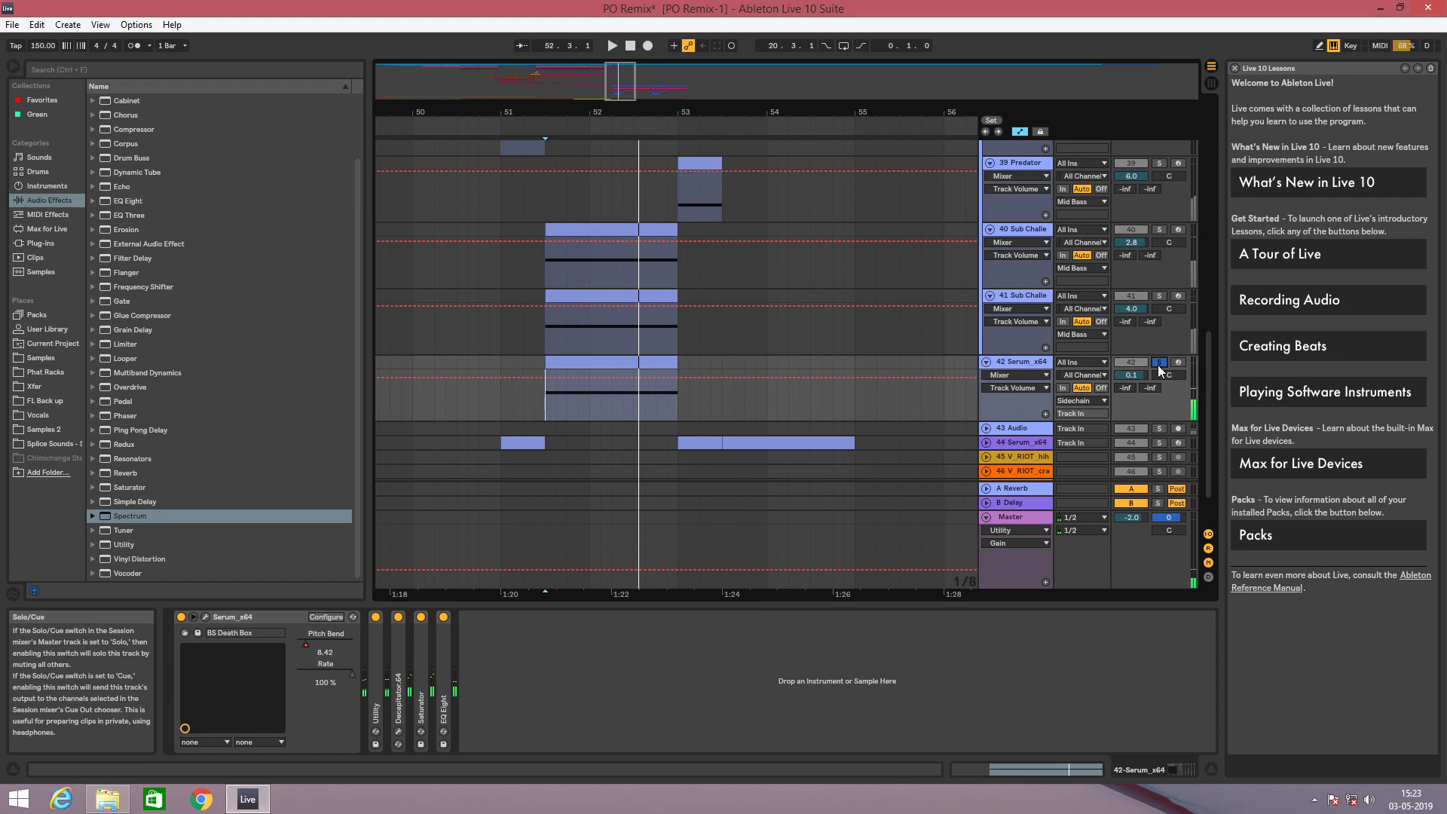
Show the device chain of track 40 Sub Challenge and unfold its VR PHAT 4.1 rack.
click(514, 340)
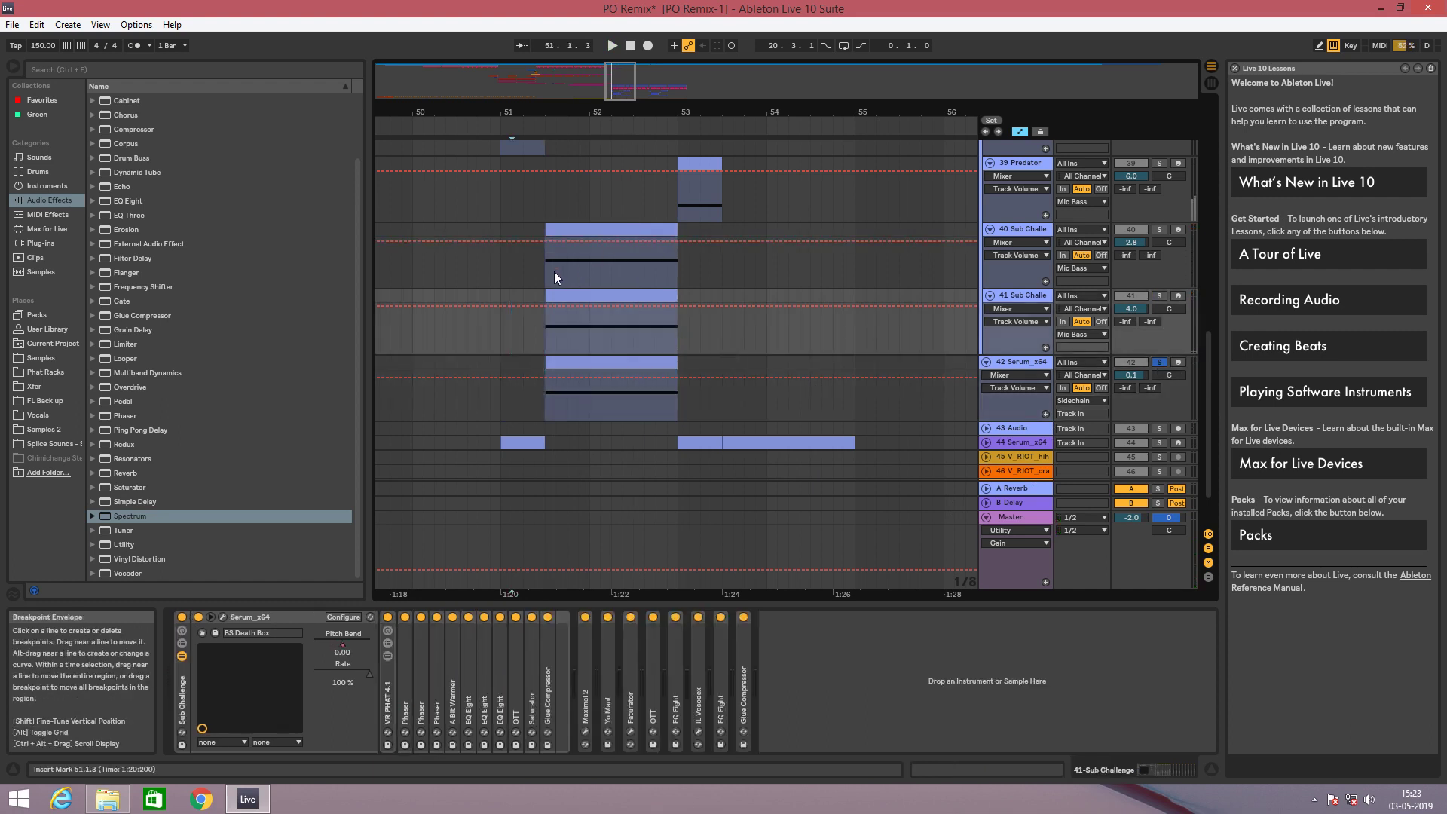
click(1079, 273)
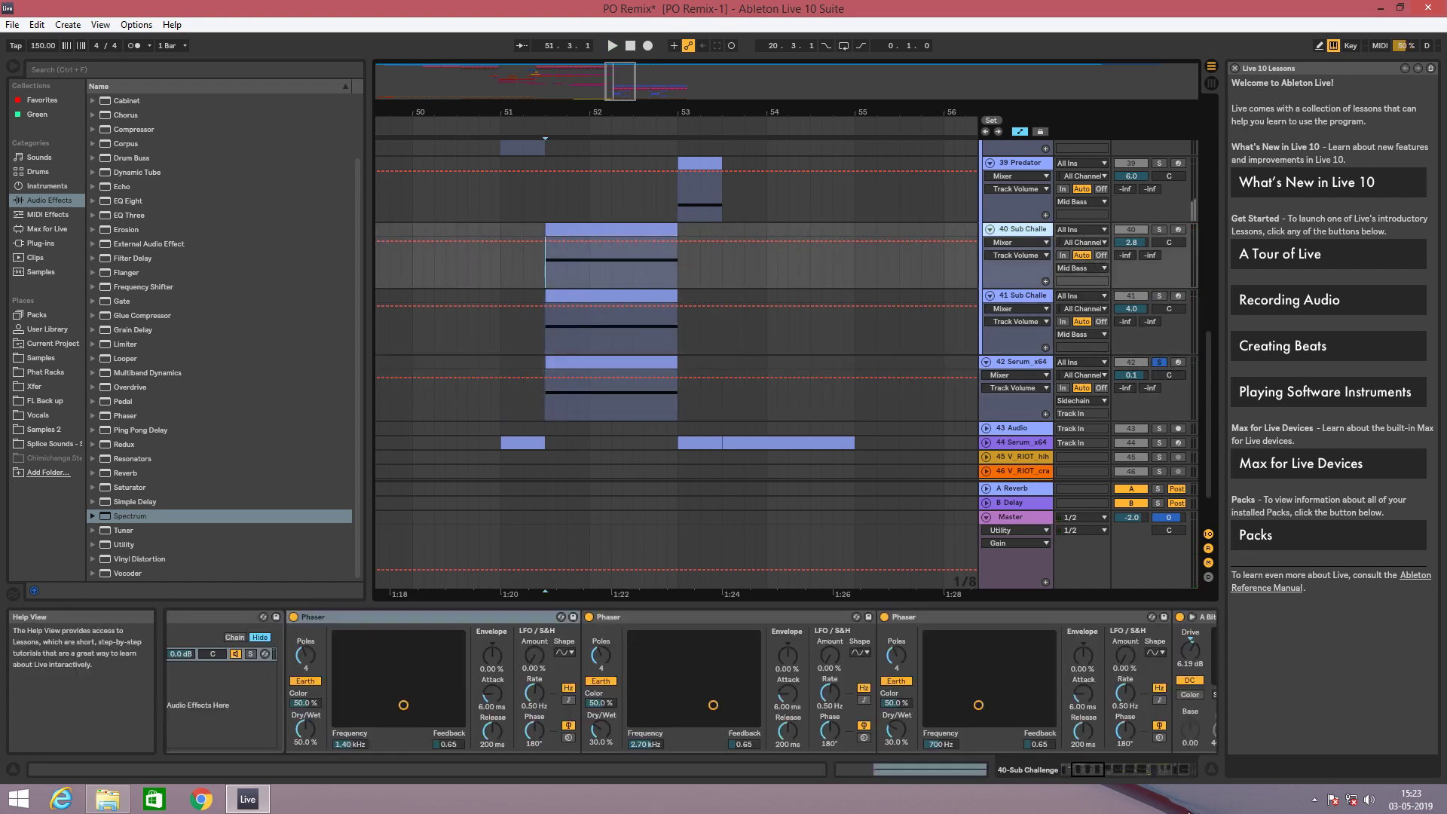
click(1088, 770)
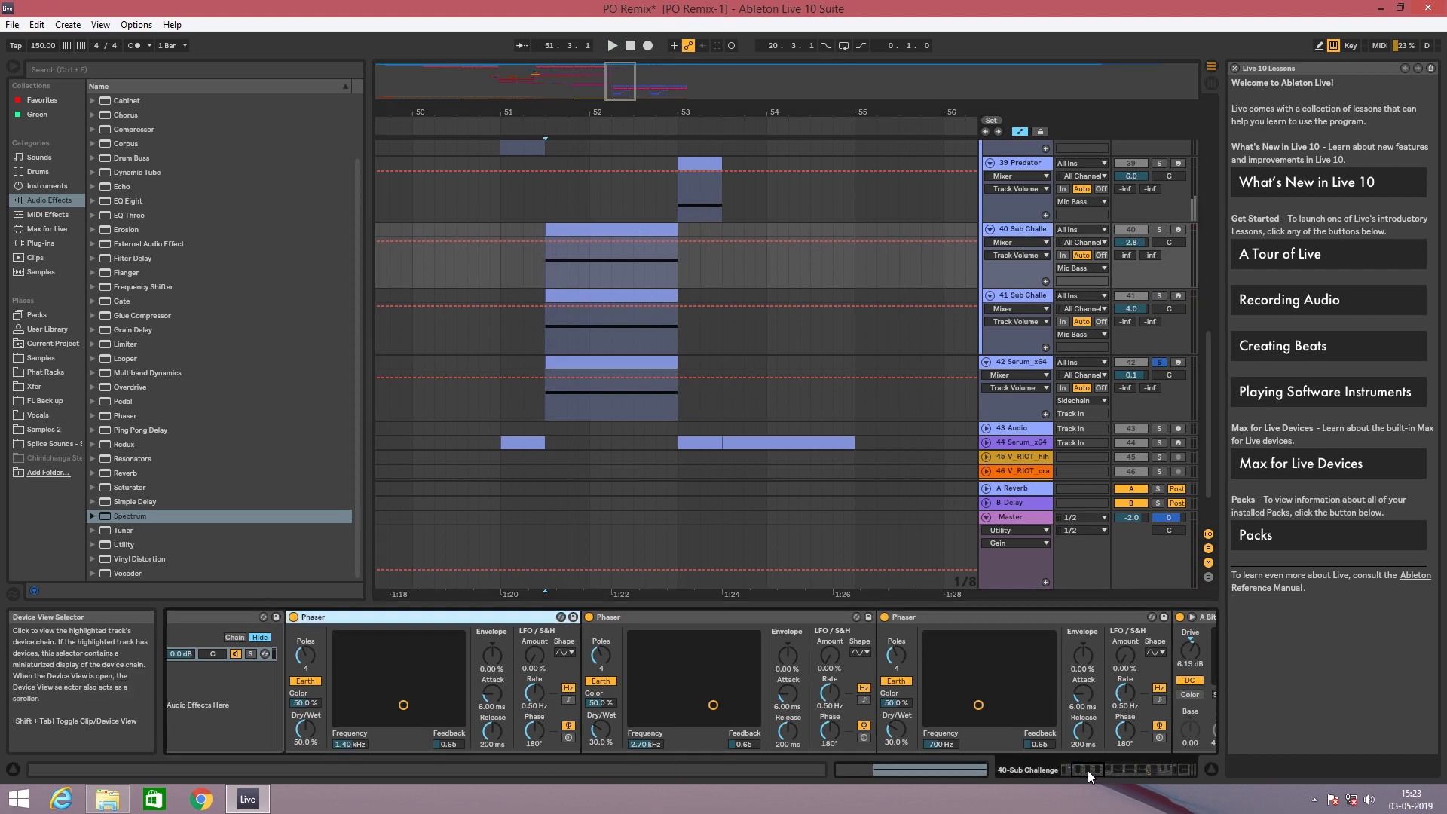
click(436, 635)
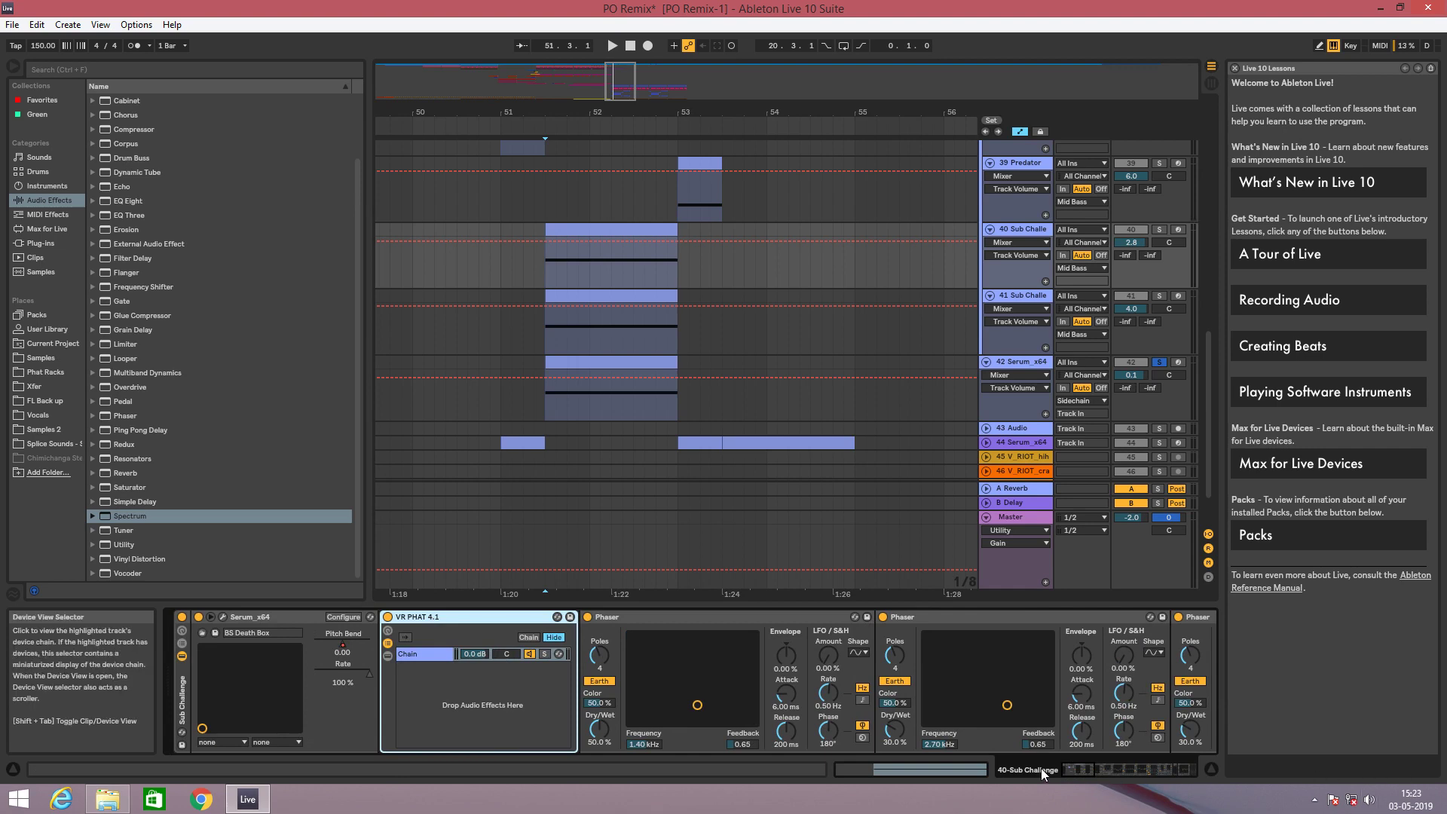
drag(1079, 767, 1093, 767)
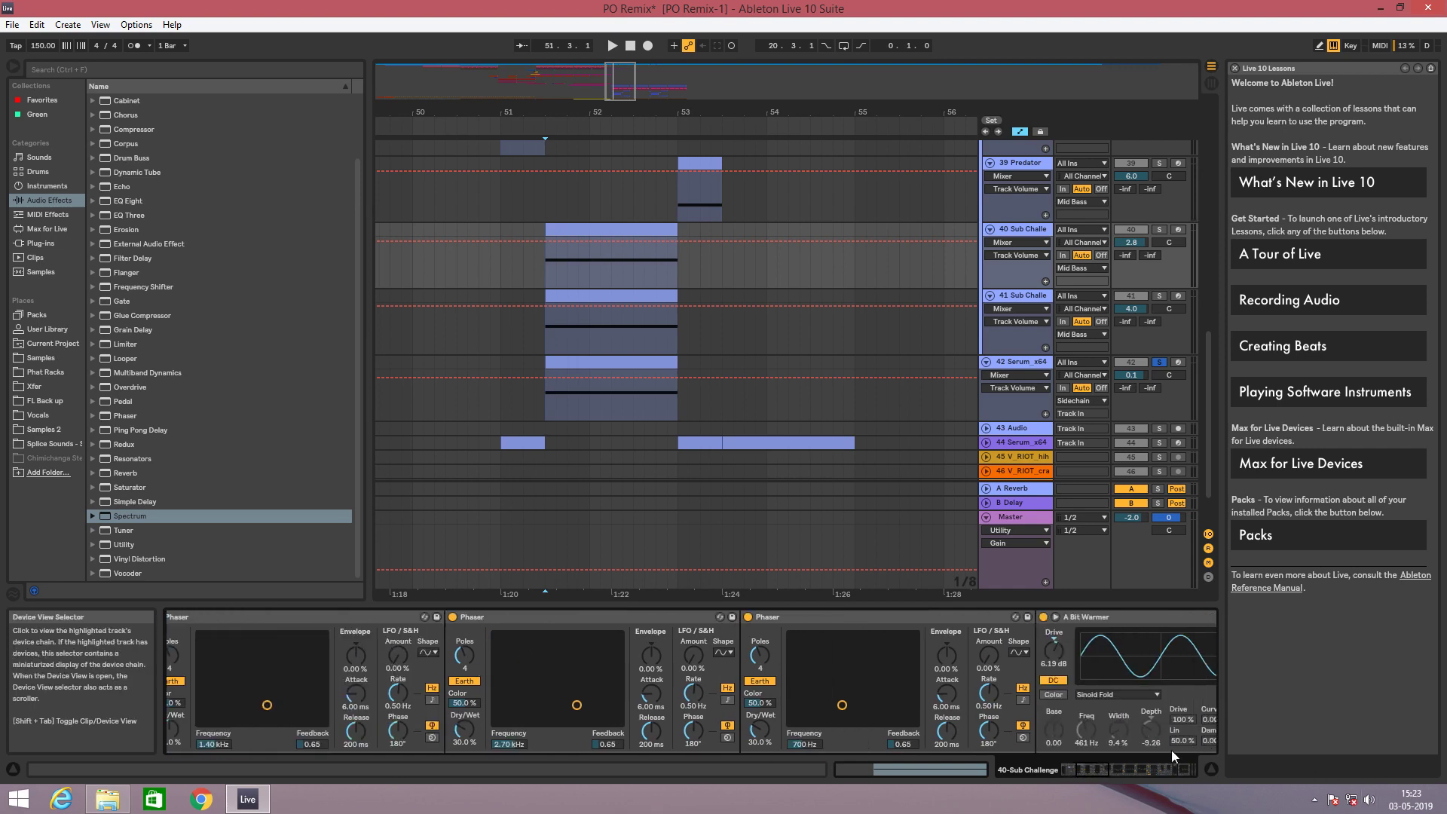
click(1070, 770)
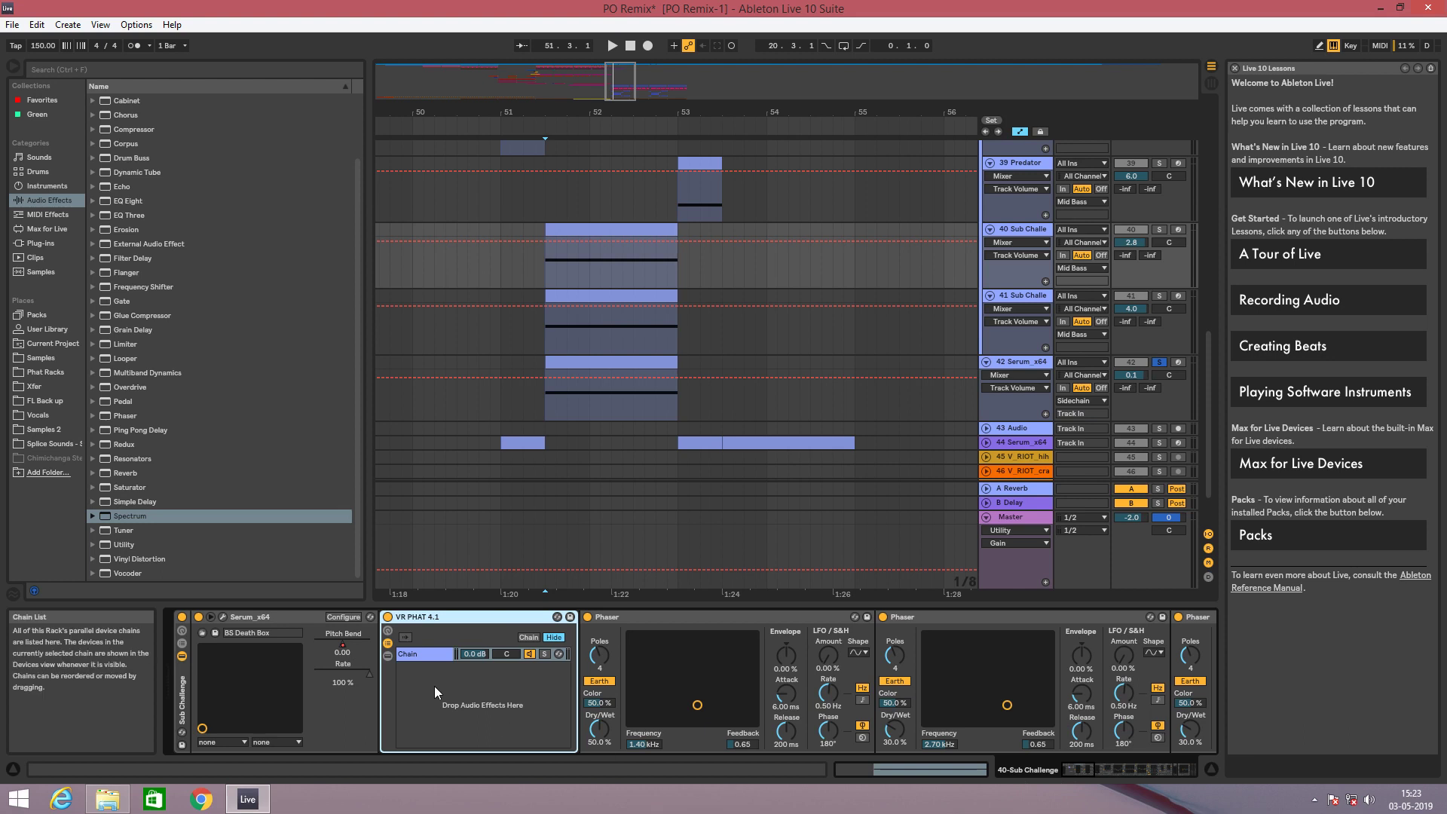
Show the VR PHAT 4.1 rack's macro controls and the devices inside its chain, and fold the rack again.
click(389, 632)
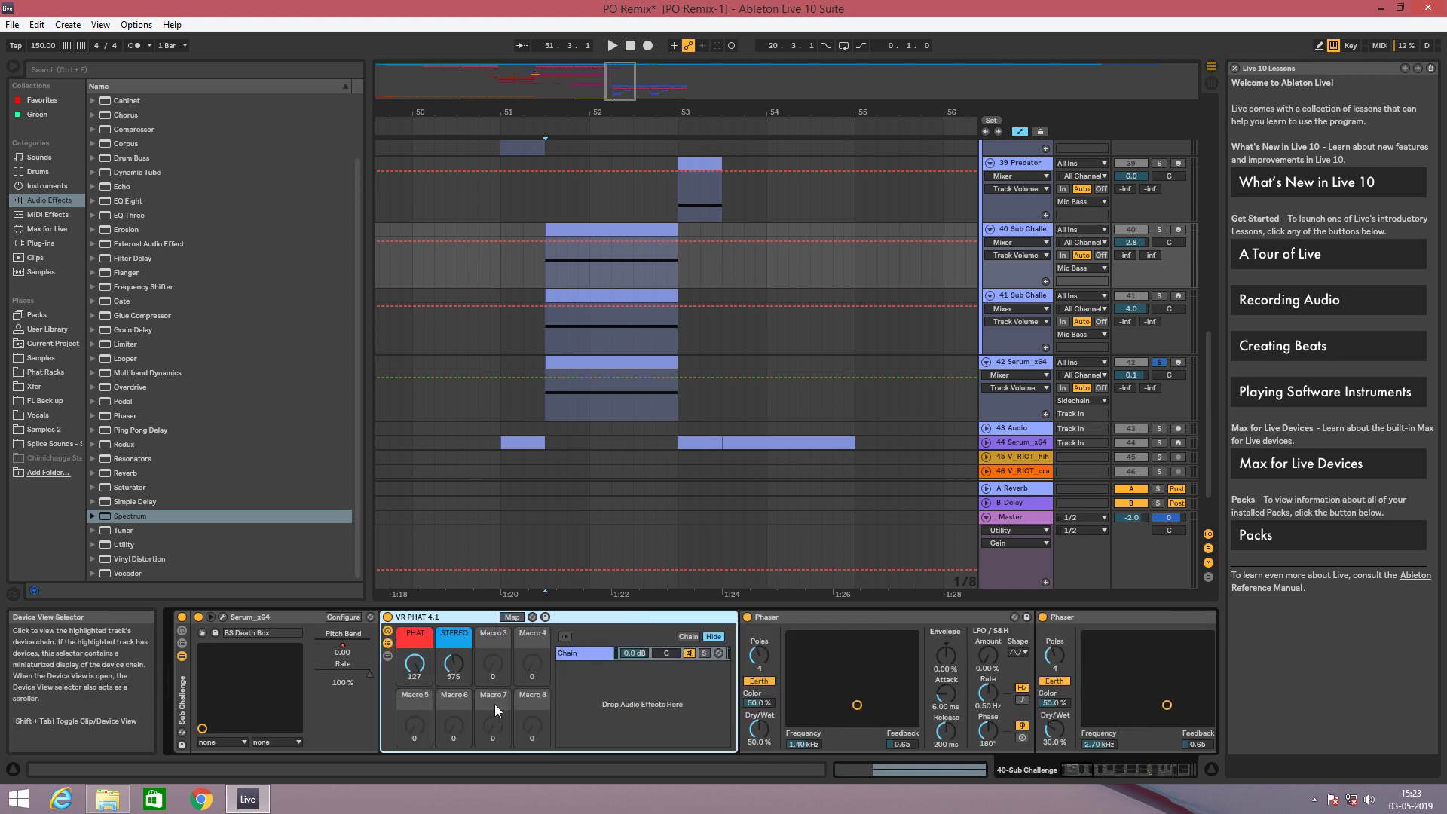
click(600, 653)
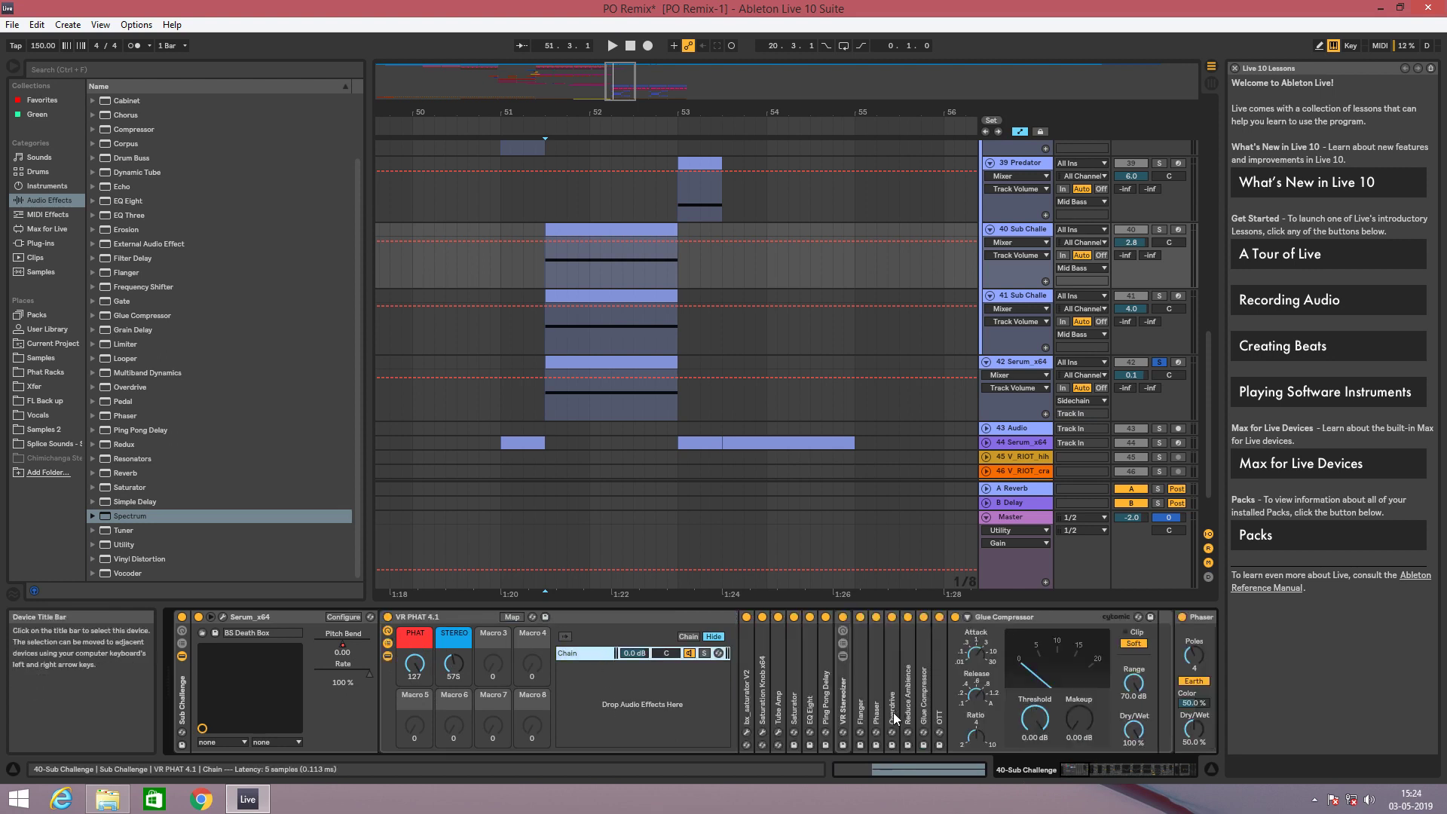
double_click(432, 618)
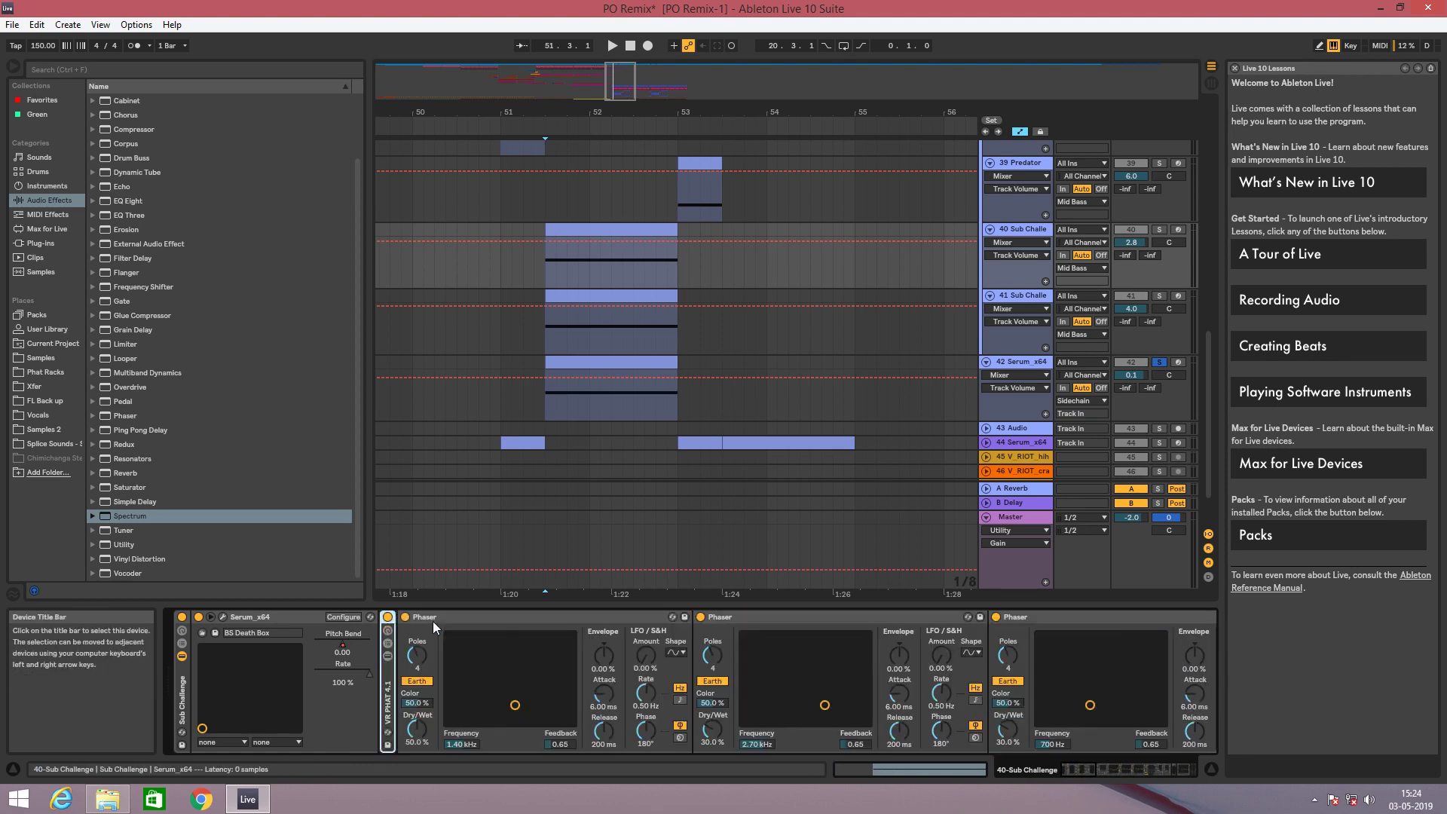
Examine the EQ Eight, OTT, Saturator, Glue Compressor and Maximal 2 devices along track 40's chain.
drag(1093, 767, 1123, 766)
click(1080, 766)
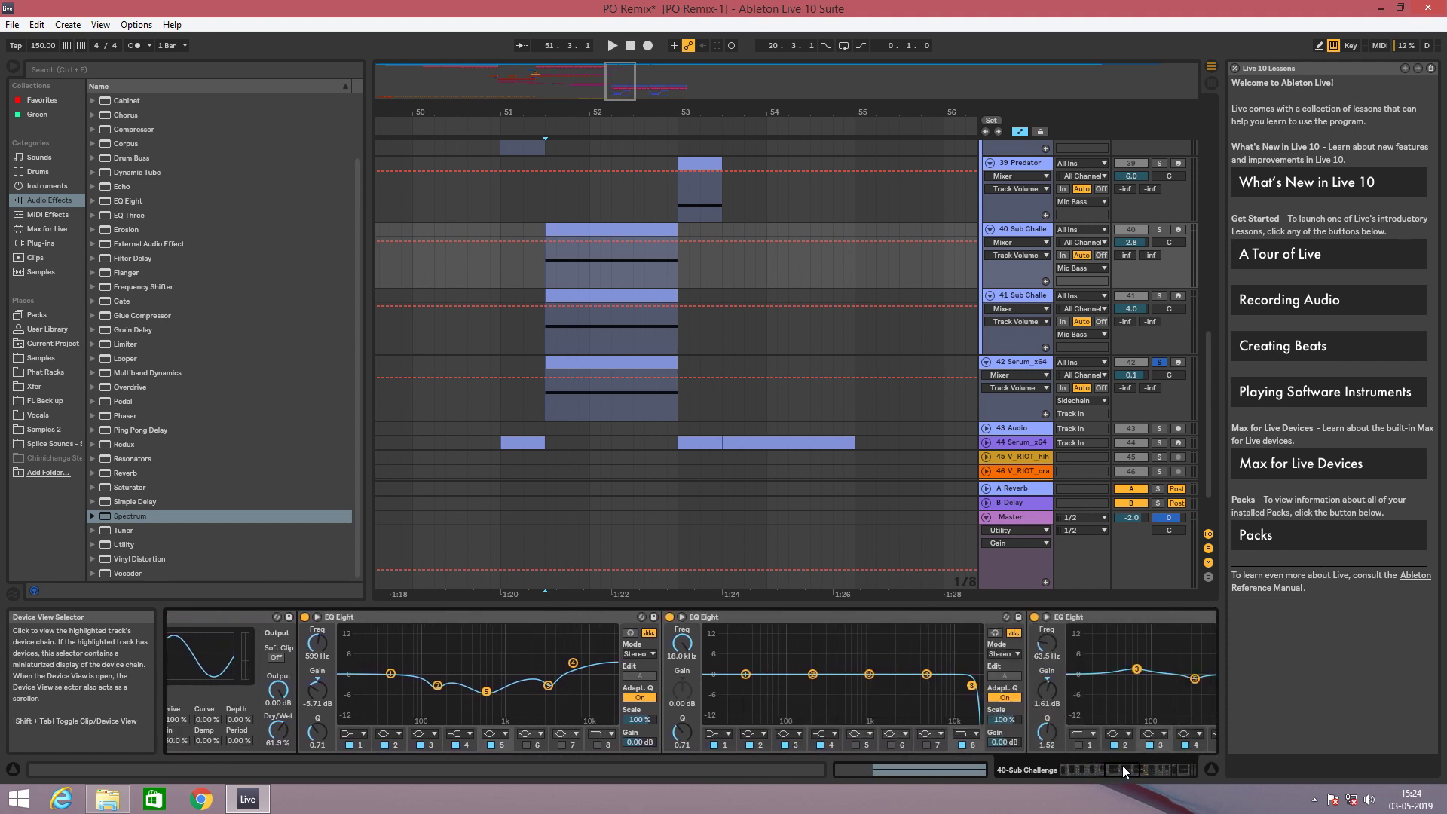
drag(1123, 765, 1130, 763)
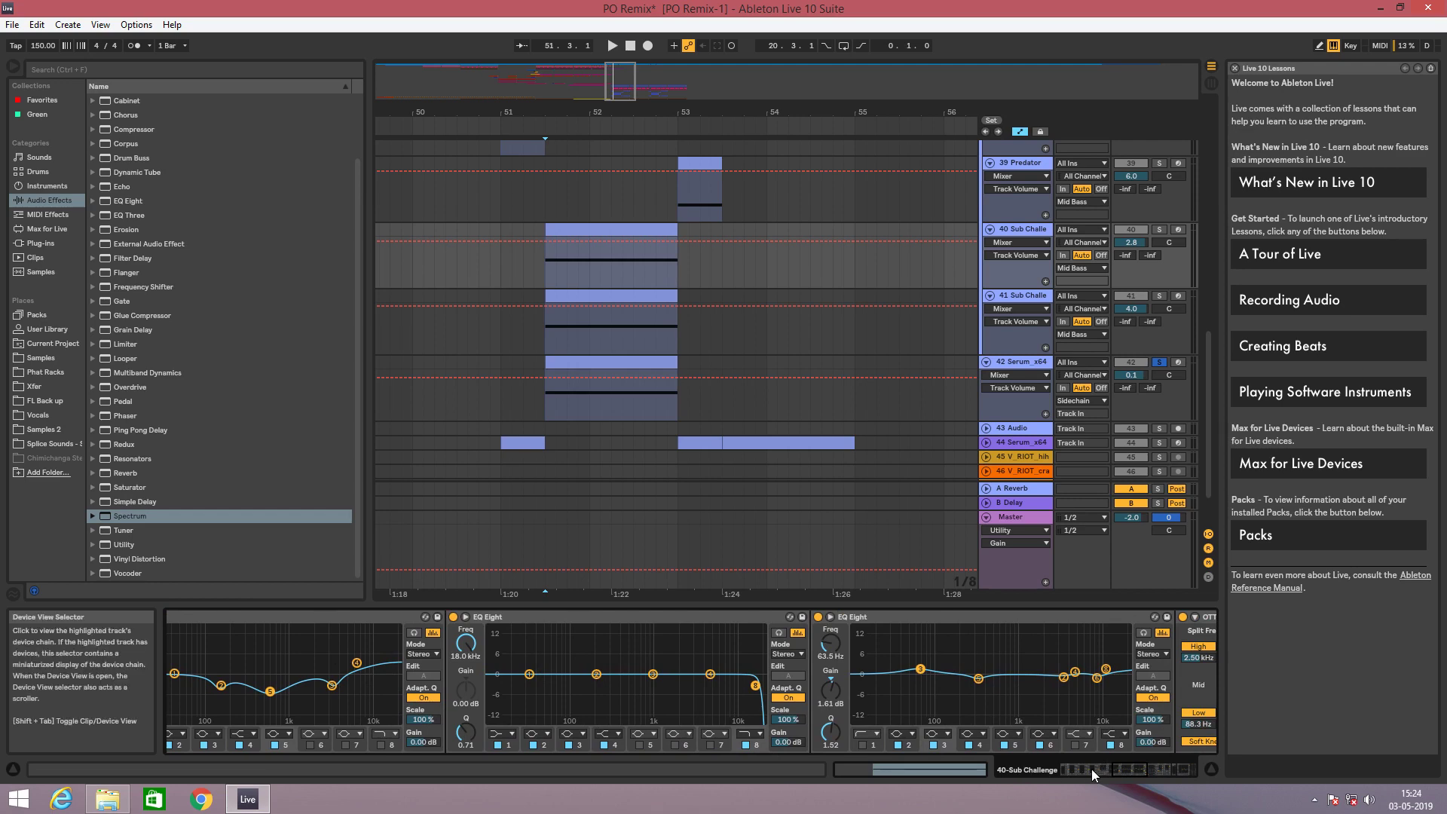
drag(1132, 771, 1164, 768)
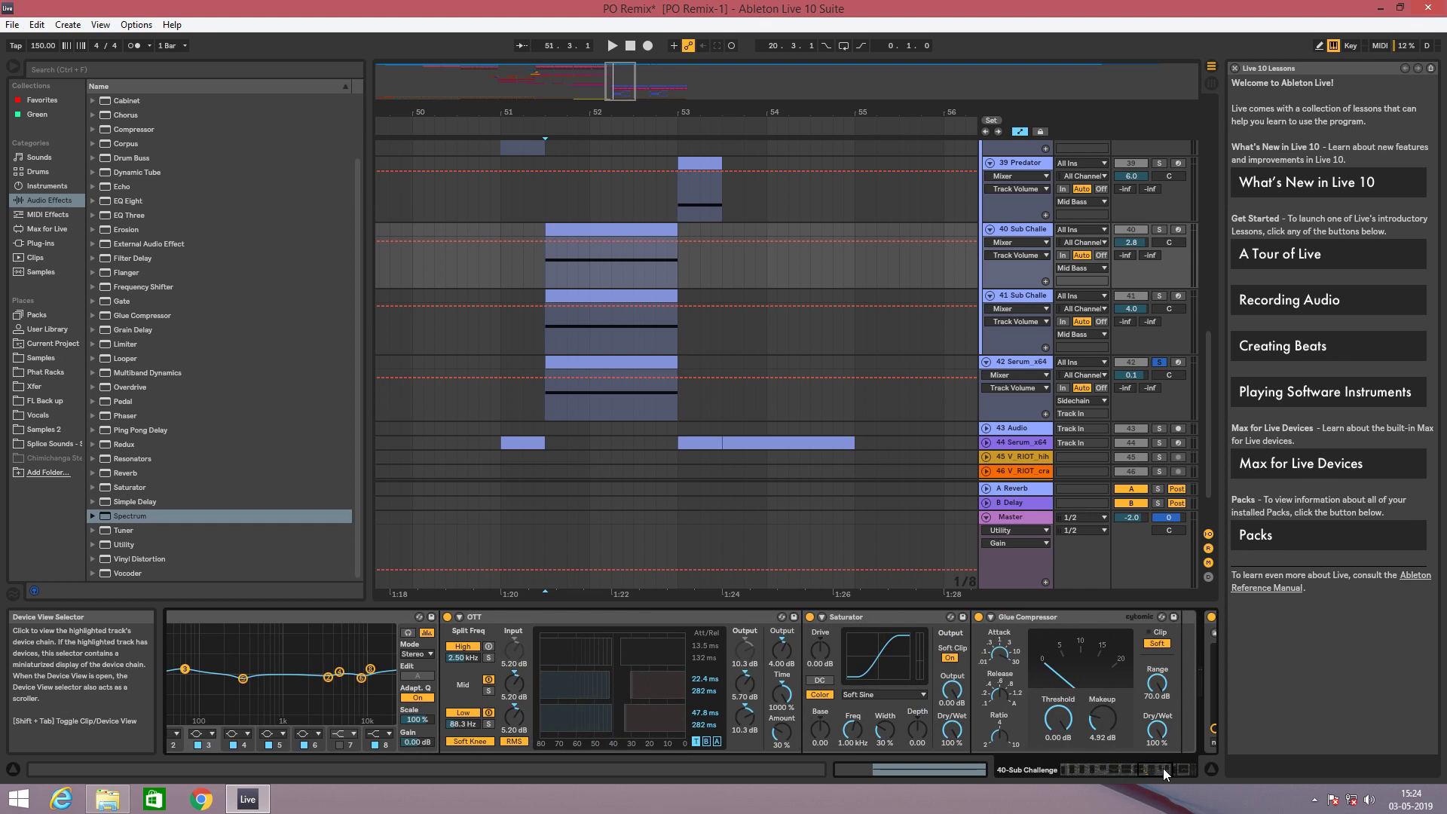
drag(1163, 767, 1182, 766)
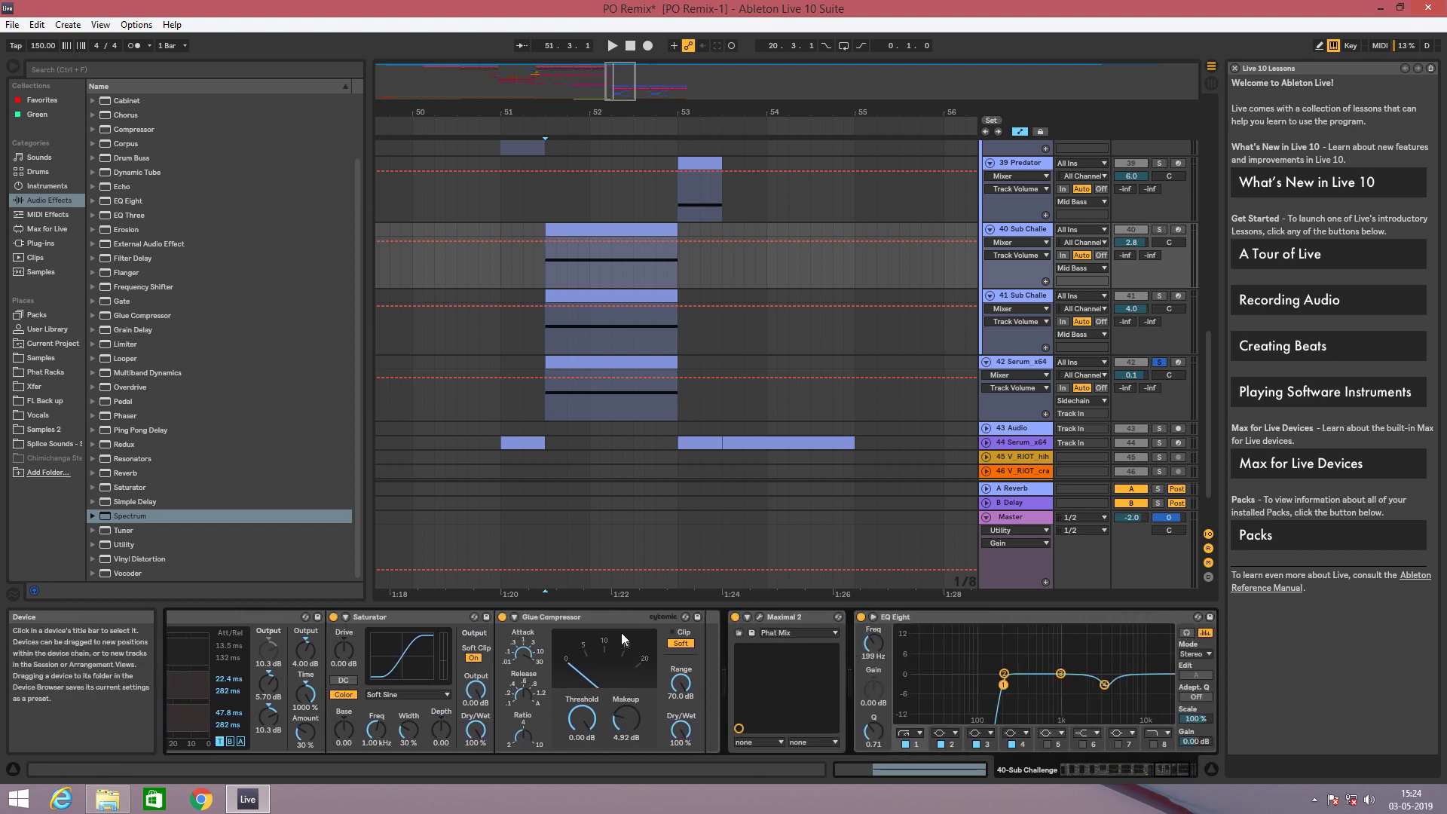
Look up the Venomode folder in the browser's list of plug-ins.
click(41, 243)
scroll(255, 318, up, 10)
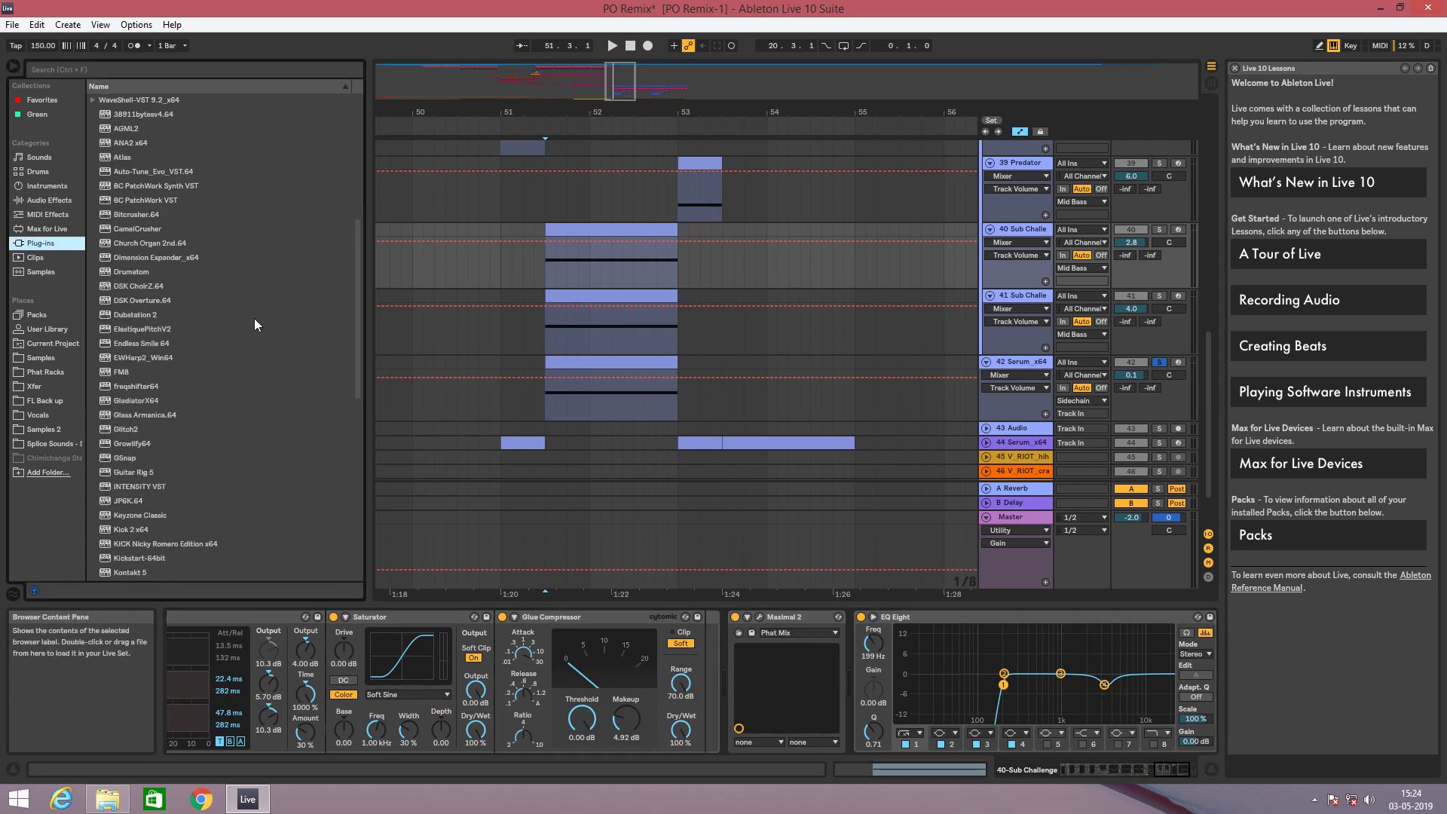
click(91, 383)
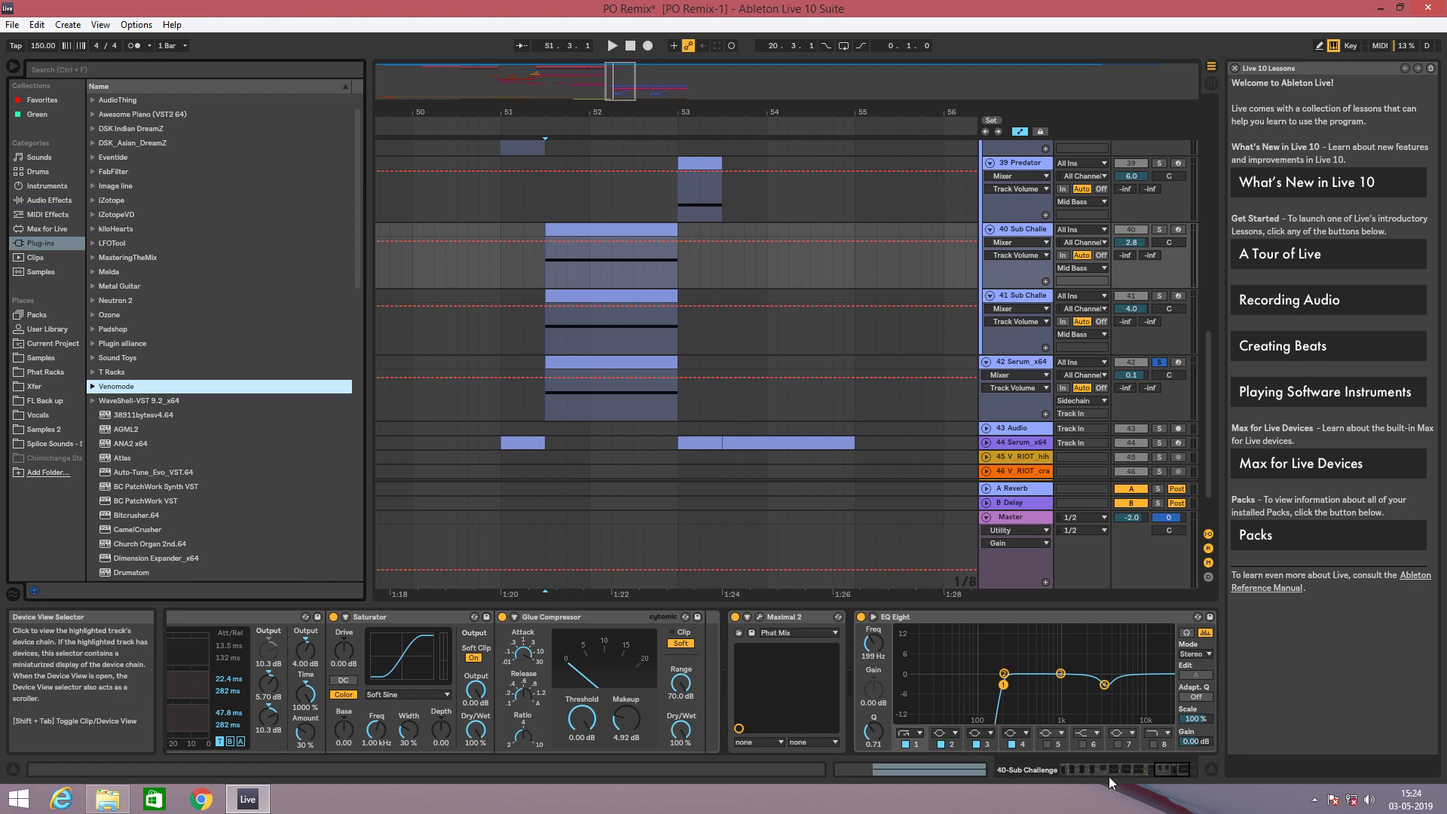
Inspect the EQ Eight after the Vocoder and unfold the last Glue Compressor, returning to the start of track 40's device chain.
drag(1154, 771, 1170, 771)
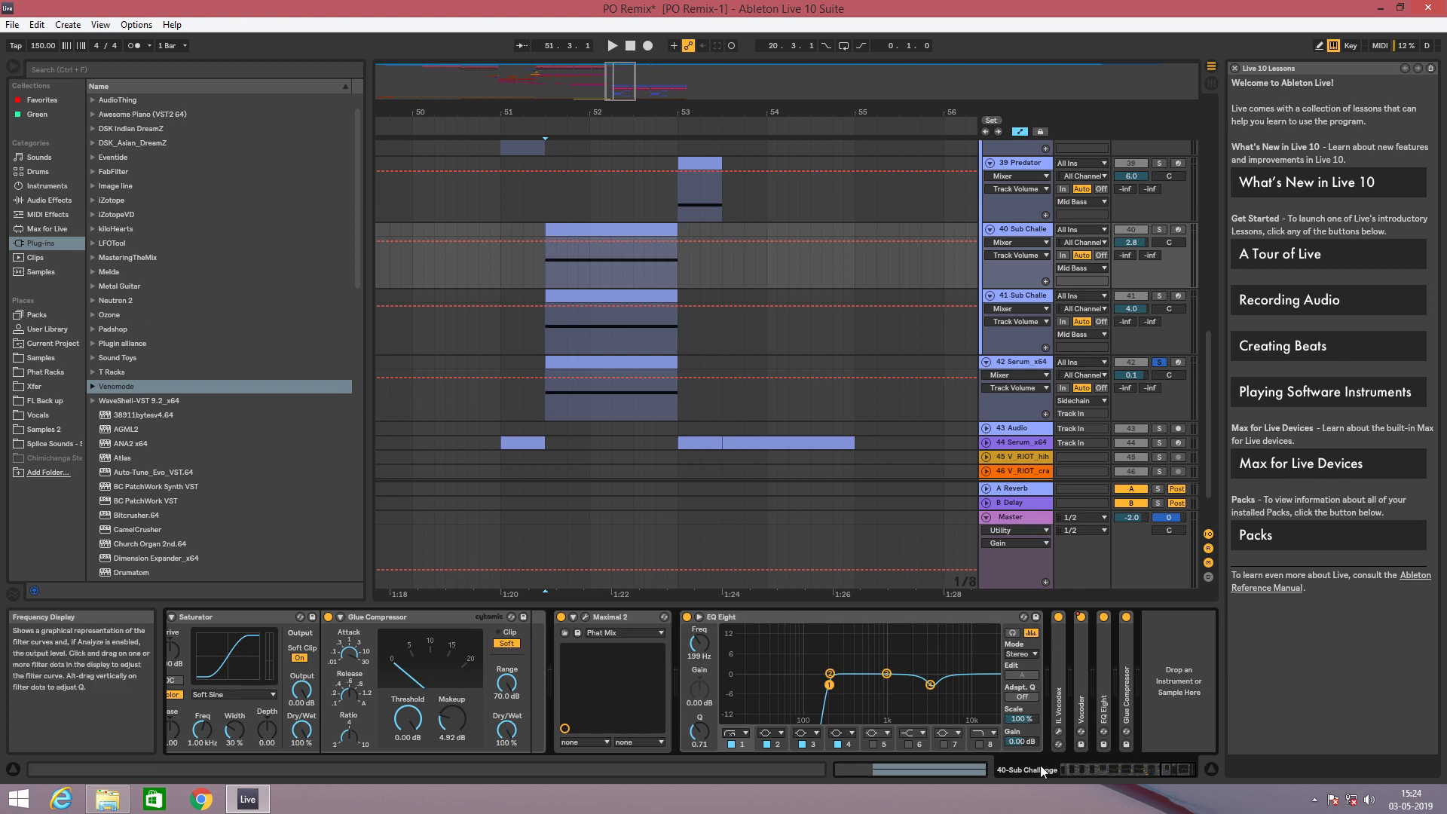
click(1107, 695)
click(1189, 770)
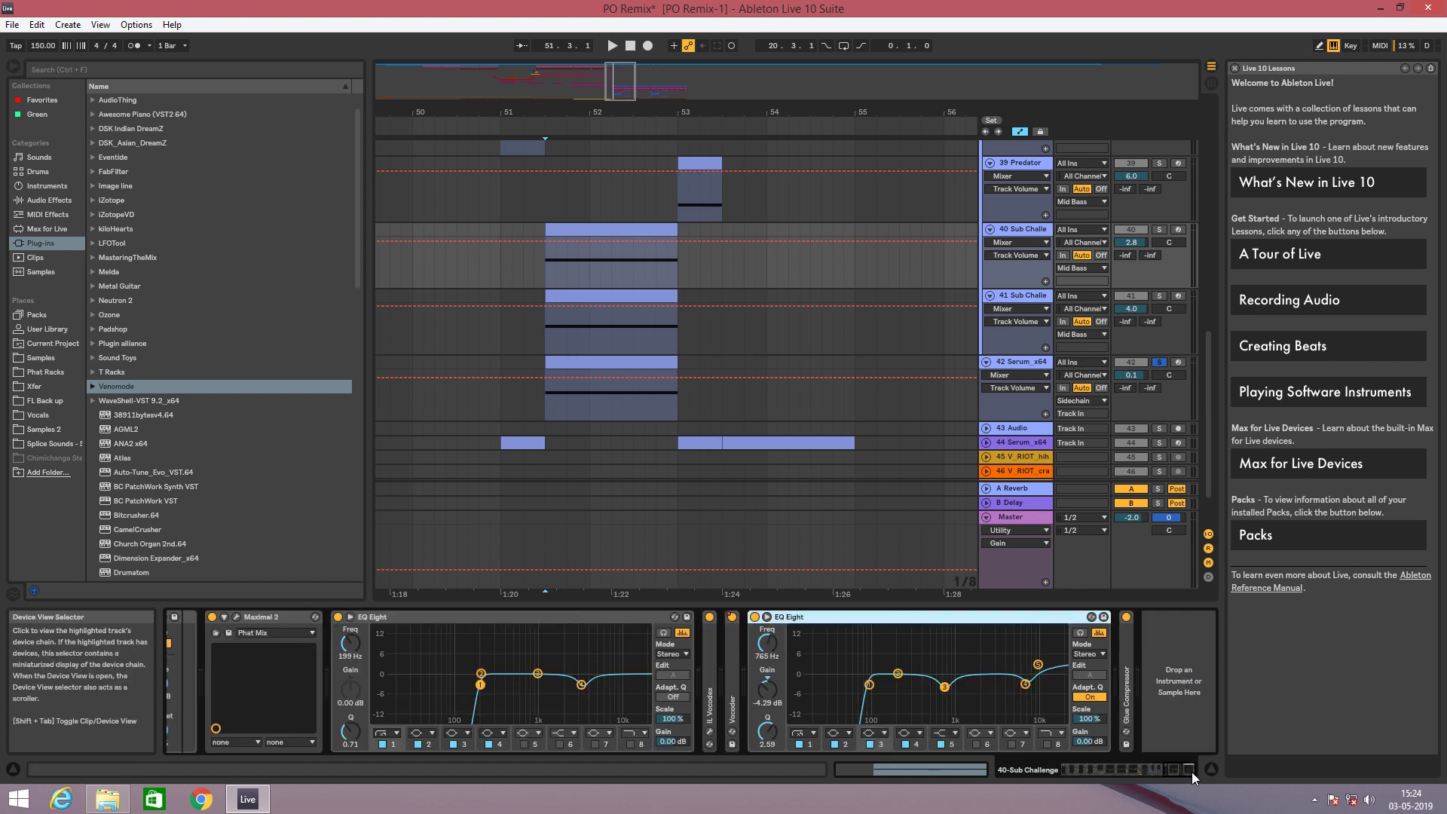
double_click(1012, 618)
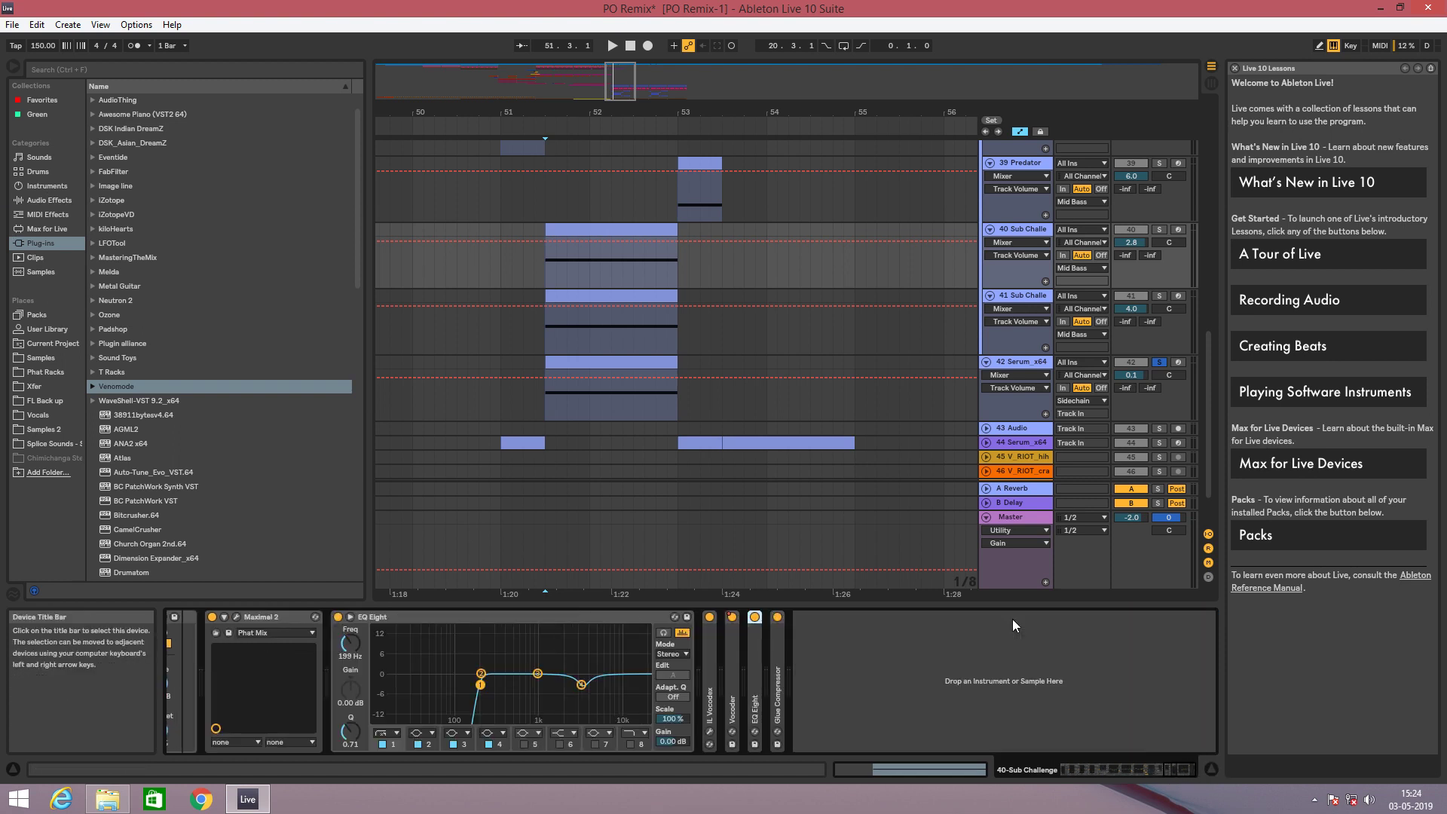
double_click(779, 680)
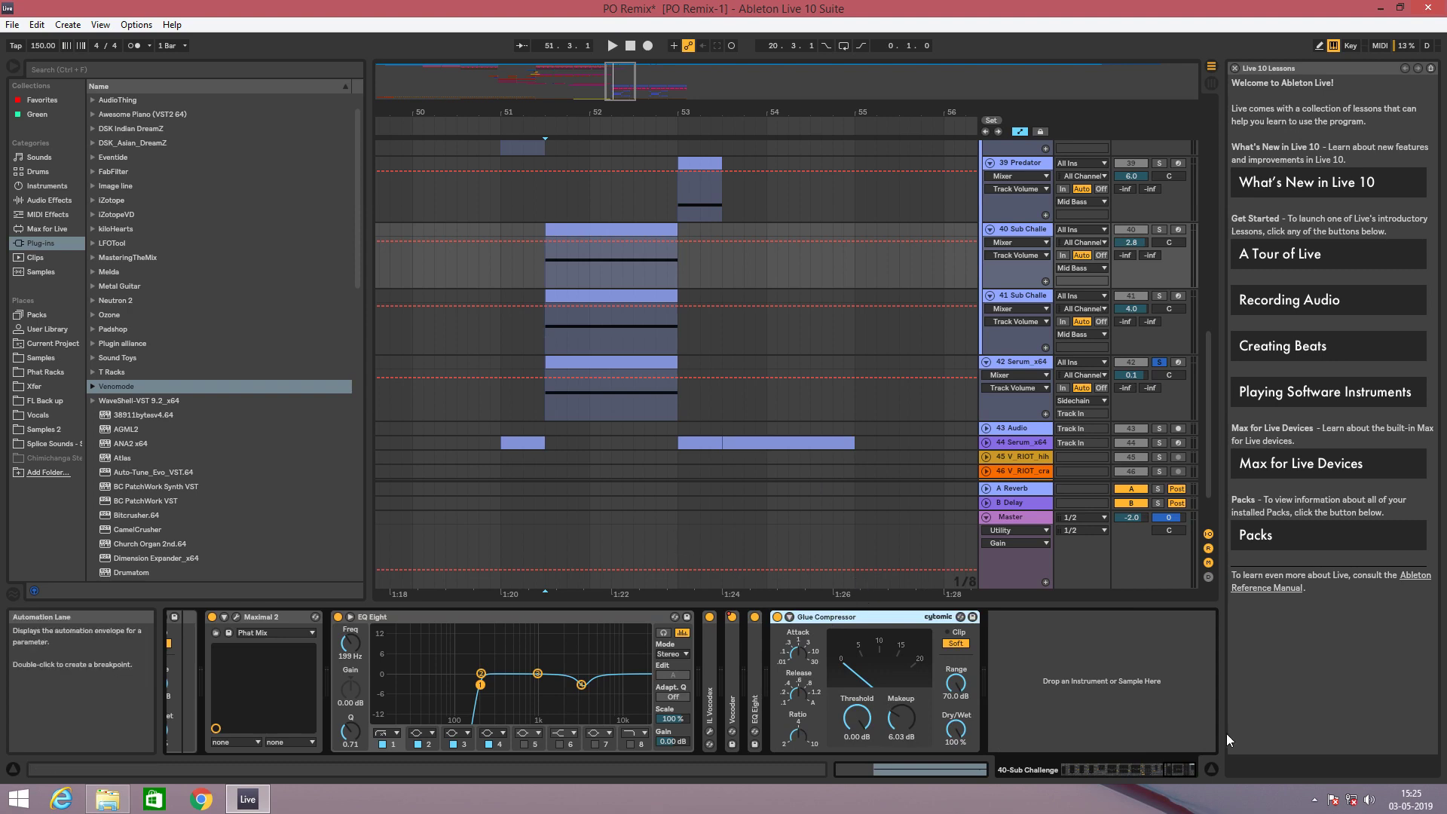
drag(1186, 768, 1076, 779)
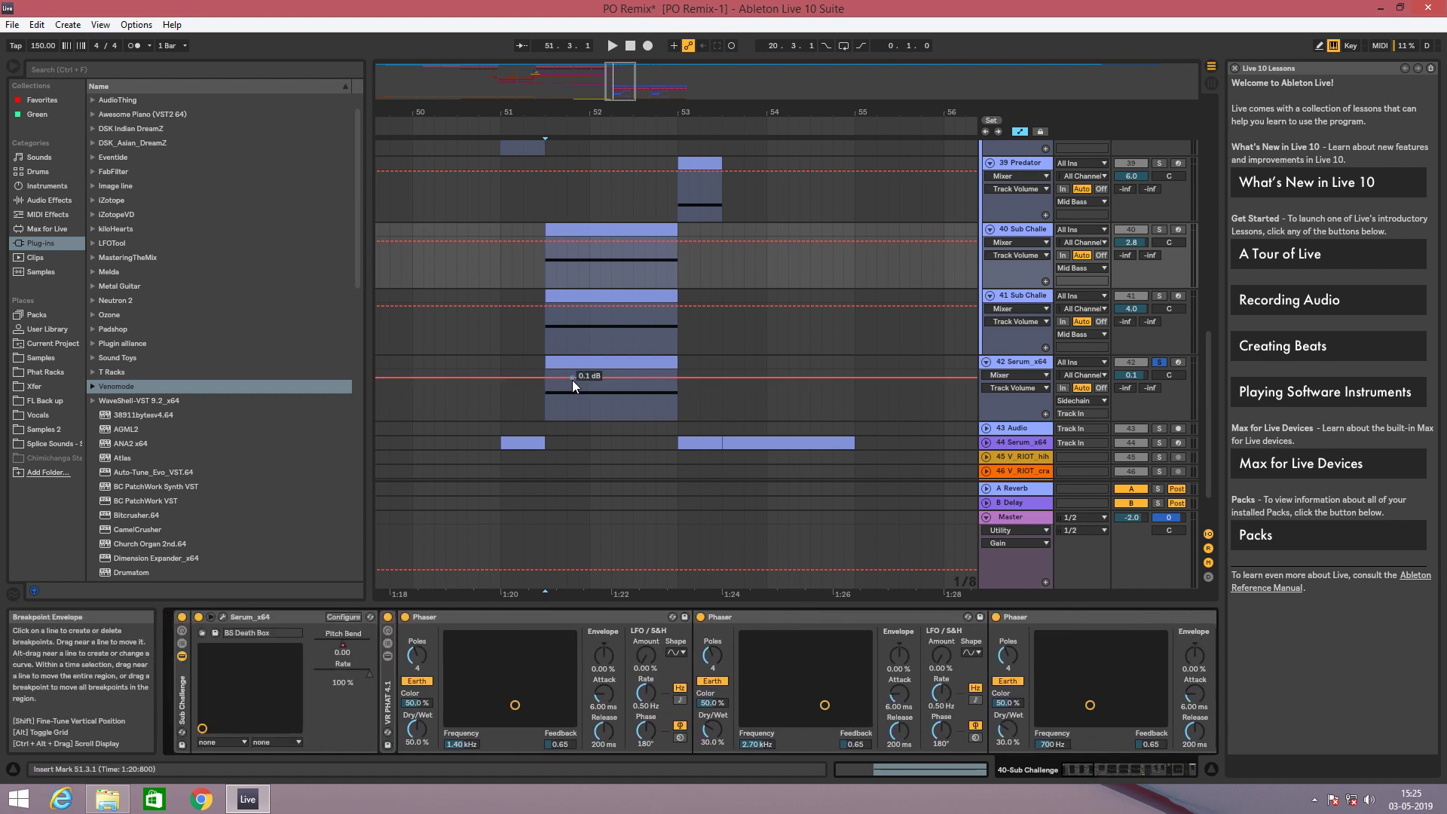
Solo track 41 Sub Challenge, audition its clip from 51.3.1, and select the track to show its device chain.
click(541, 333)
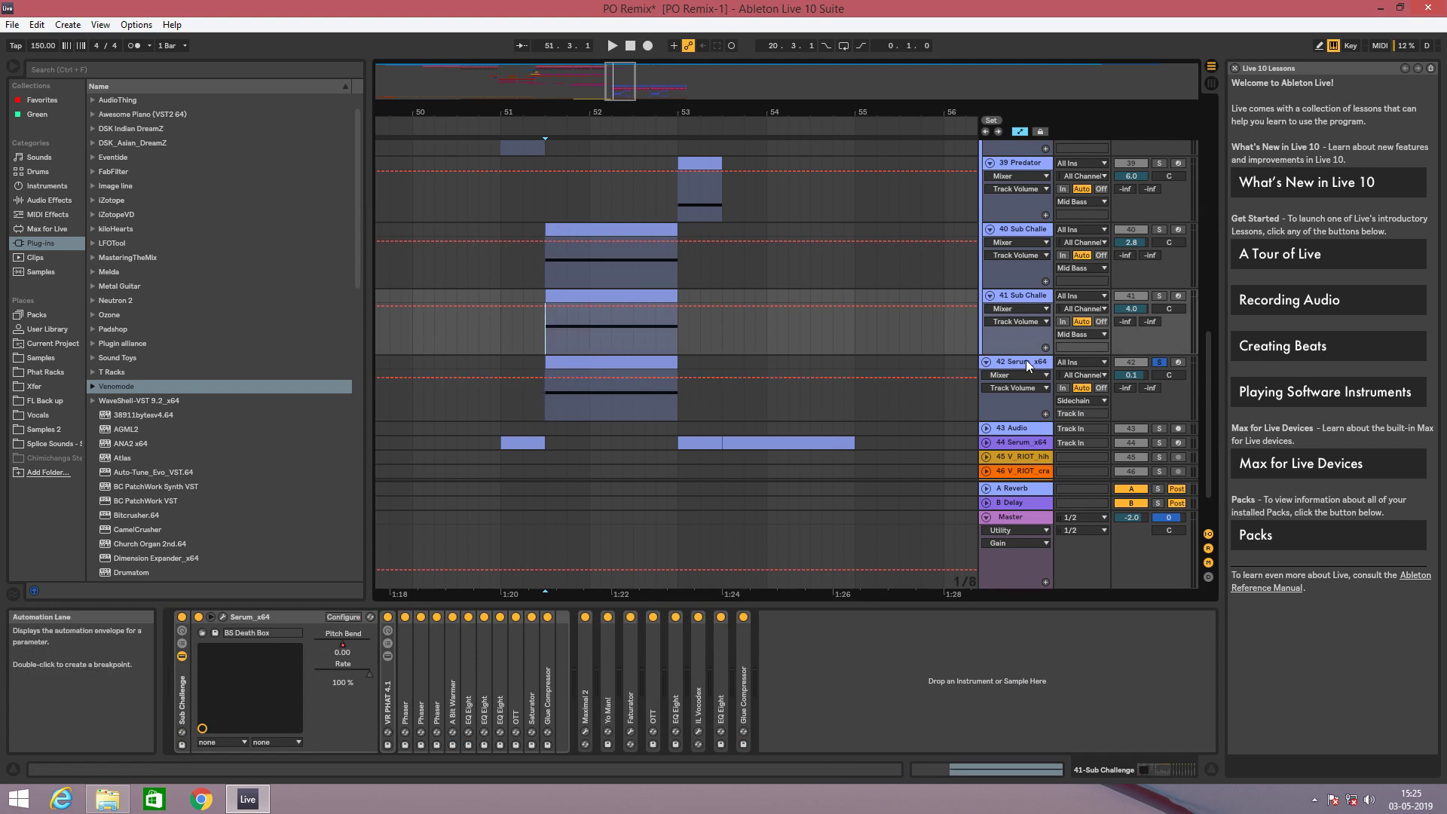
click(1159, 295)
key(space)
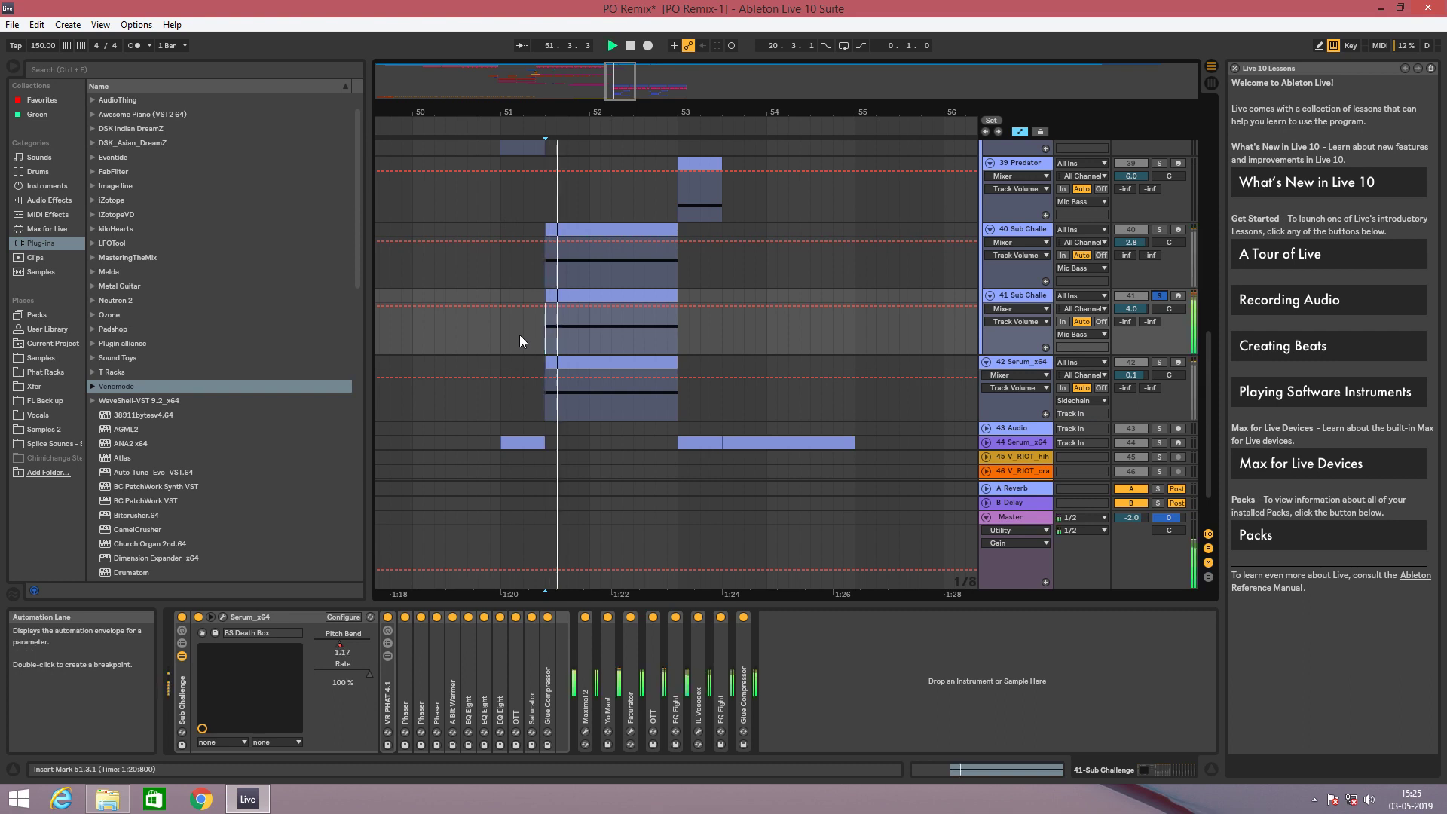
click(1029, 299)
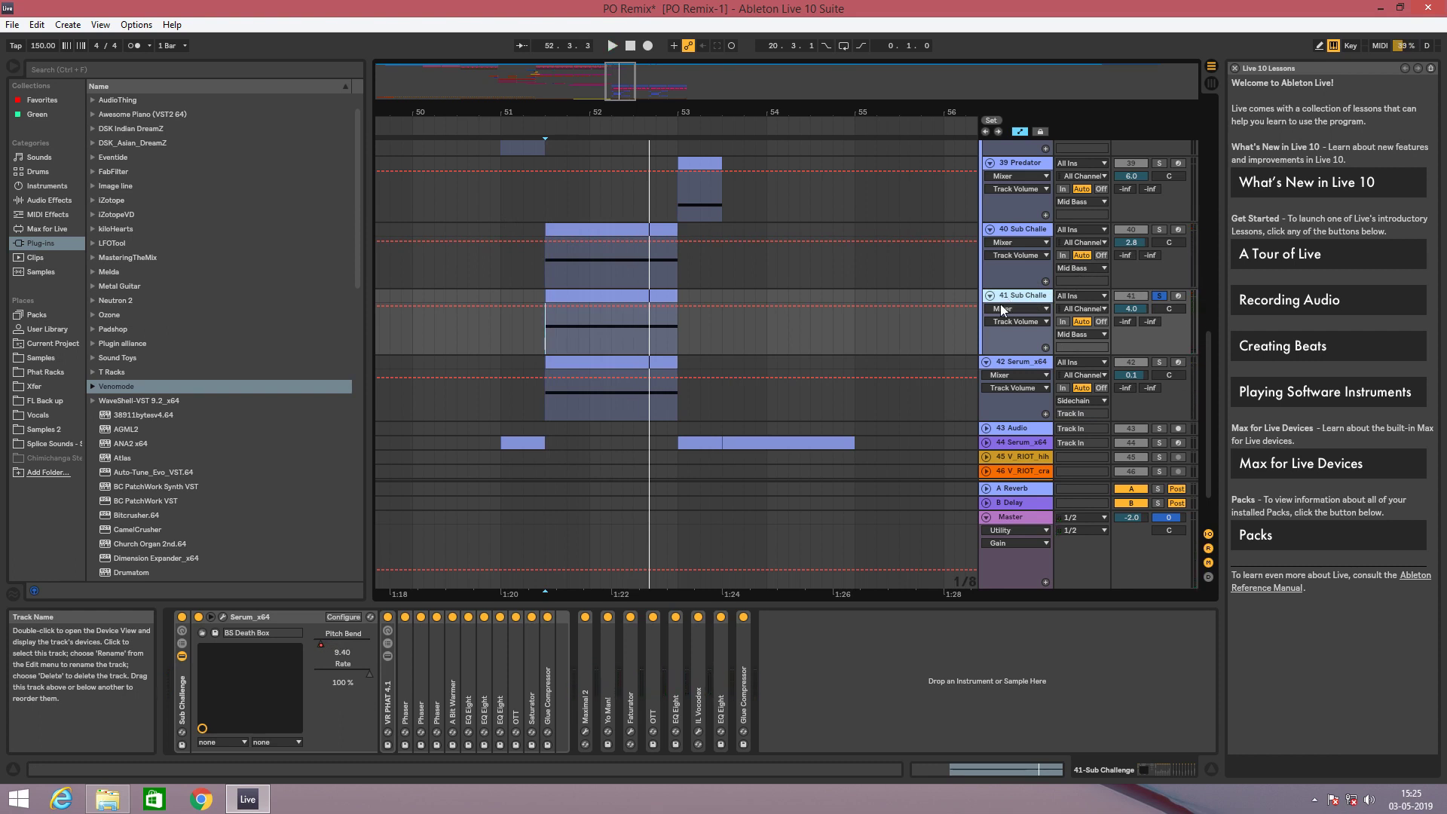
Unfold track 41's Yo Man! device and look up the Chorus presets among the browser's audio effects.
double_click(606, 710)
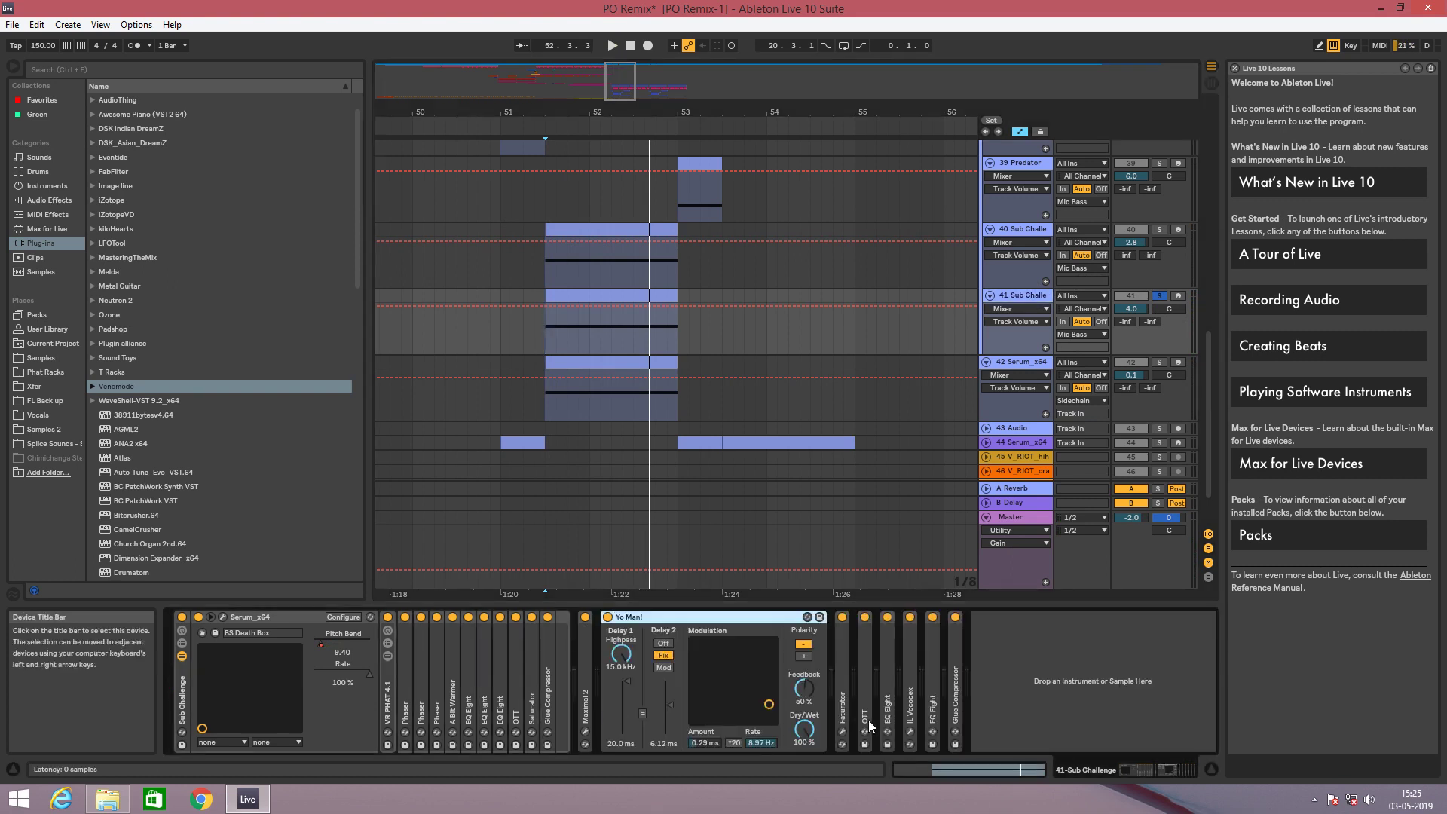
click(36, 200)
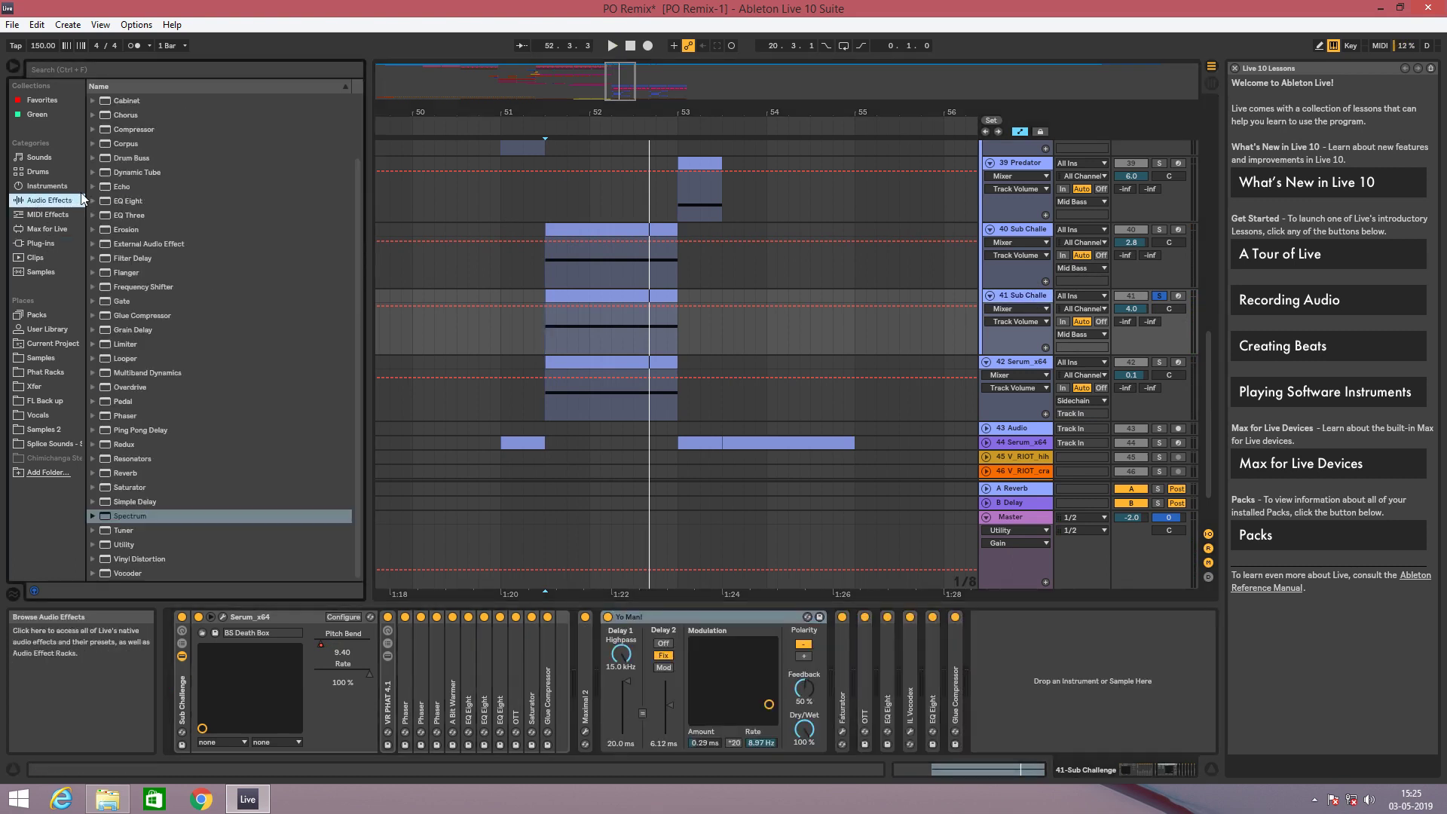
click(93, 116)
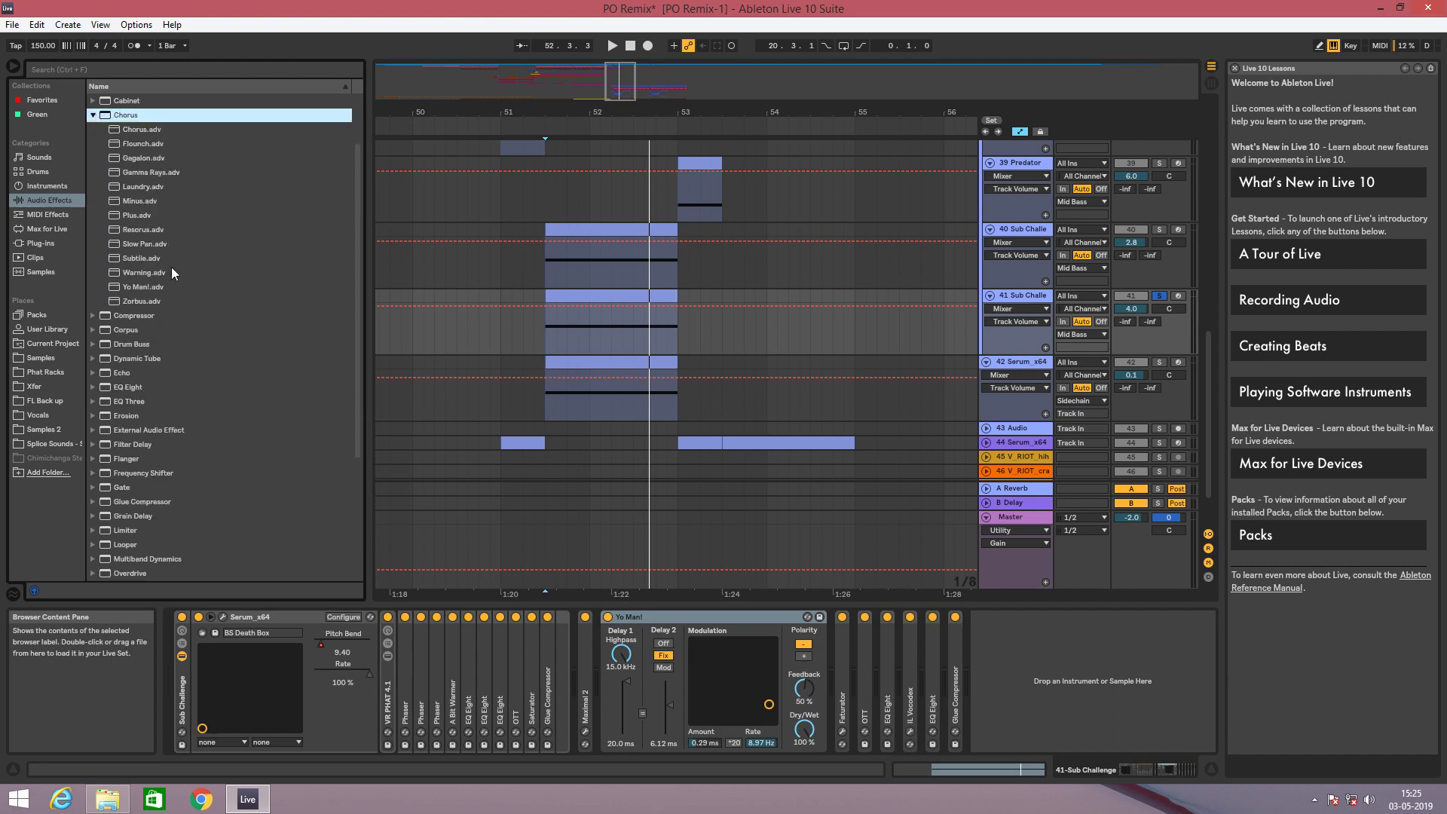
click(93, 116)
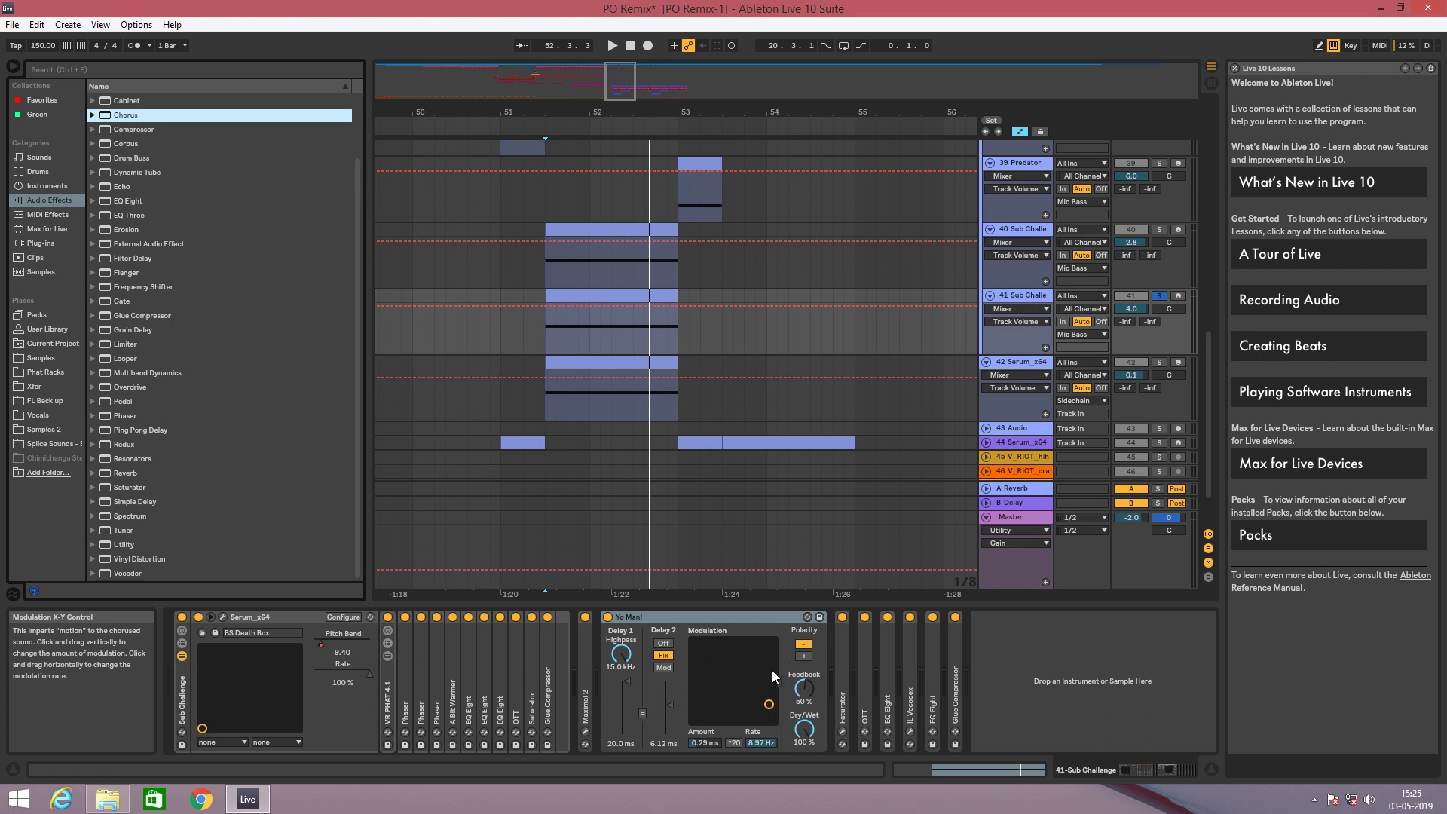
Show the Maximal 2 device on track 41, and fold both it and the Yo Man! chorus.
double_click(586, 694)
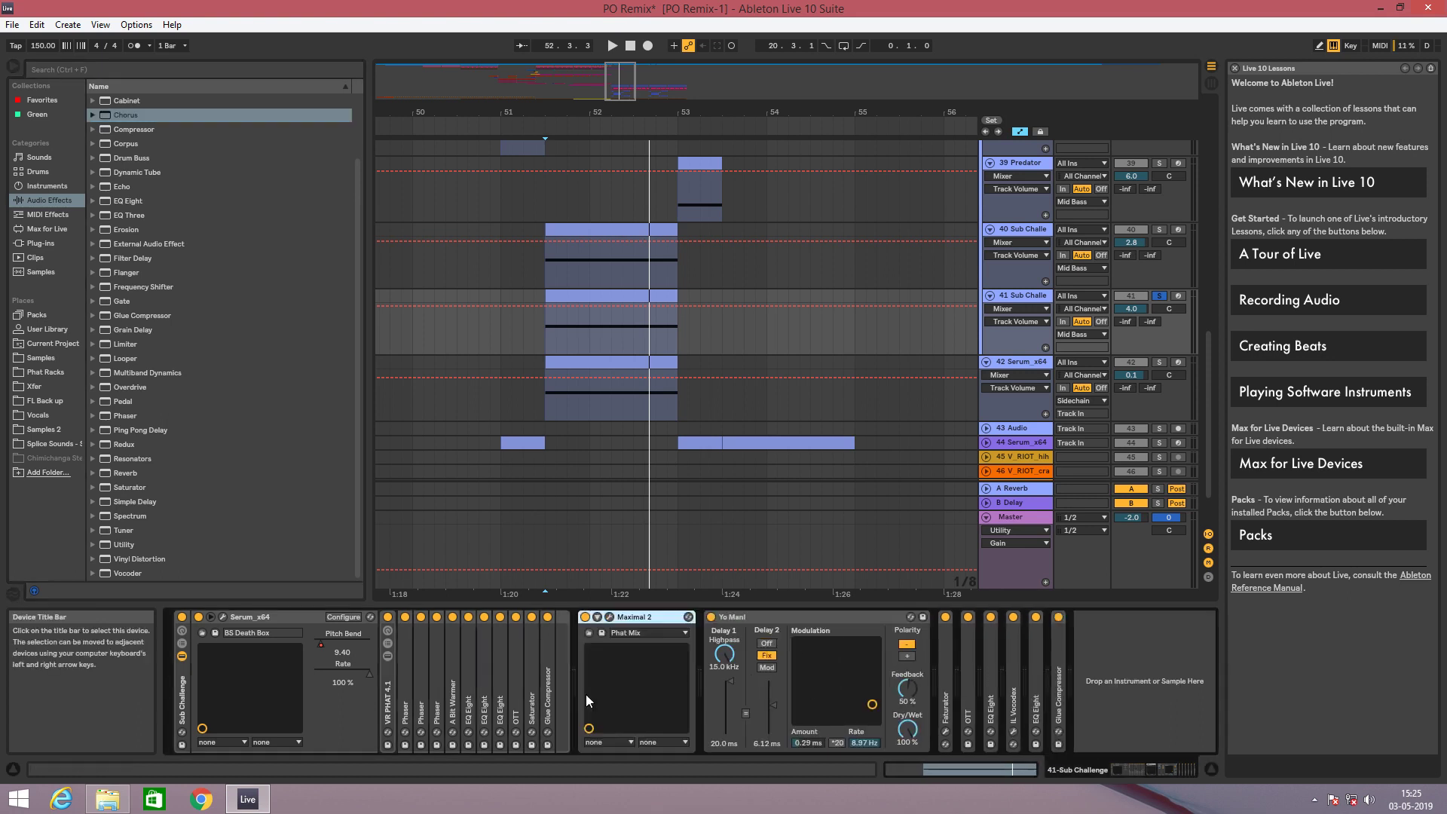
double_click(623, 613)
double_click(636, 616)
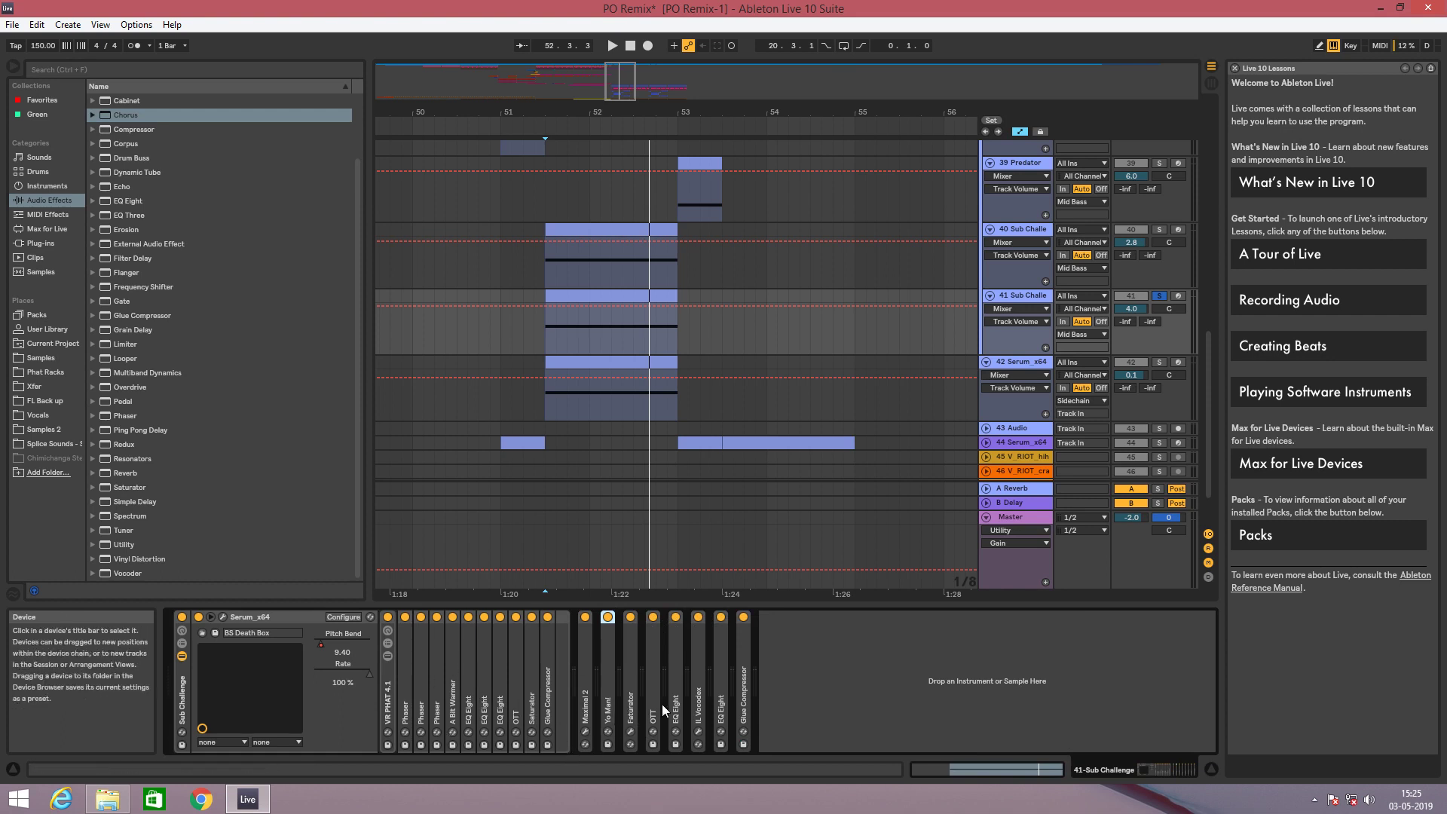
Unfold the Faturator on track 41 and look through the kiloHearts folder in the browser's plug-ins, collapsing it again.
double_click(631, 697)
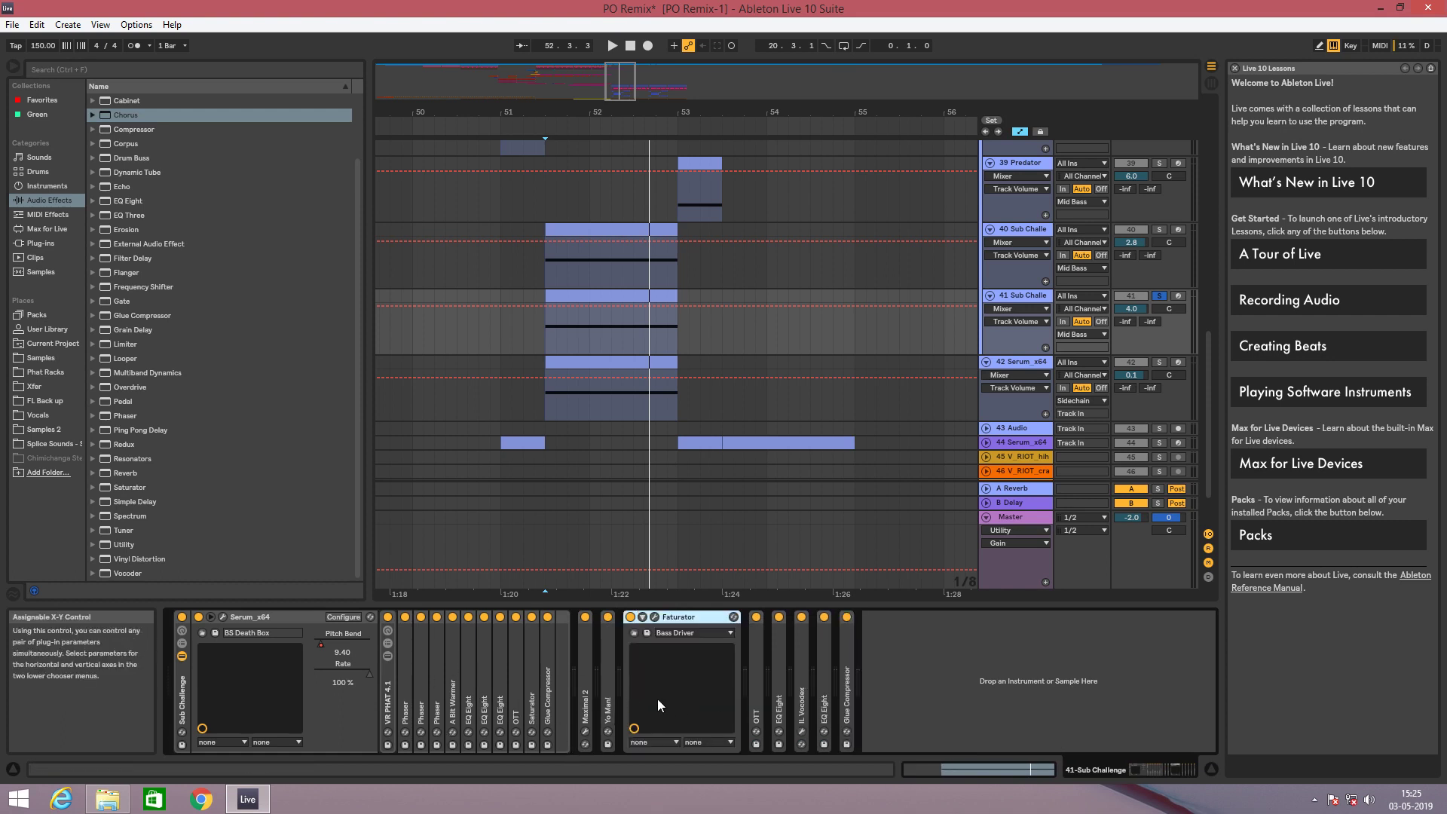
click(46, 244)
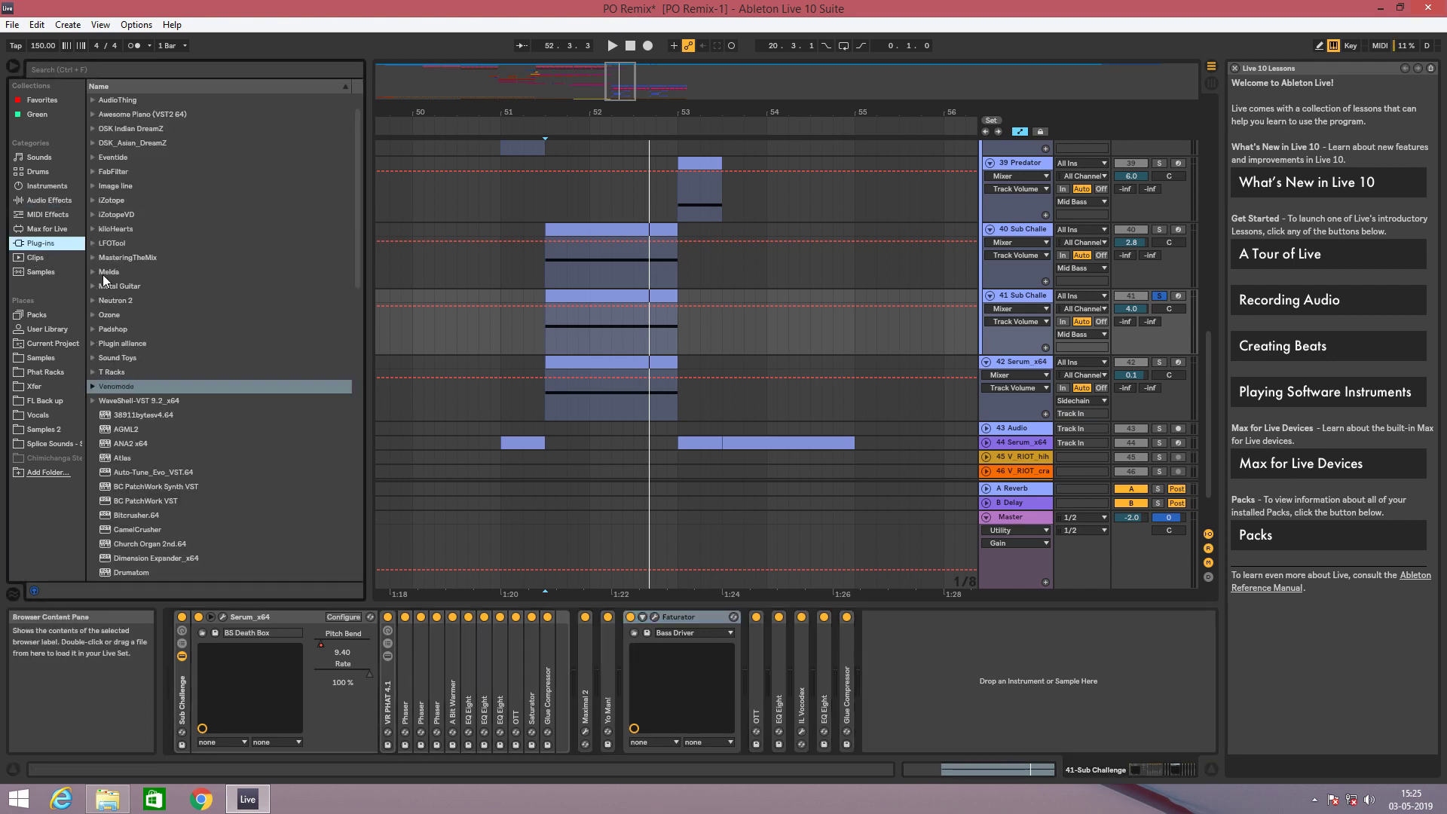
click(91, 229)
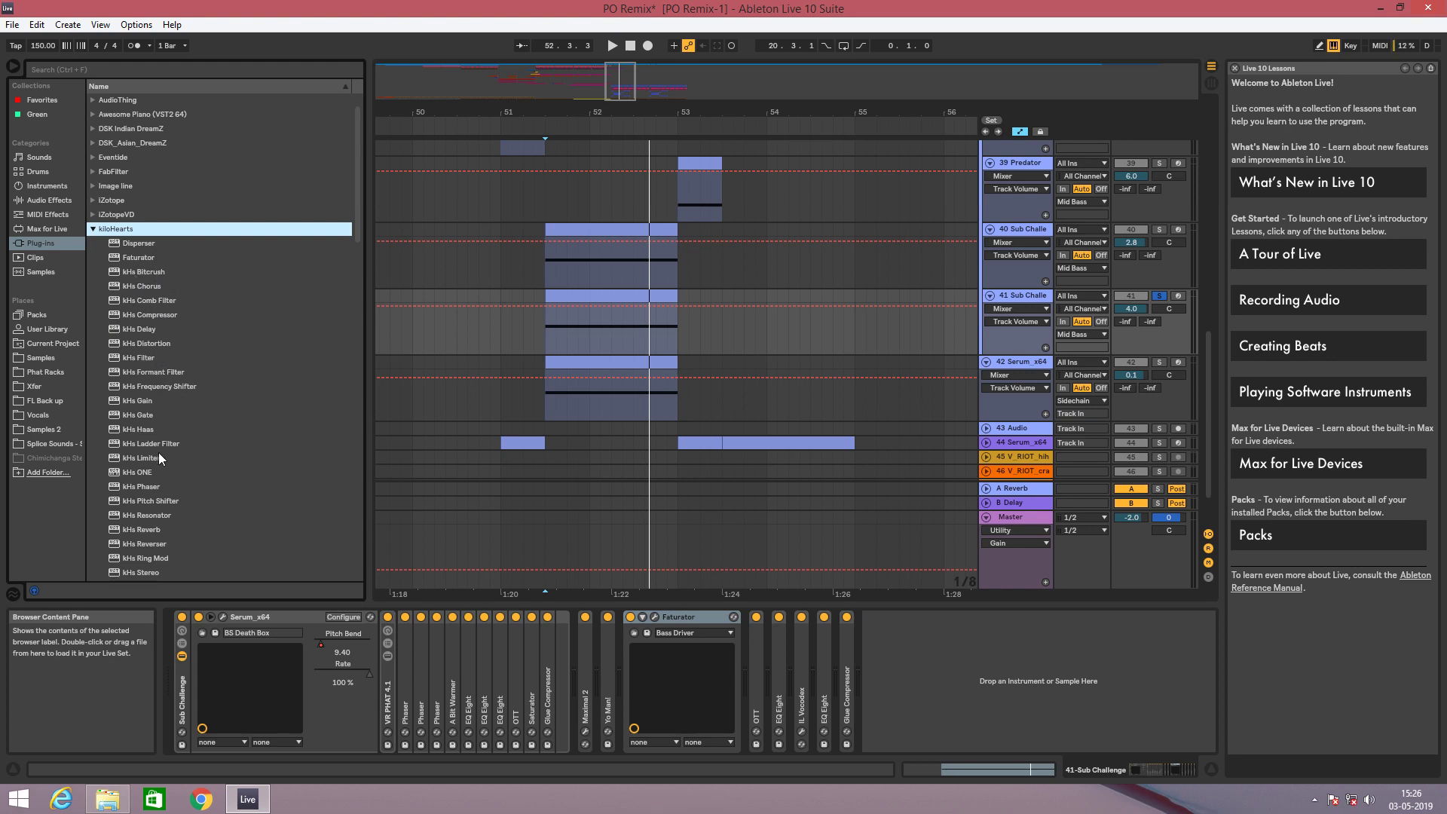
scroll(172, 504, down, 3)
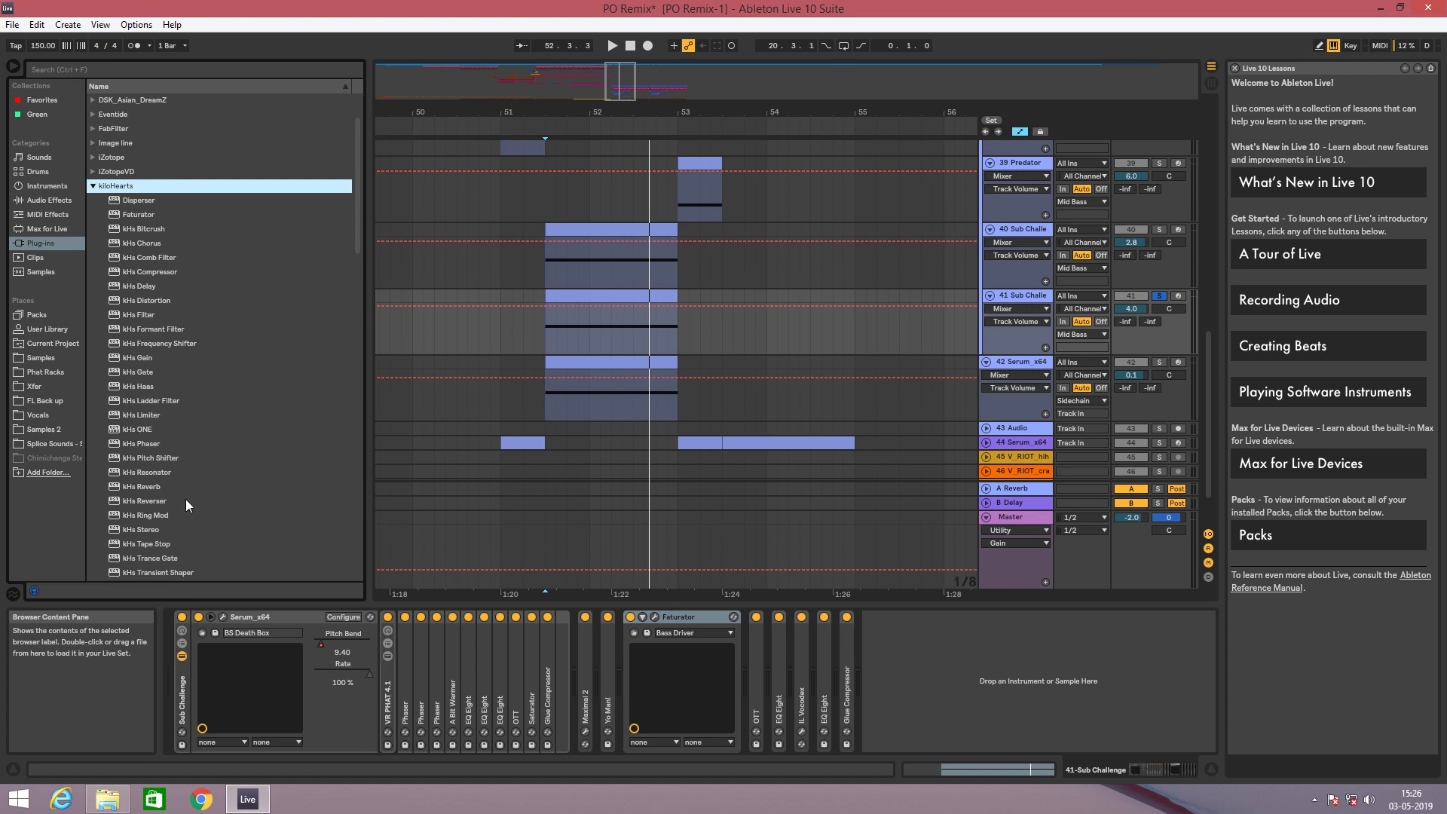
scroll(169, 452, down, 1)
scroll(169, 453, down, 5)
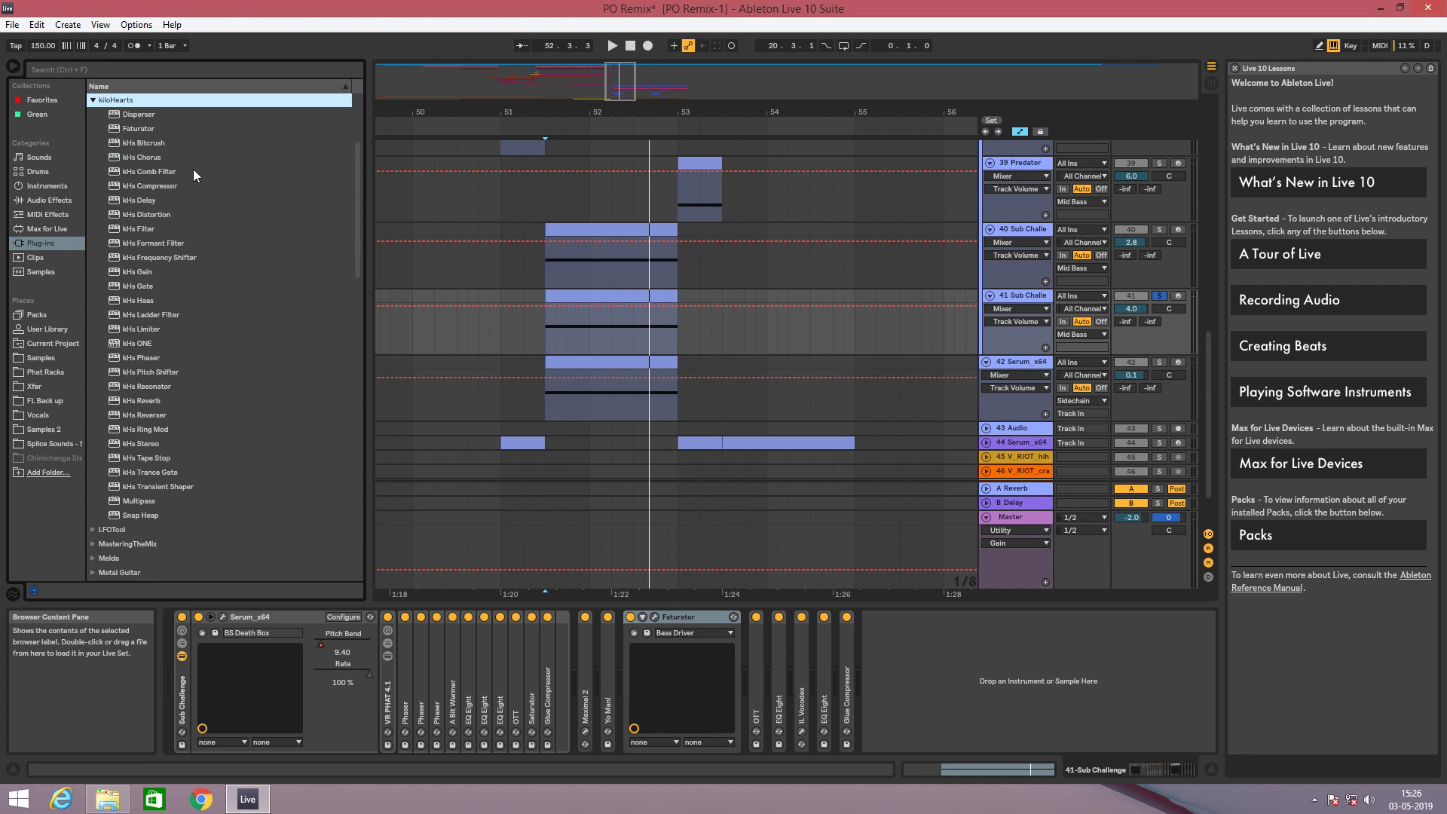
click(151, 216)
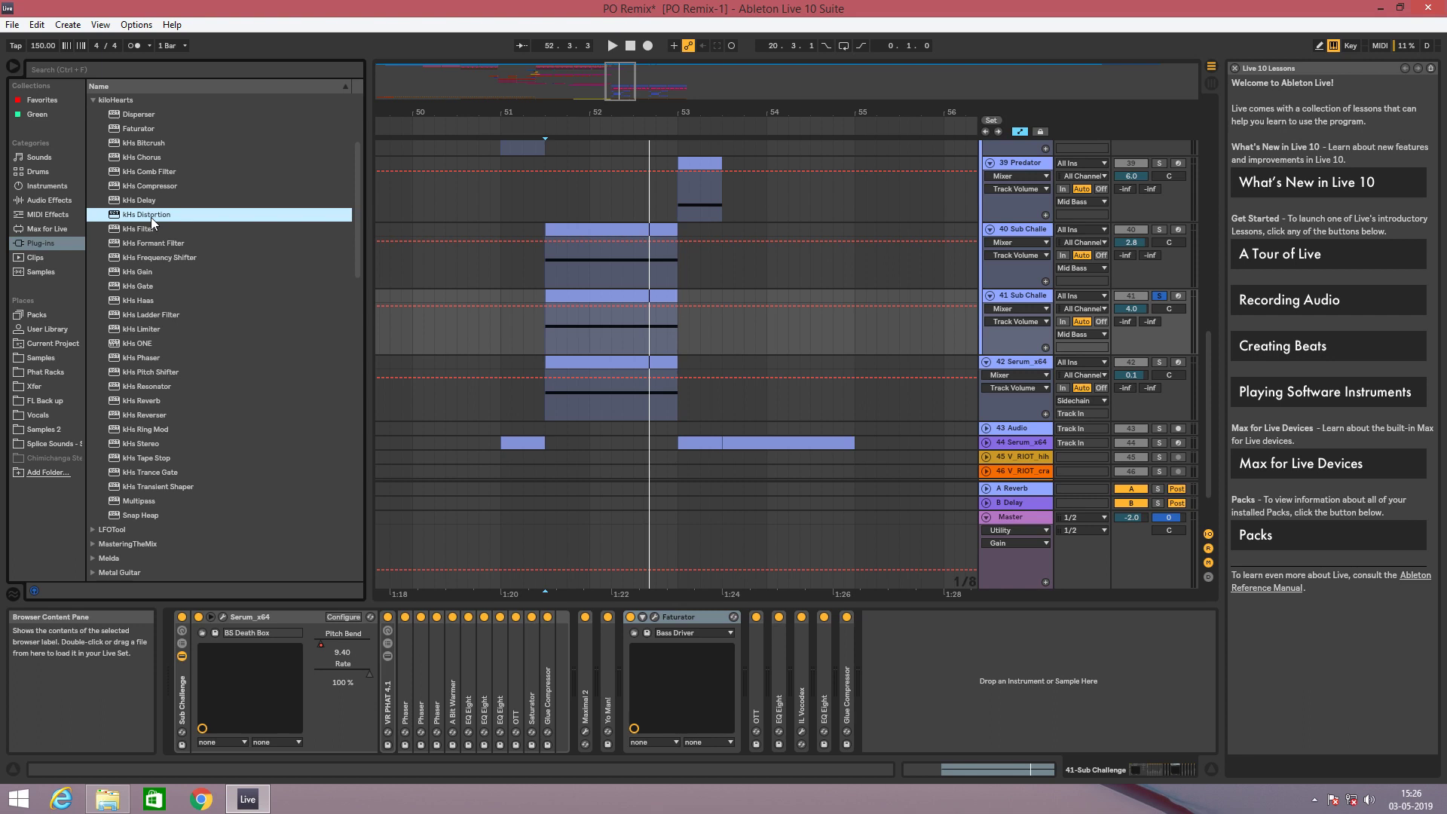
scroll(151, 217, up, 2)
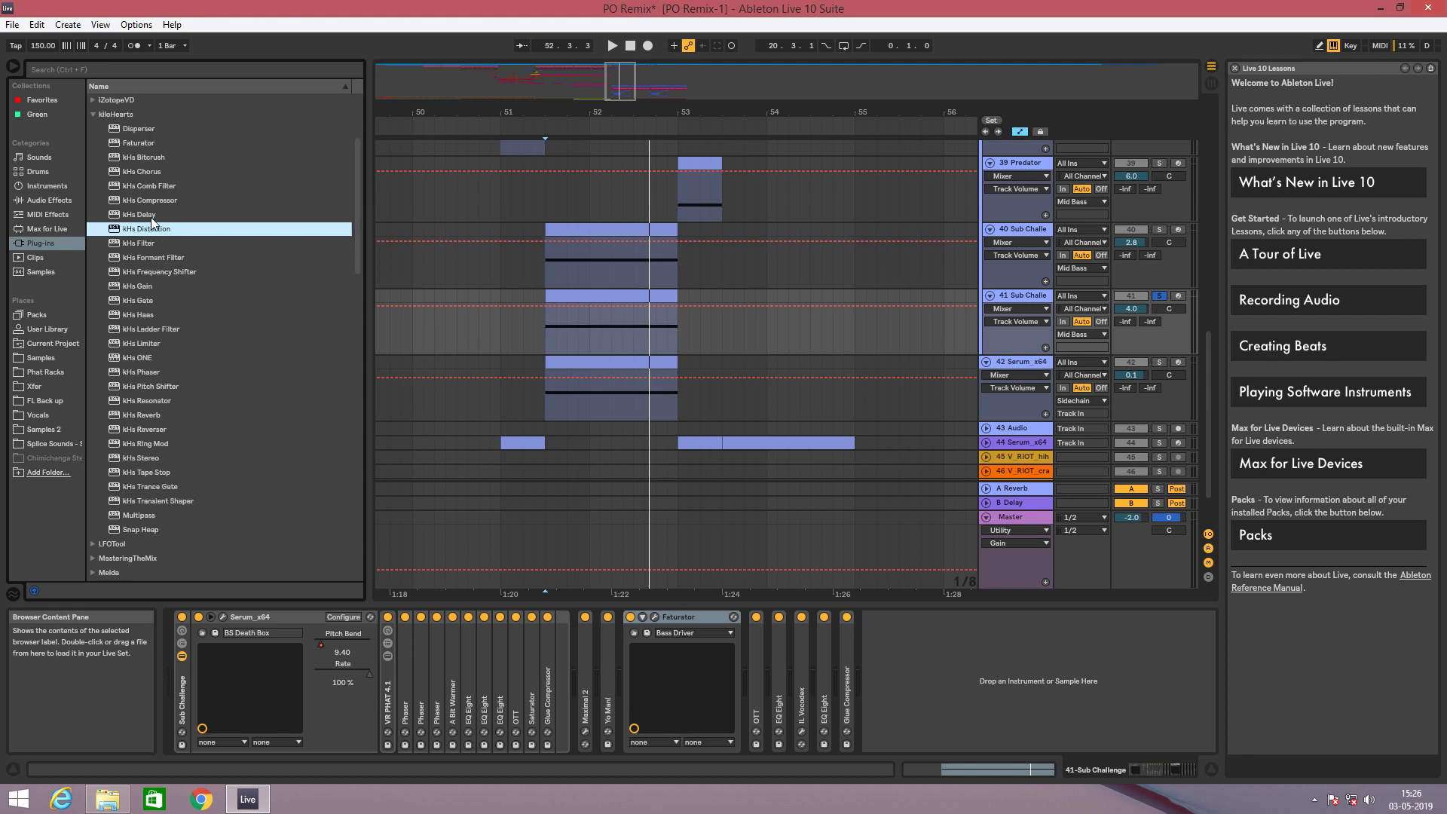
click(97, 160)
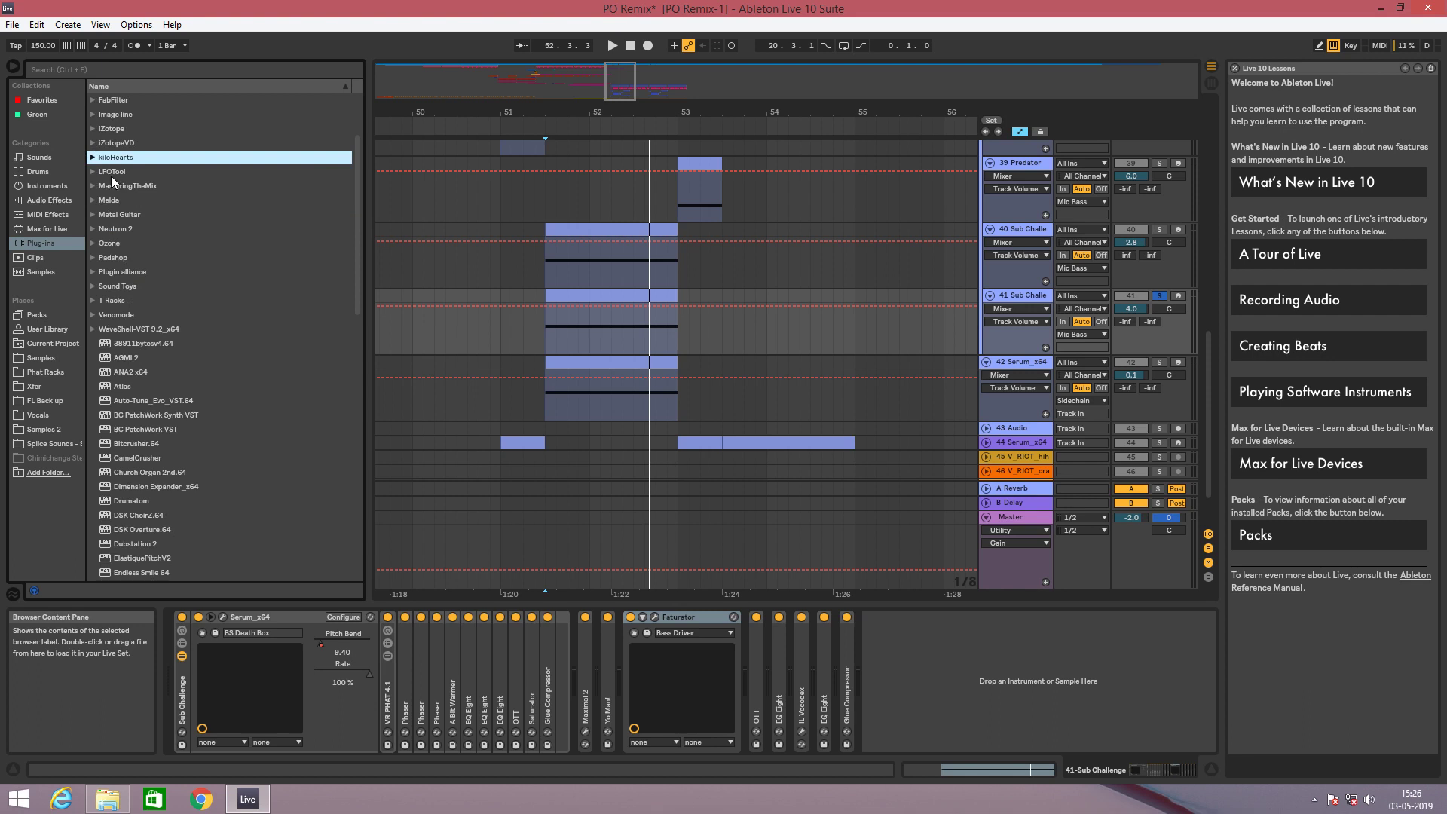
click(93, 158)
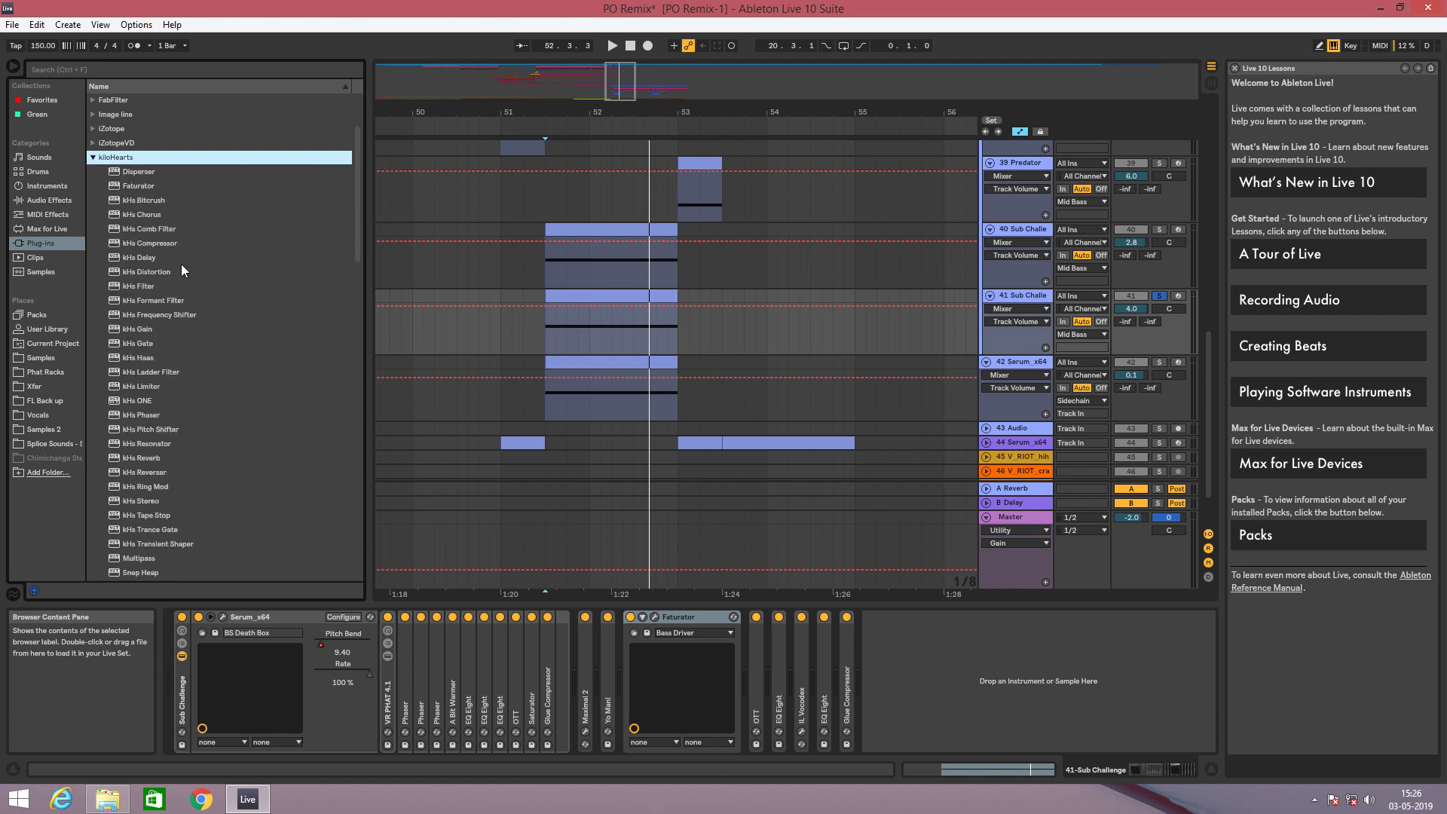
click(89, 156)
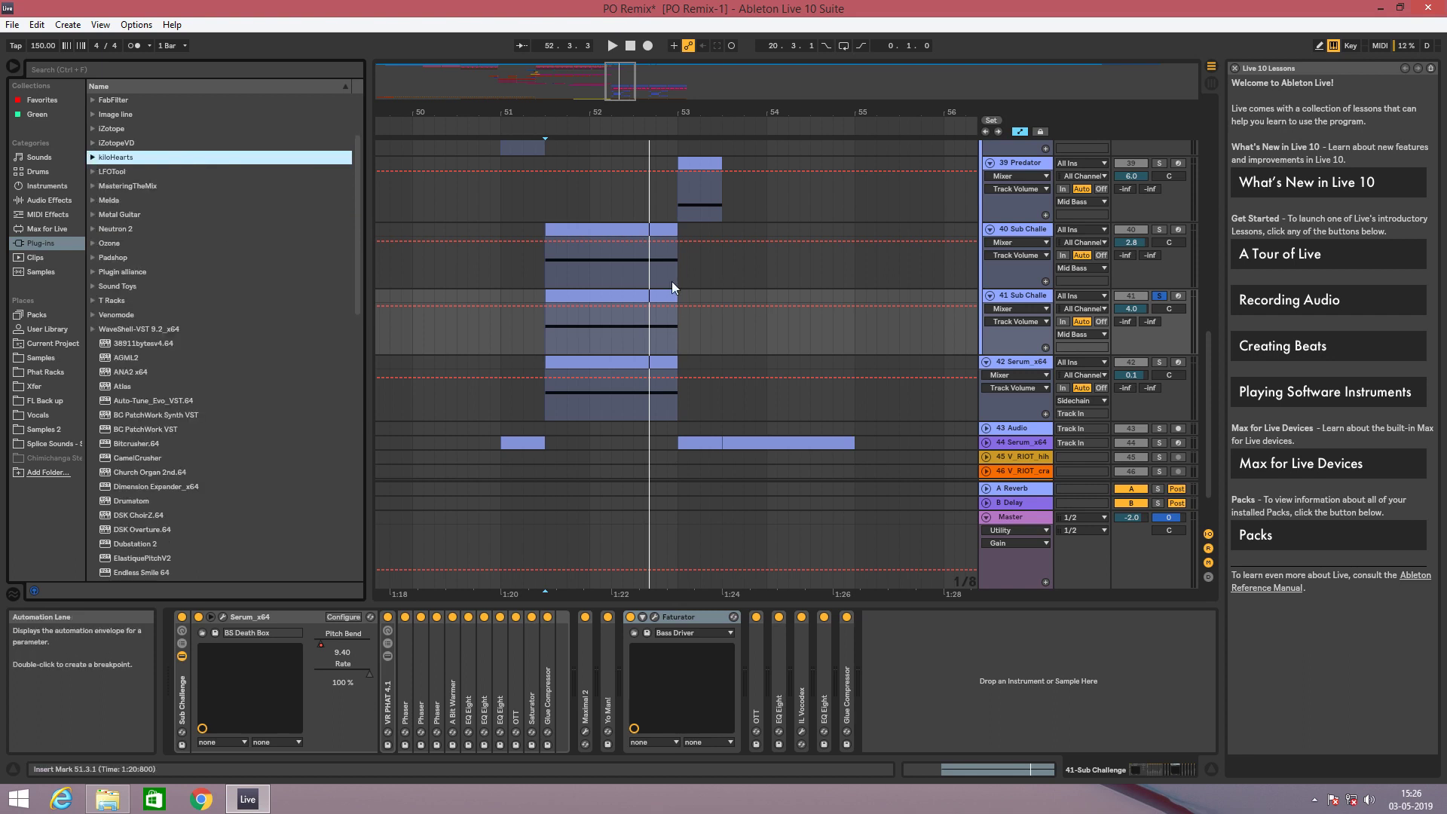
Select track 42 Serum_x64 and examine its Decapitator in the plug-in window, closing the window and folding the device.
click(543, 322)
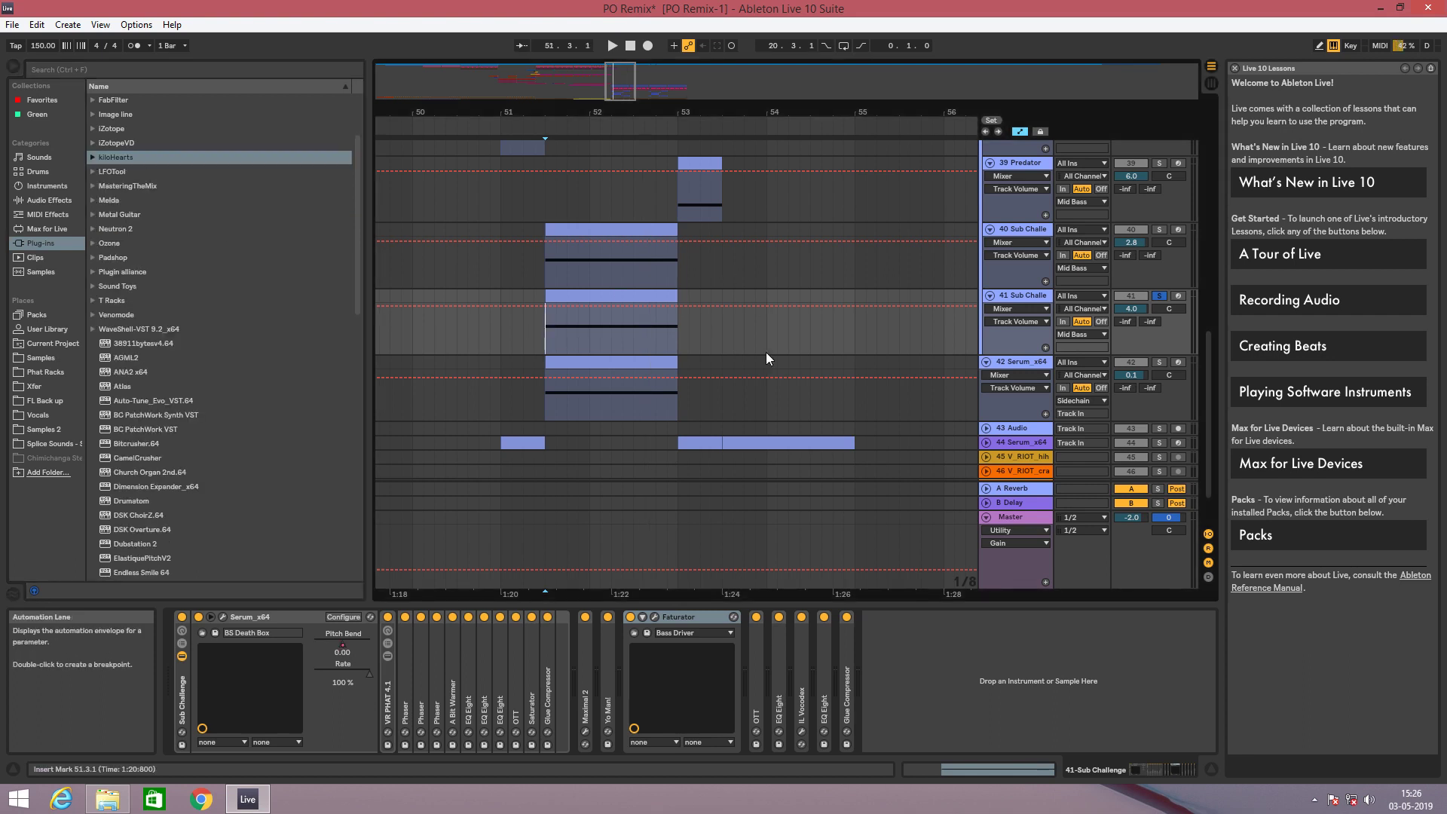
click(1038, 363)
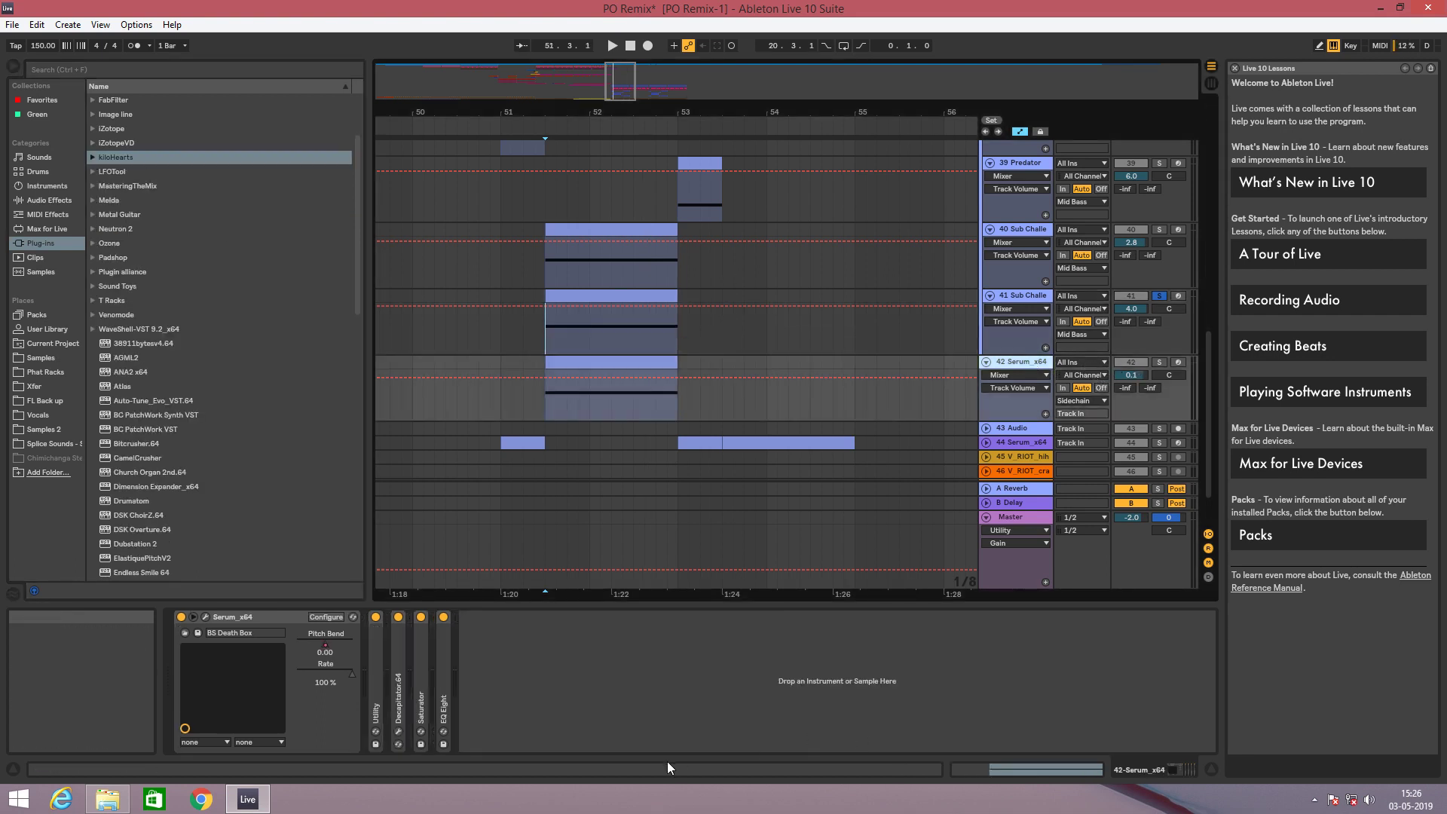
click(547, 405)
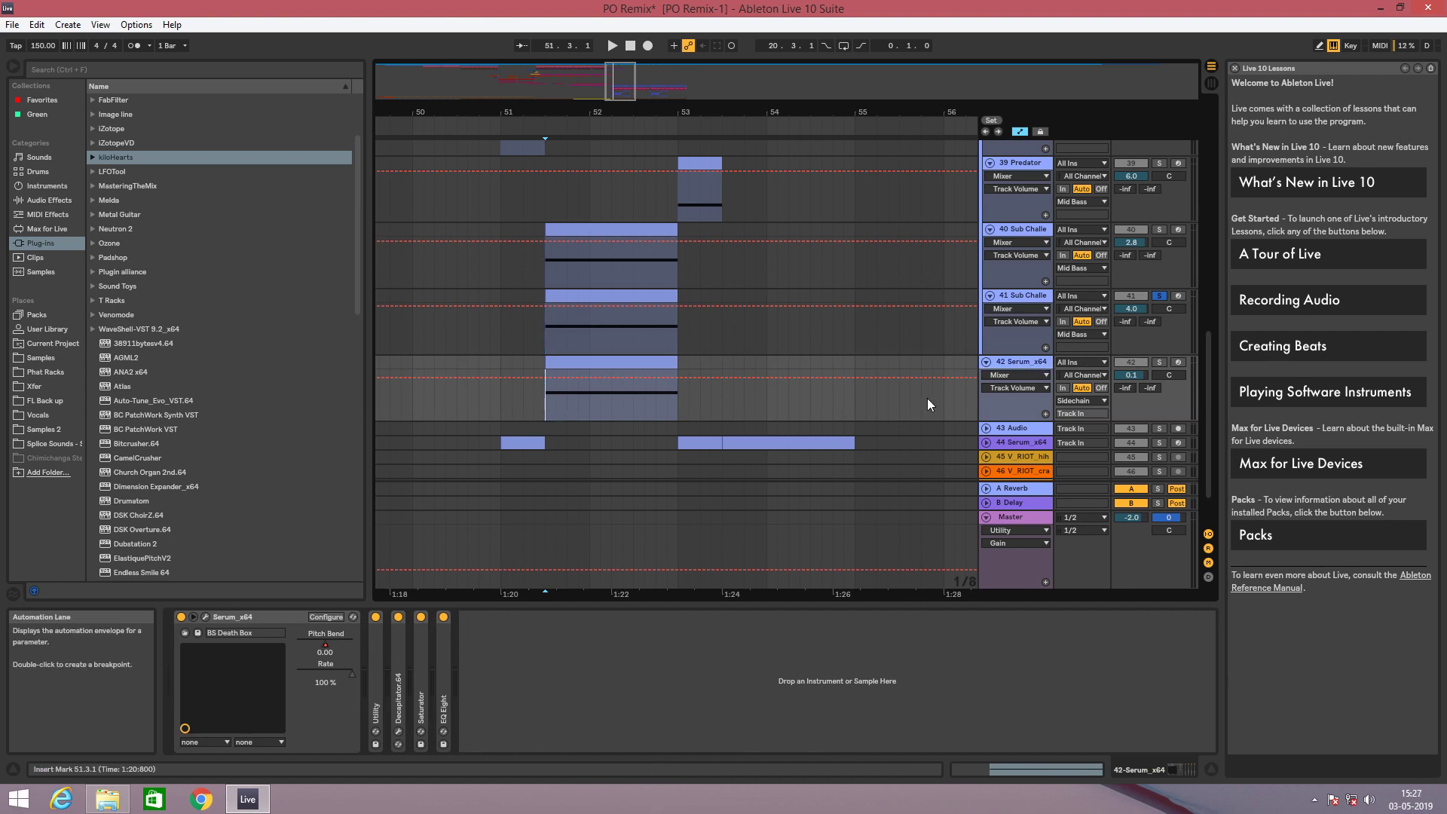
click(1030, 363)
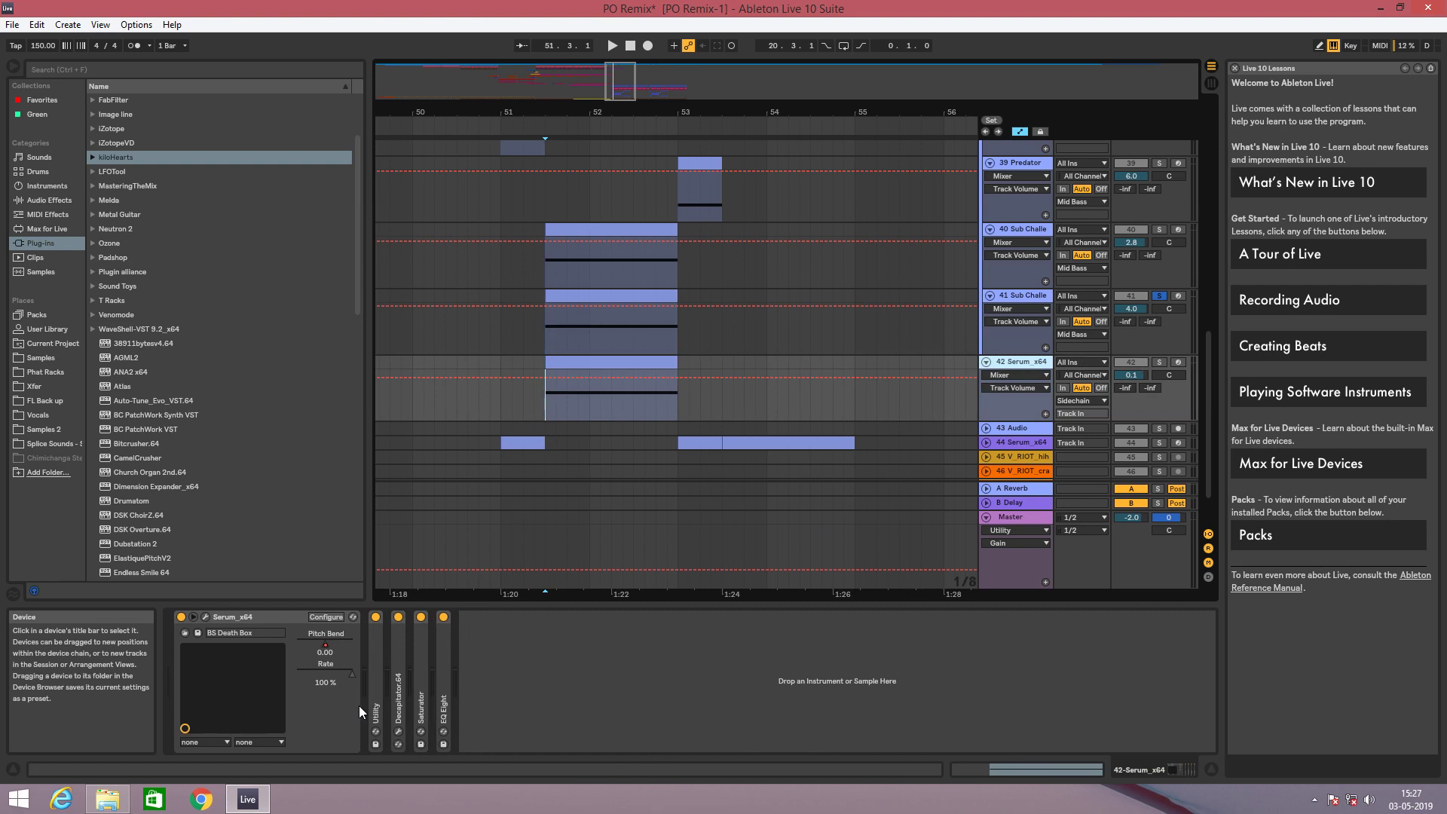
double_click(400, 702)
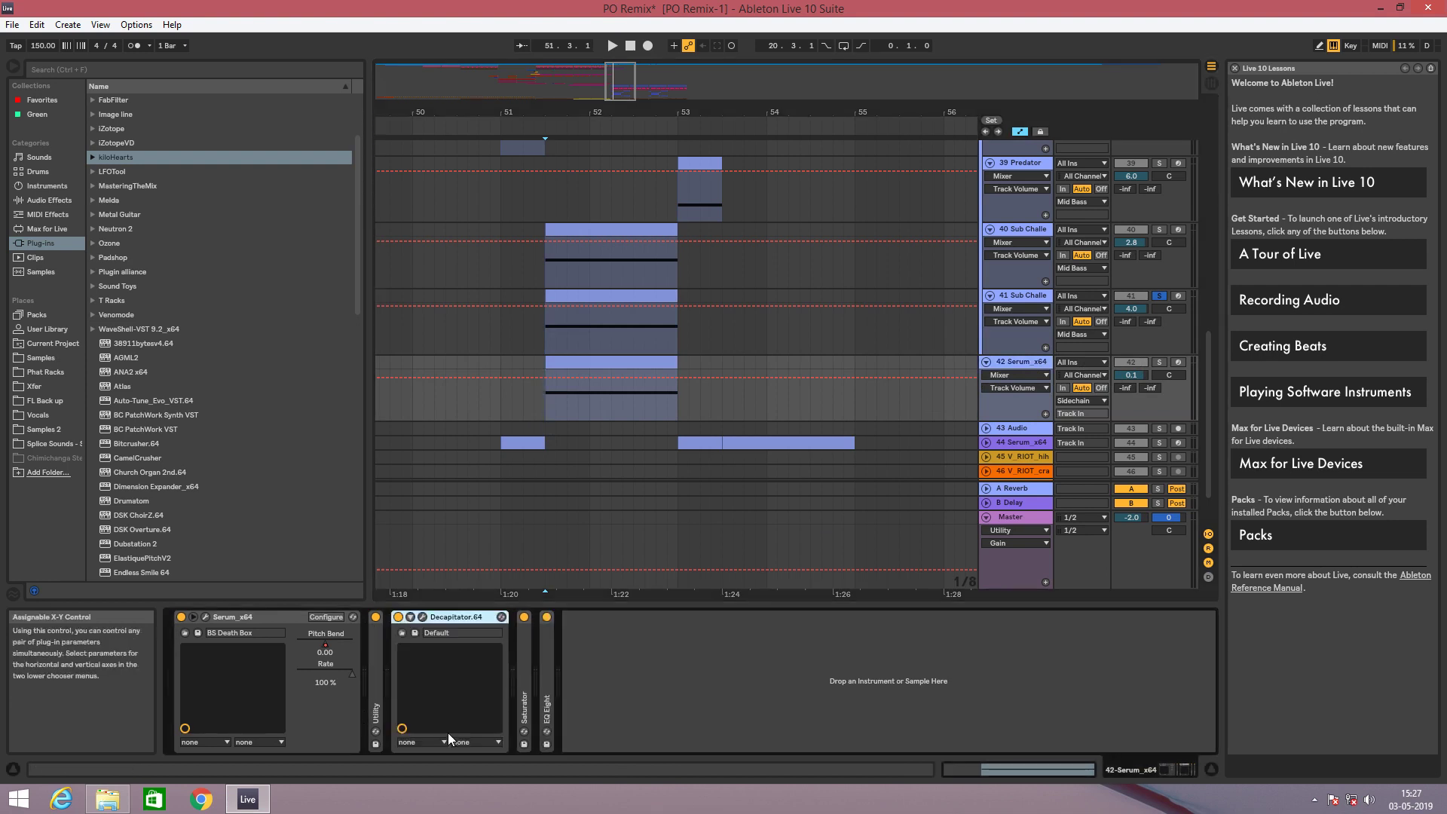
click(423, 616)
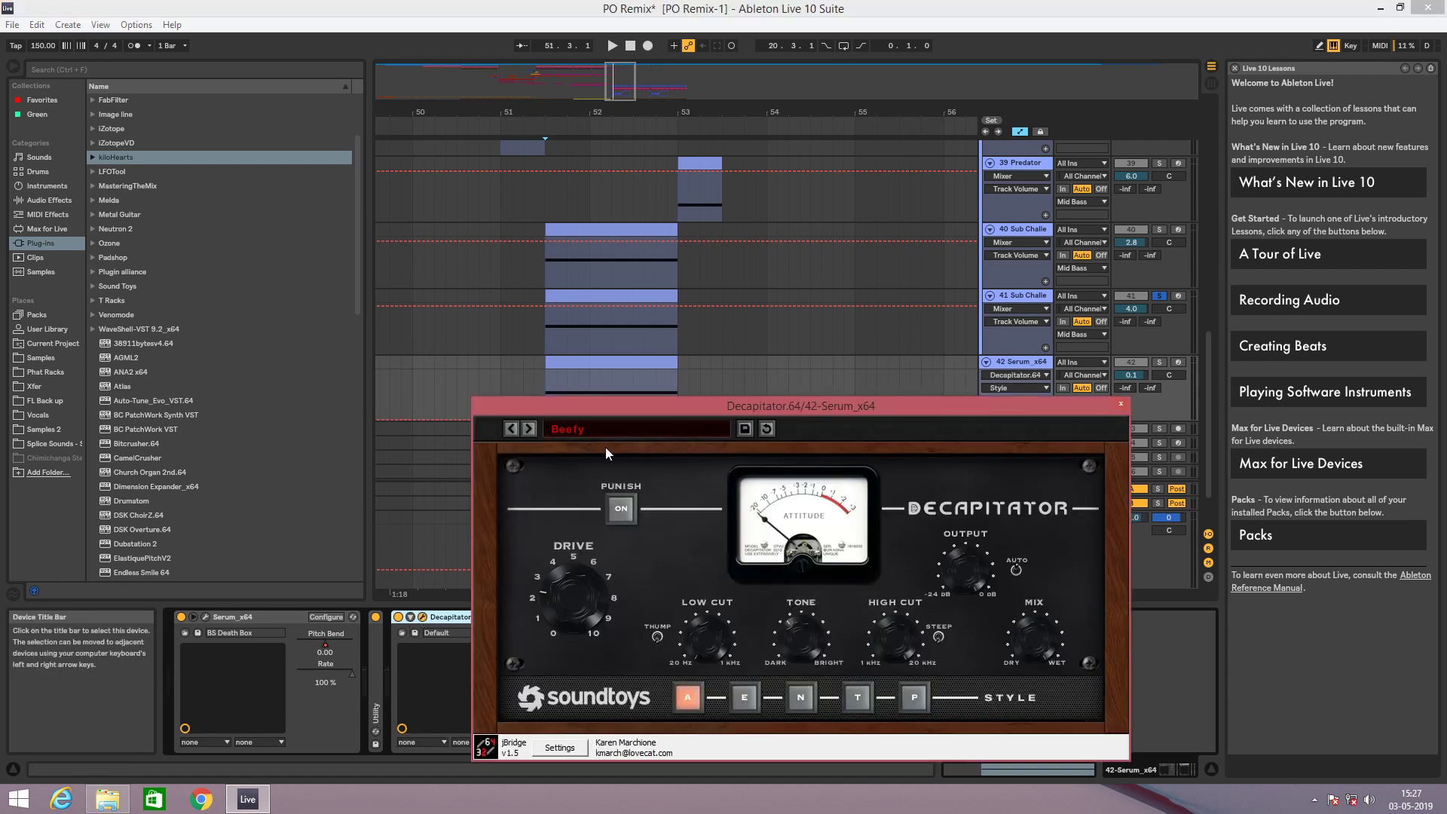
click(1121, 404)
double_click(470, 618)
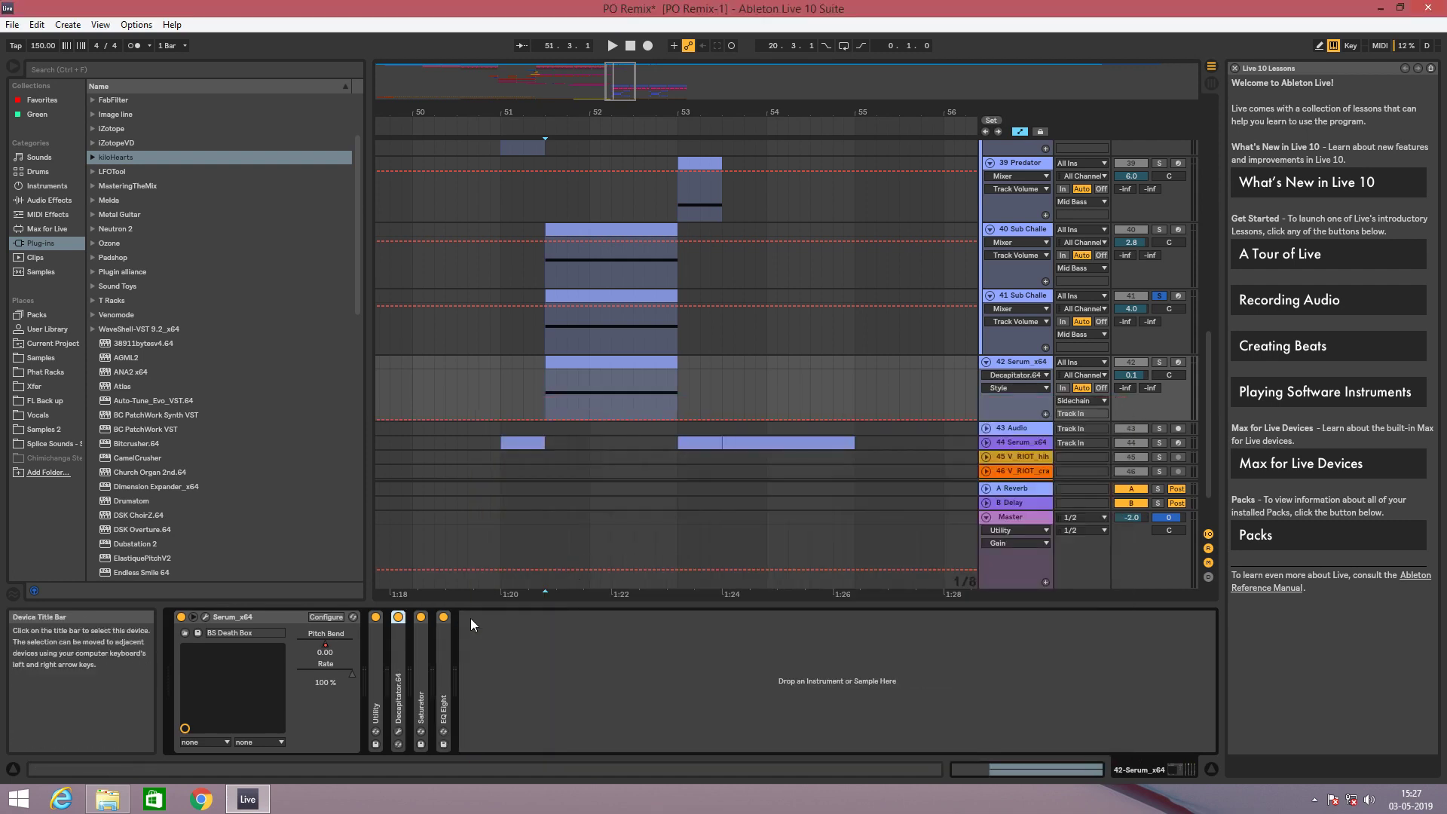
Examine the Saturator, EQ Eight and Utility devices on track 42, folding each one again.
double_click(418, 690)
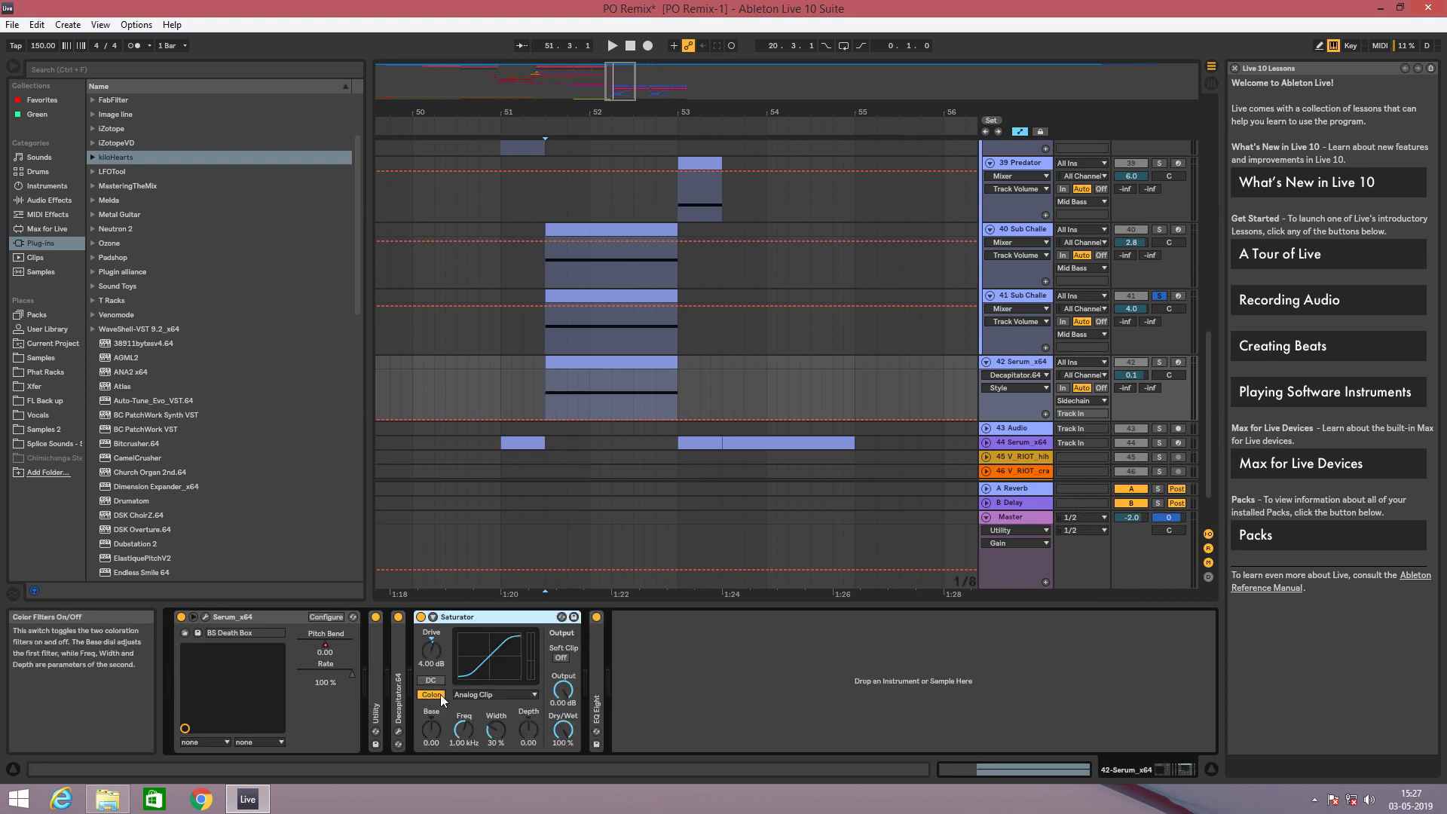
double_click(591, 689)
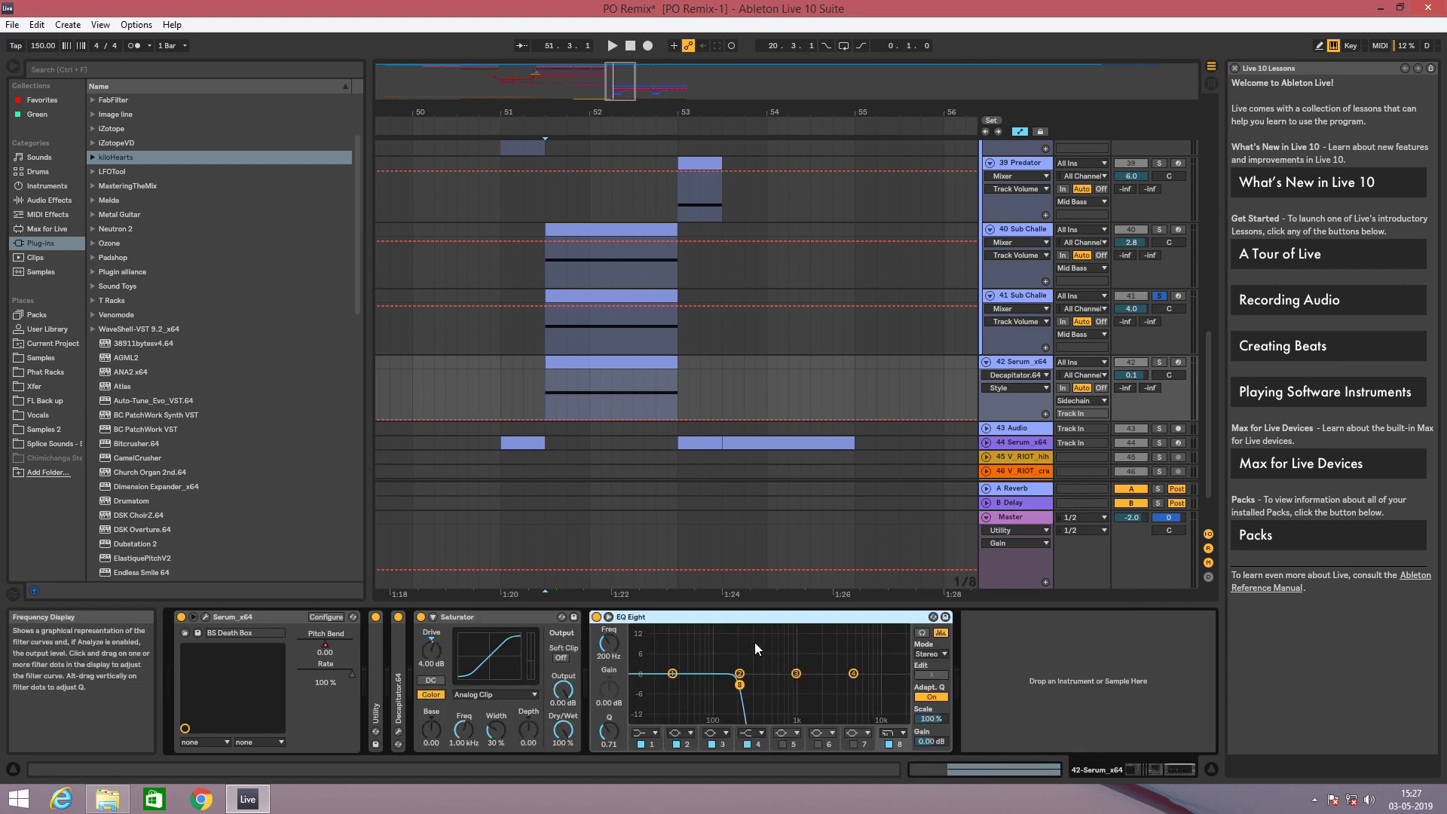
double_click(642, 616)
click(485, 618)
double_click(485, 624)
double_click(374, 690)
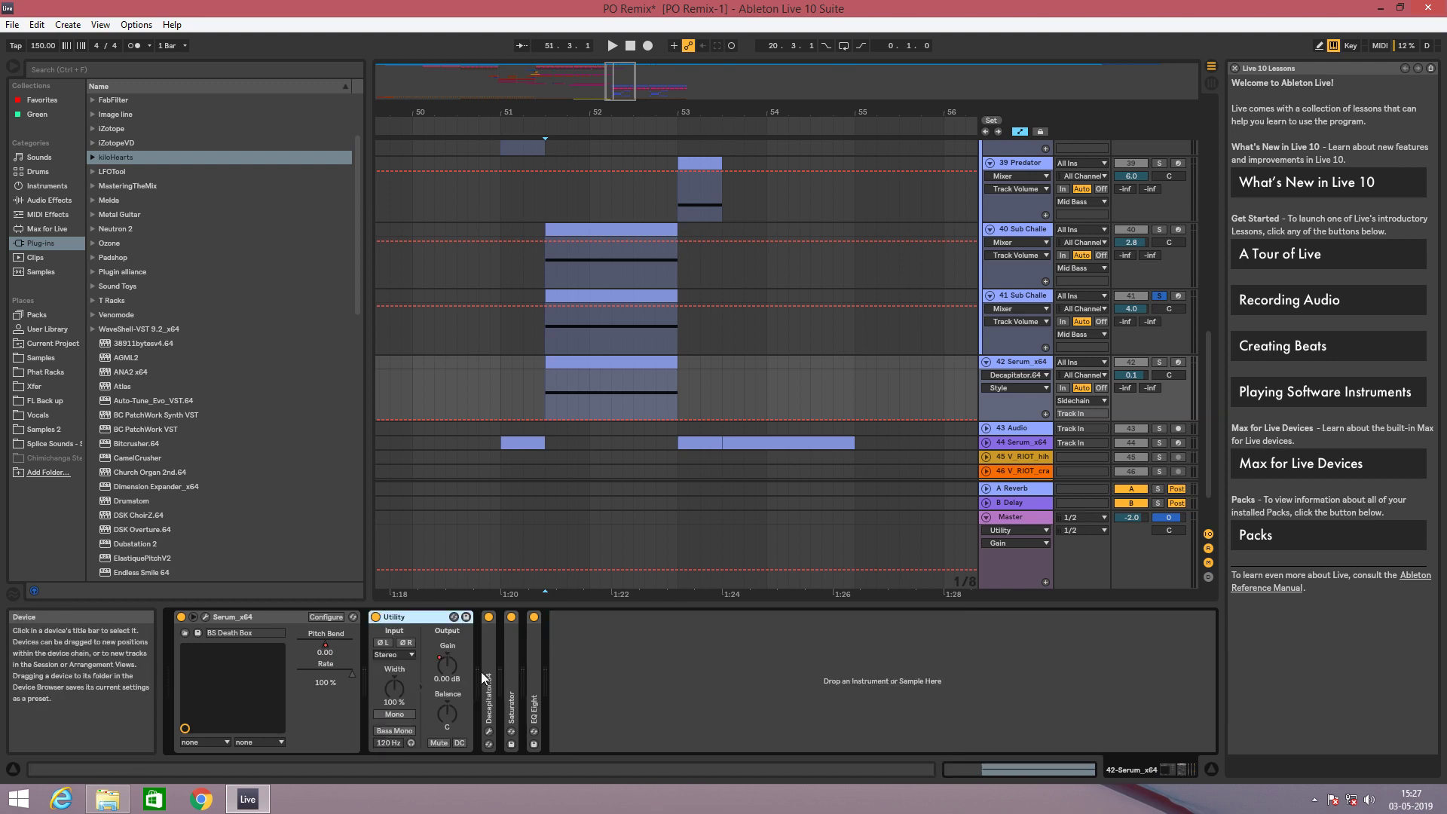
double_click(424, 616)
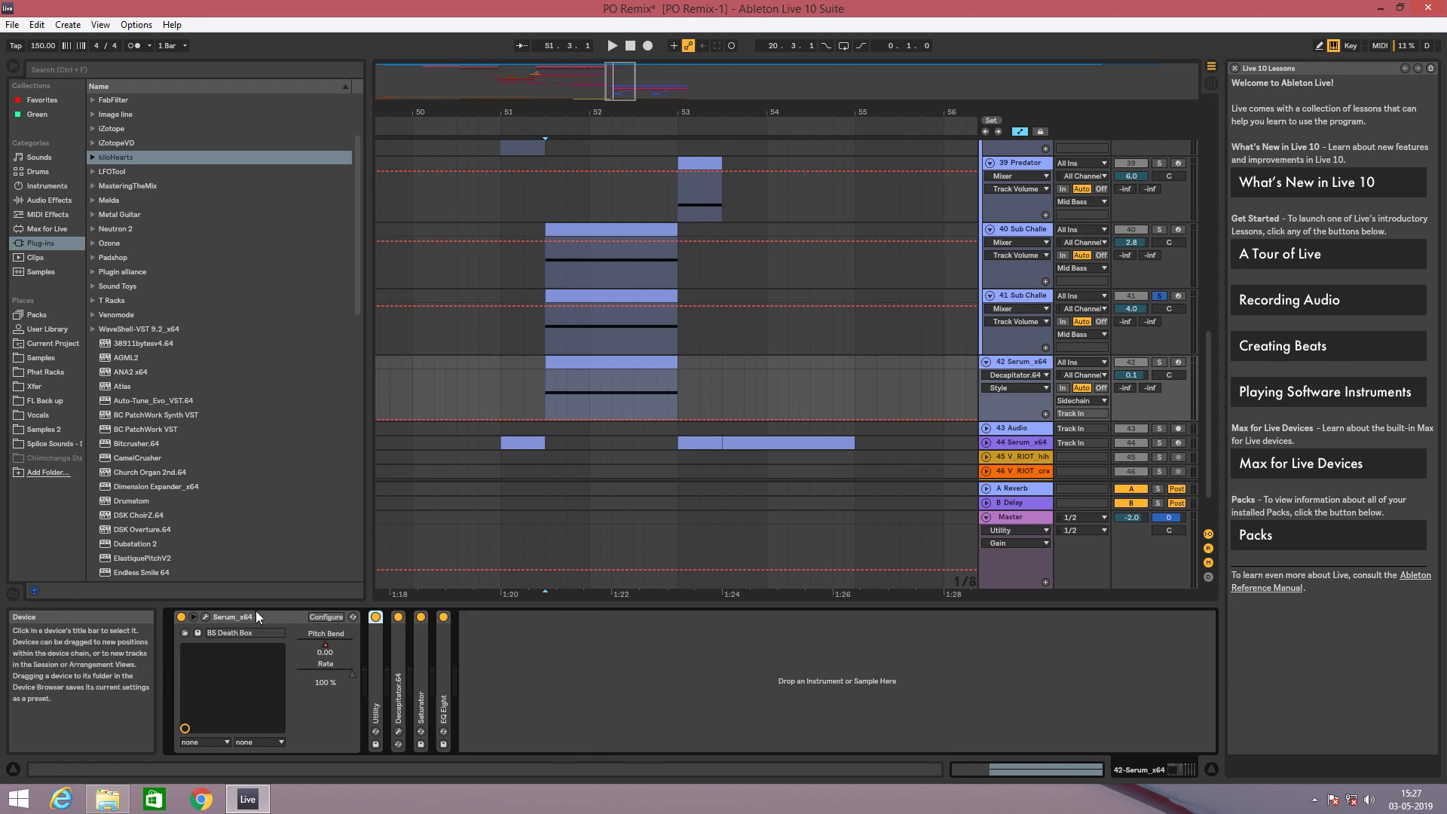
click(287, 617)
Turn off the solo on track 41 and play the bass layers in the full mix from 51.3.1.
click(547, 337)
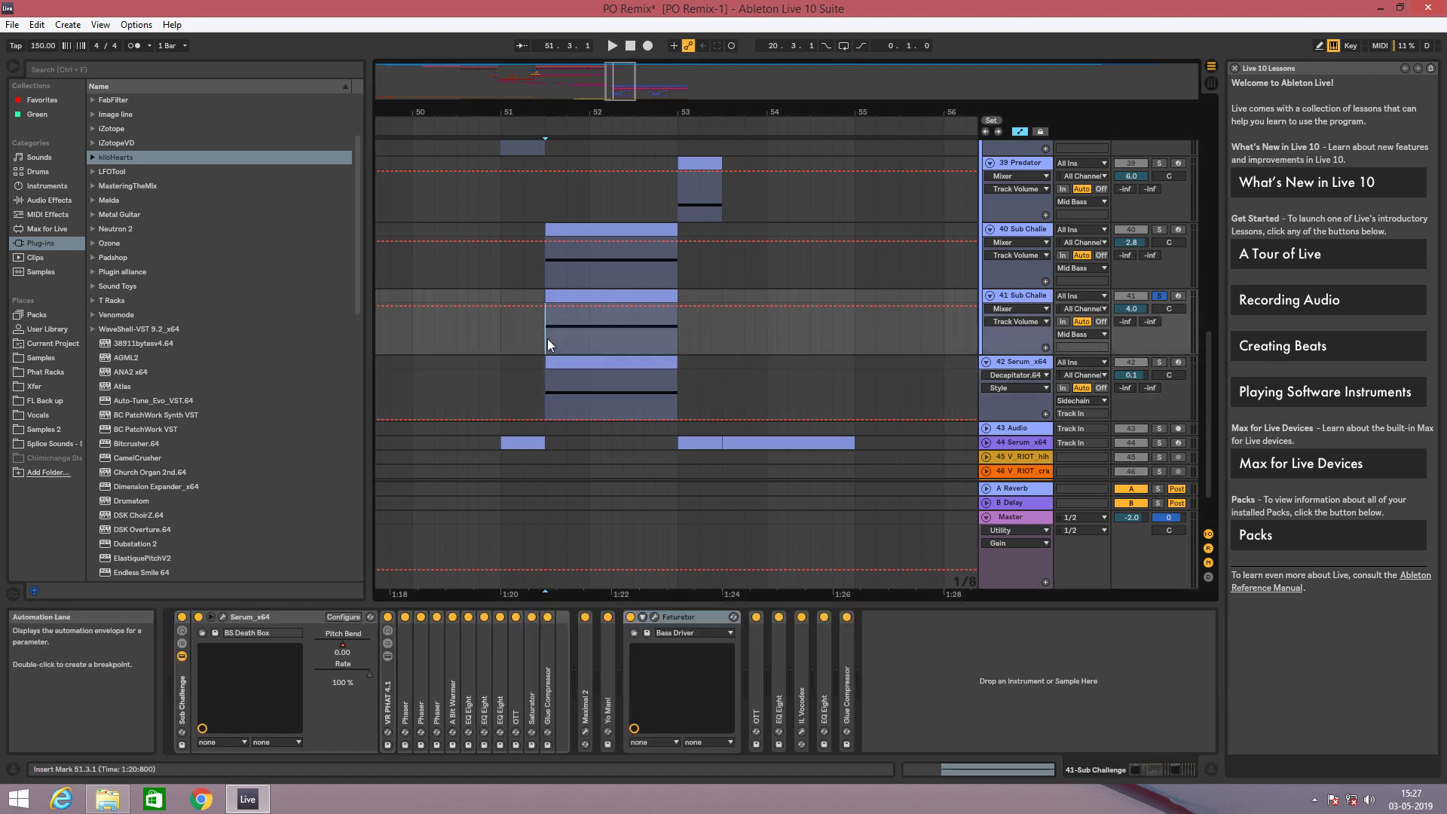
scroll(667, 336, up, 3)
click(1159, 386)
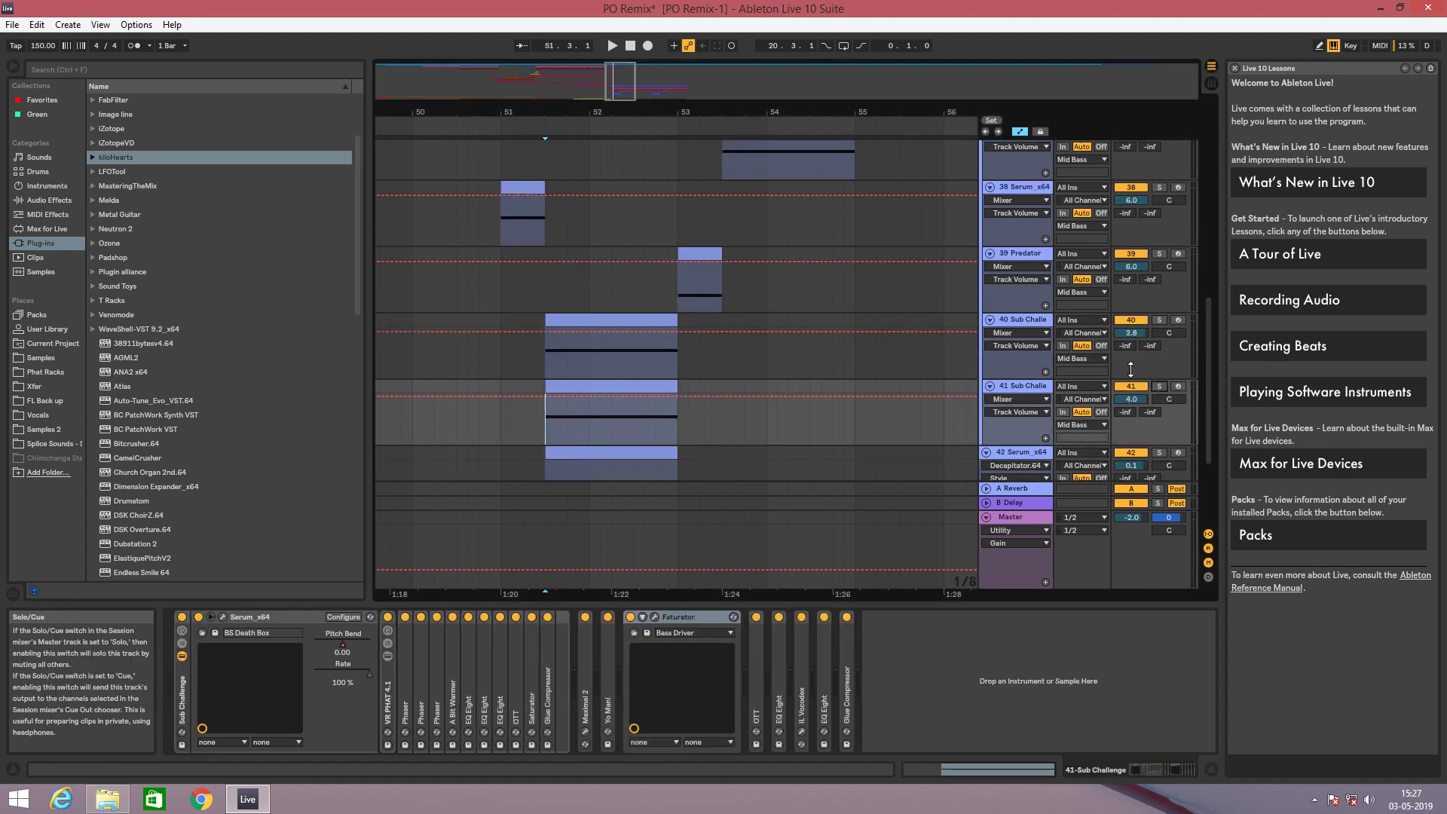
key(space)
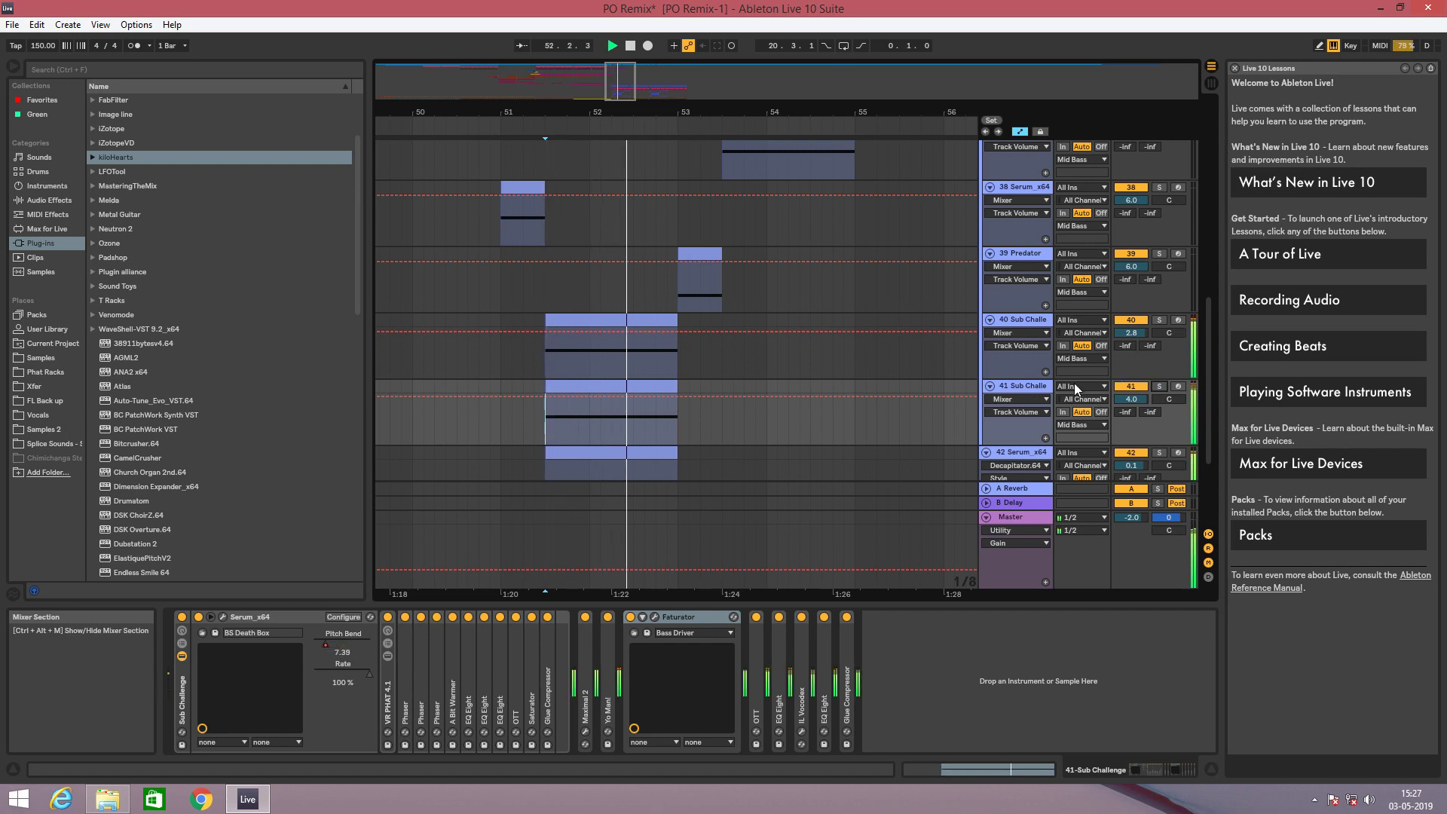
Stop playback and place the insert marker at 51.1.1, at the start of track 38's clip.
click(502, 224)
key(space)
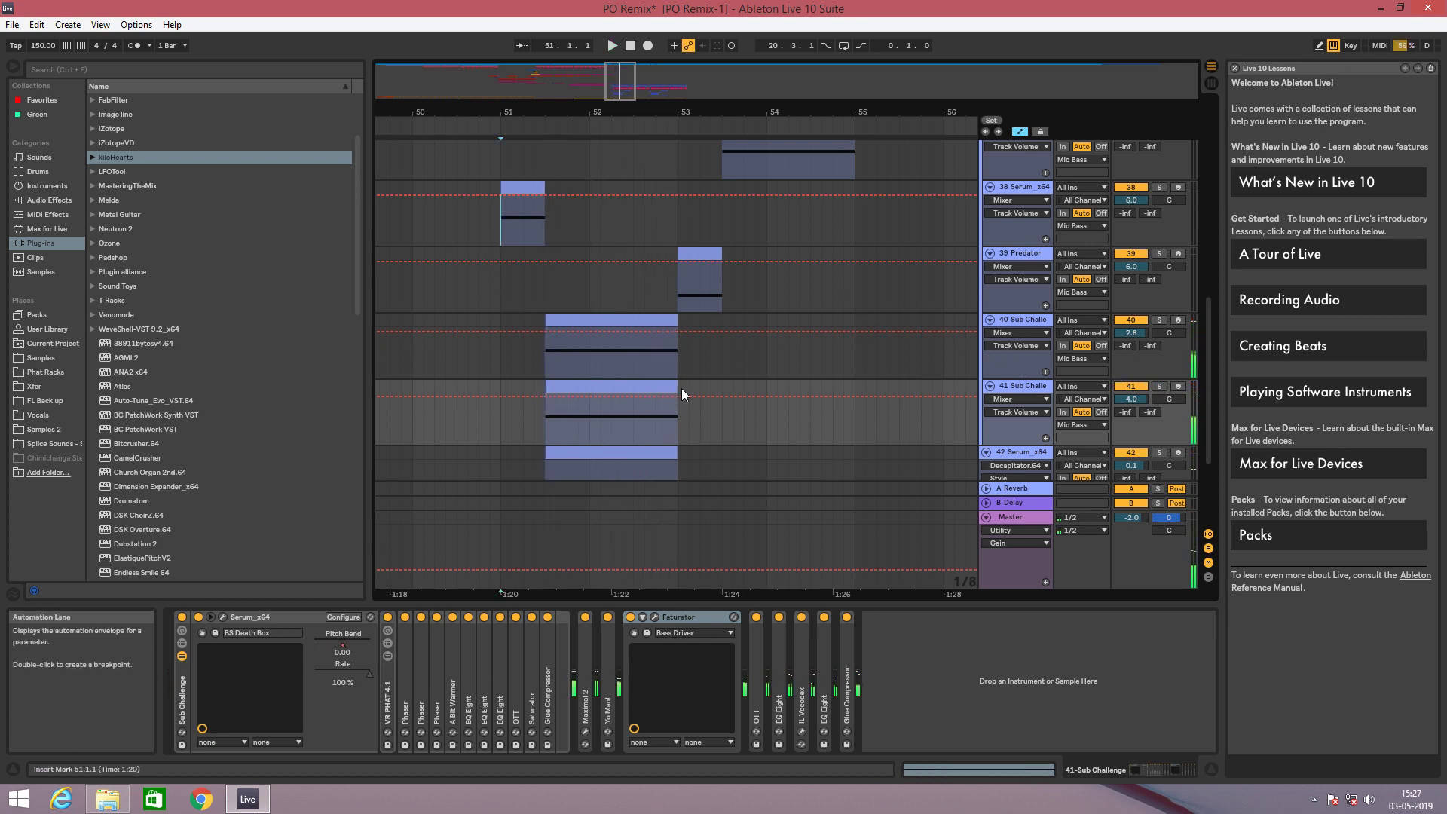
scroll(671, 388, up, 4)
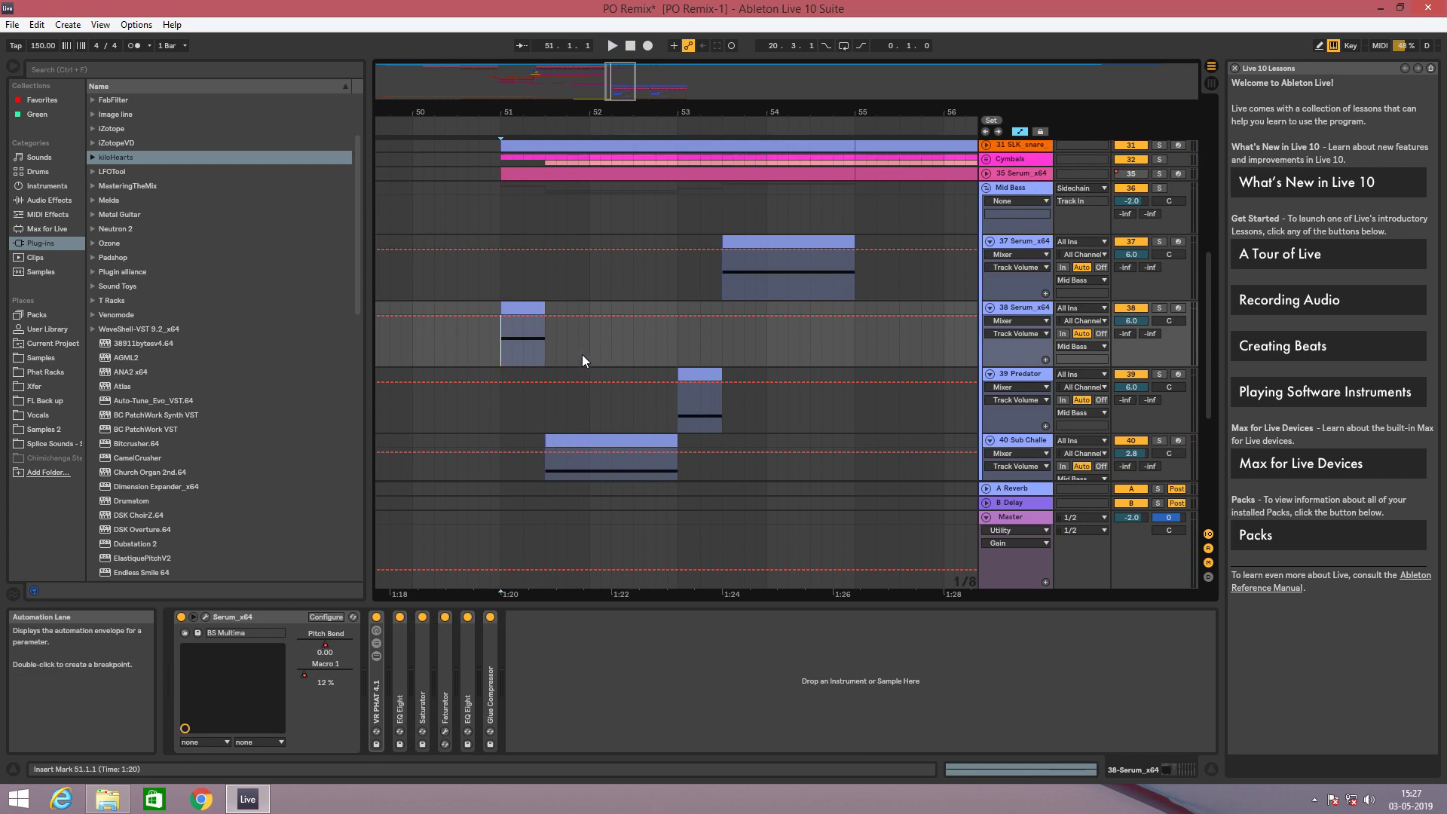
Play the bass layers from 51.1.1 at track 38's clip, stopping playback with the insert marker back at 51.1.1.
scroll(671, 381, down, 3)
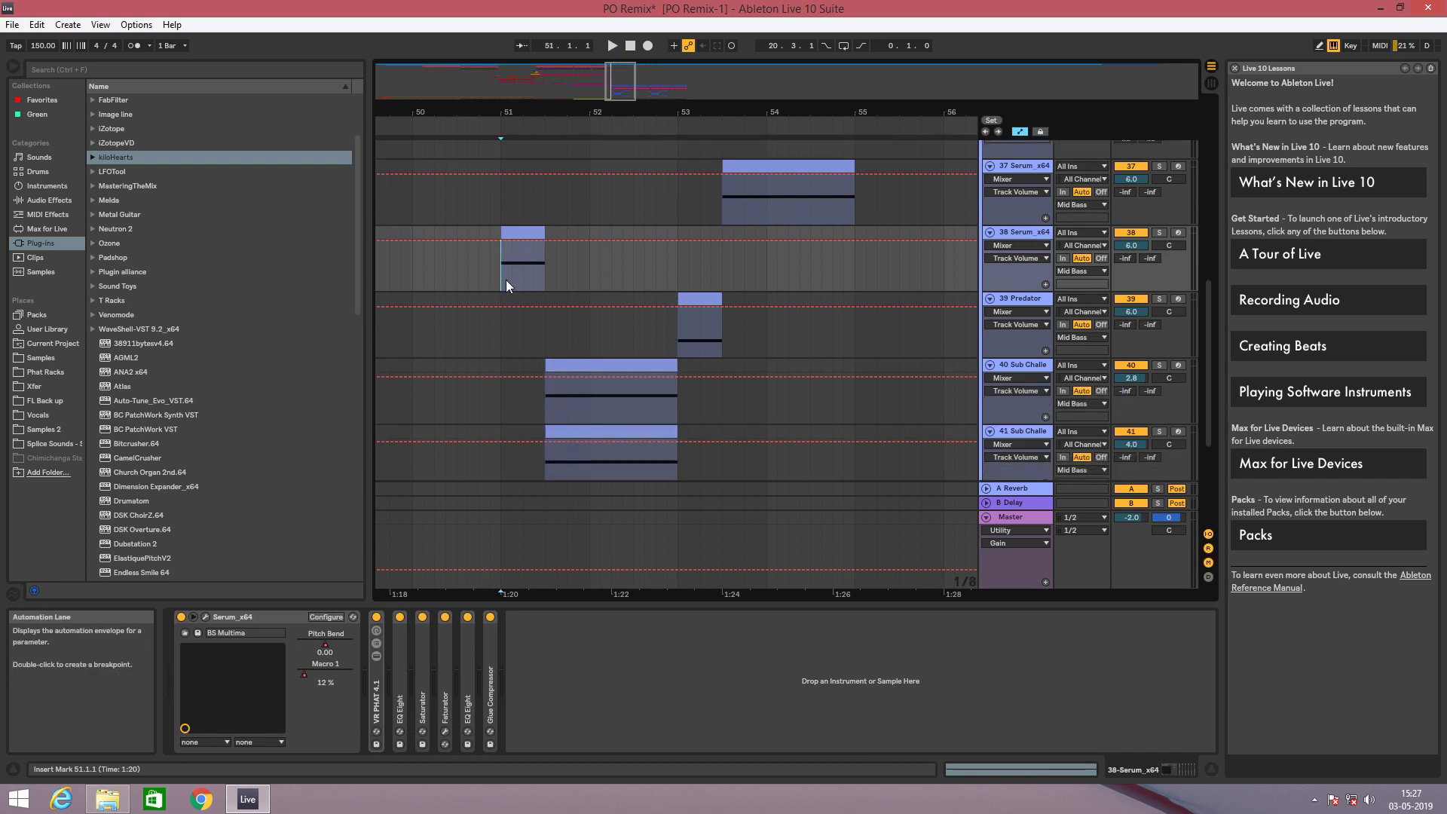
scroll(640, 320, up, 3)
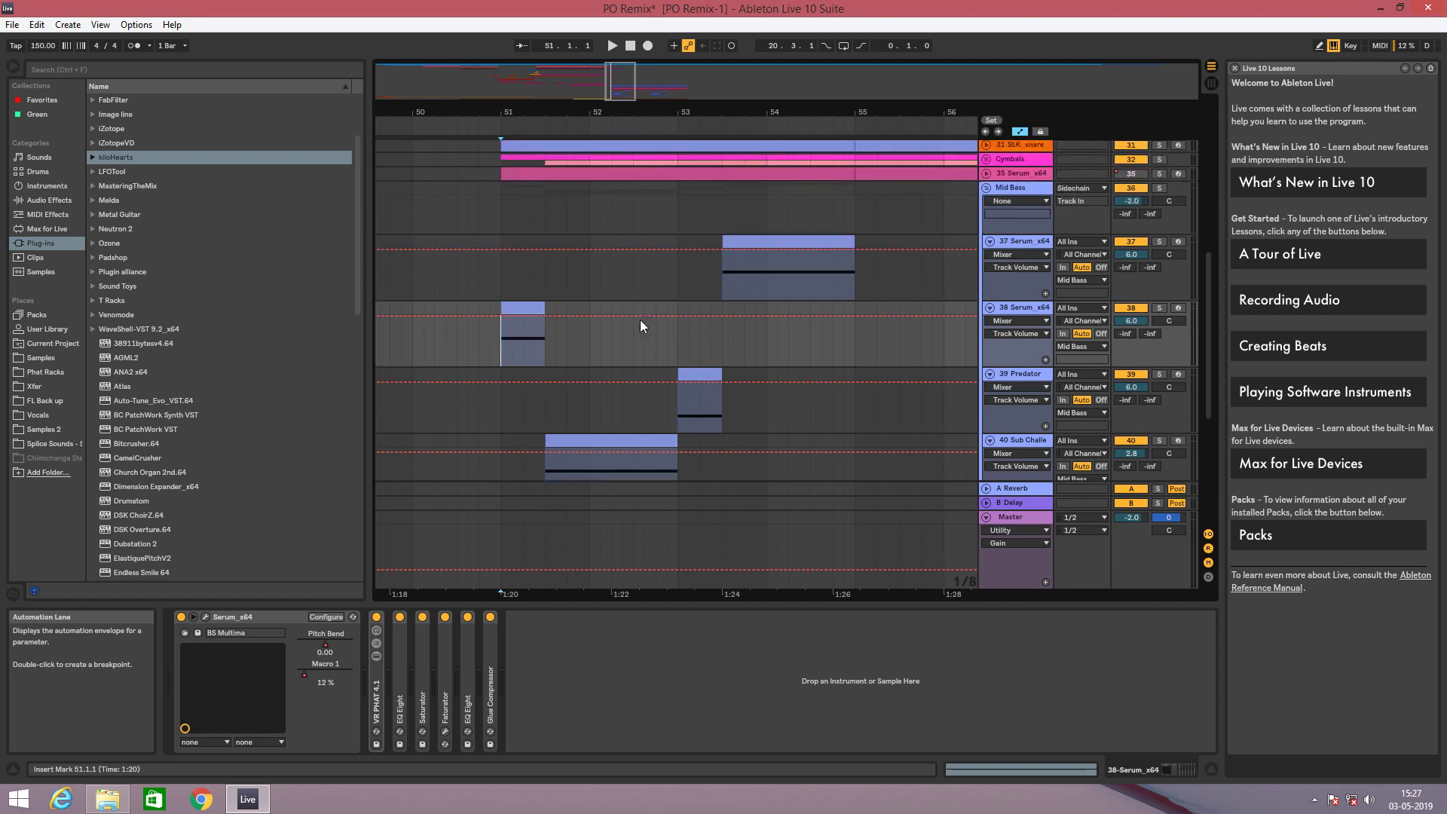
key(space)
key(space)
key(space)
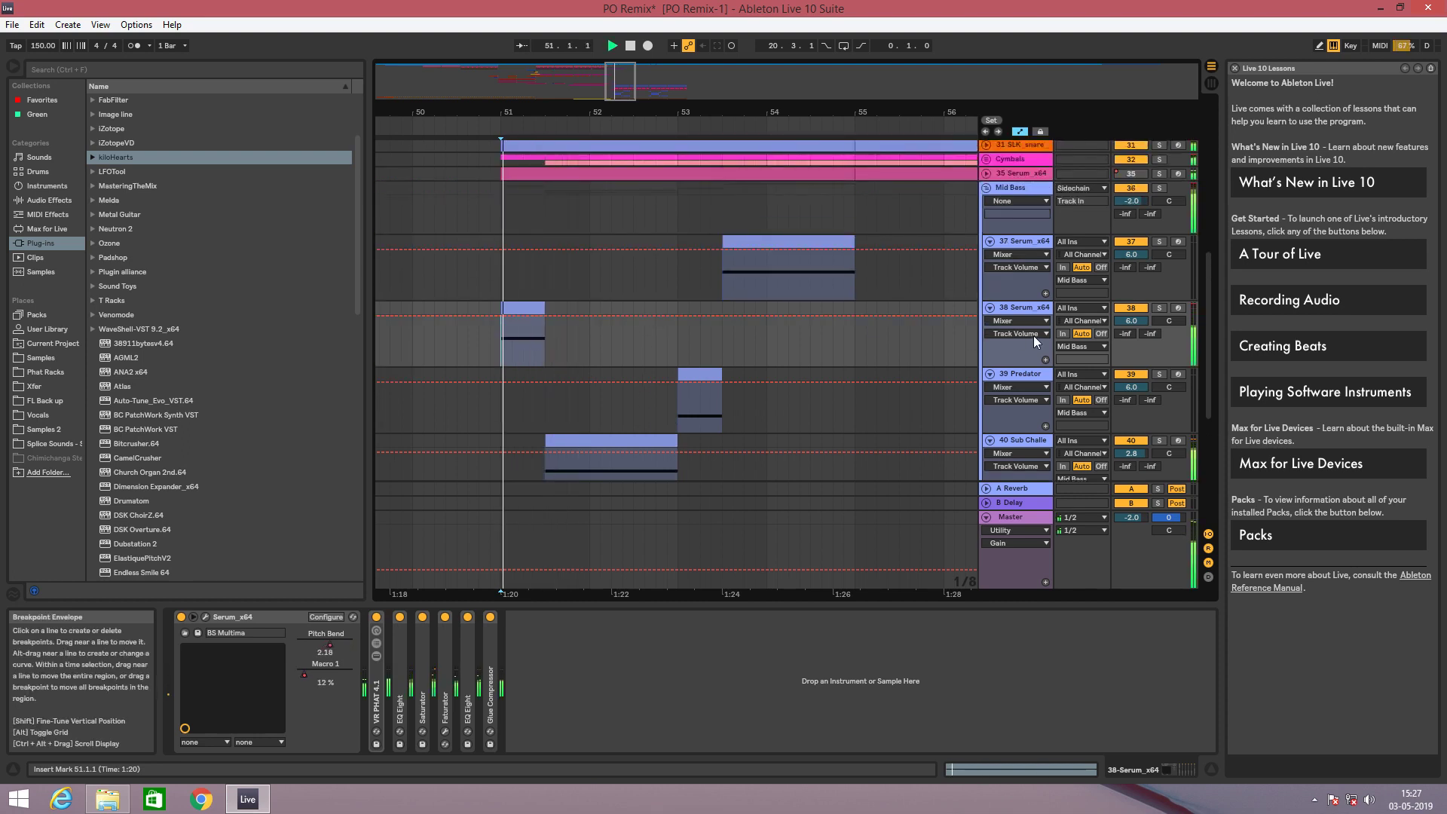
click(501, 337)
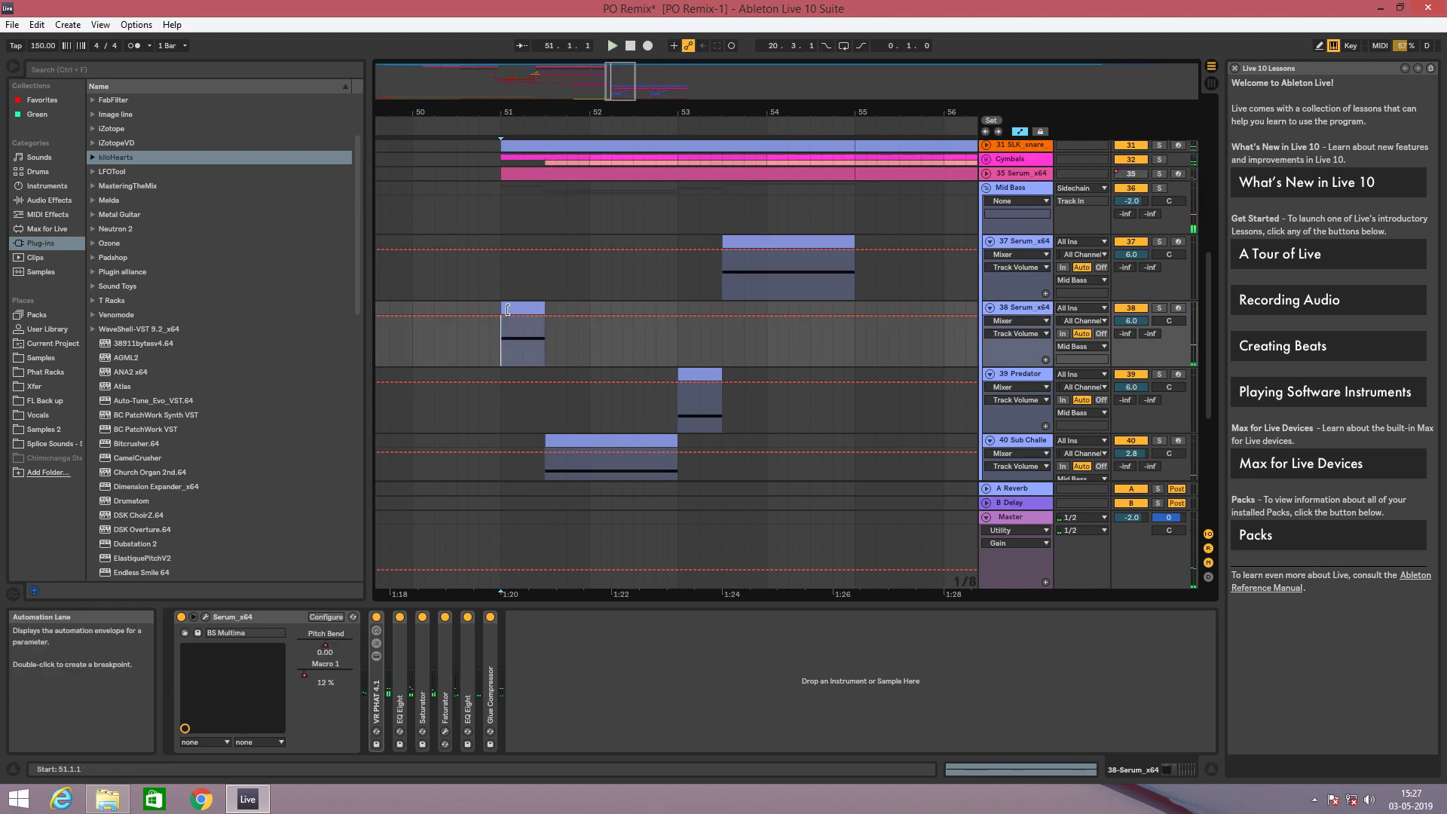
Open the Serum window on track 38, dismiss the wavetable message and examine the BS Multima oscillators.
click(205, 616)
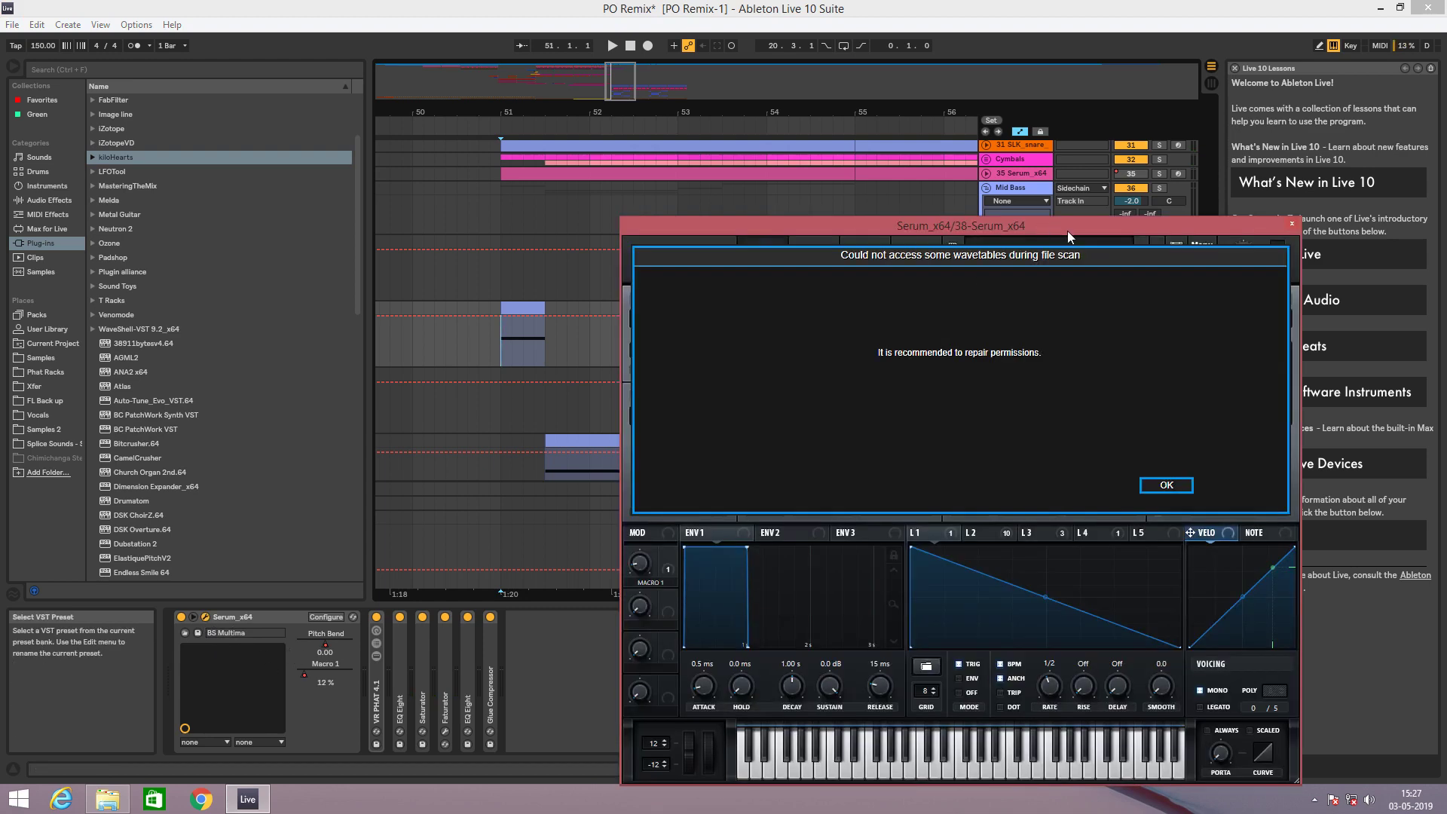
drag(1067, 231, 772, 98)
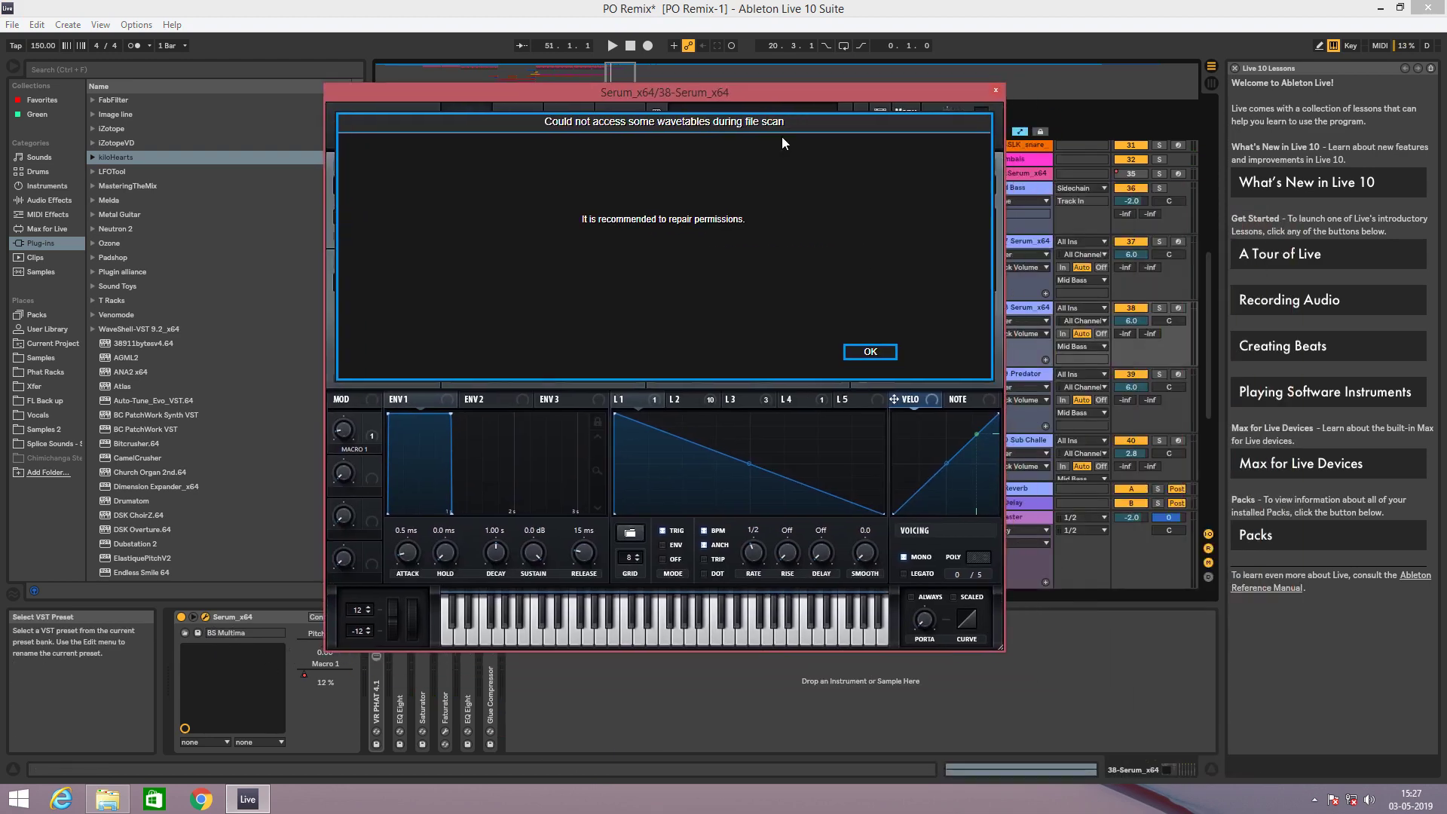
click(867, 354)
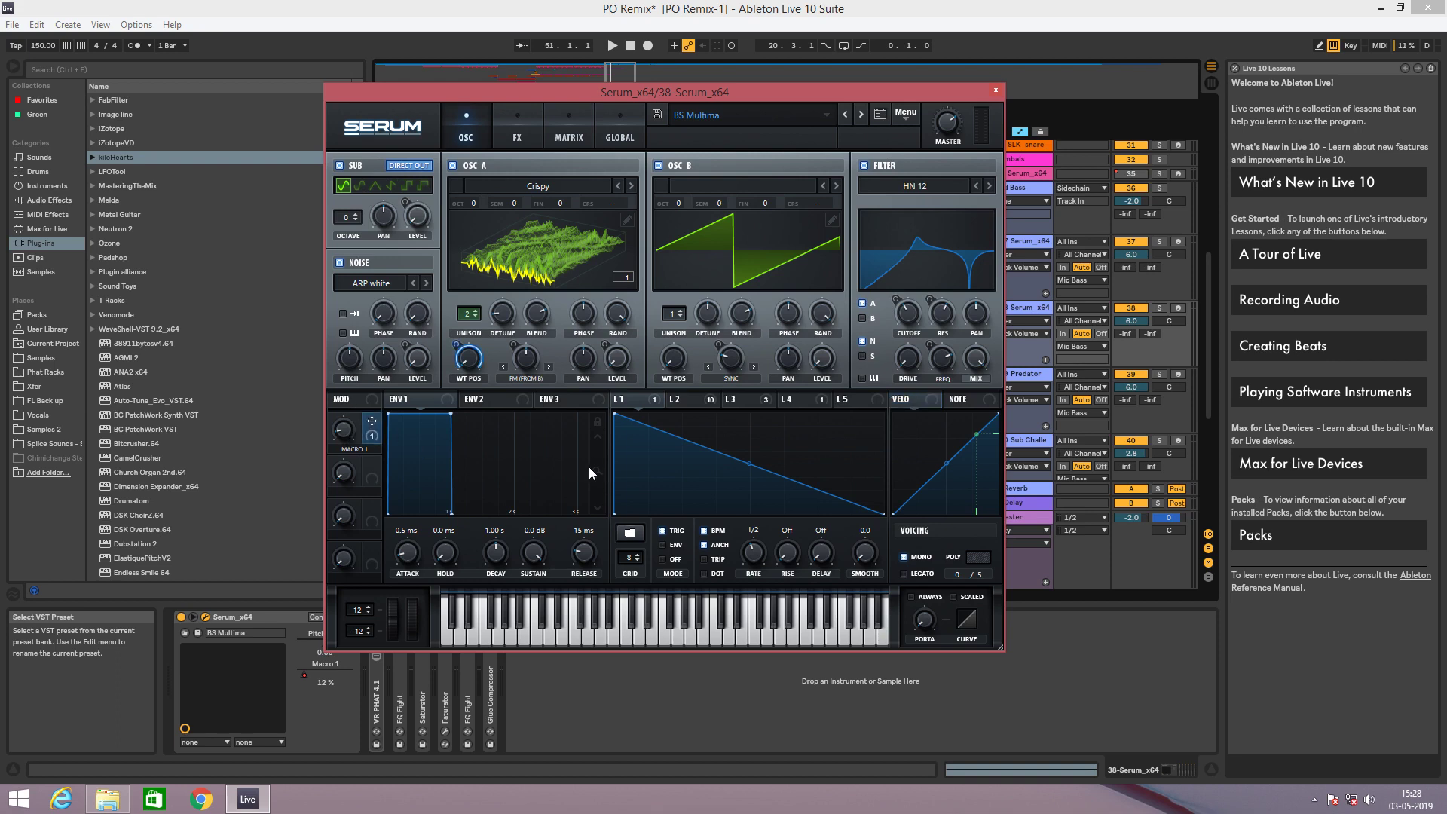
Examine track 38's Serum effects from Hyper/Dimension to the reverb low cut, return to the oscillators and close the plug-in window.
click(518, 138)
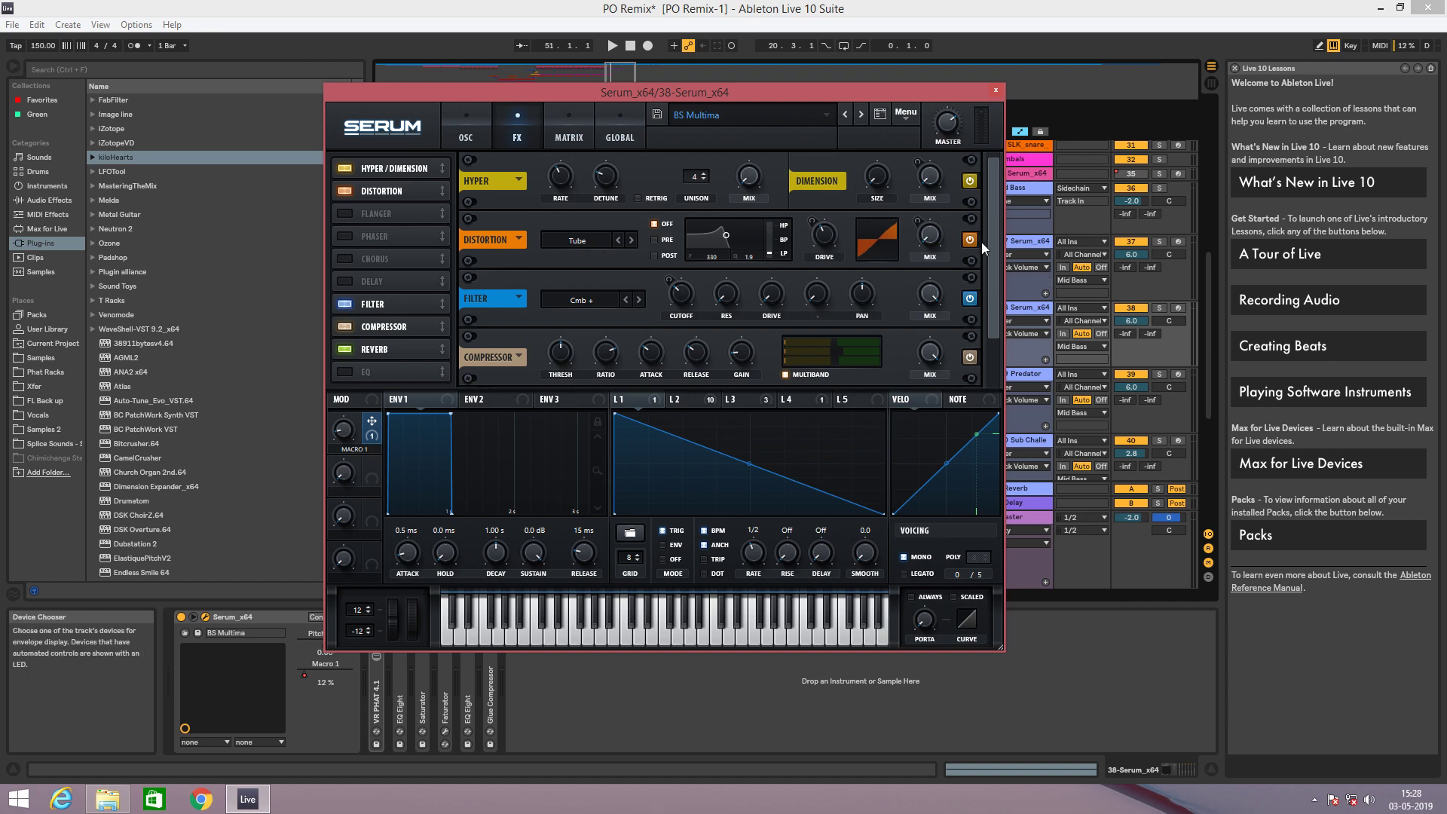
scroll(997, 252, down, 2)
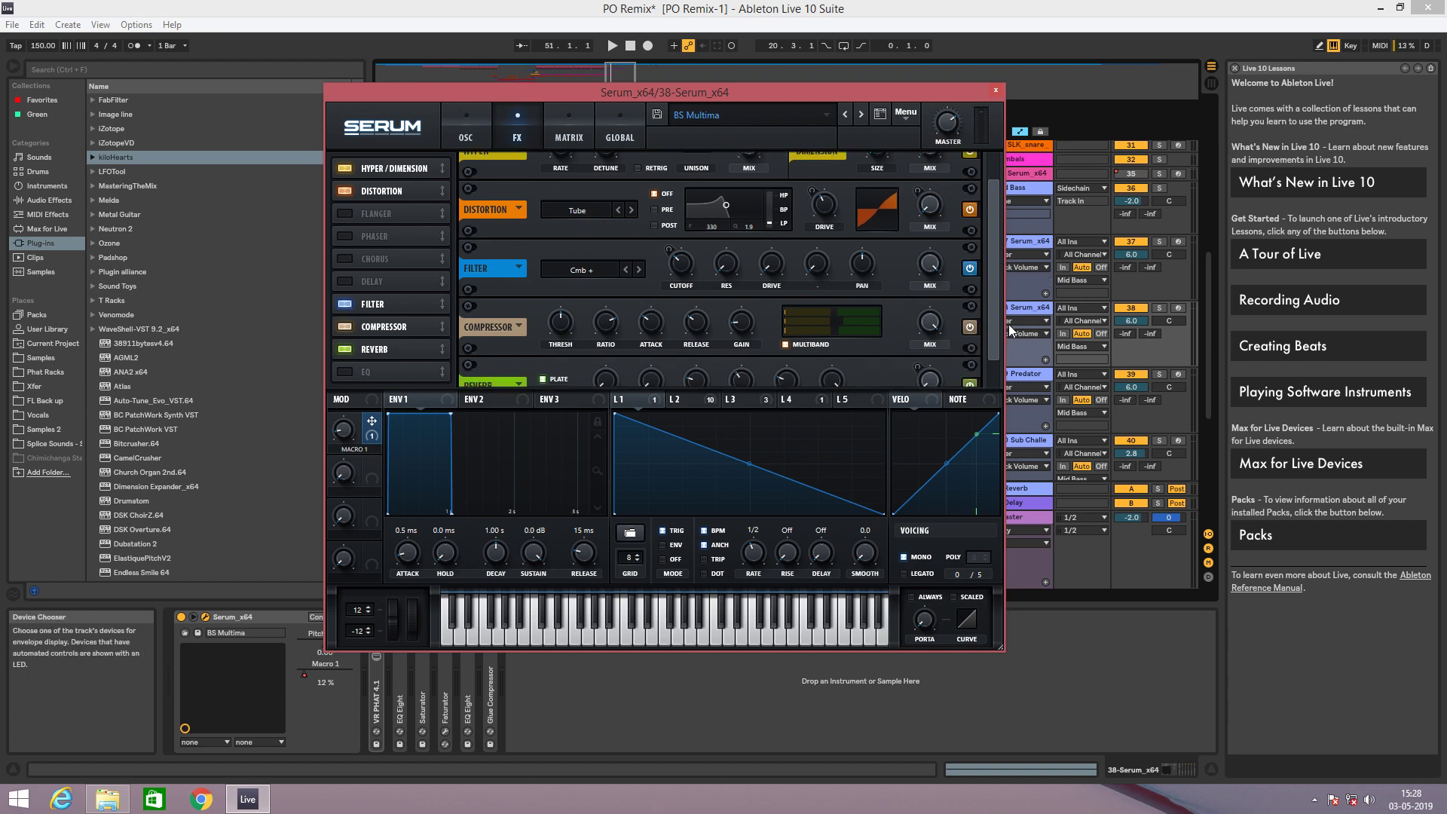
scroll(993, 336, down, 1)
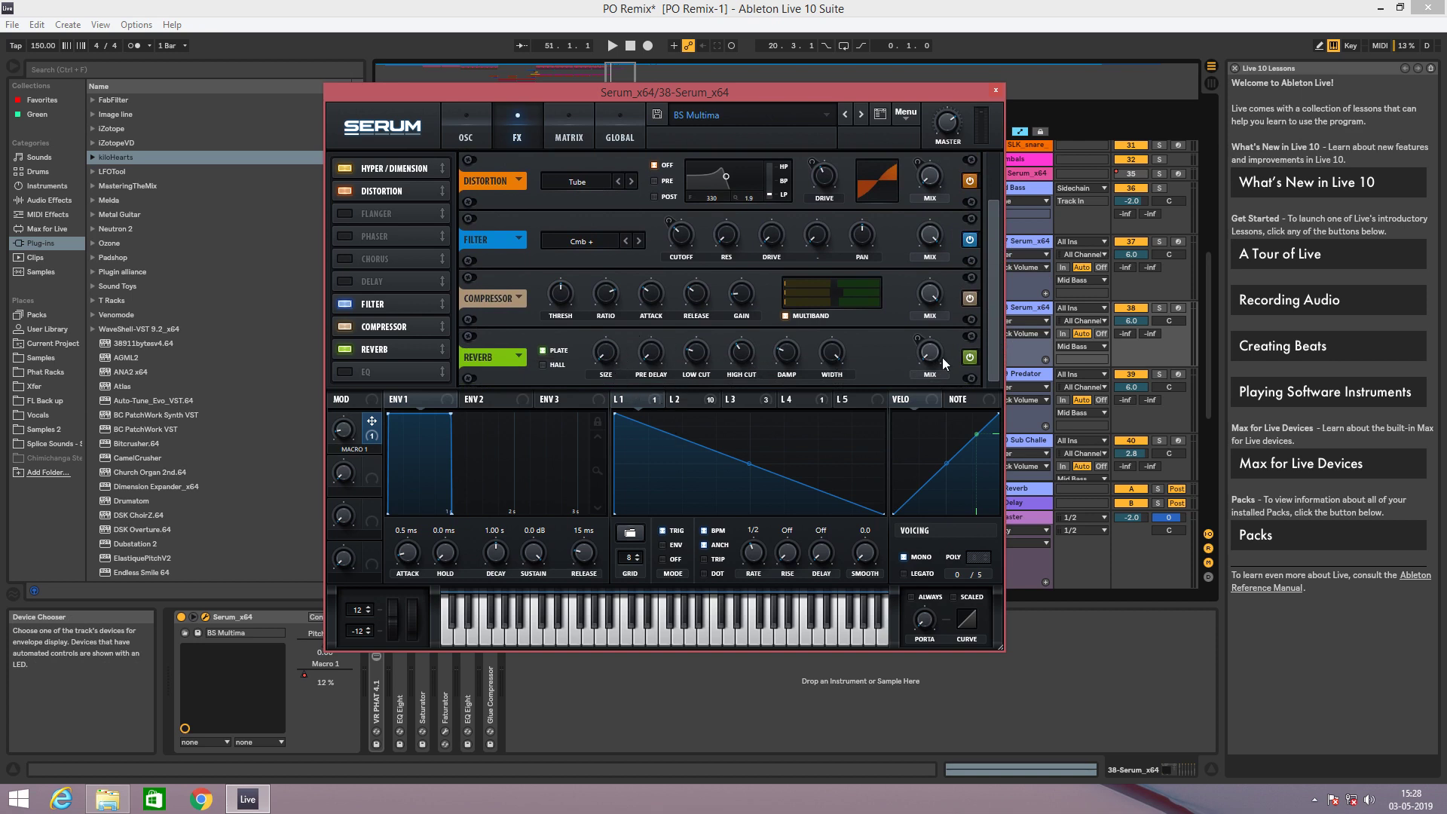
click(703, 355)
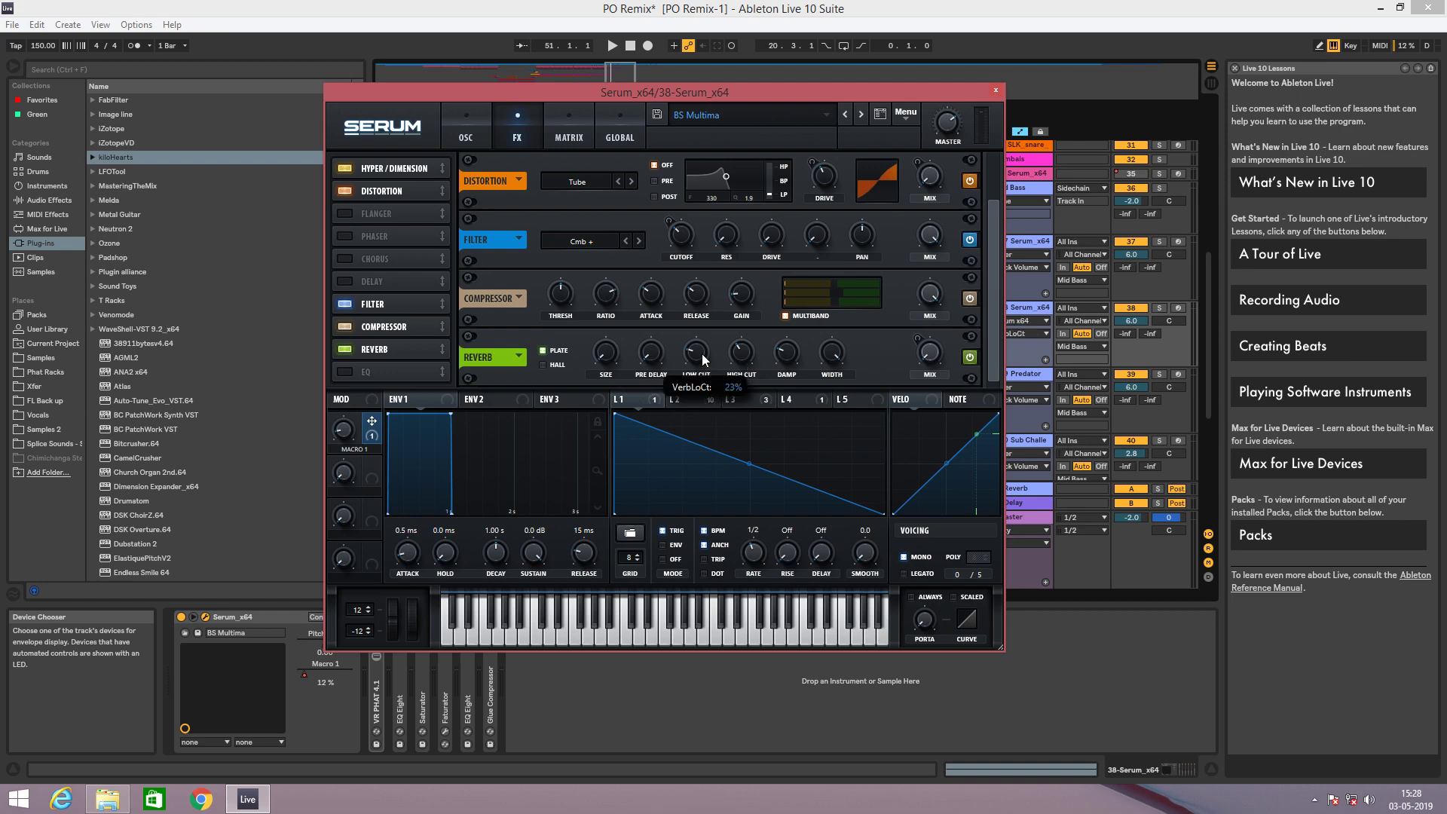
click(484, 135)
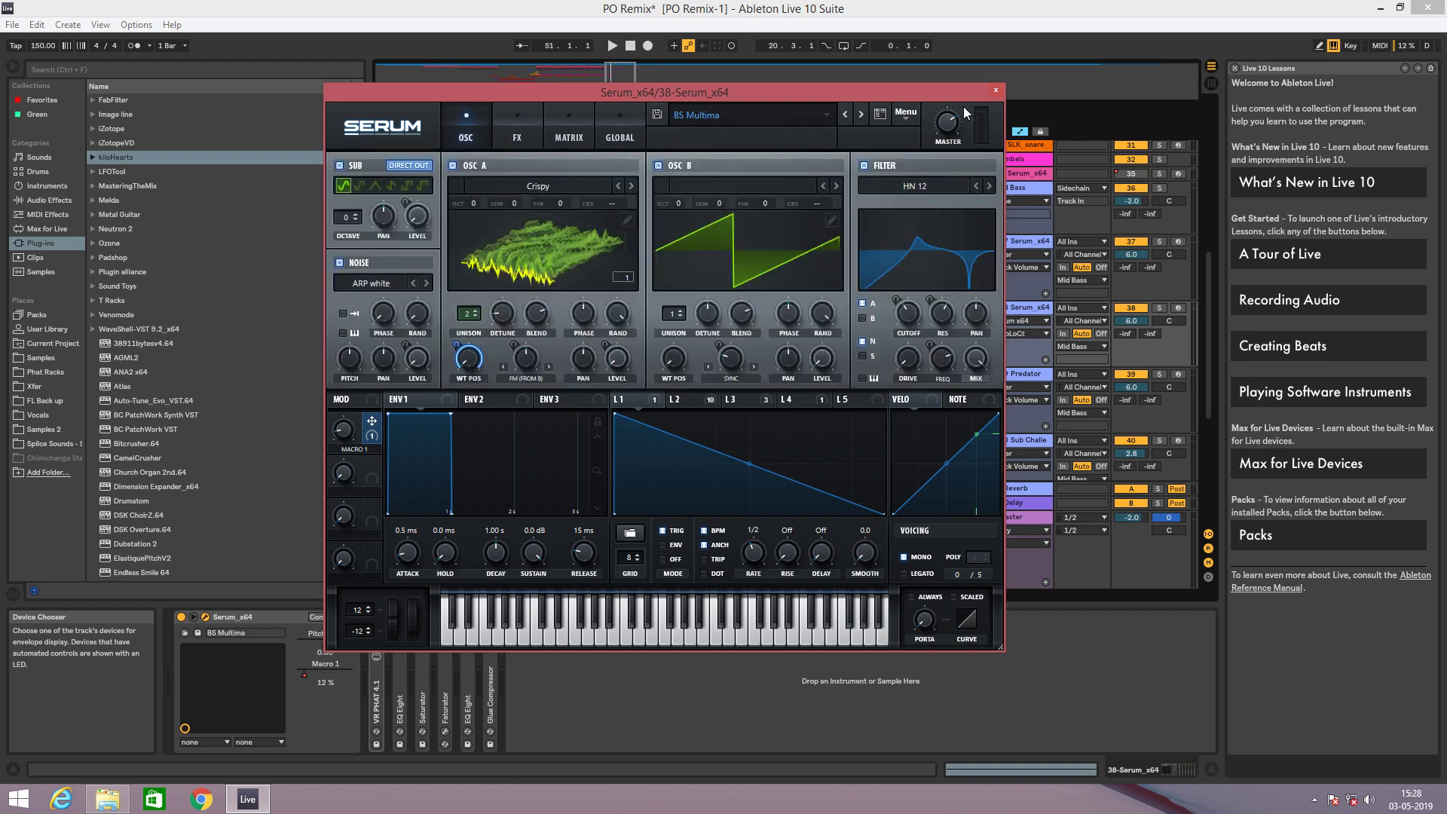
click(996, 92)
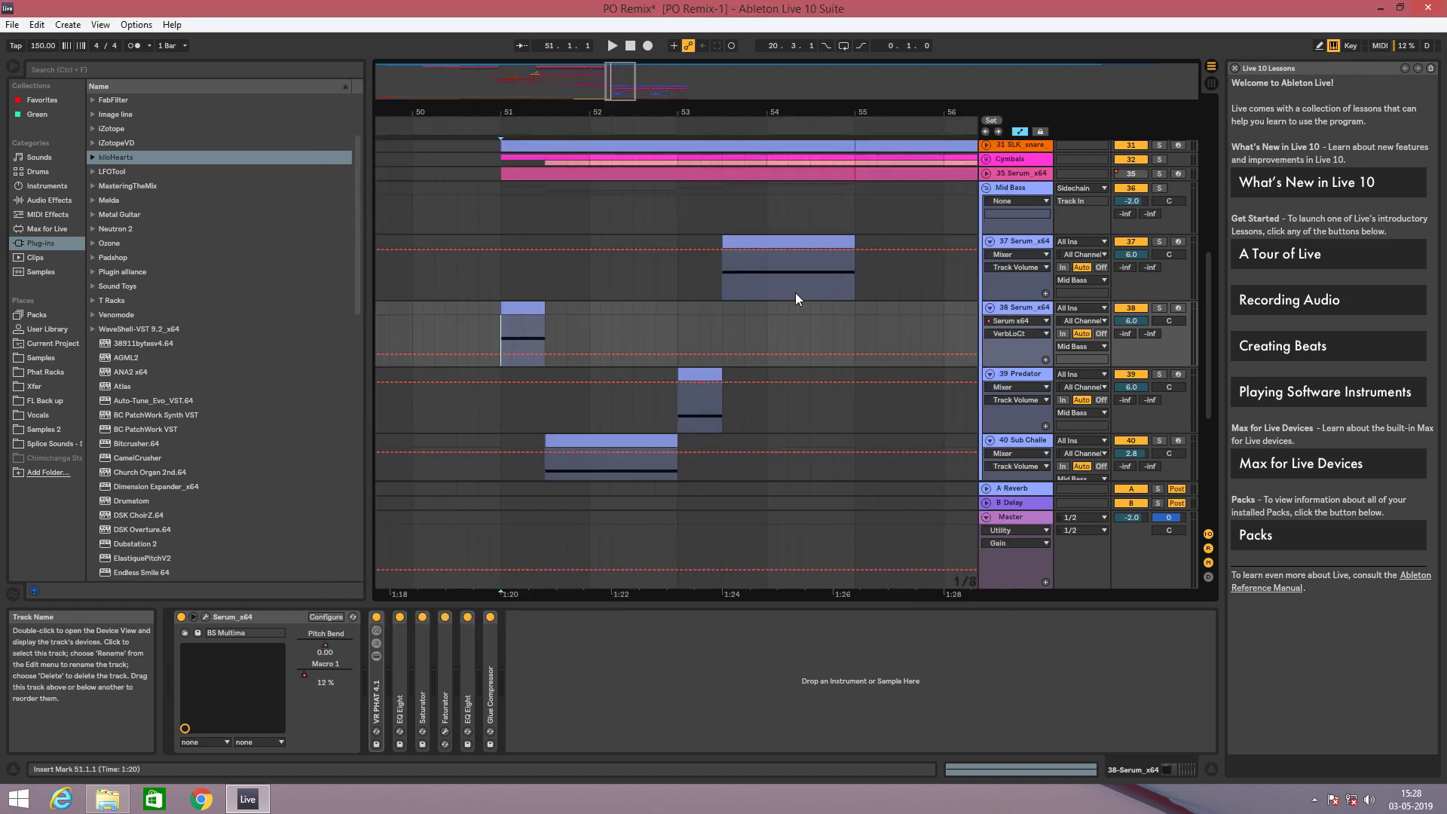
Select track 44 Serum_x64 and examine its EQ Eight and Glue Compressor settings, folding both devices again.
scroll(709, 347, down, 6)
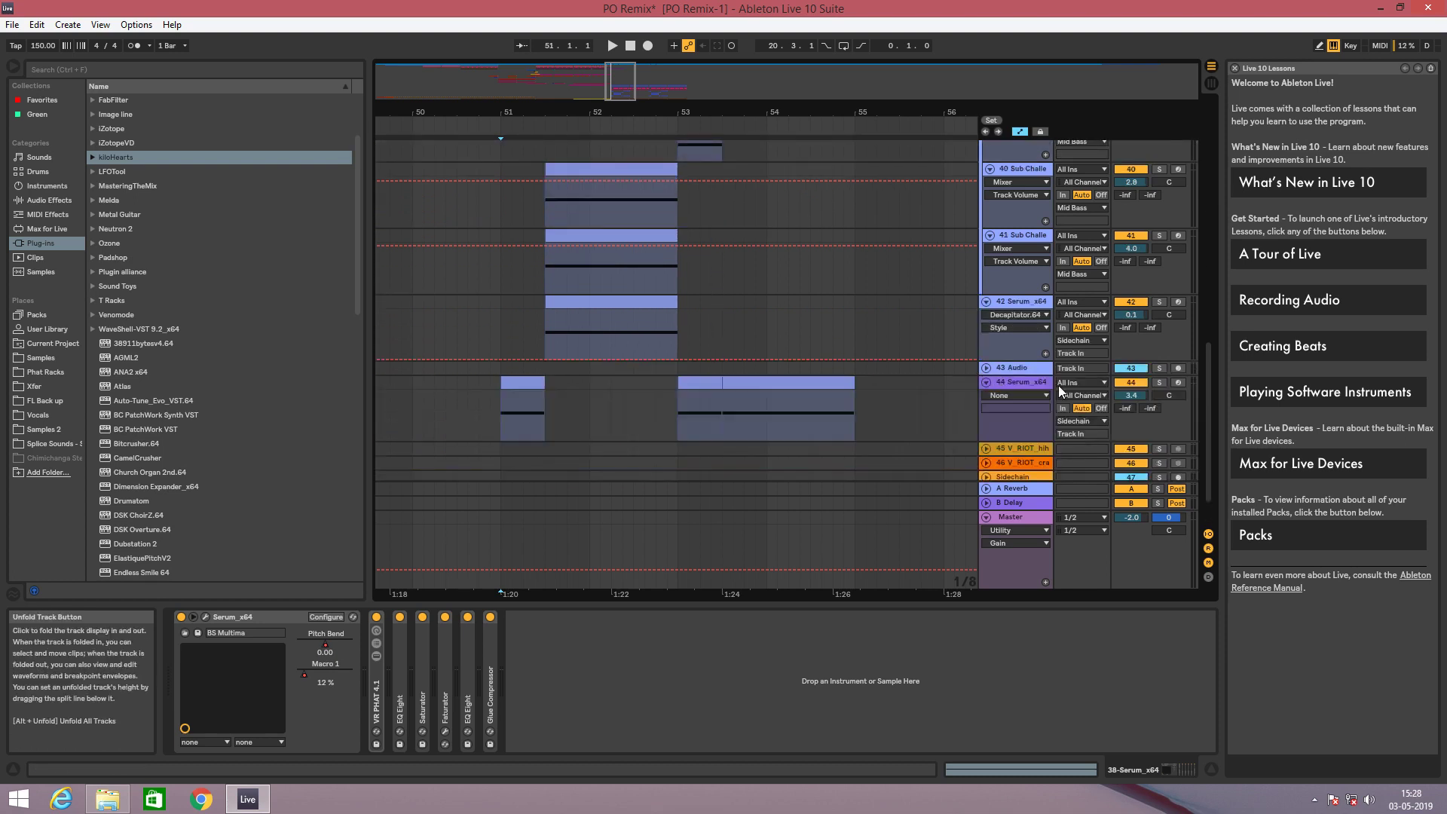
click(986, 382)
click(1010, 383)
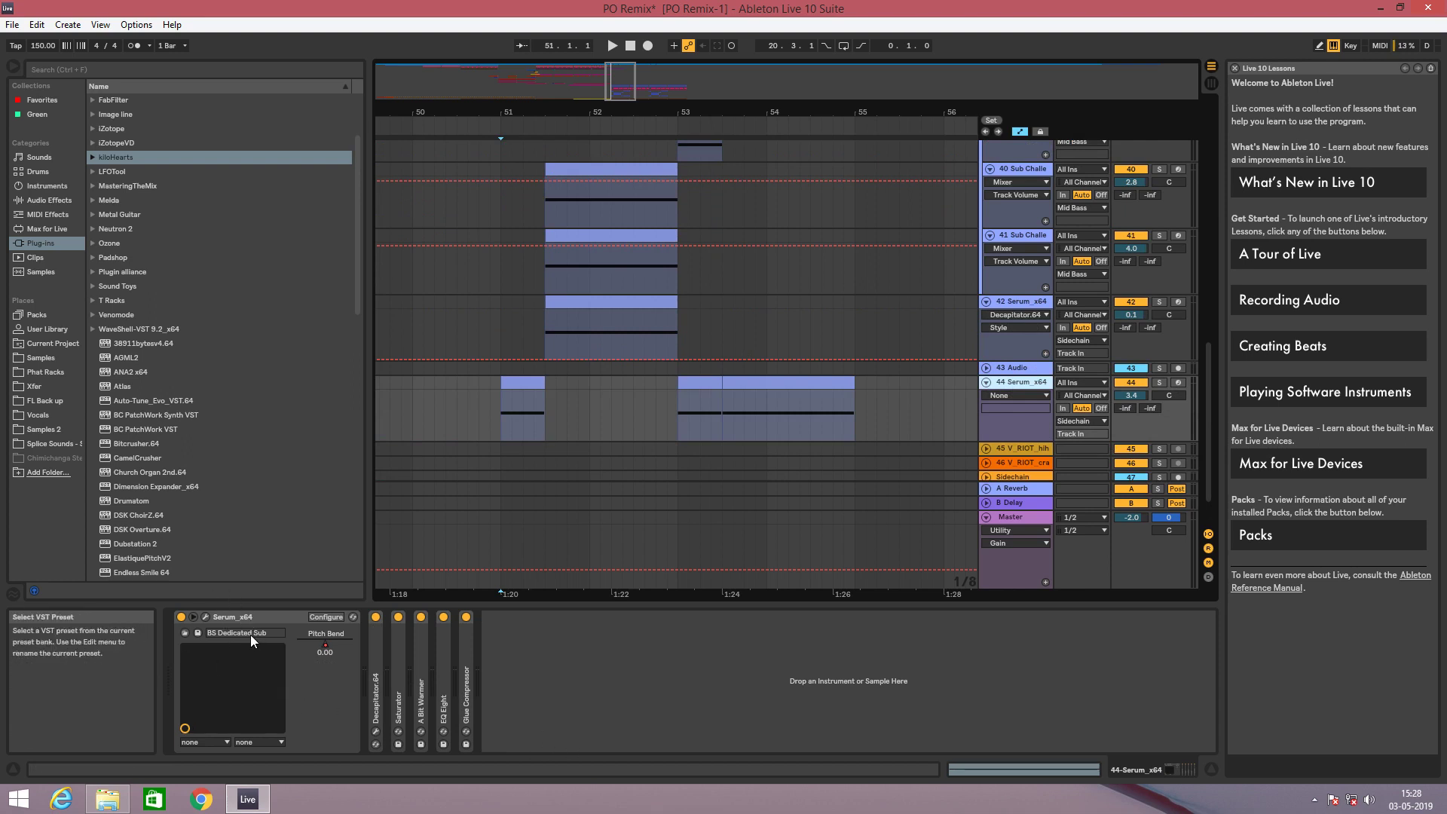
click(375, 707)
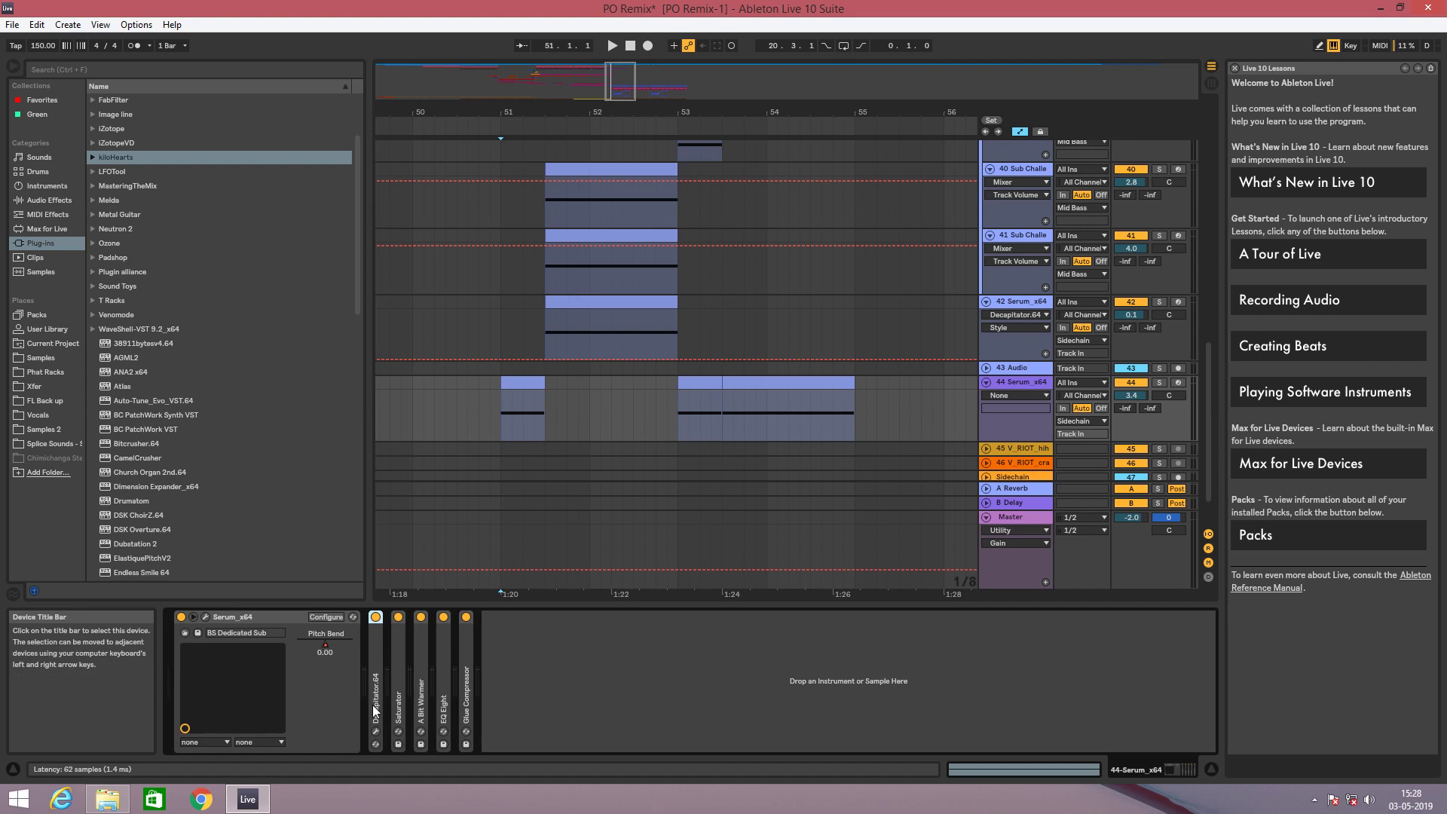
double_click(446, 711)
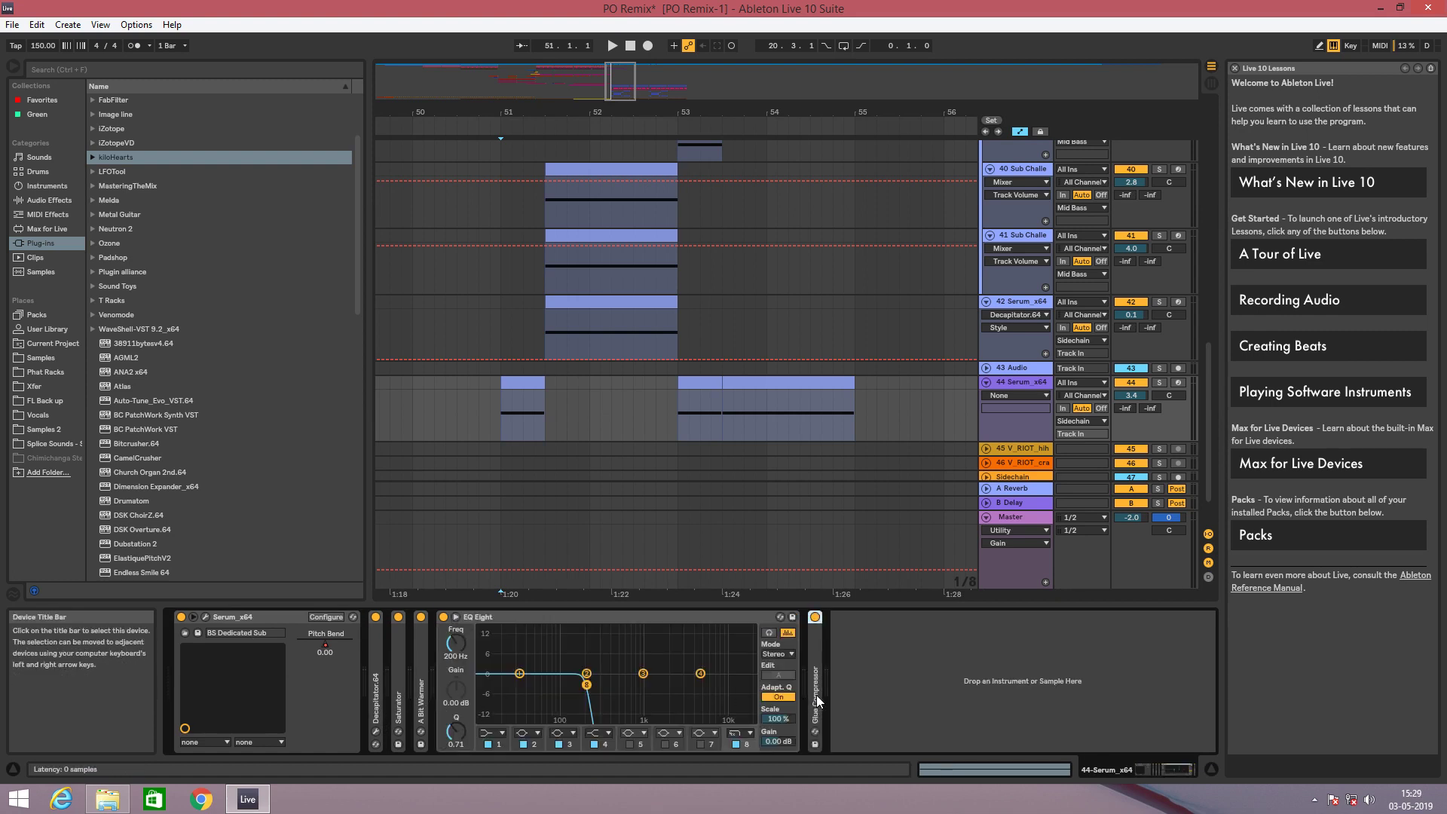
double_click(817, 695)
click(678, 622)
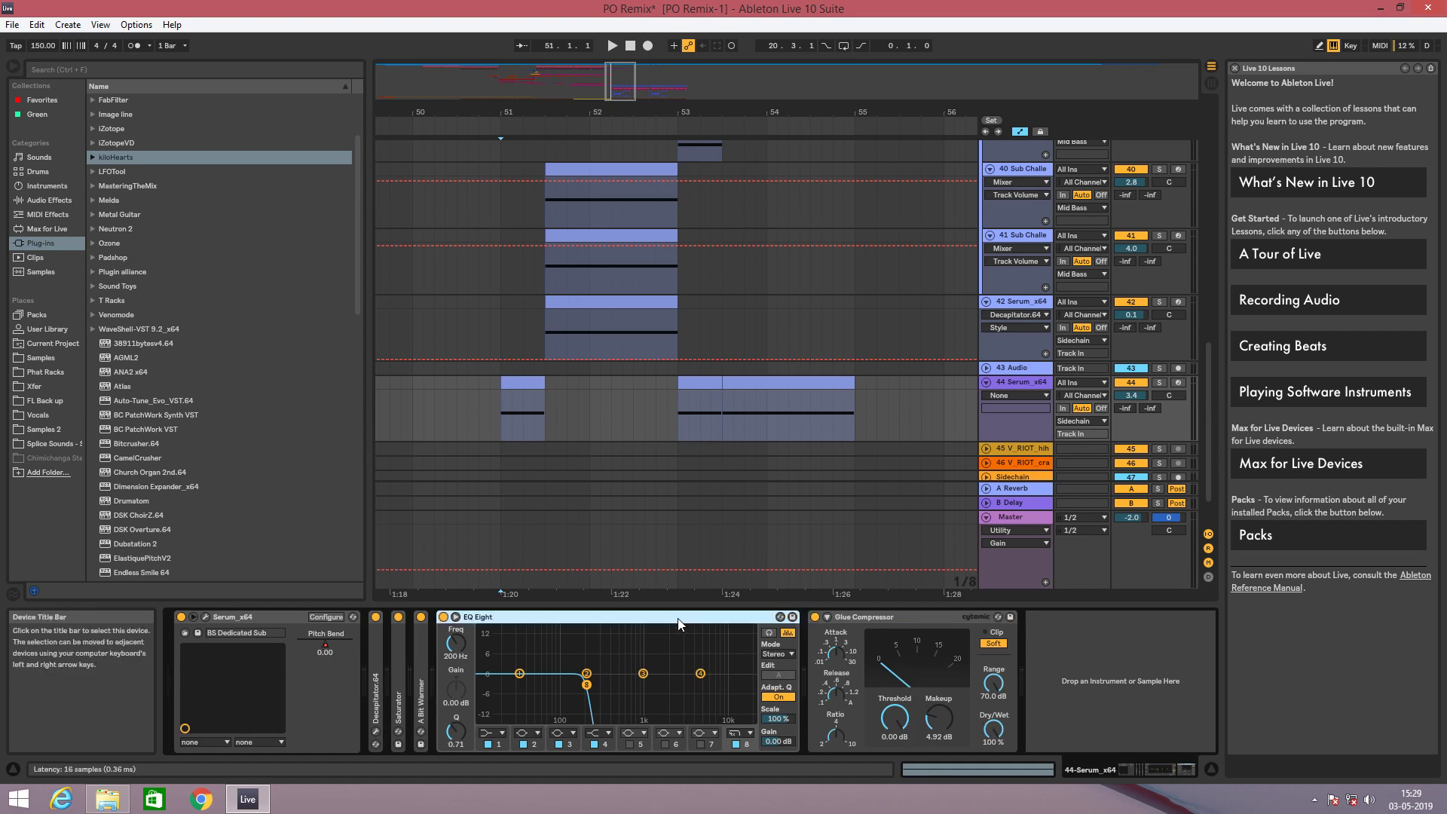
double_click(678, 623)
double_click(586, 618)
Place the insert marker at 51.3.1 at the start of track 40's clip to show its device chain.
alt+scroll(631, 397, down, 3)
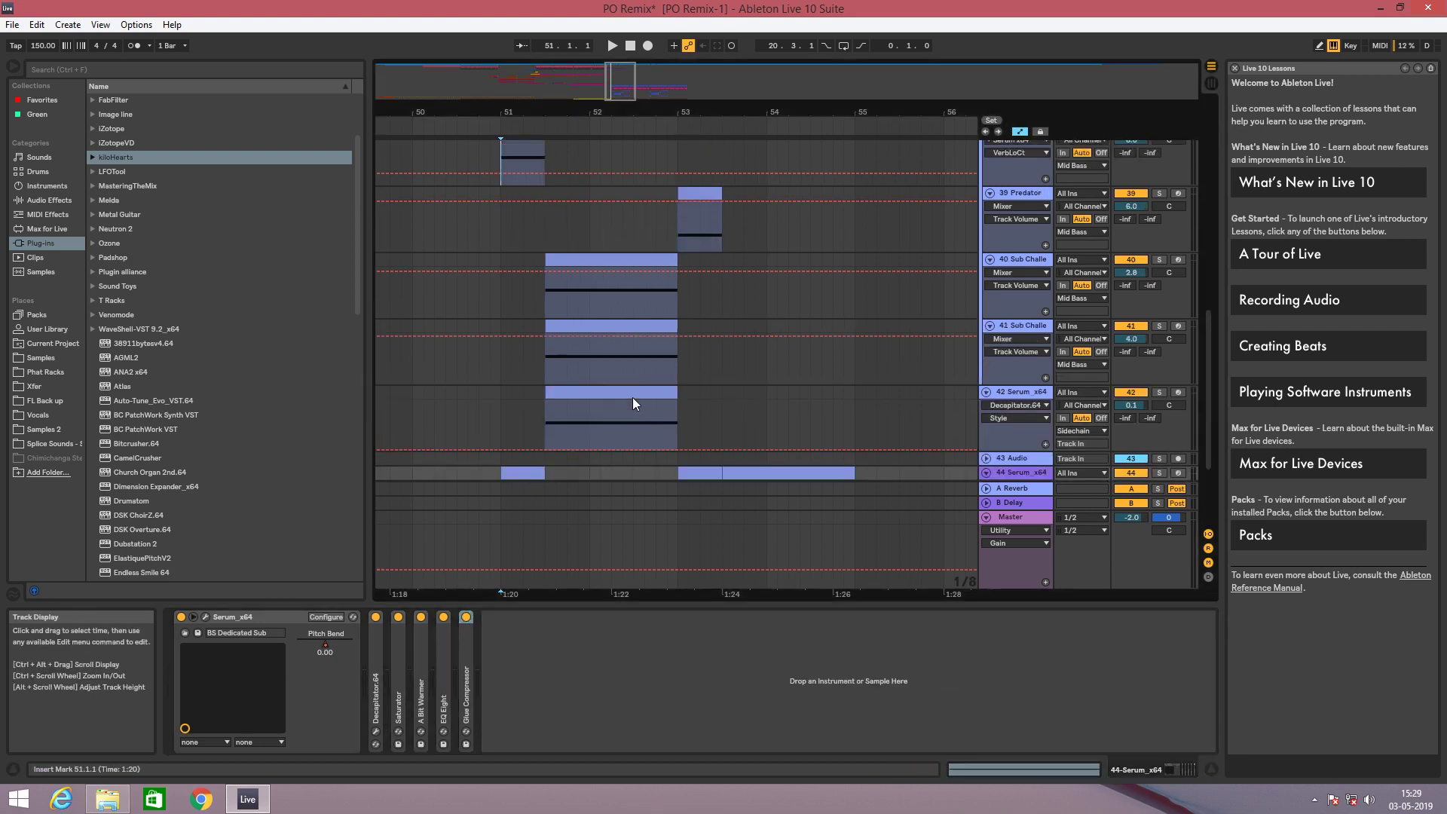
alt+scroll(632, 396, up, 3)
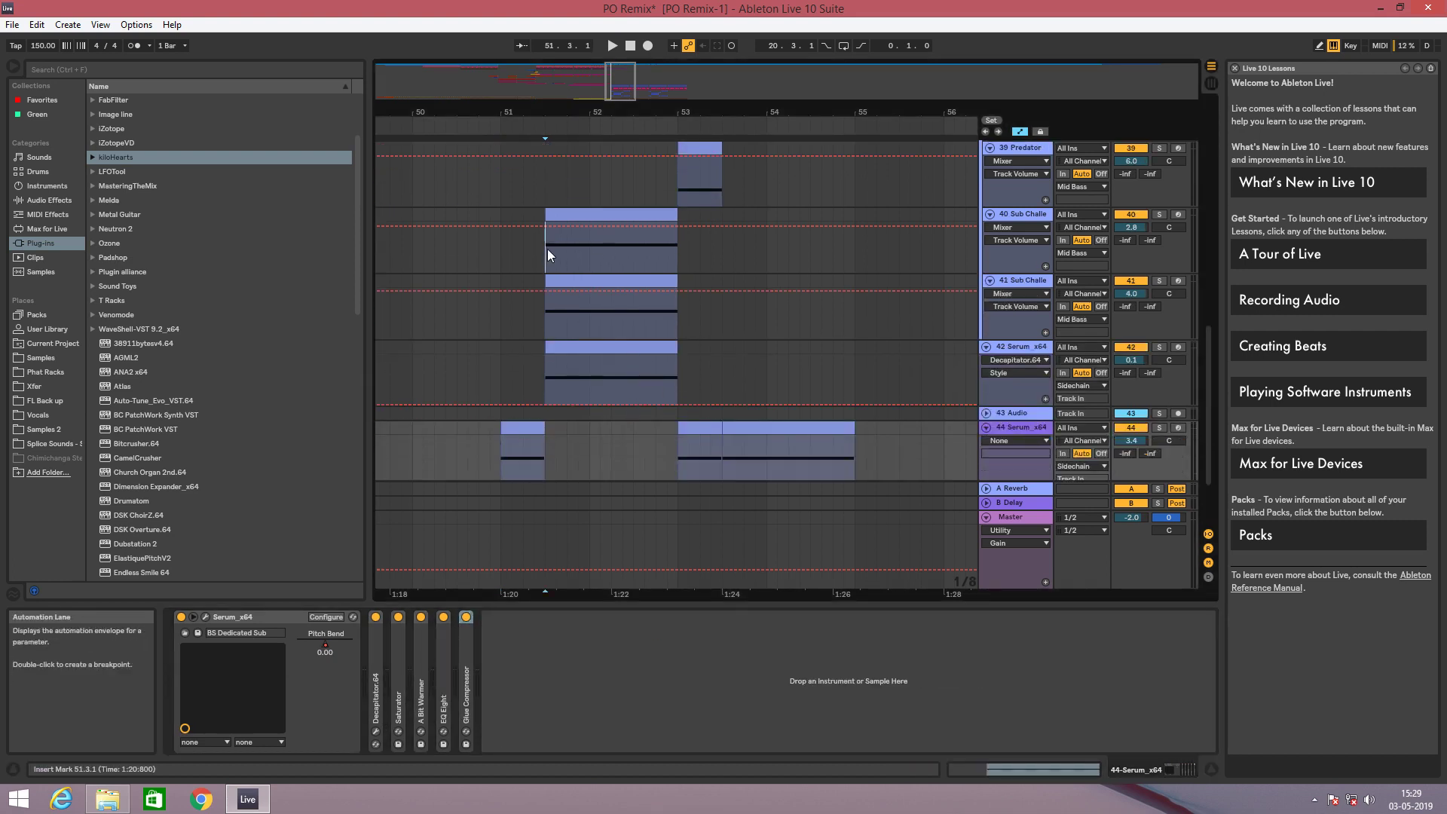
click(546, 249)
scroll(667, 271, up, 3)
scroll(667, 271, down, 3)
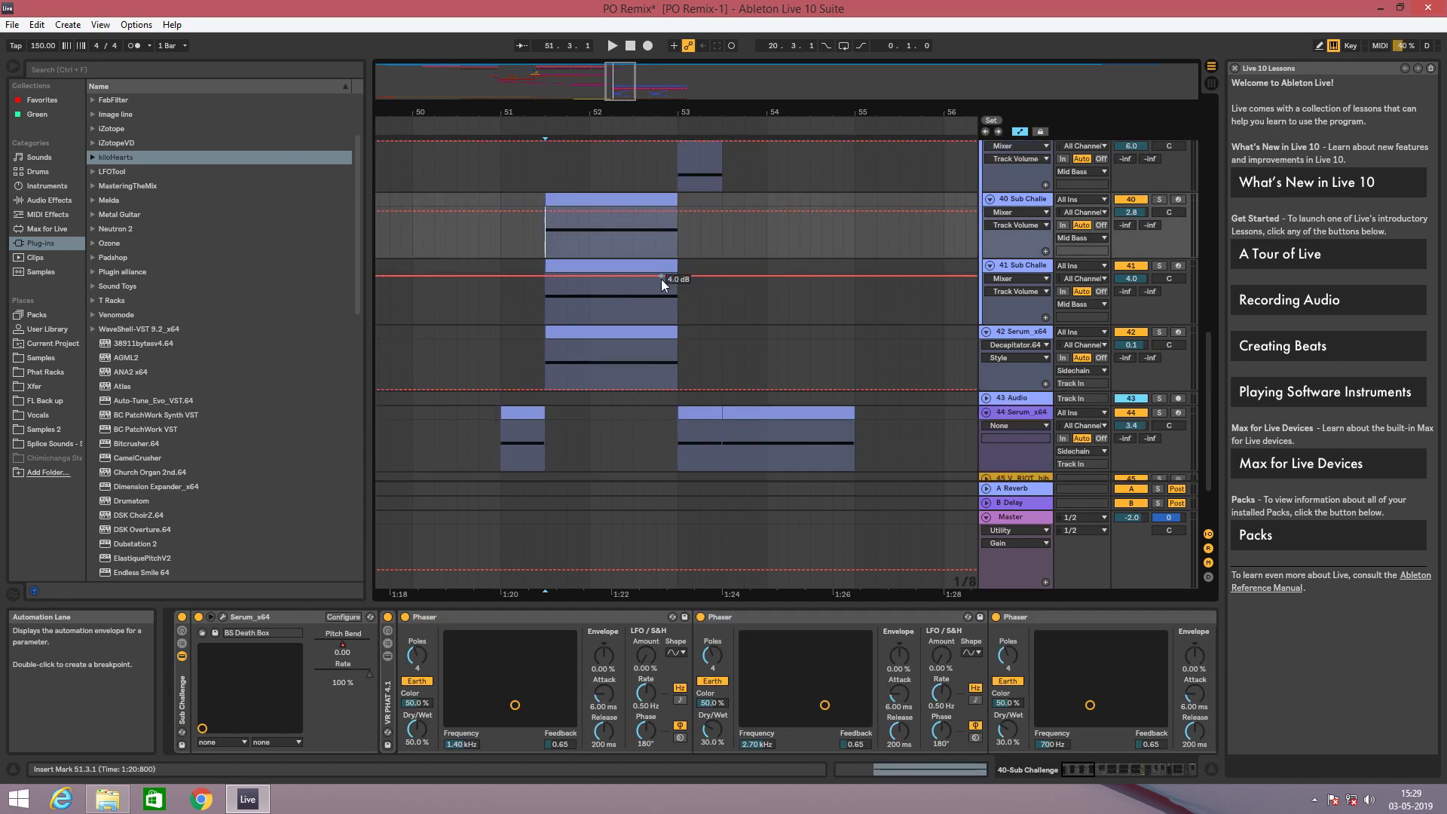
Place the insert marker at 53.1.1 on track 39 Predator and audition its clip, stopping at the clip's end.
scroll(671, 313, up, 6)
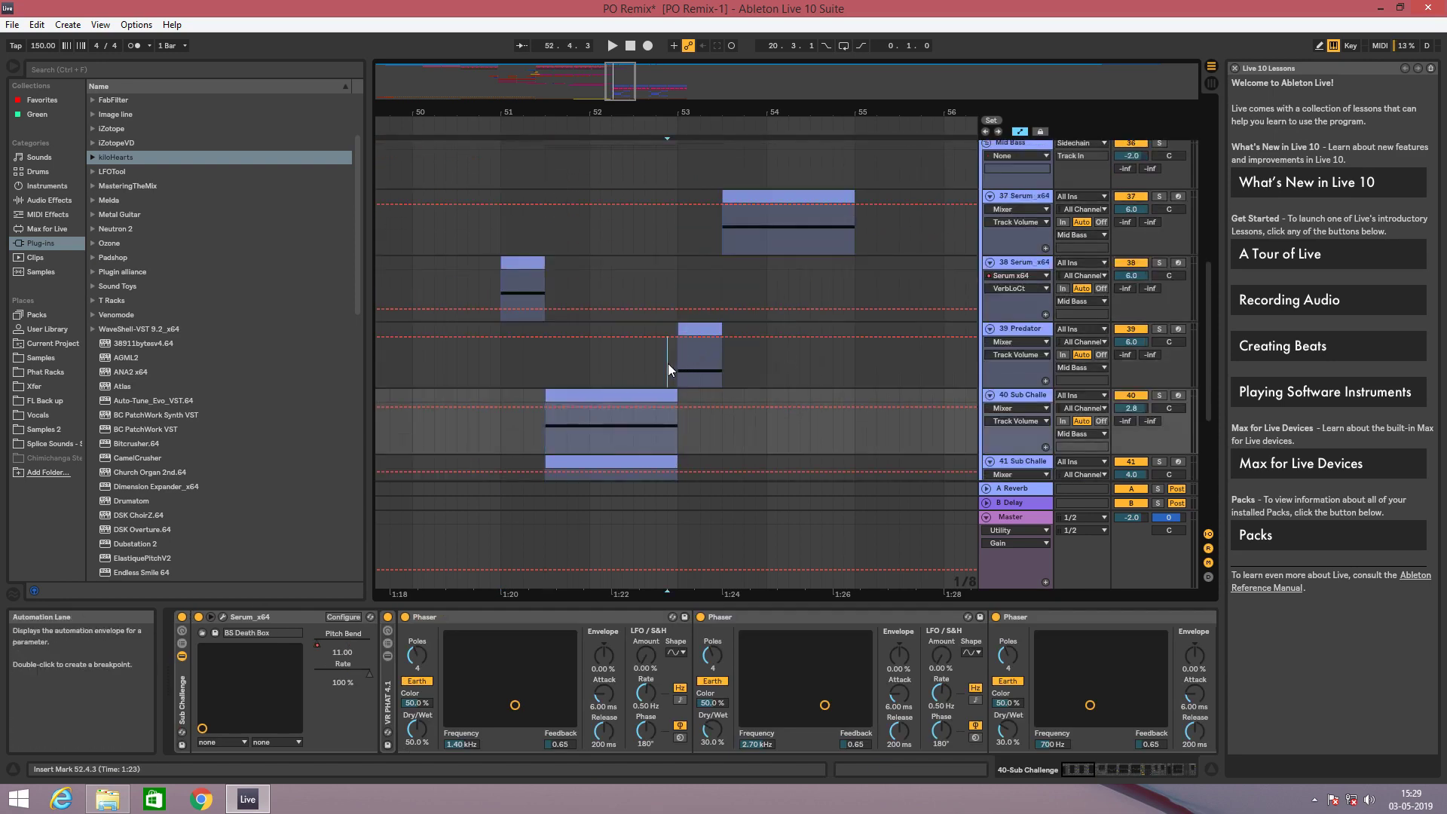
click(678, 364)
key(space)
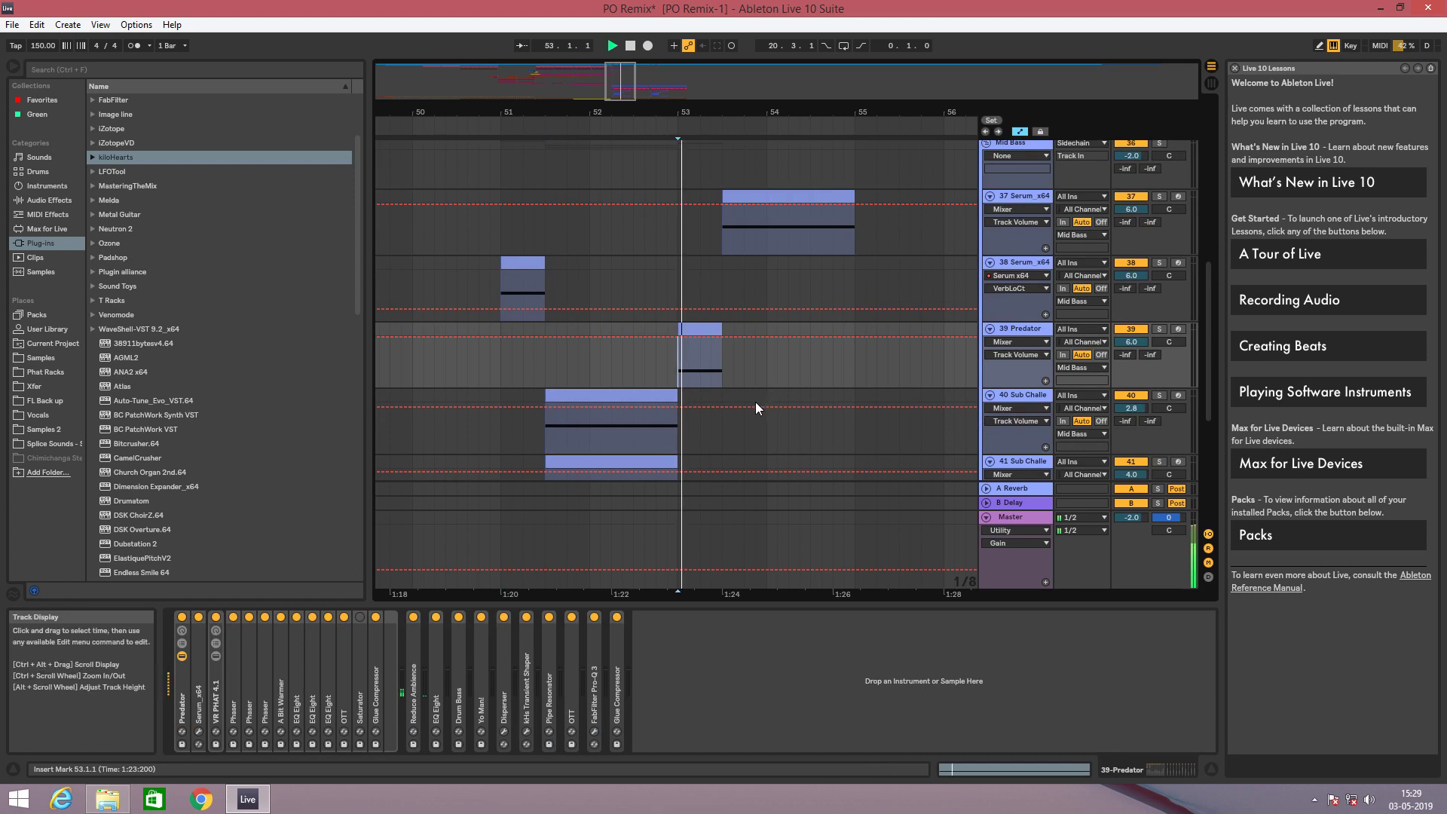
key(space)
key(space)
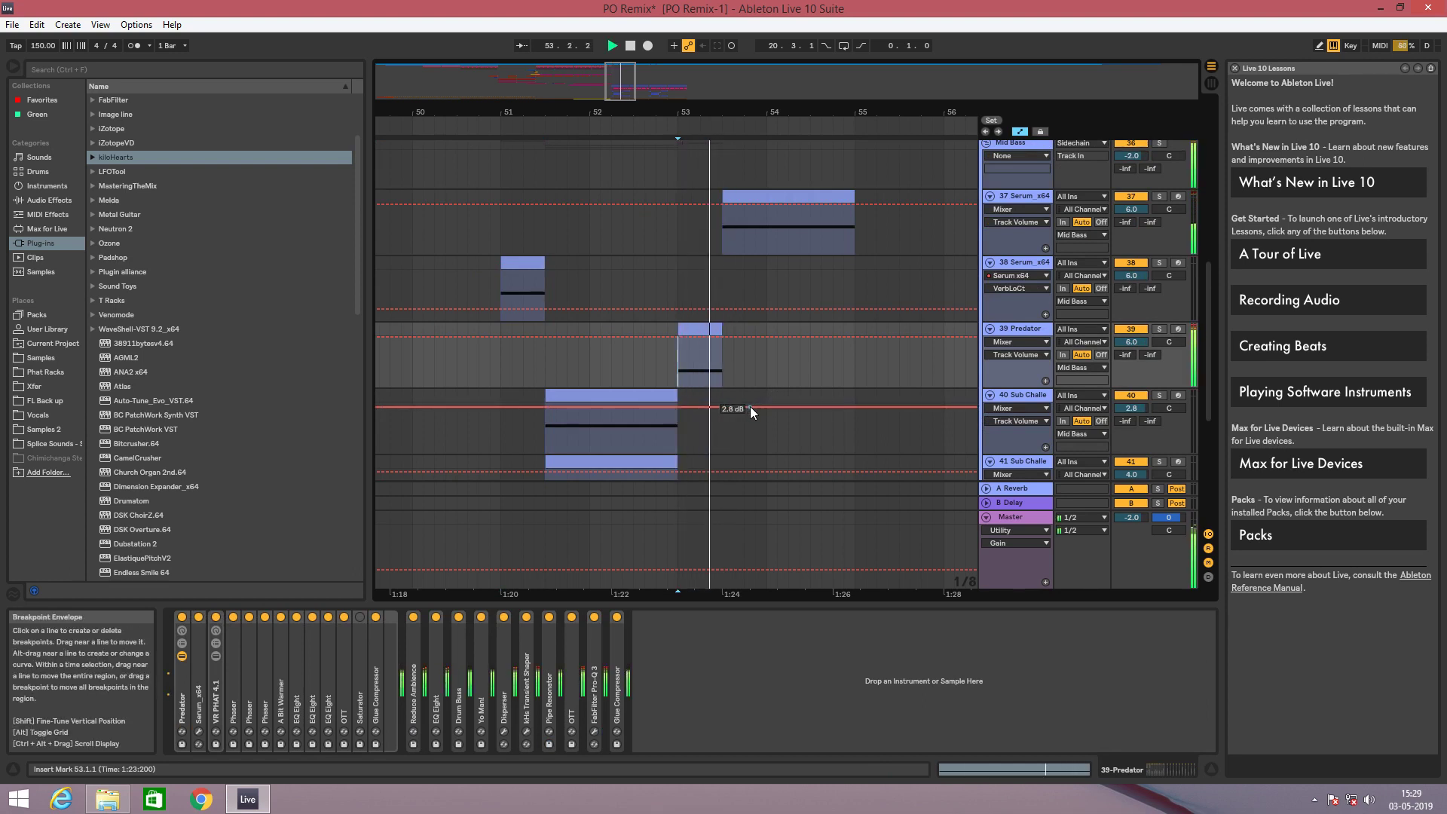
key(space)
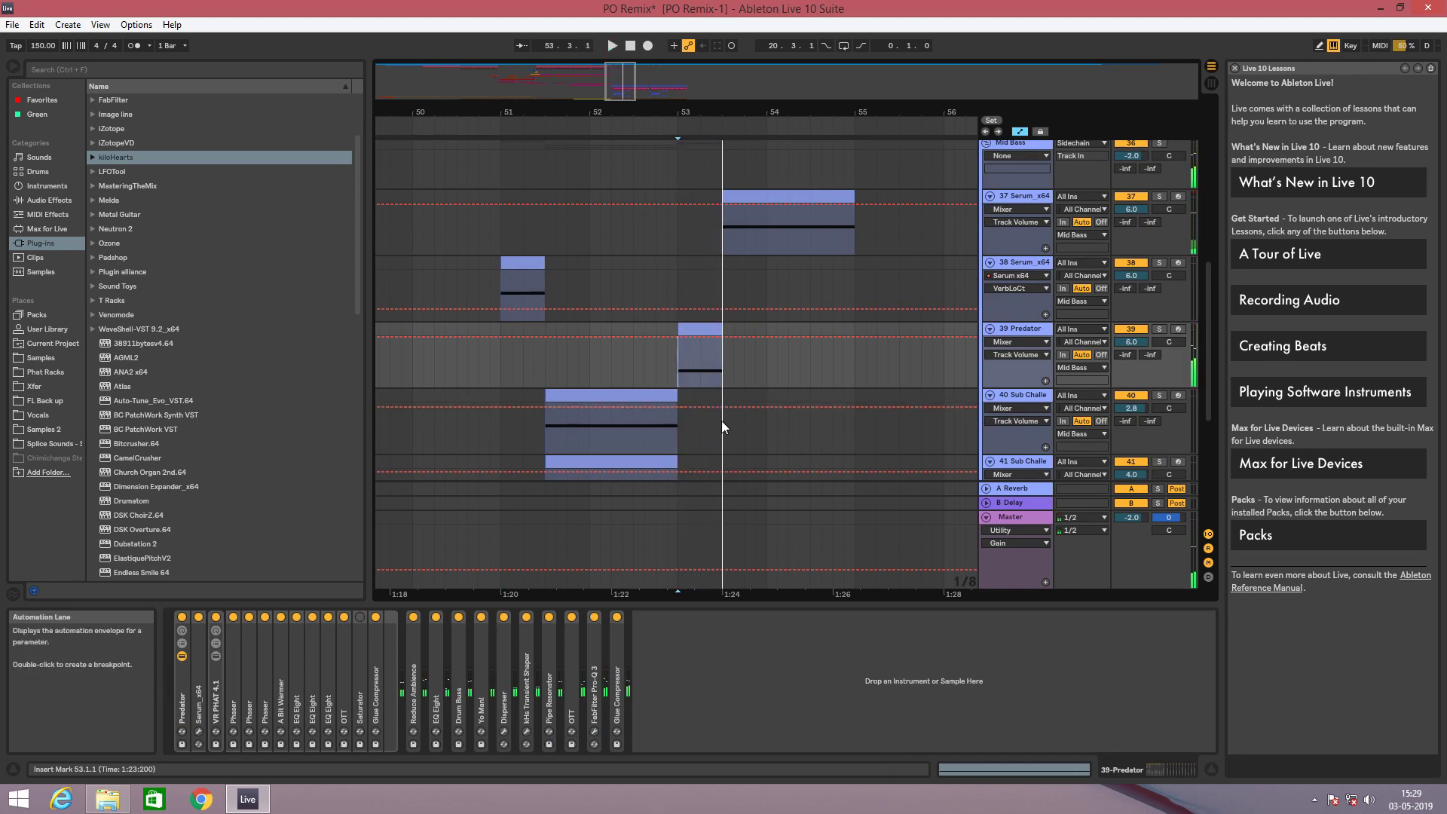
Replay track 39's Predator clip from 53.1.1 in a closer timeline view.
click(680, 363)
scroll(867, 309, down, 1)
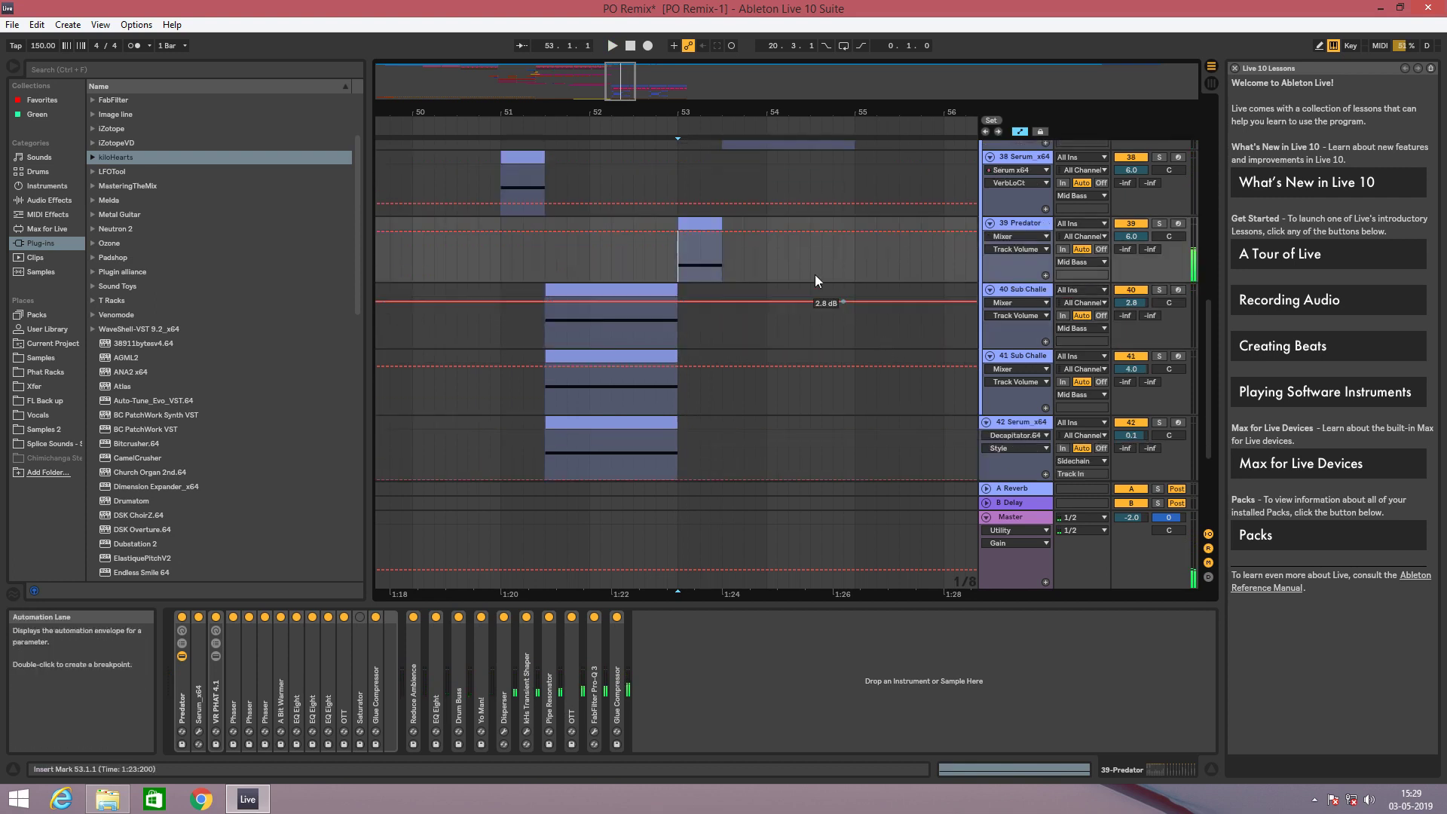
ctrl+scroll(721, 271, up, 4)
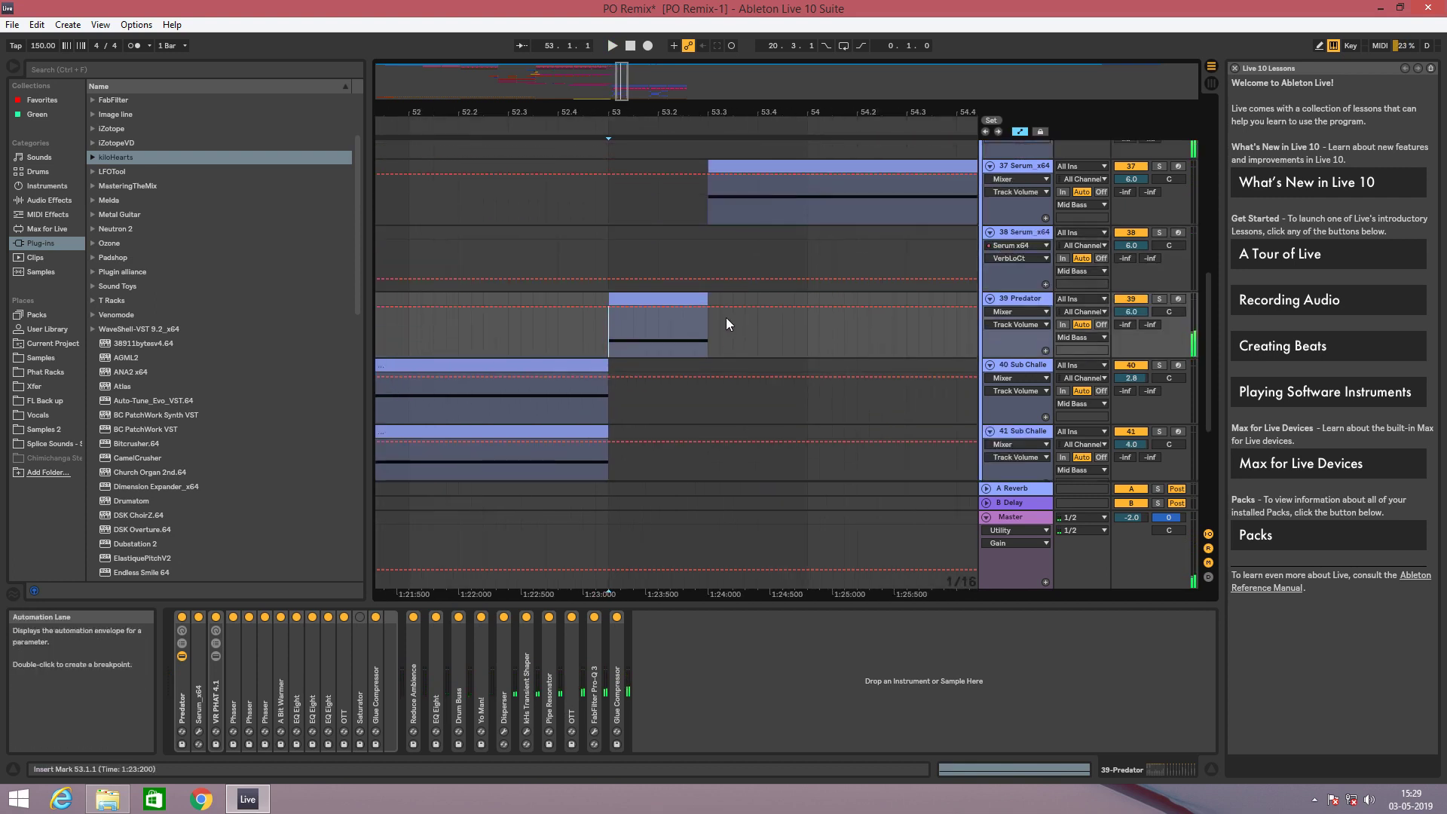
scroll(726, 318, up, 1)
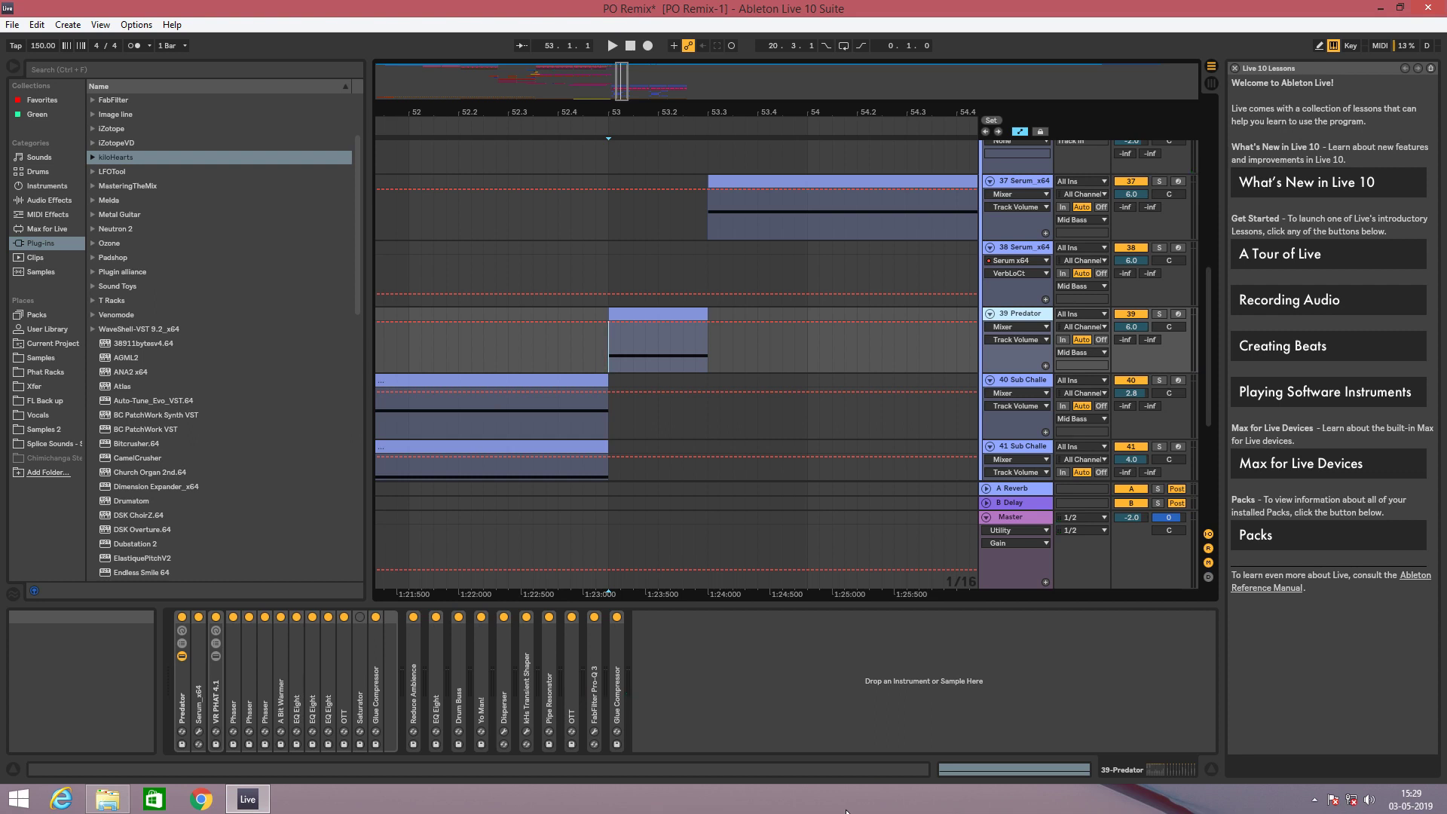
key(space)
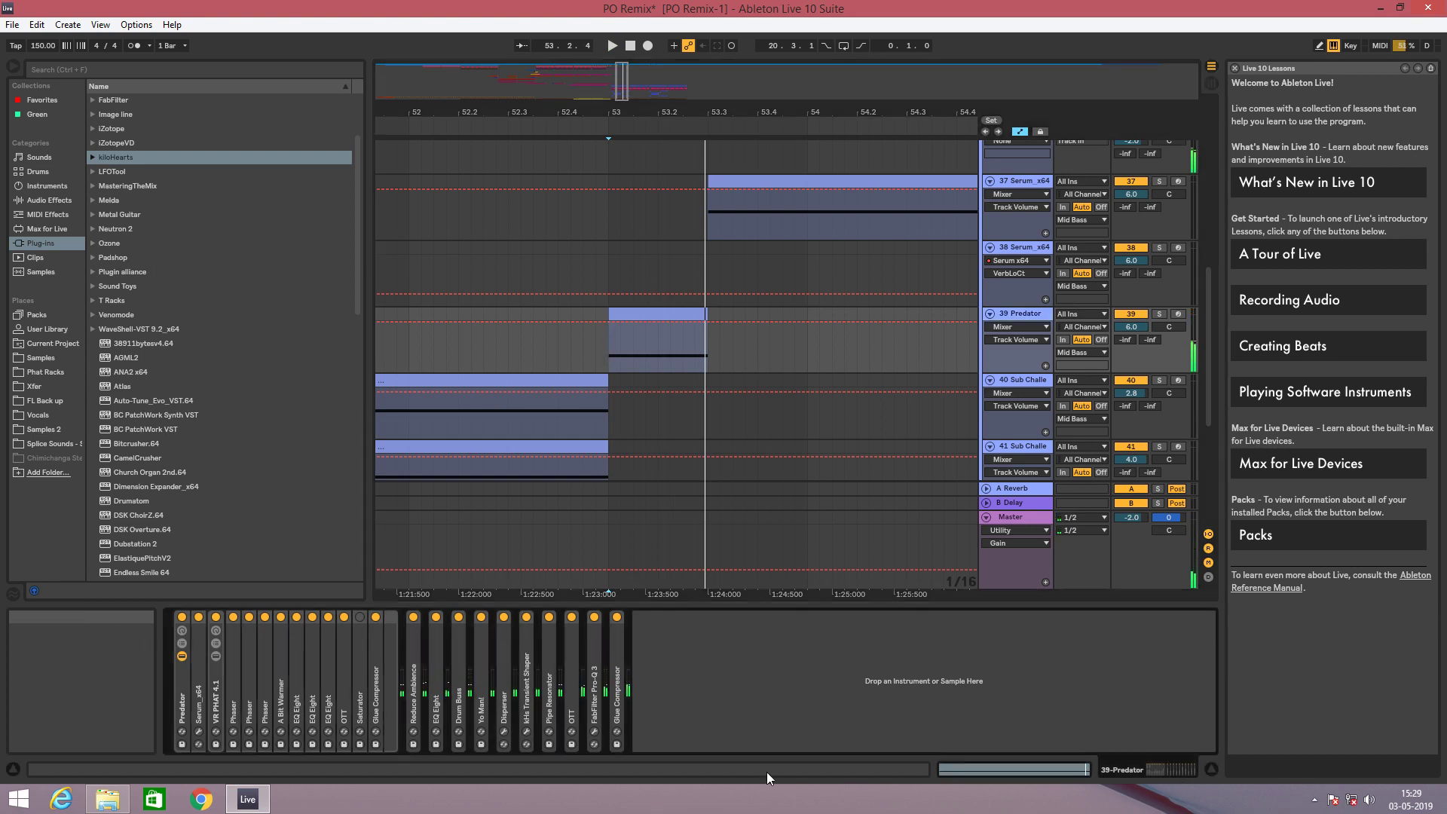
Unfold the Predator rack on track 39 and select the Serum_x64 chain in its chain list.
double_click(178, 699)
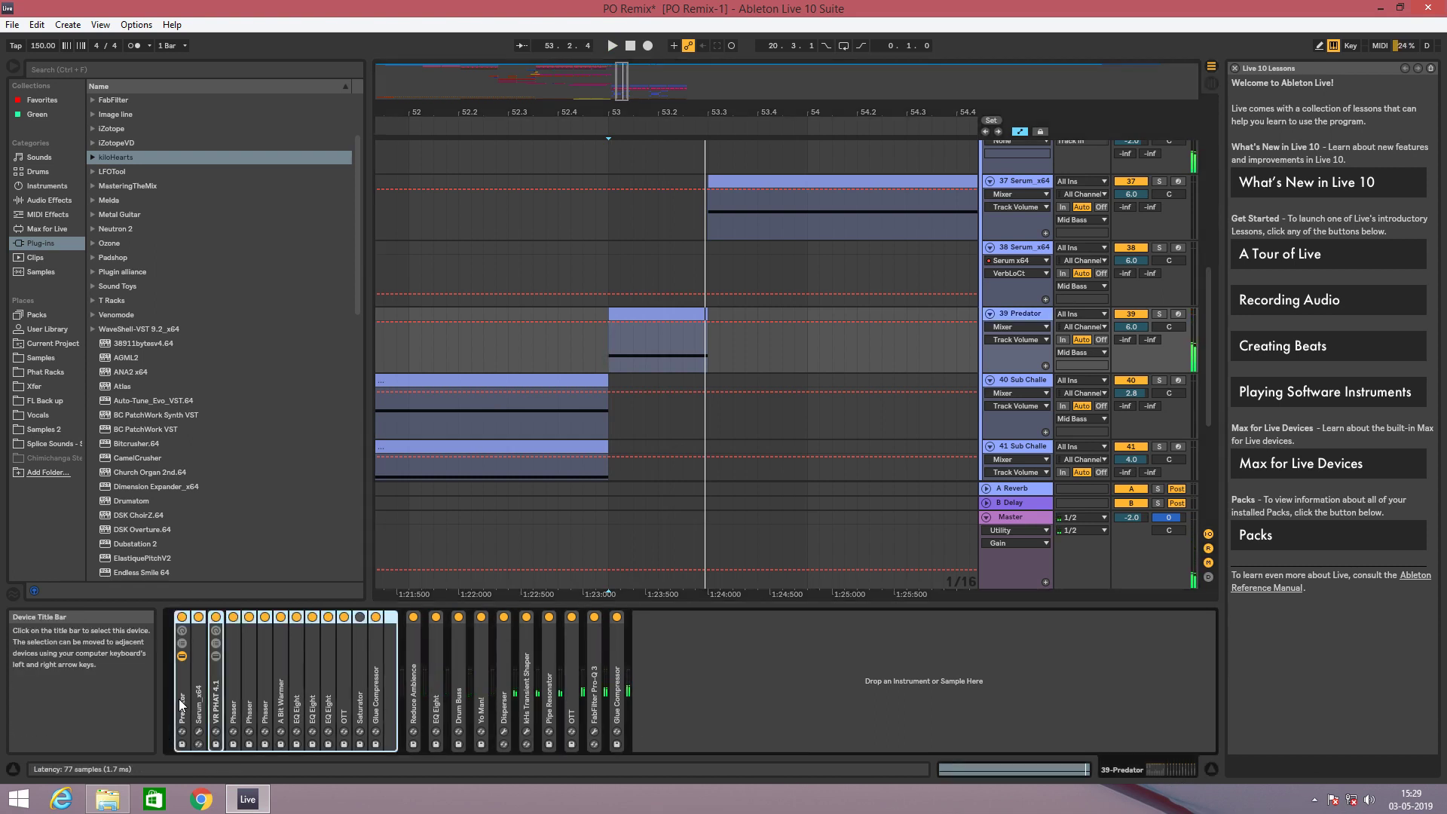
double_click(182, 687)
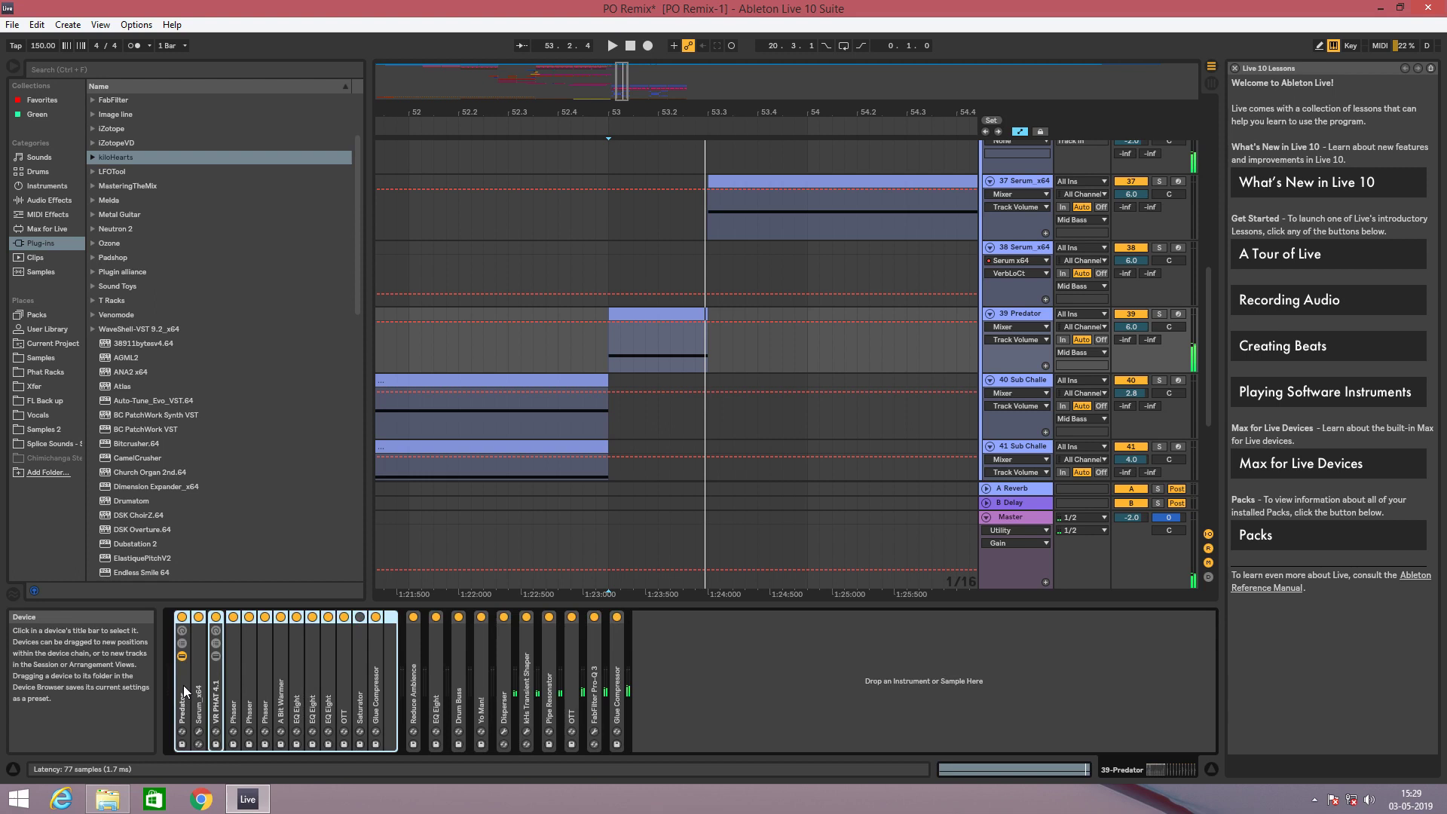
click(183, 644)
click(215, 653)
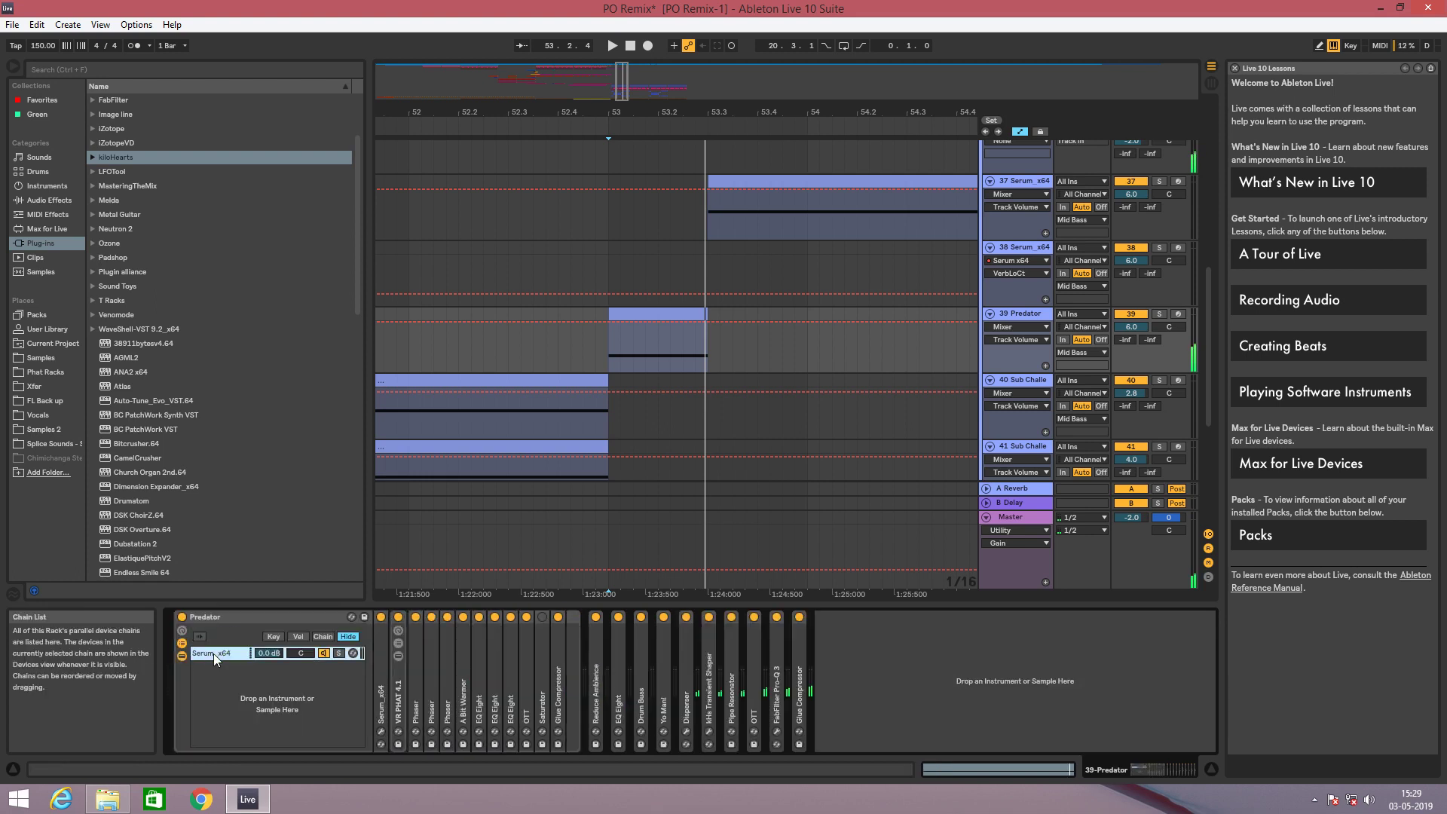
Unfold Serum_x64 in the Predator rack and open its plug-in window, dismissing the wavetable message and moving the window clear.
double_click(381, 685)
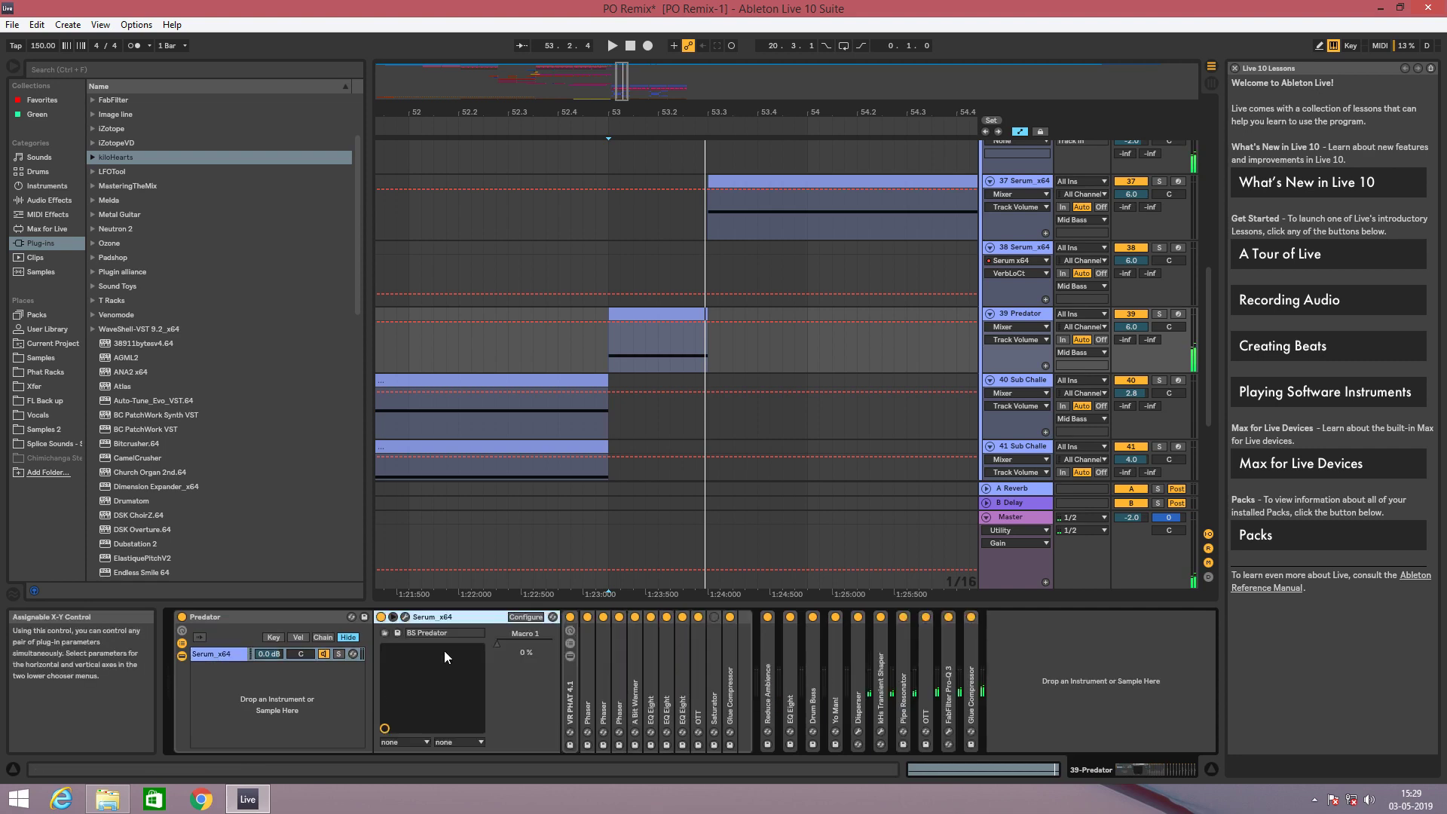
click(405, 617)
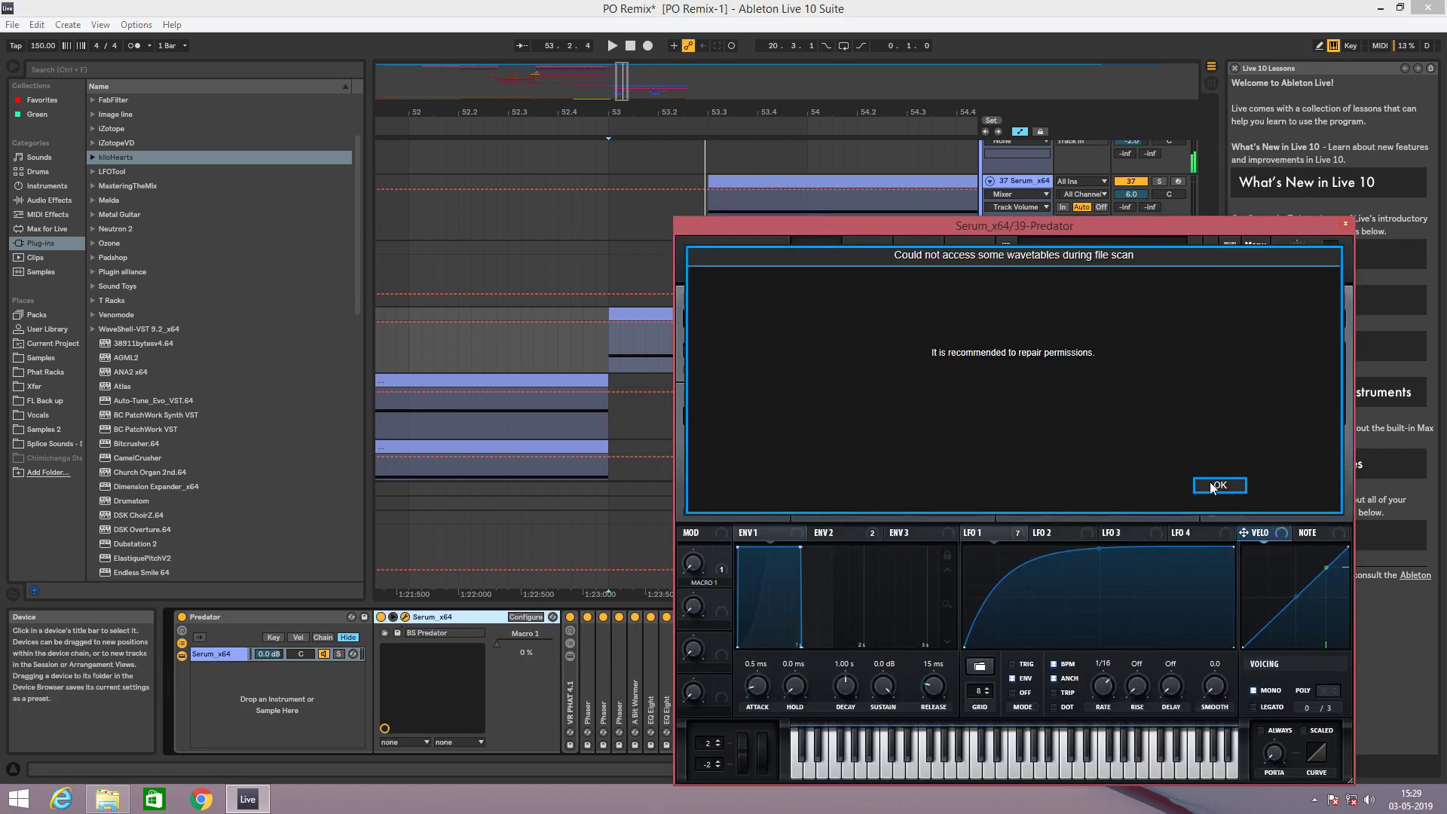
click(1216, 486)
drag(1099, 233, 963, 204)
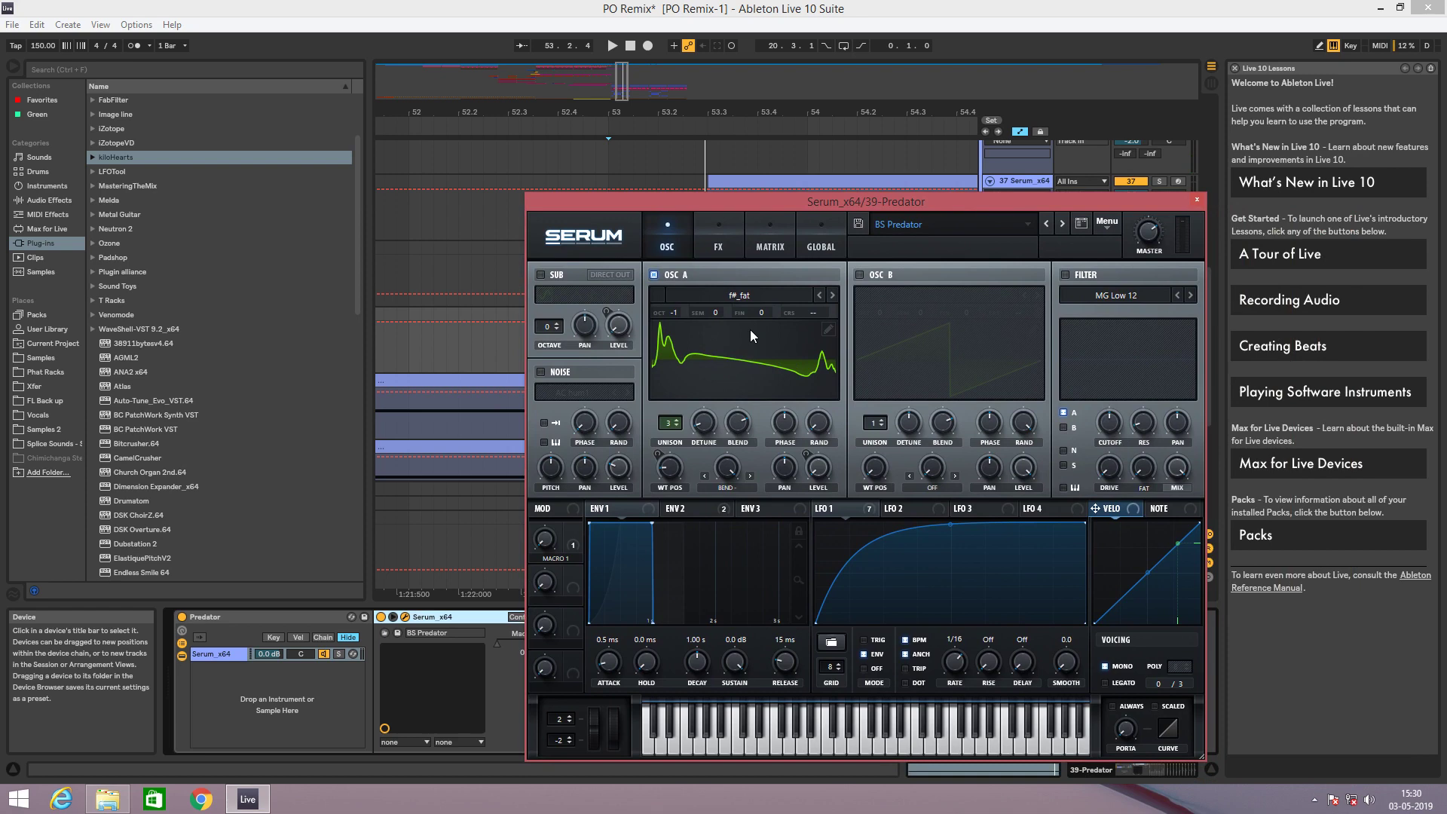
Find f#_fat.wav in the BXSS TUNED FAT HORNS folder under Samples and preview it as the wavetable's source.
click(51, 329)
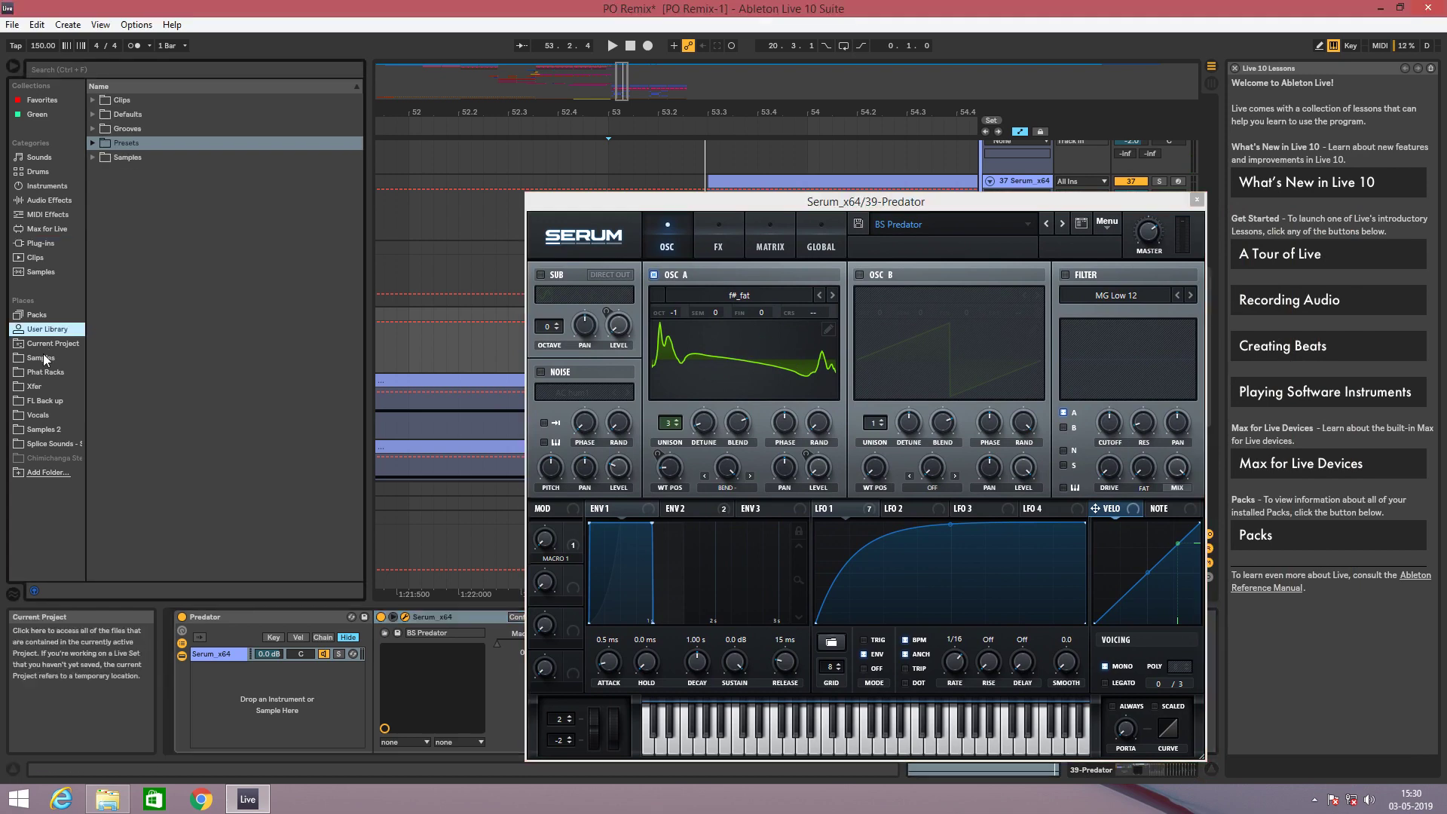
click(43, 356)
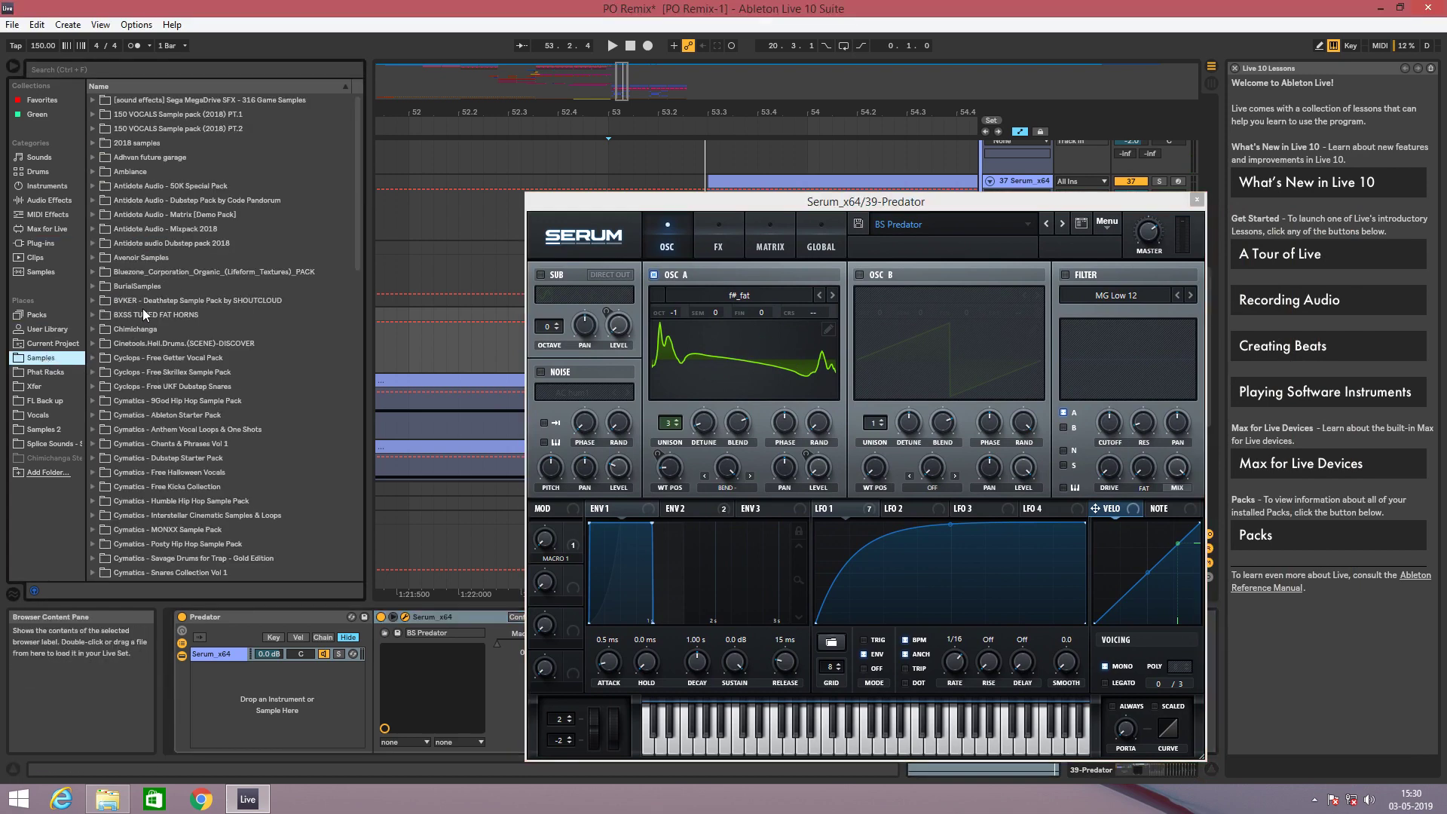
click(93, 315)
scroll(183, 474, down, 8)
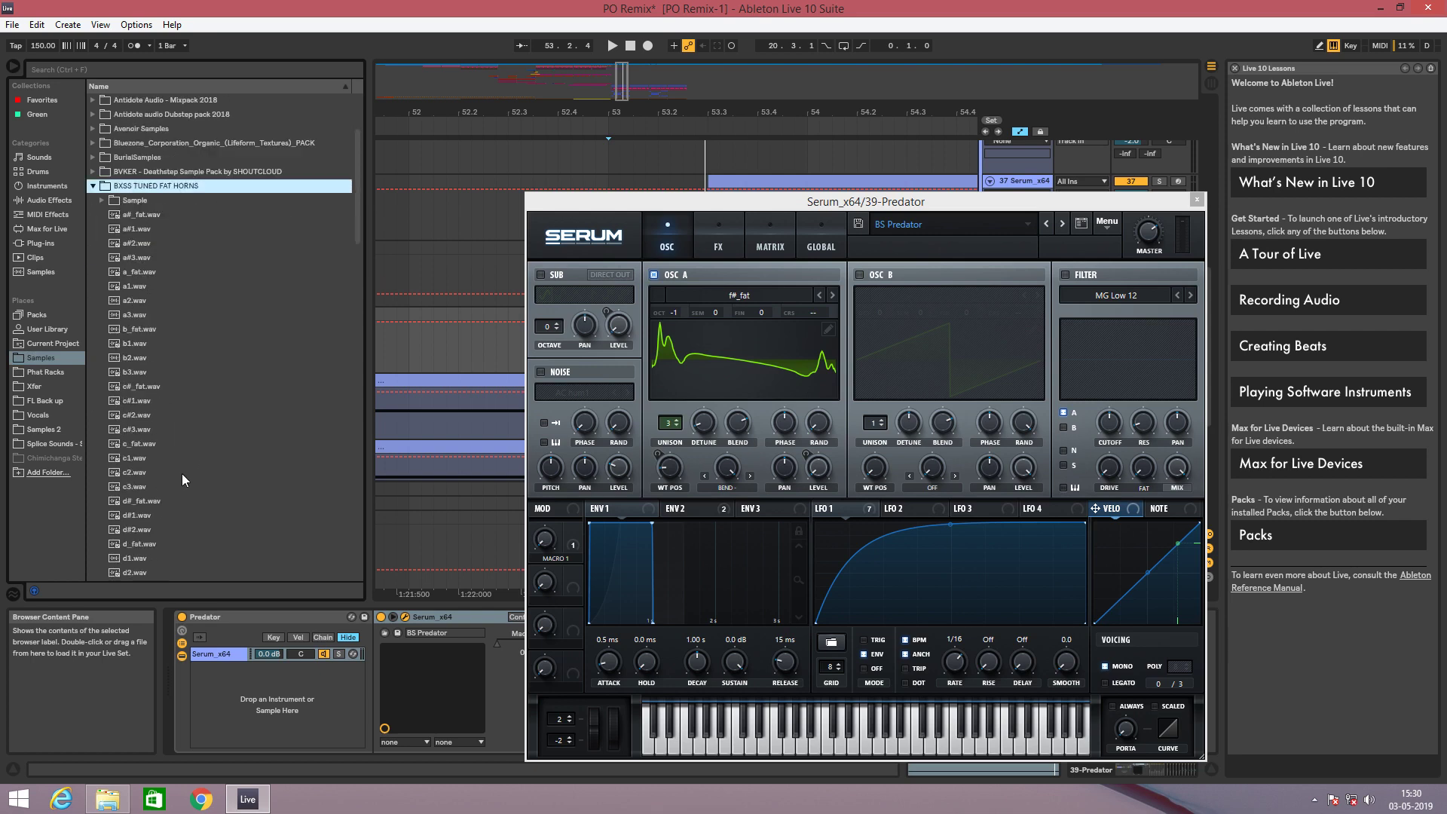
click(130, 416)
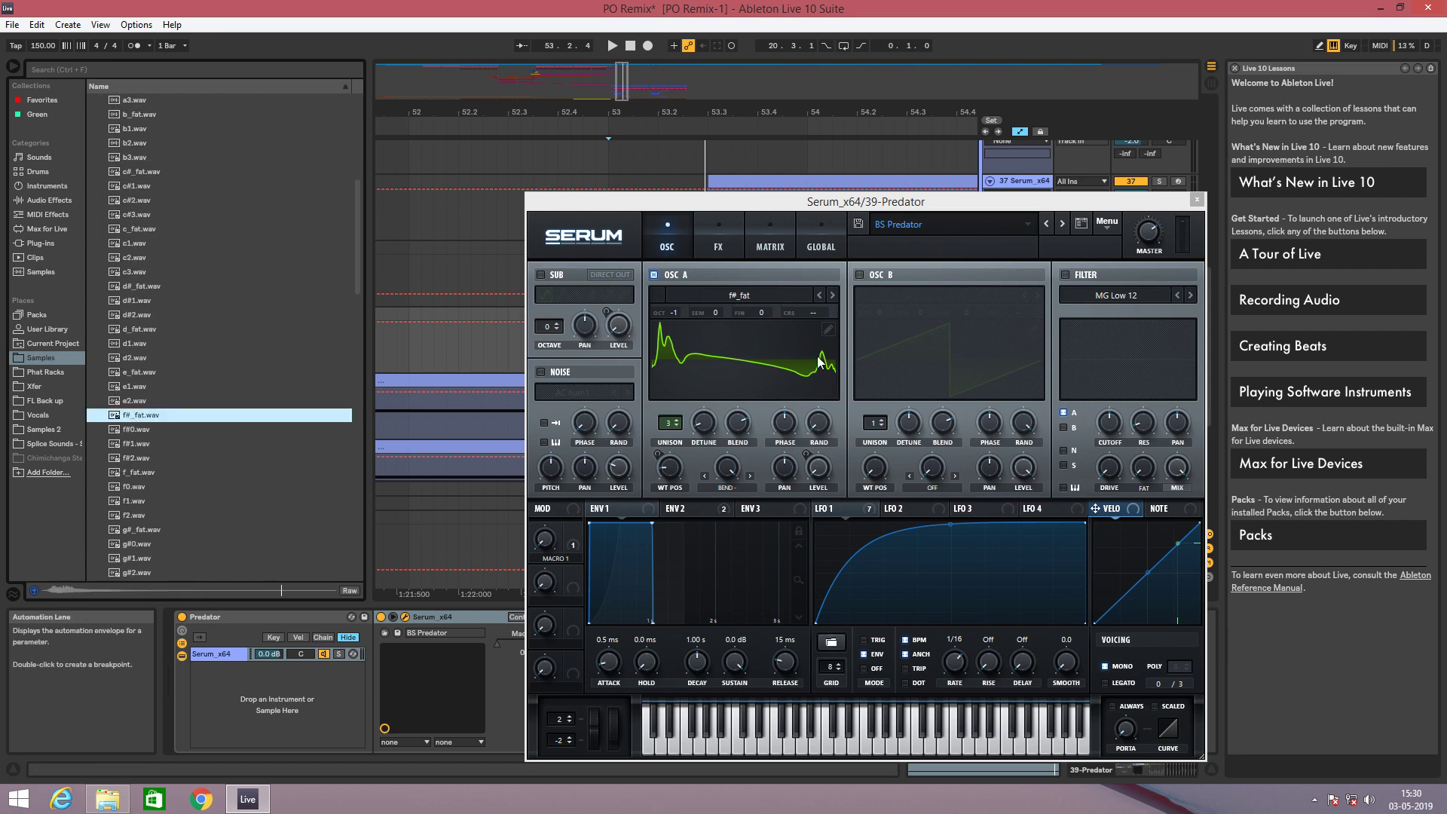
click(50, 362)
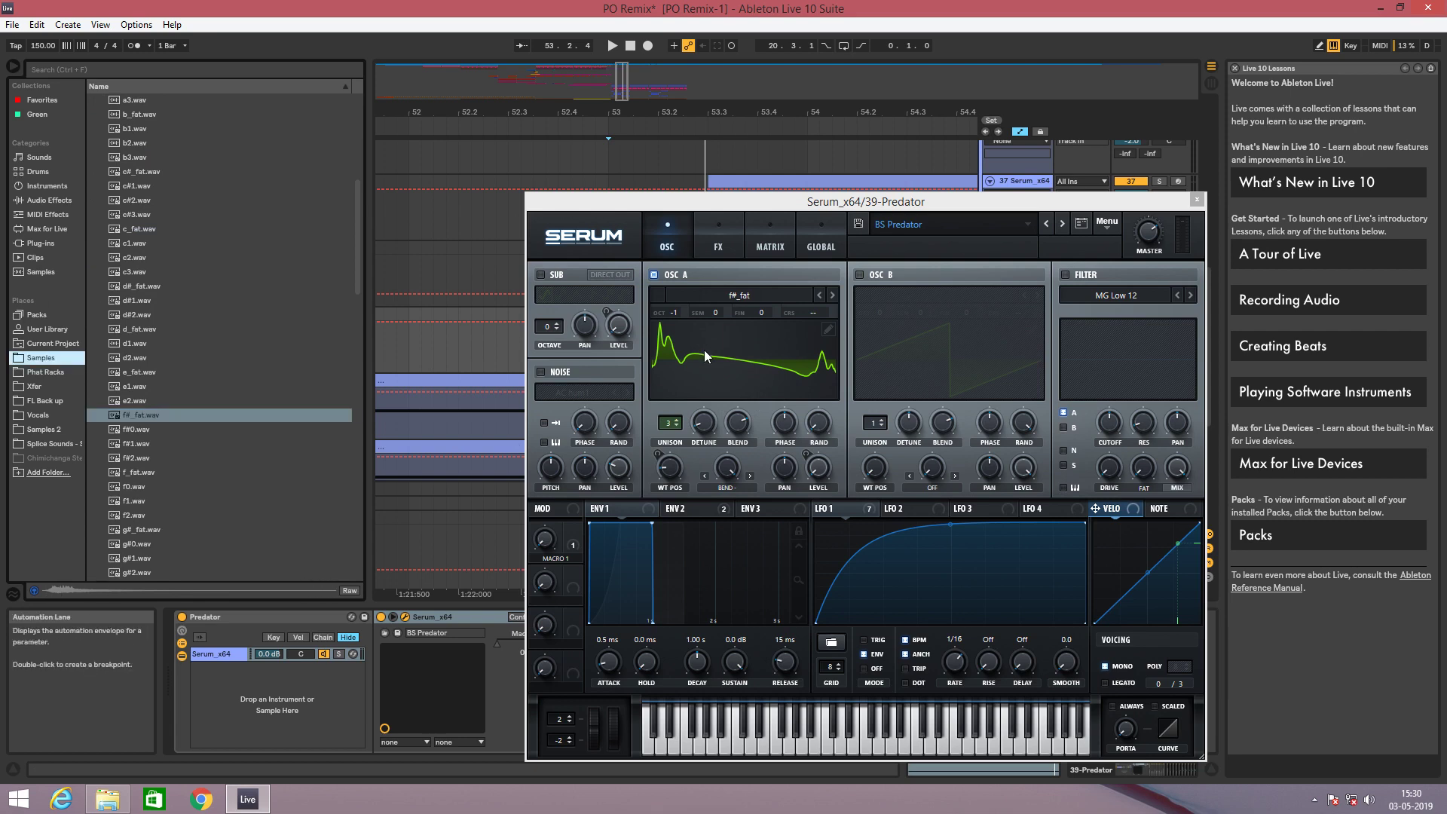
Review the effects enabled in the BS Predator patch, return to Serum's oscillator page and close the plug-in window.
click(719, 234)
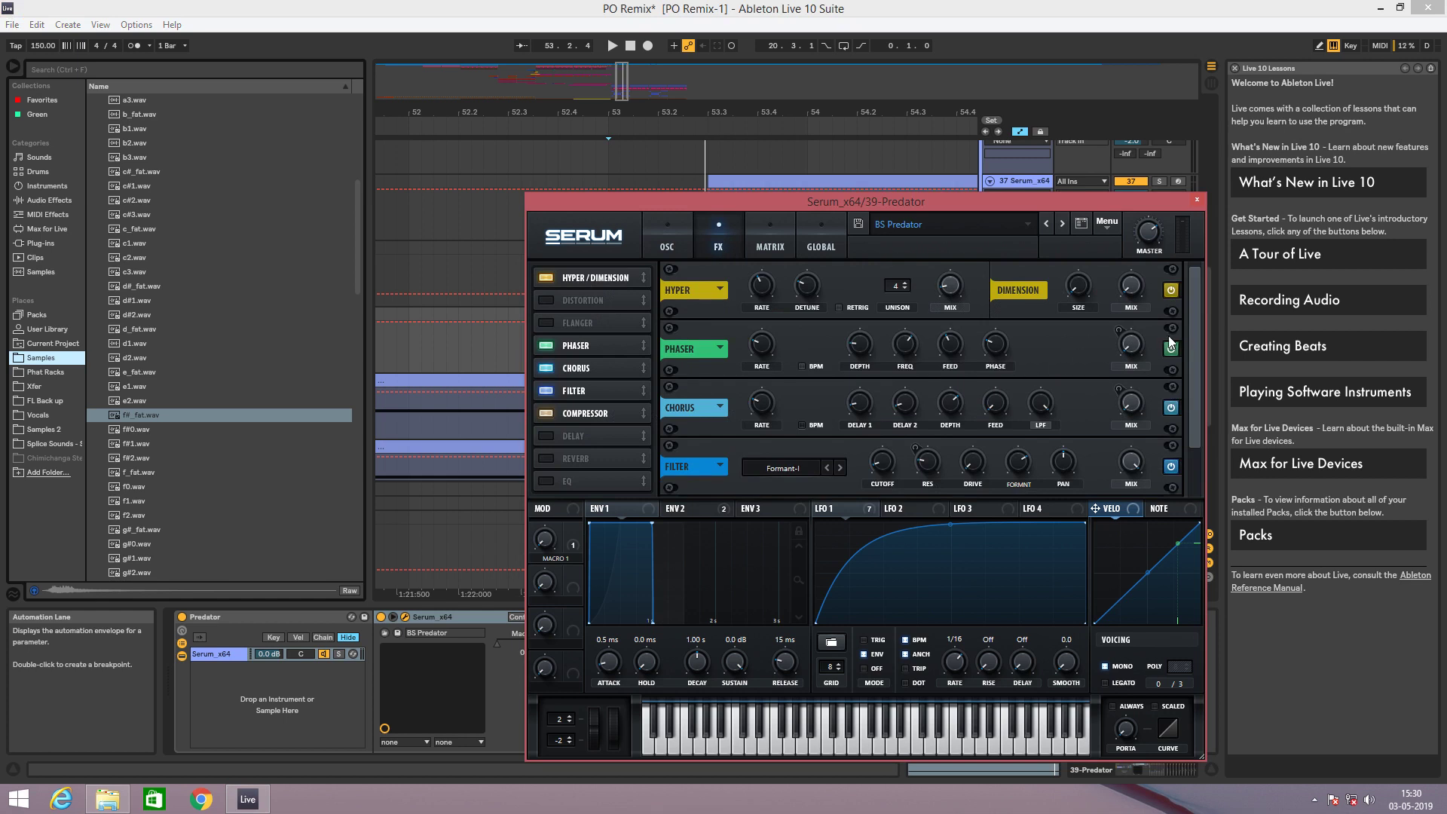
mouse_move(1194, 324)
mouse_down()
mouse_move(1197, 378)
mouse_move(1202, 319)
mouse_move(1105, 396)
mouse_move(1197, 366)
mouse_move(1179, 302)
mouse_up()
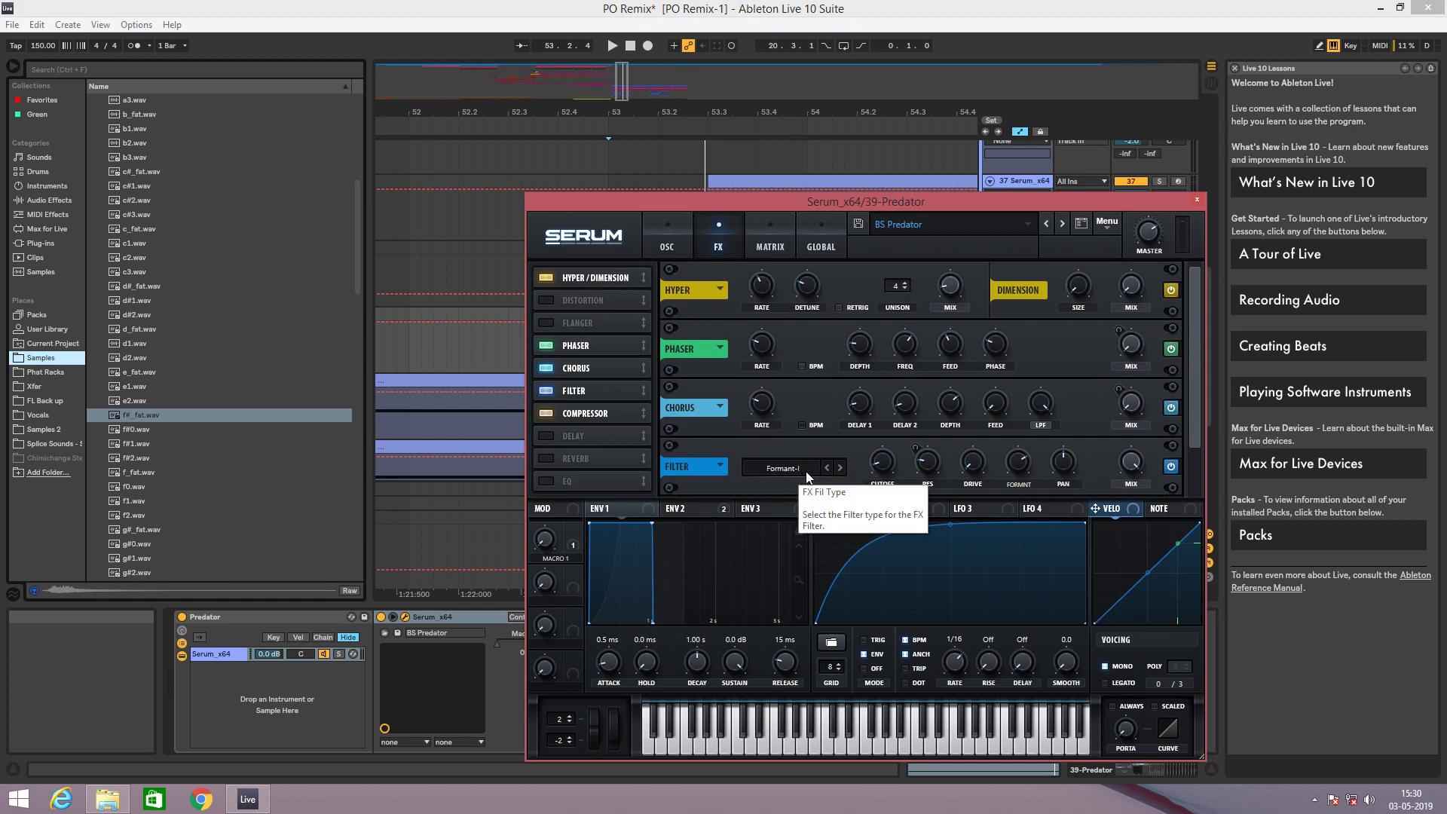
click(675, 259)
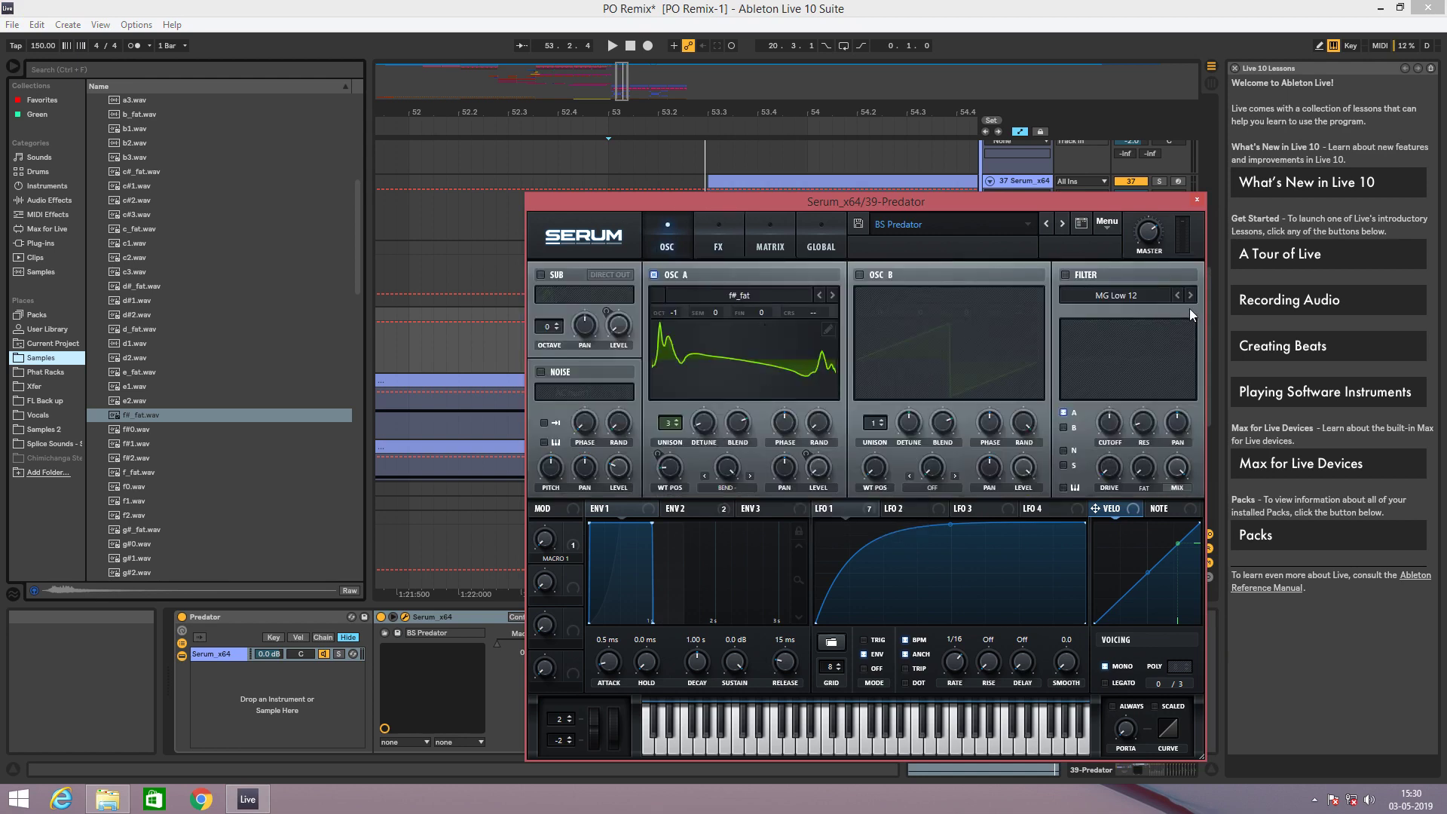
click(1197, 201)
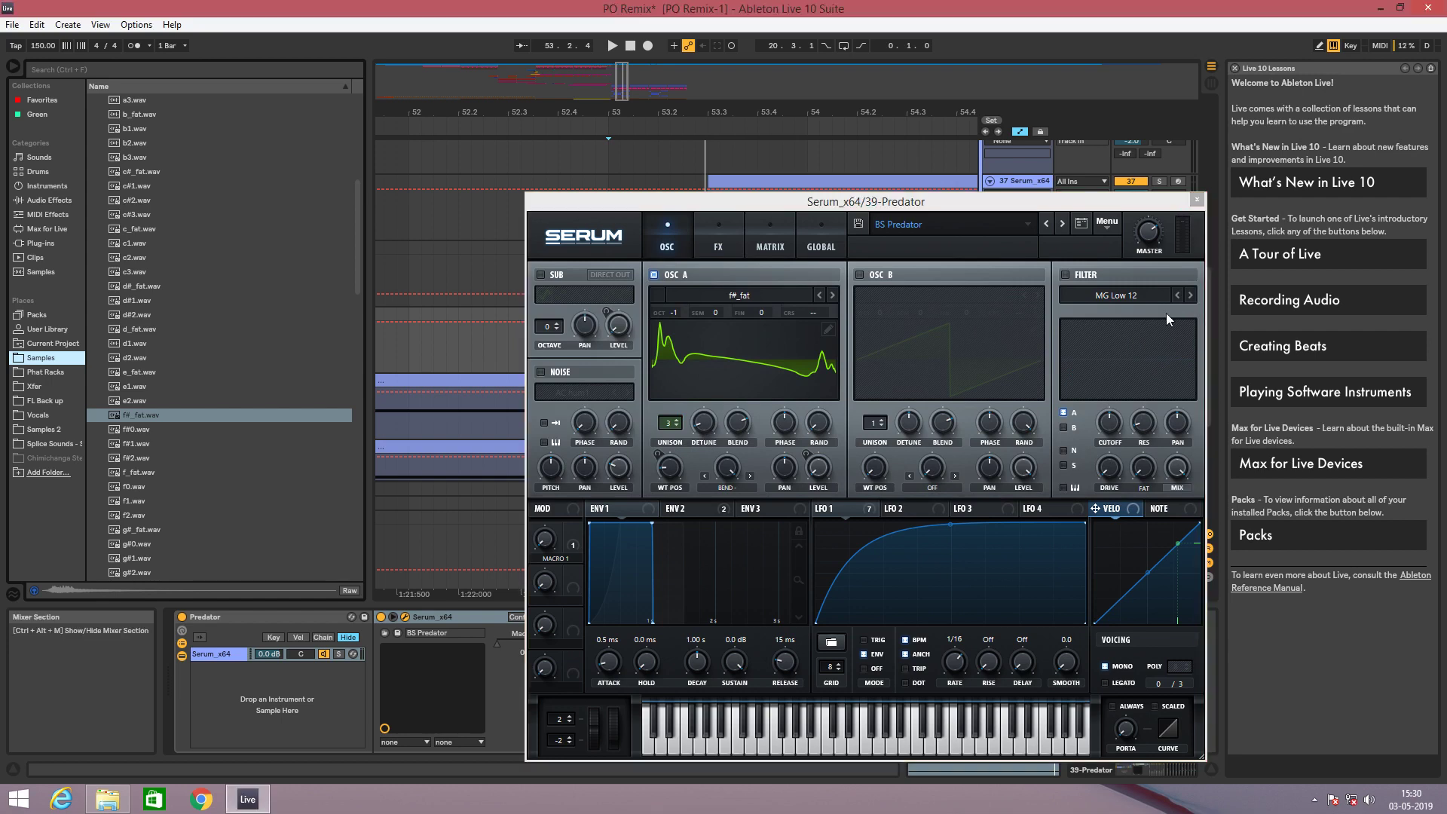
Select the VR PHAT 4.1 rack and its first Phaser, and inspect the unfolded Reduce Ambience device before folding it again.
click(566, 704)
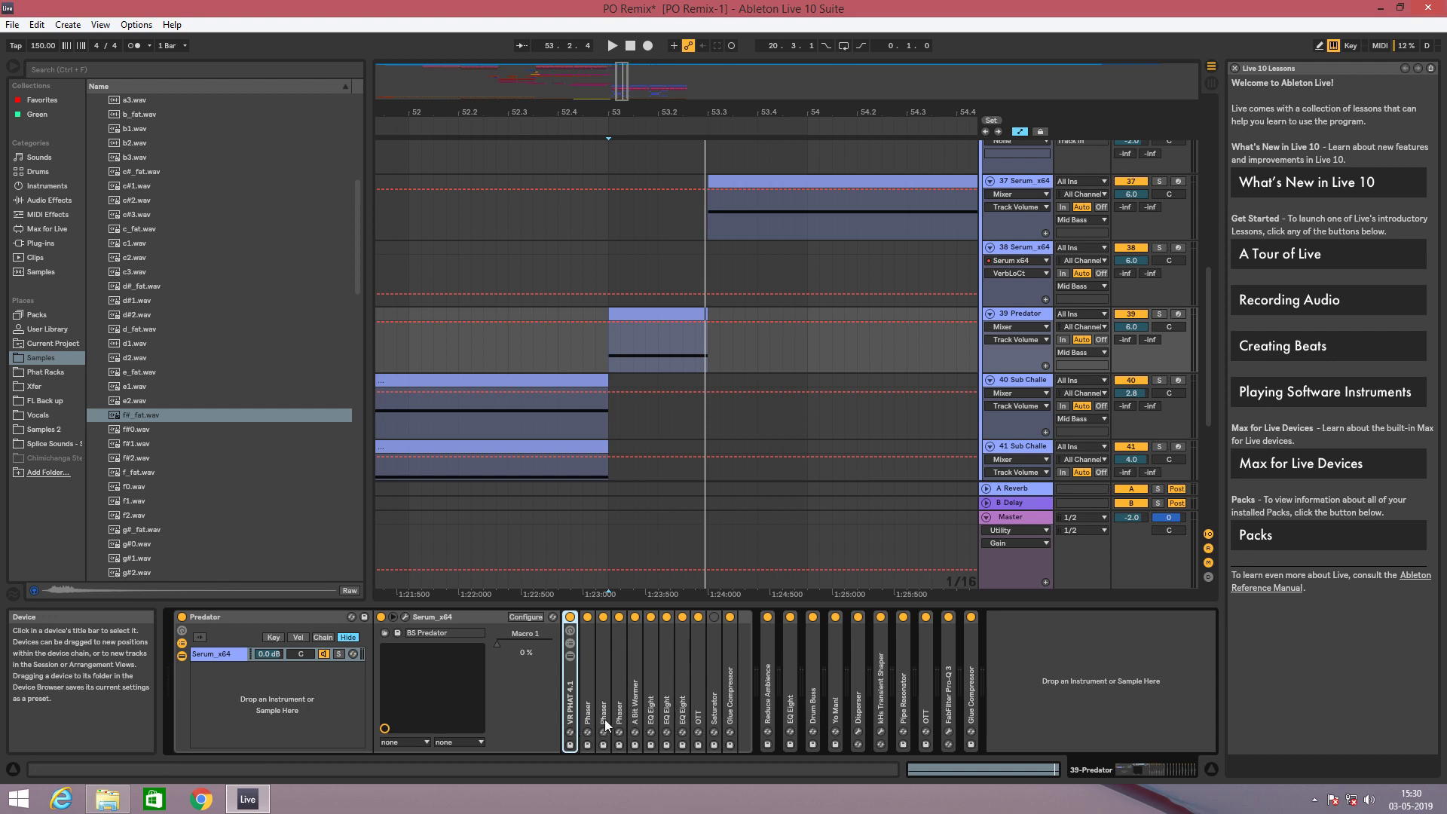
click(588, 699)
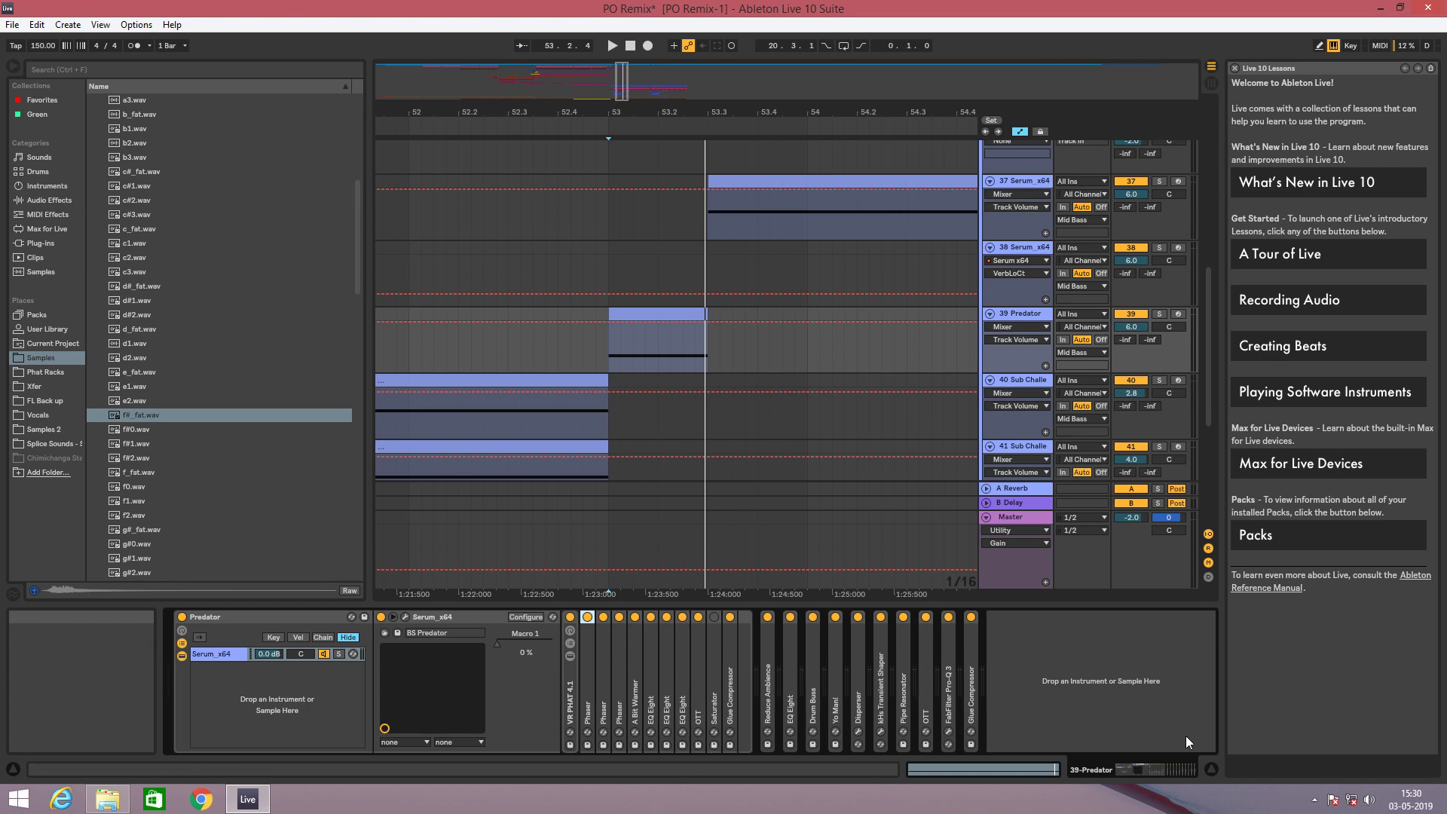
double_click(766, 701)
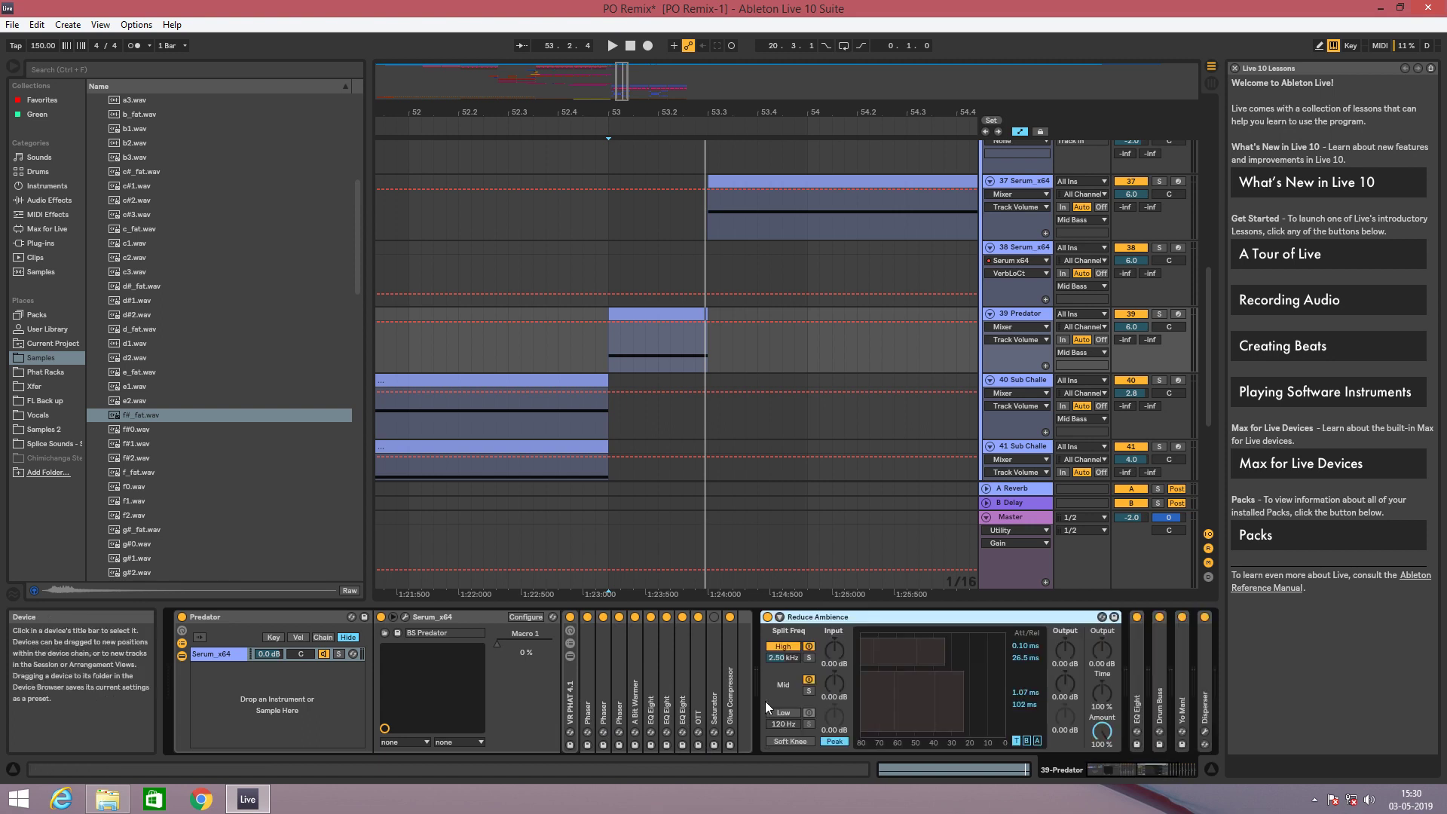
click(1173, 771)
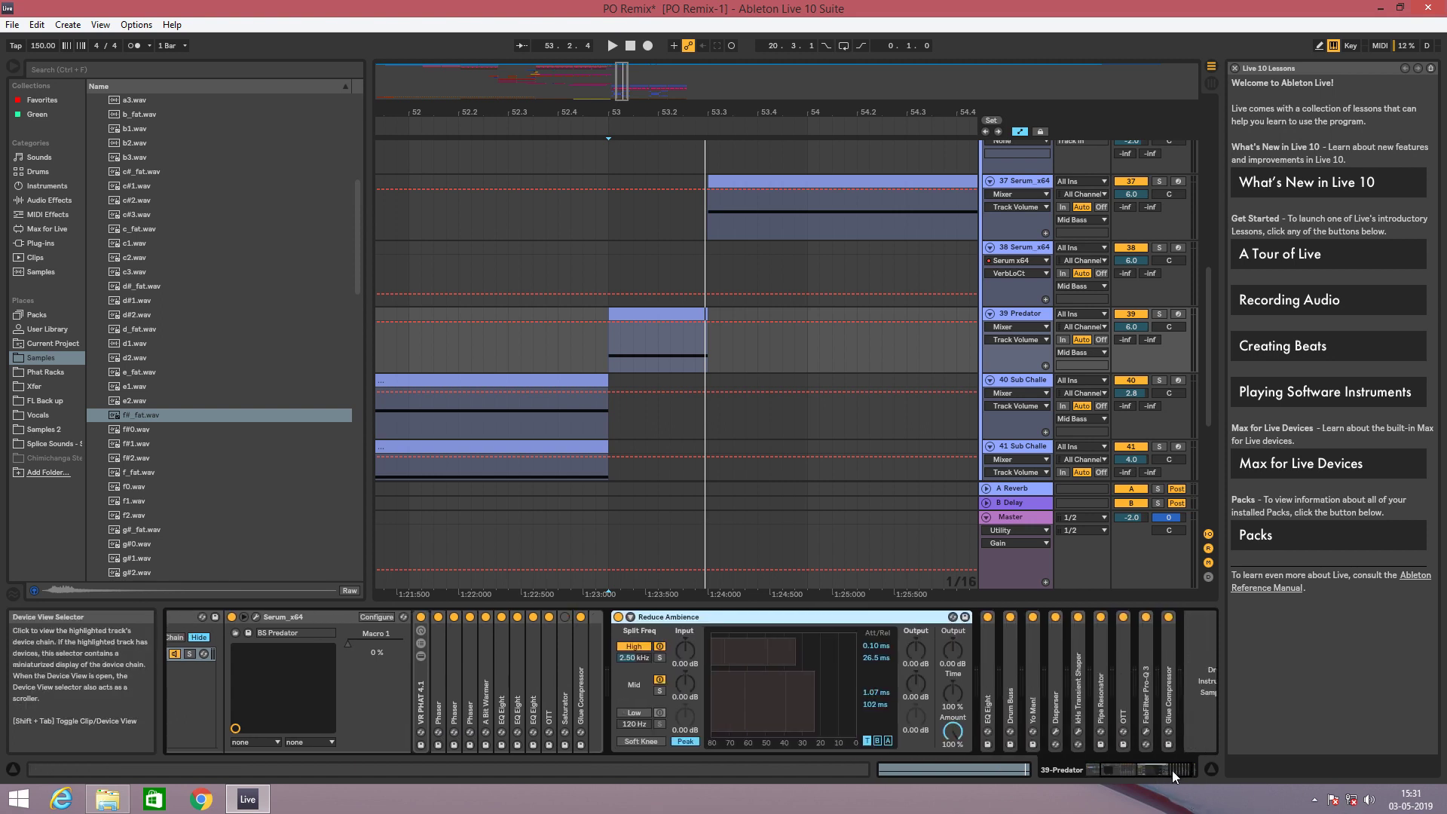
double_click(754, 618)
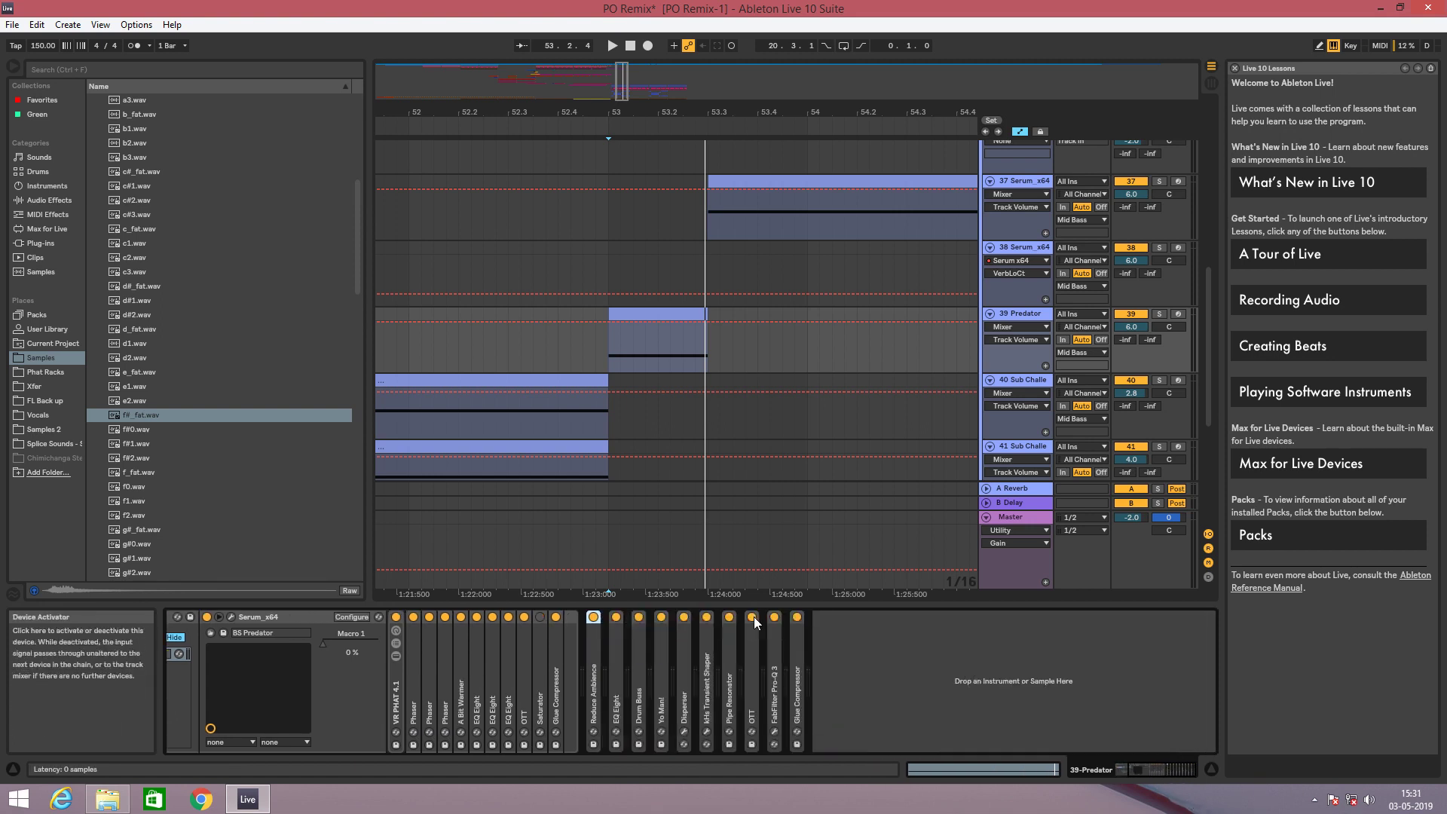
Inspect the EQ Eight and Drum Buss settings after Reduce Ambience, fold both devices, and place the insert marker at 53.1.1 on track 39.
double_click(614, 680)
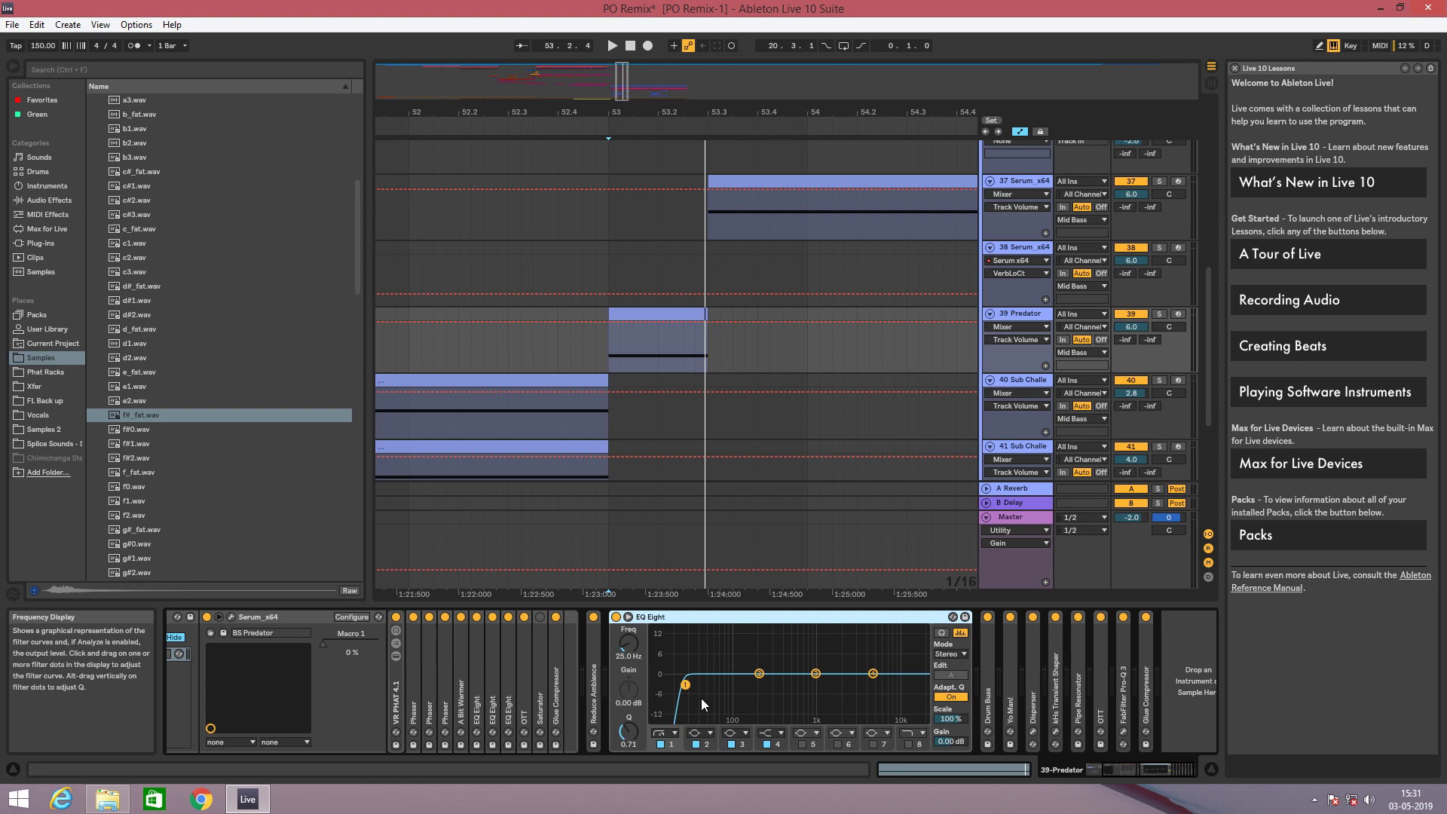
double_click(722, 618)
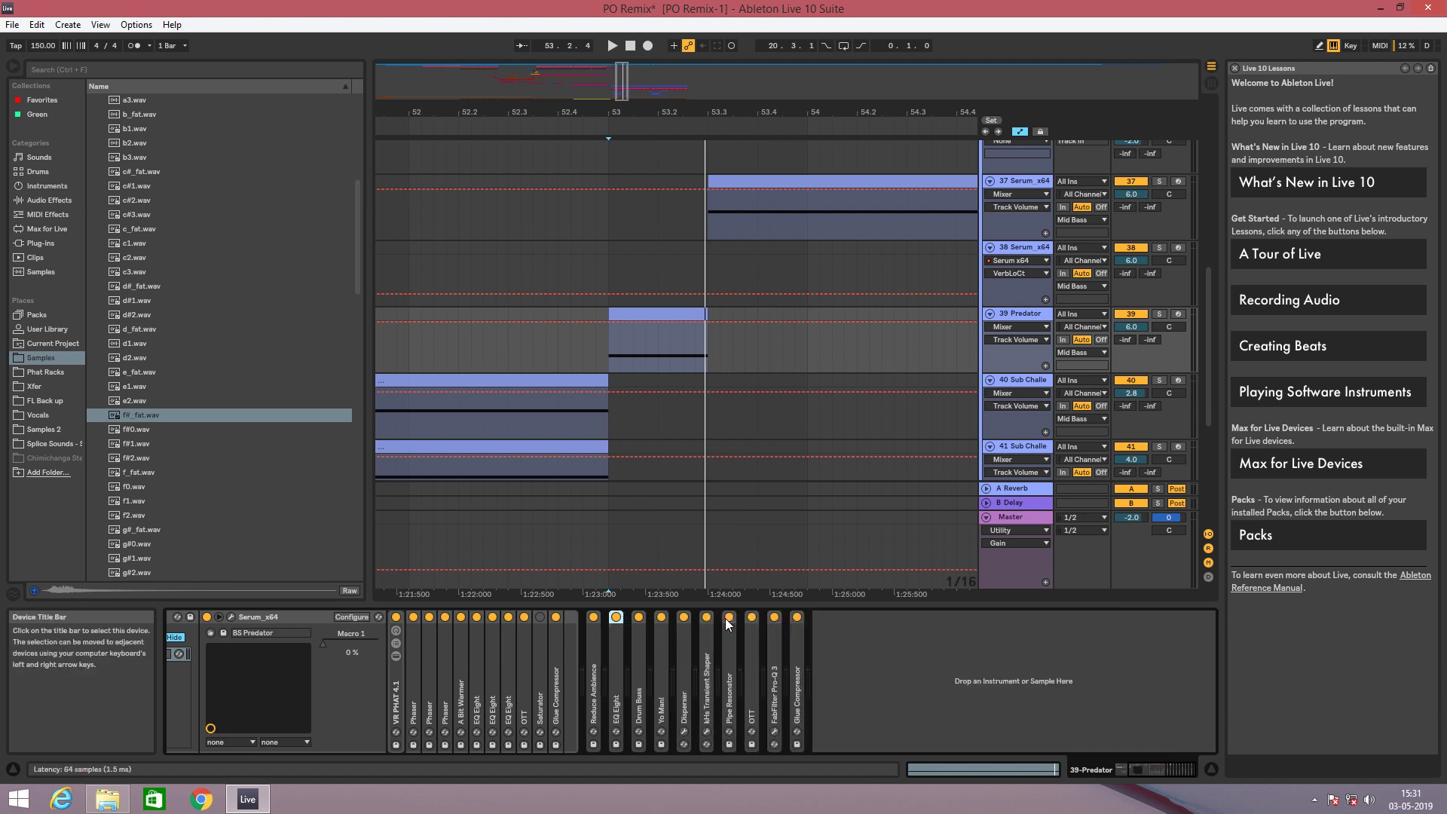
double_click(640, 677)
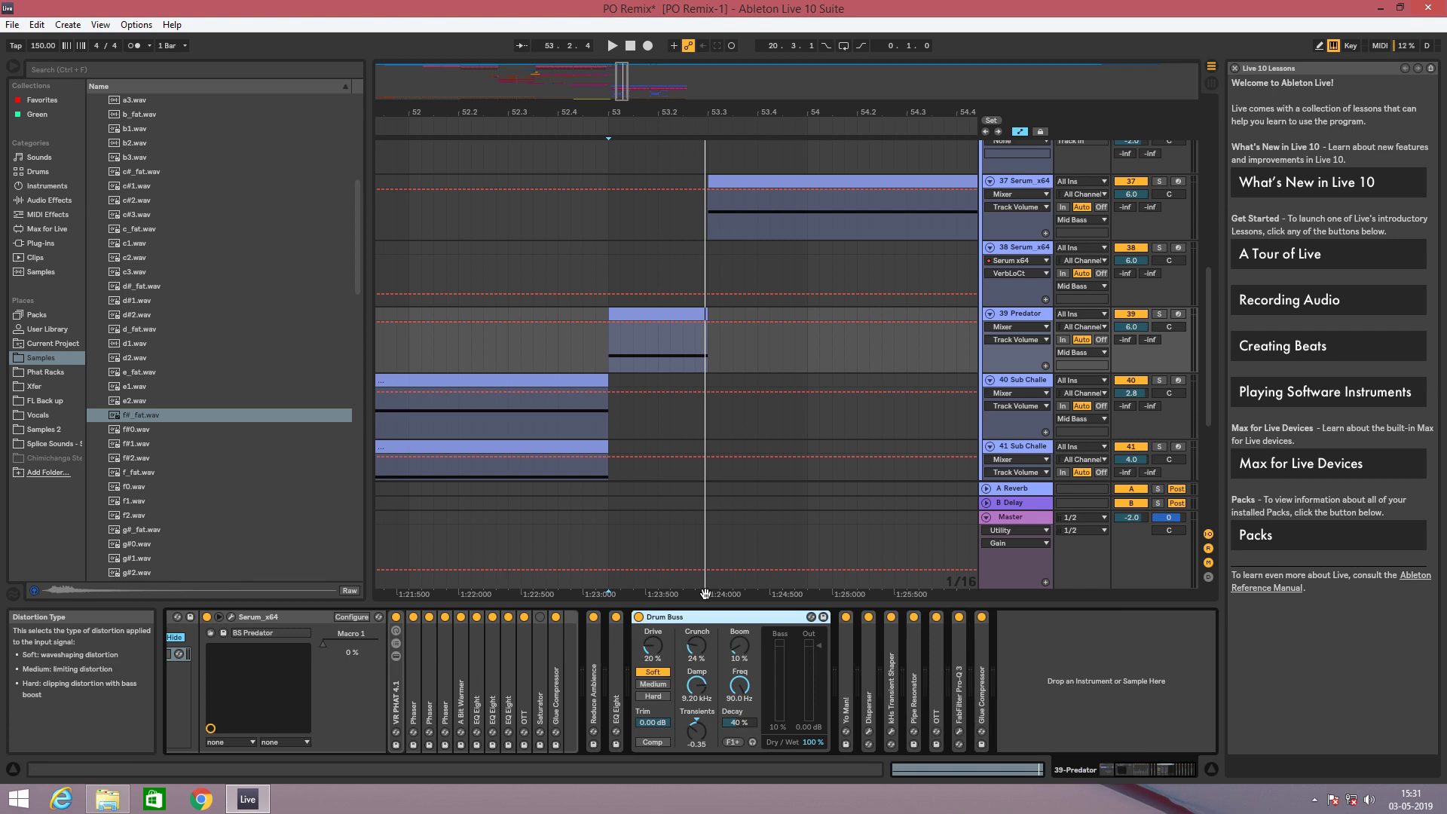
double_click(705, 618)
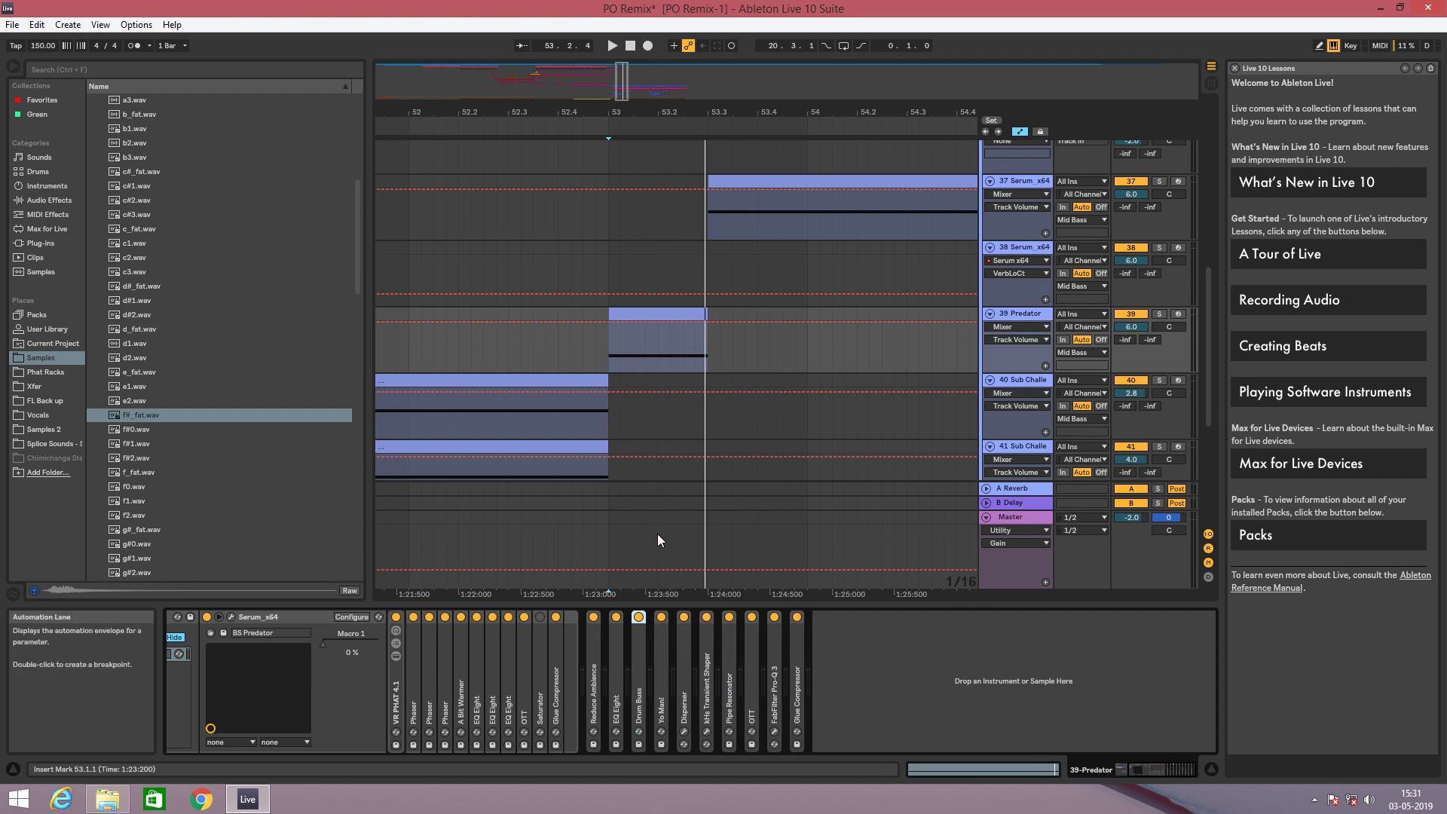
click(613, 360)
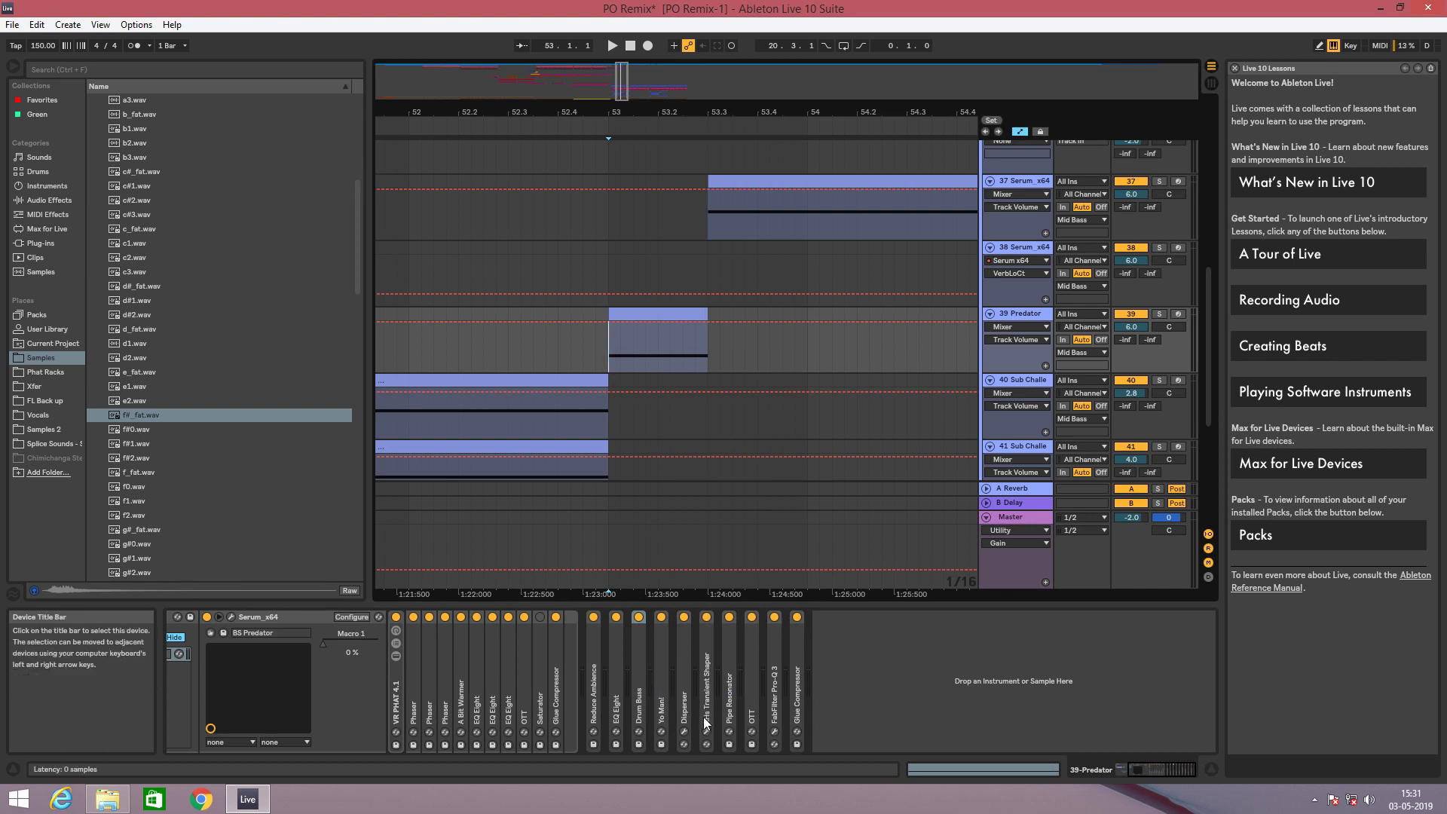
Select Yo Mani in the Predator chain, and briefly unfold and refold Disperser and kHs Transient Shaper.
click(658, 695)
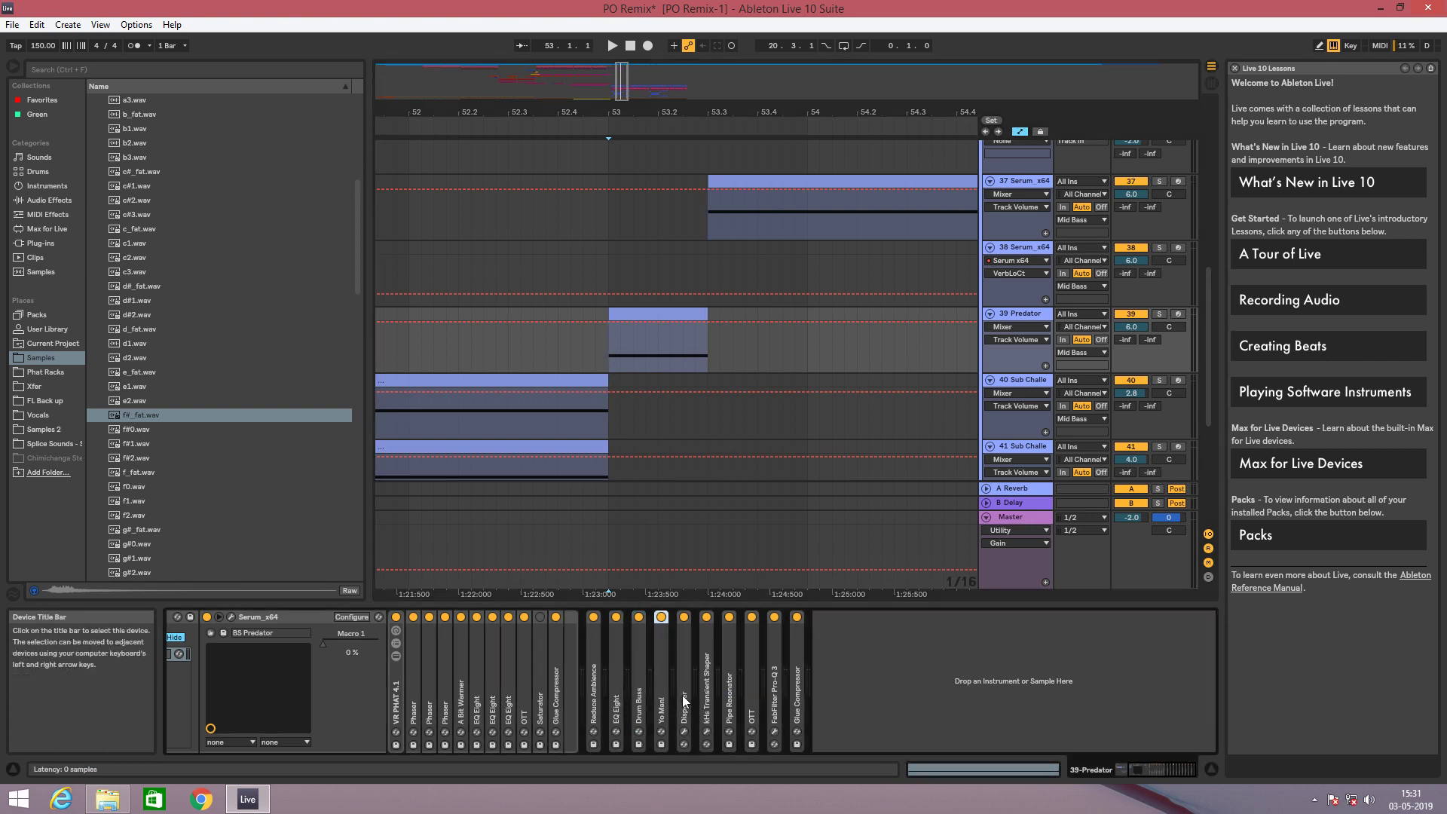
double_click(681, 695)
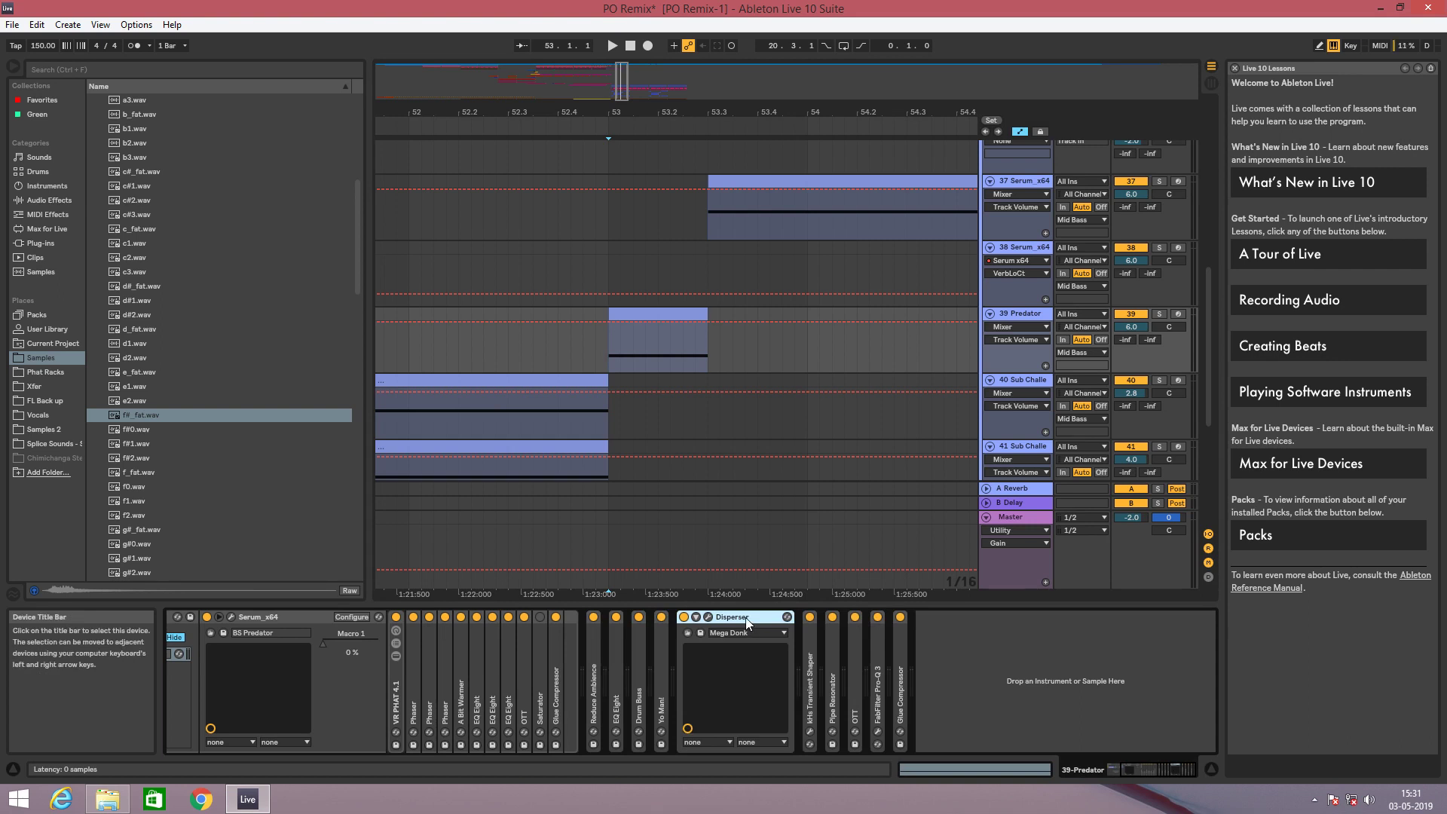
double_click(746, 618)
click(708, 680)
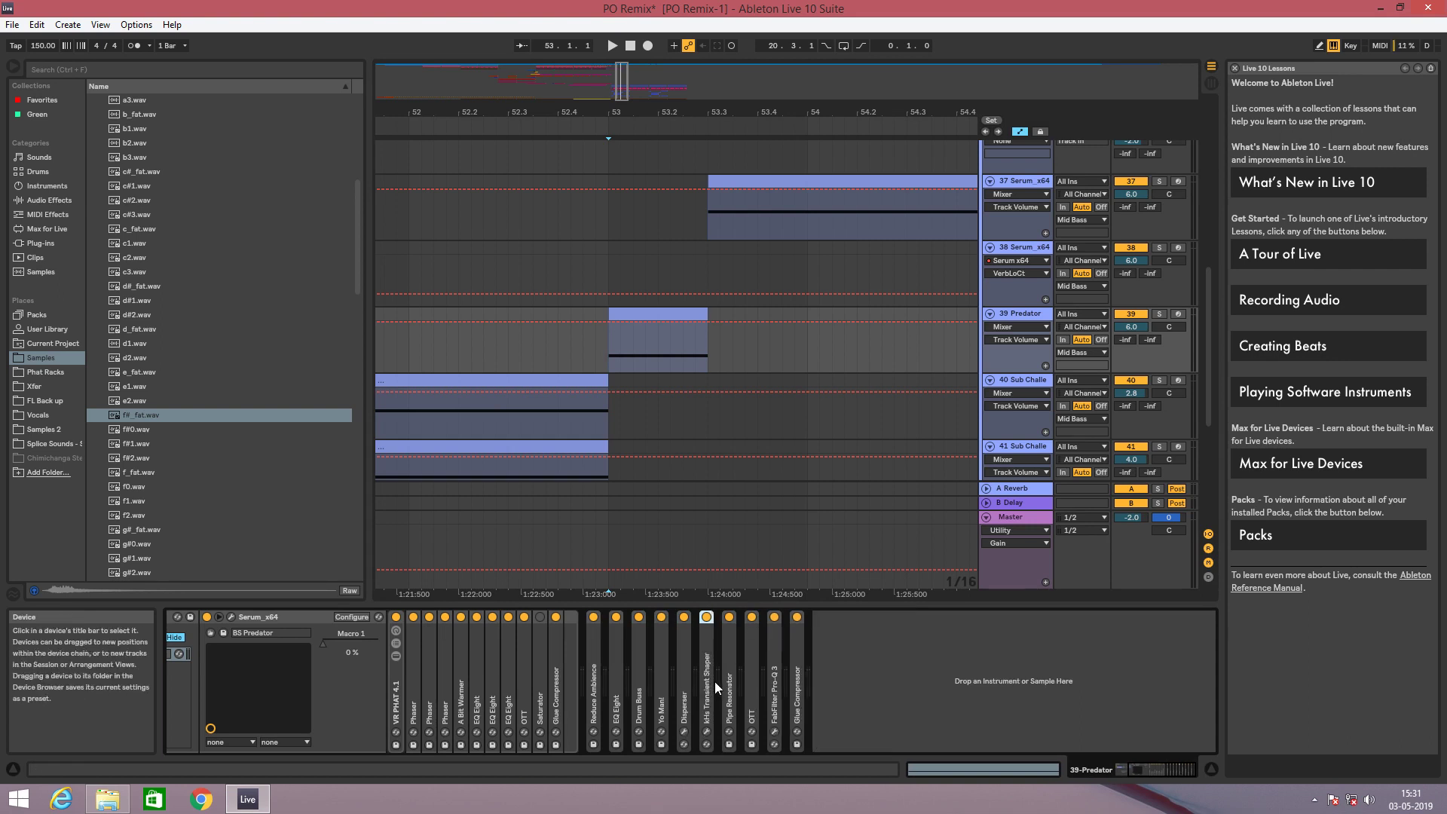
double_click(707, 681)
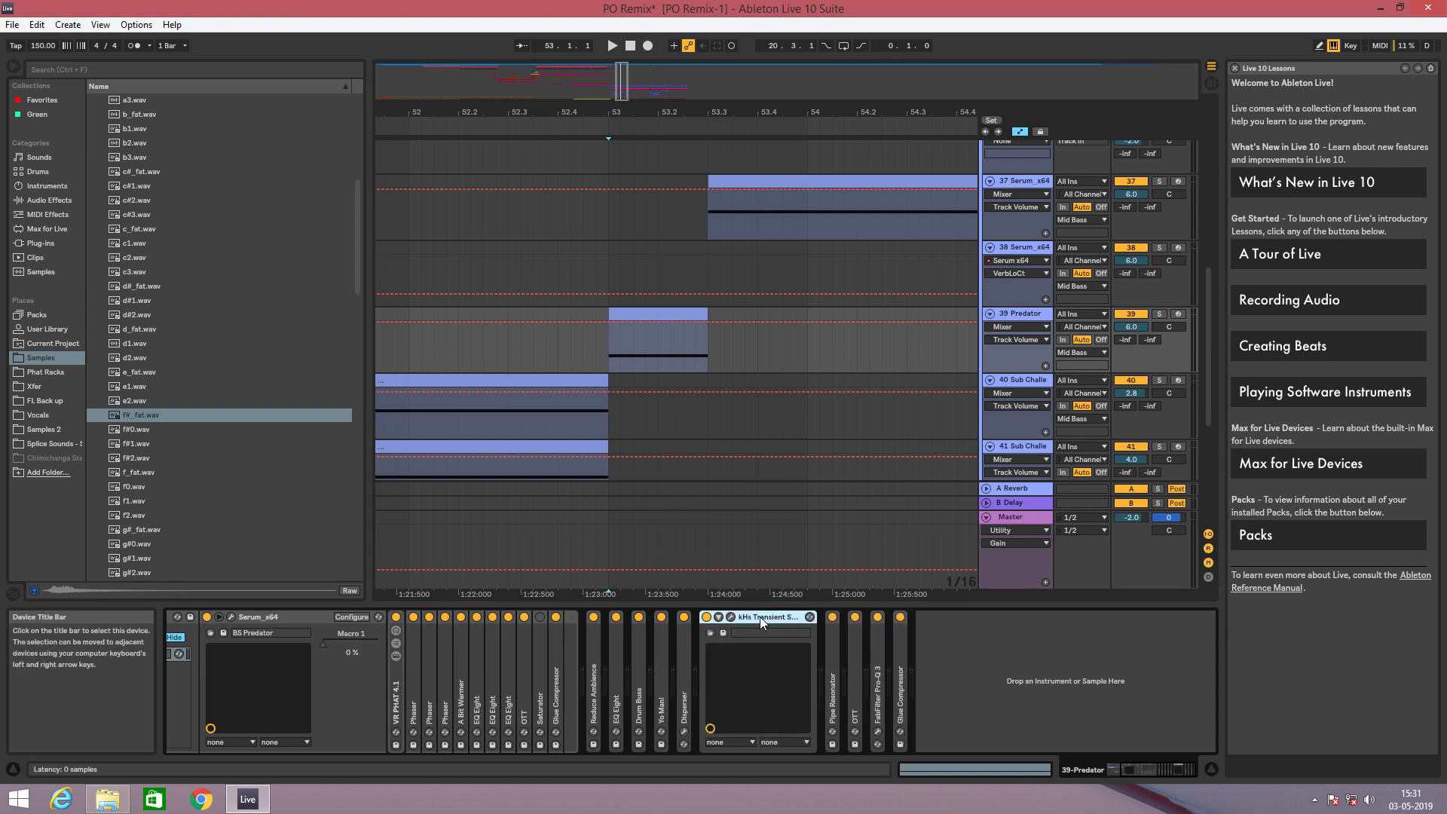
double_click(760, 617)
Unfold Pipe Resonator and locate its Pipe Resonator.adv preset under Corpus in the audio effects, folding the Corpus list again.
double_click(728, 692)
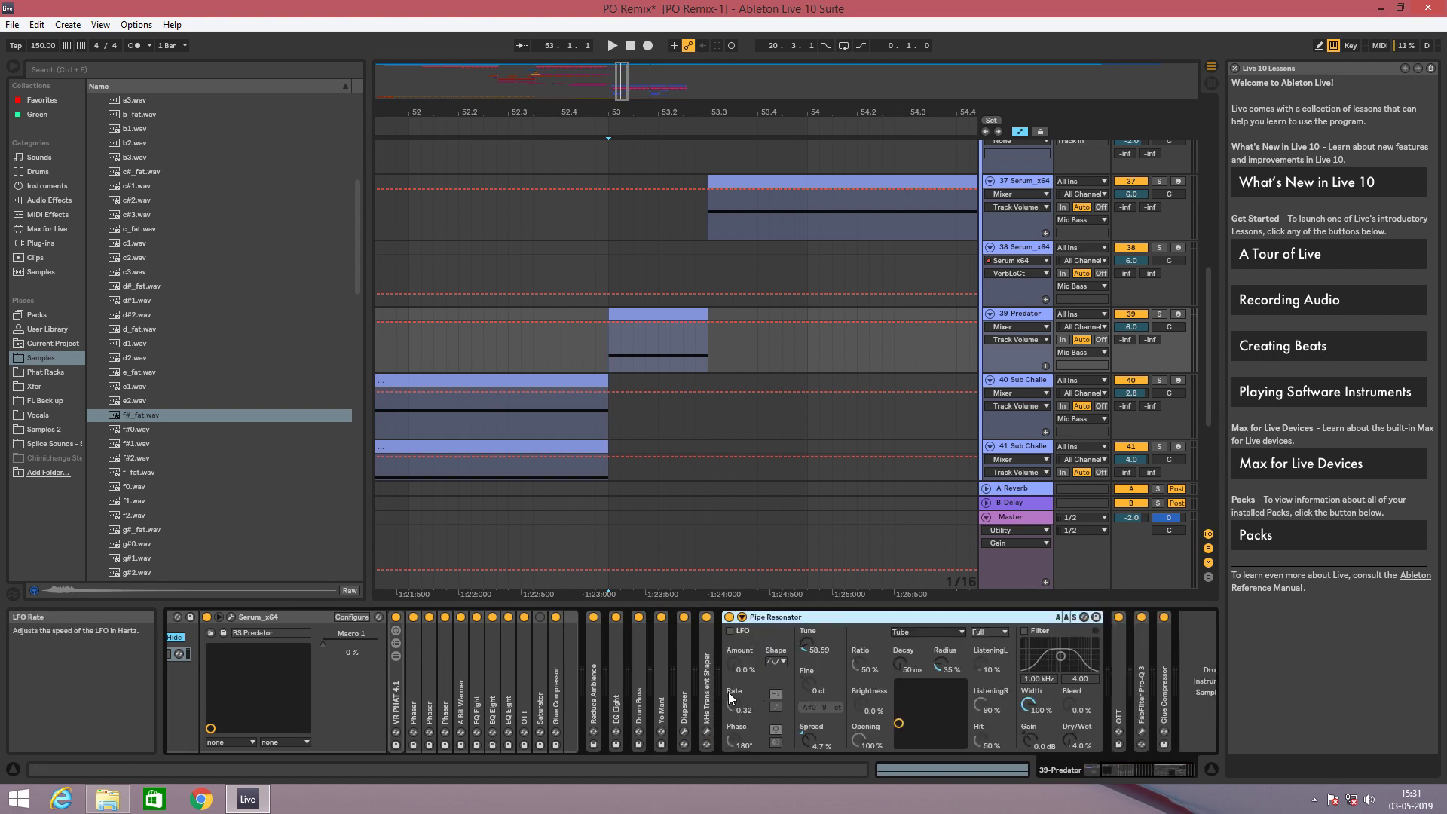
click(30, 200)
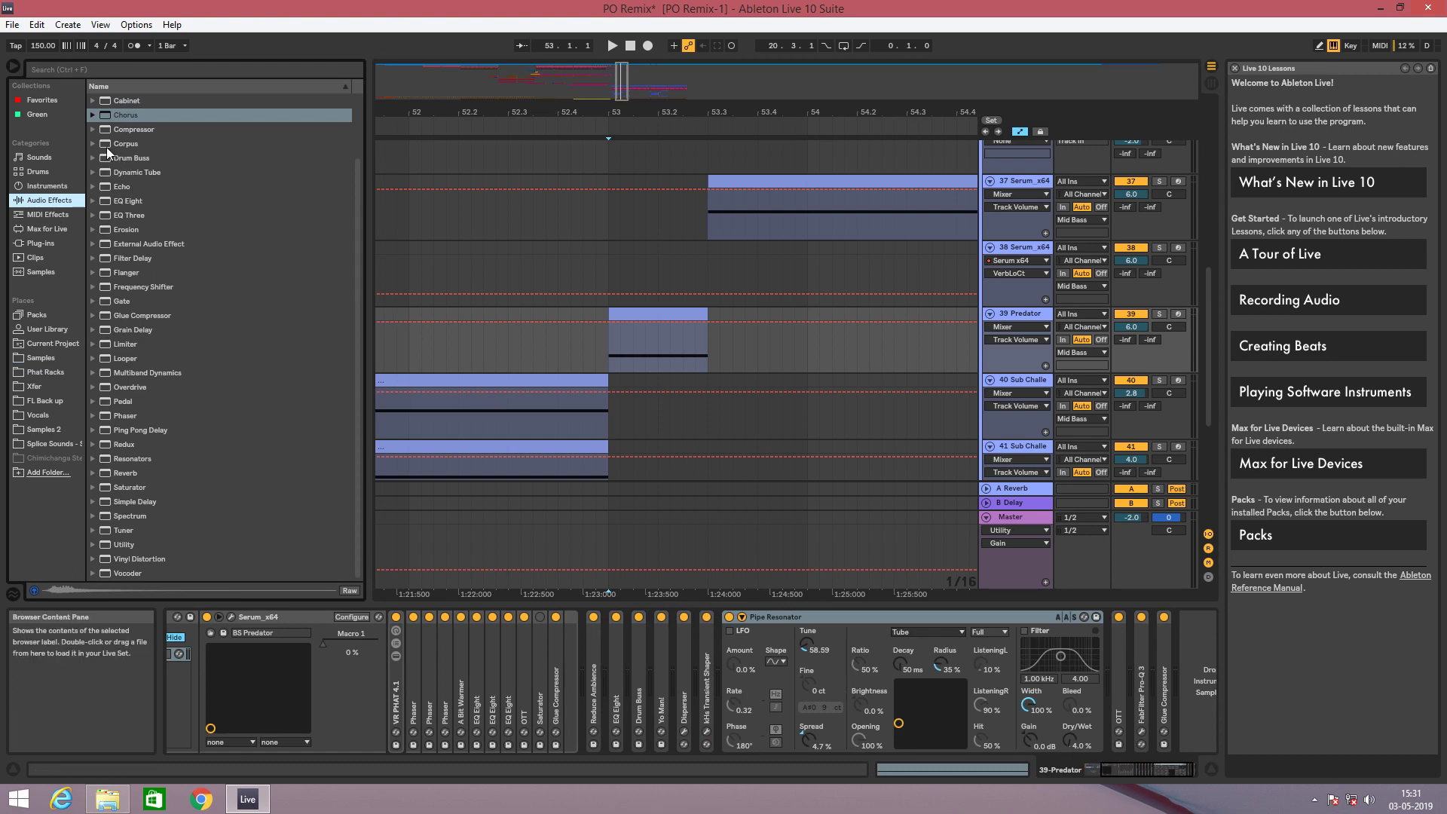
click(95, 144)
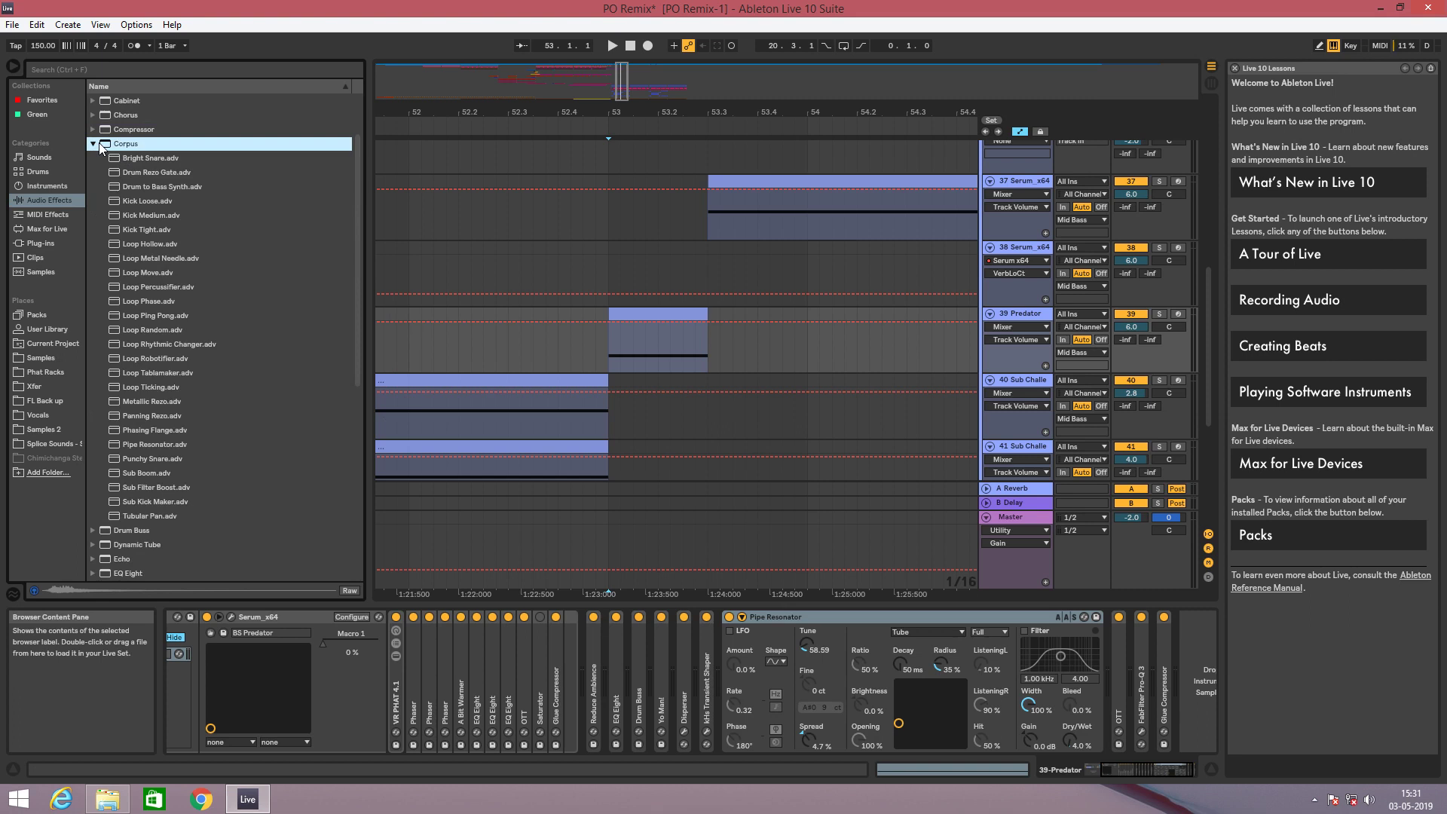
click(162, 447)
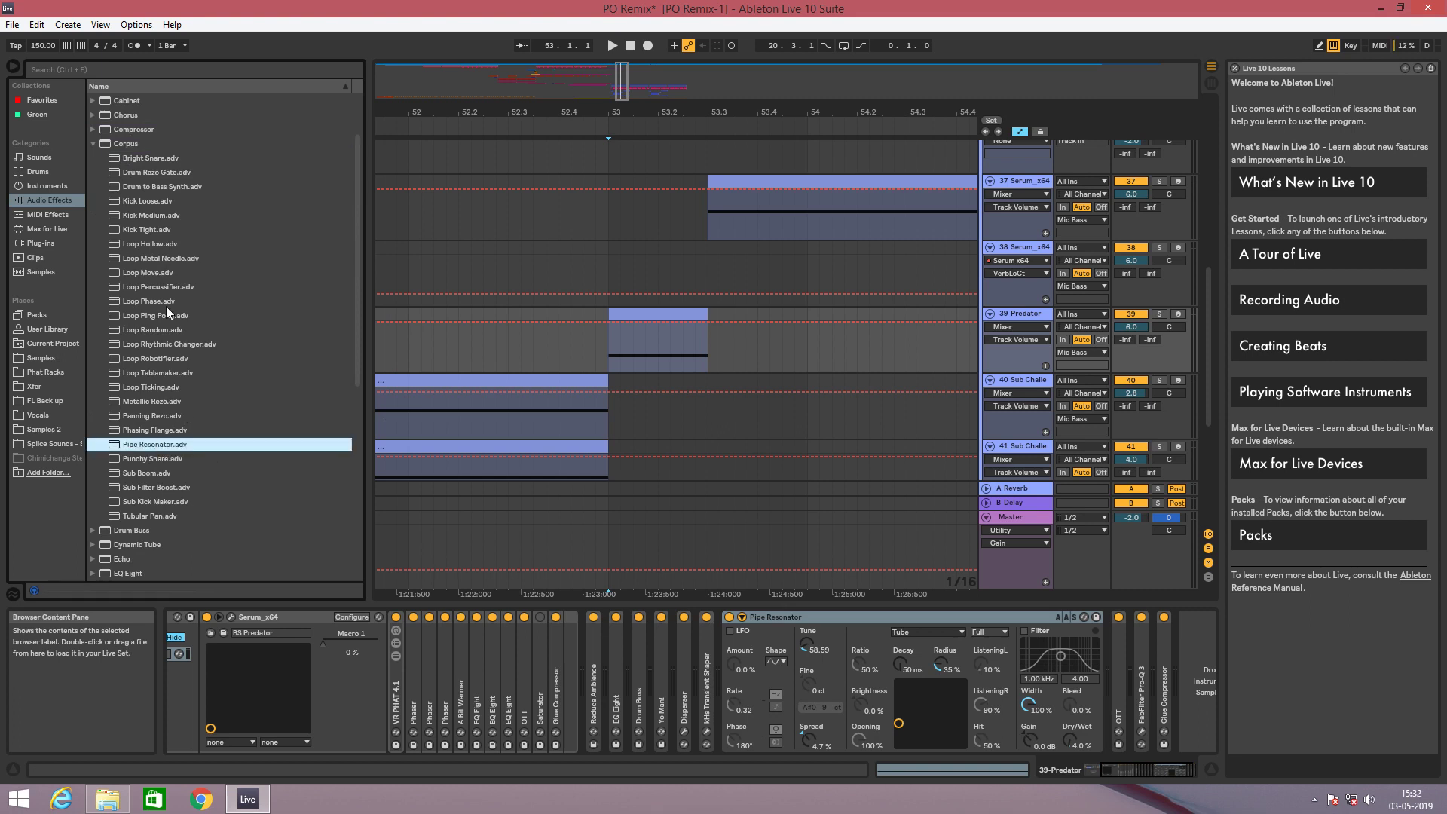
click(93, 143)
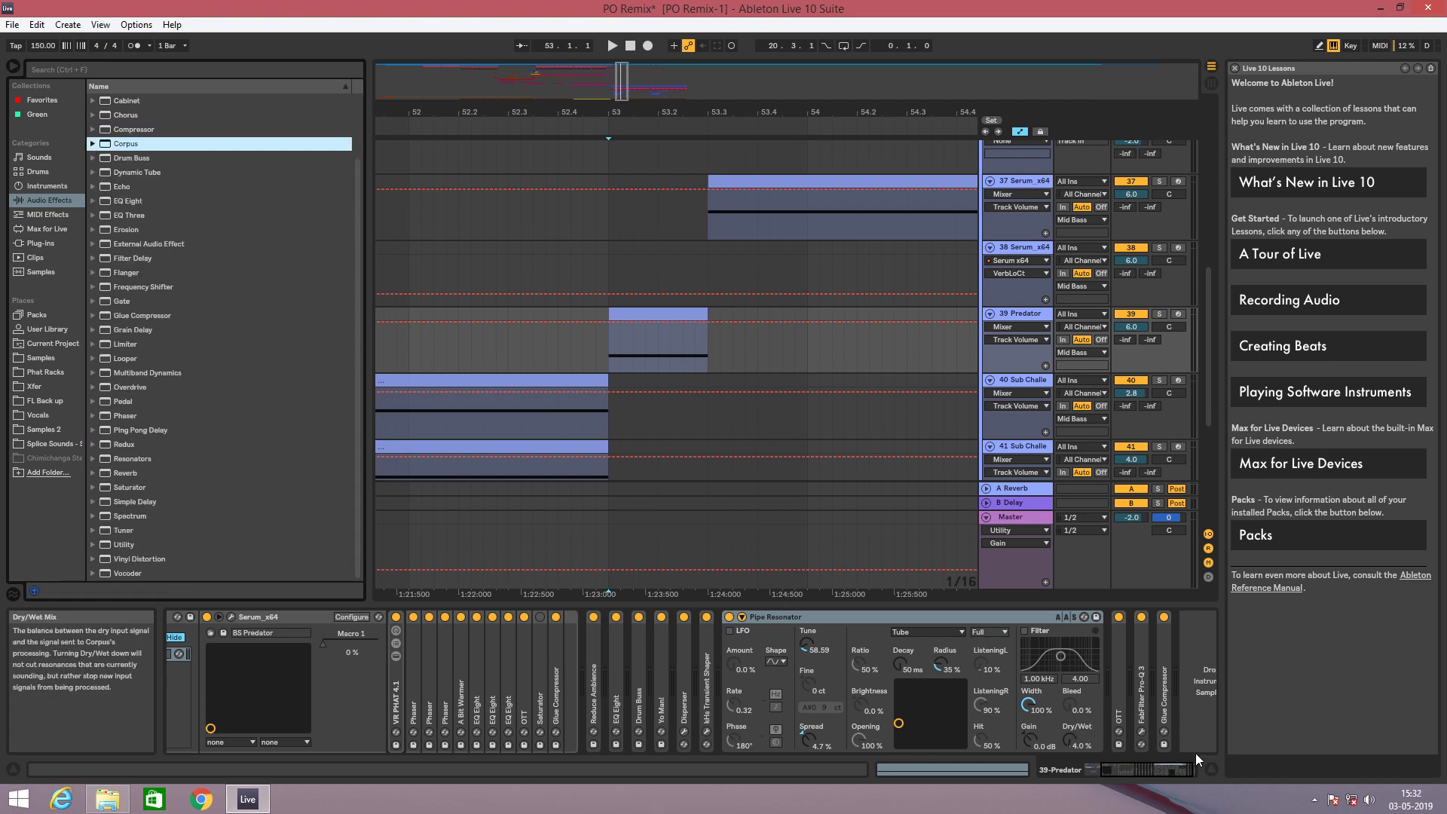
Unfold OTT in the Predator chain to inspect its settings and fold Pipe Resonator.
double_click(1121, 697)
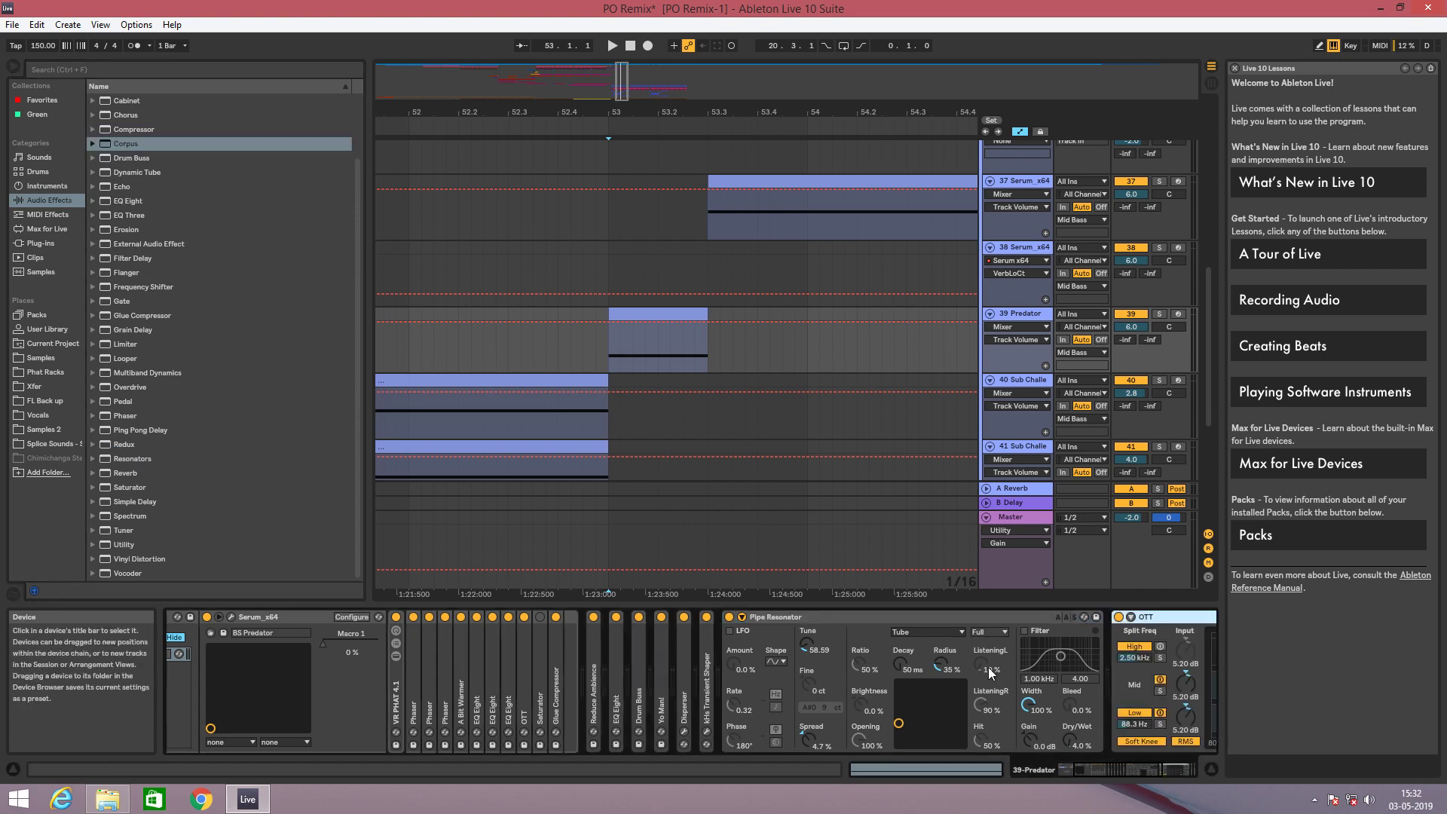
click(870, 613)
double_click(871, 614)
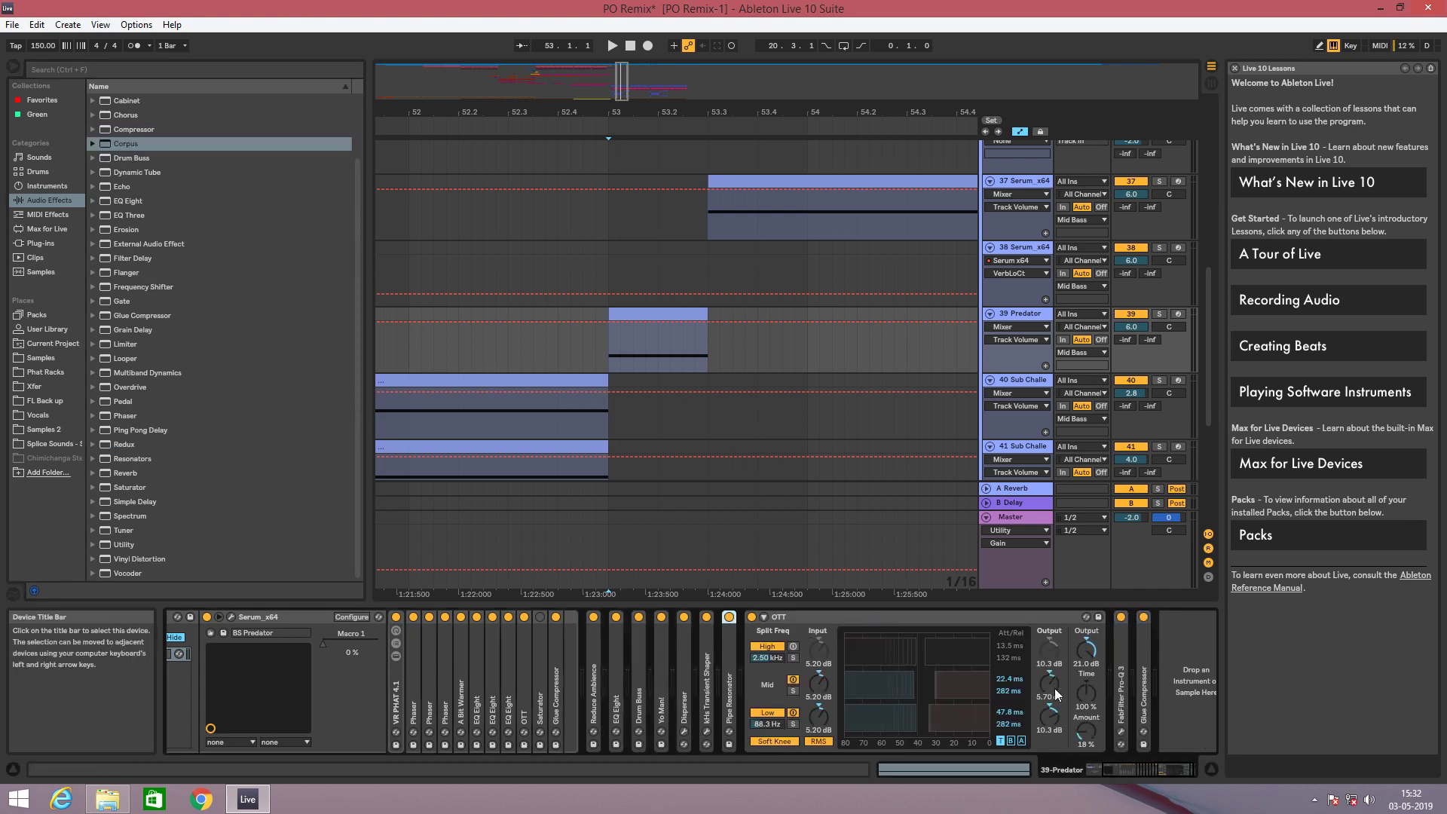
View the FabFilter Pro-Q 3 curve in its plug-in window, close the window, and unfold the Glue Compressor at the chain's end.
double_click(1122, 690)
click(1145, 617)
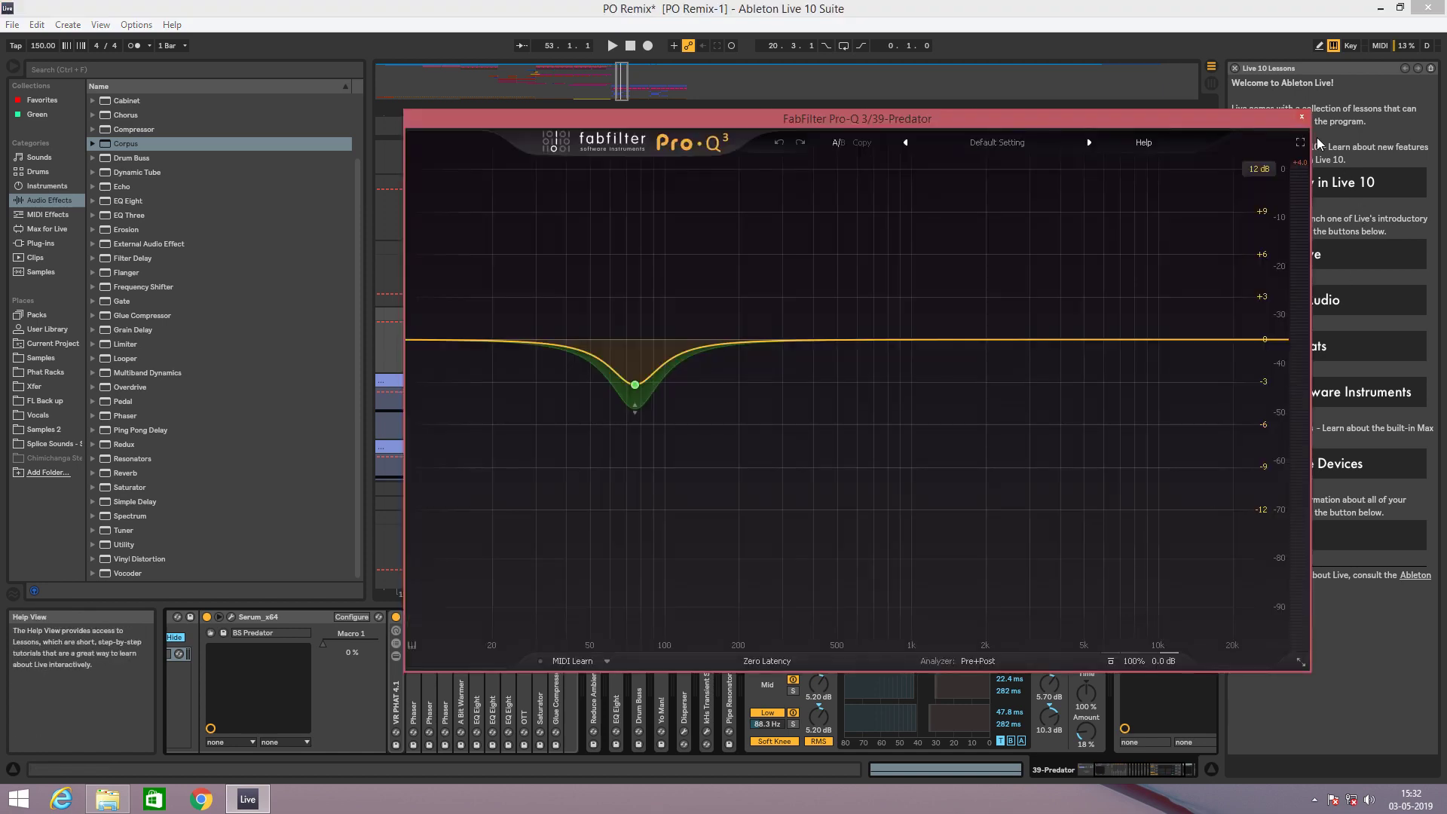
click(1304, 117)
scroll(1156, 764, down, 2)
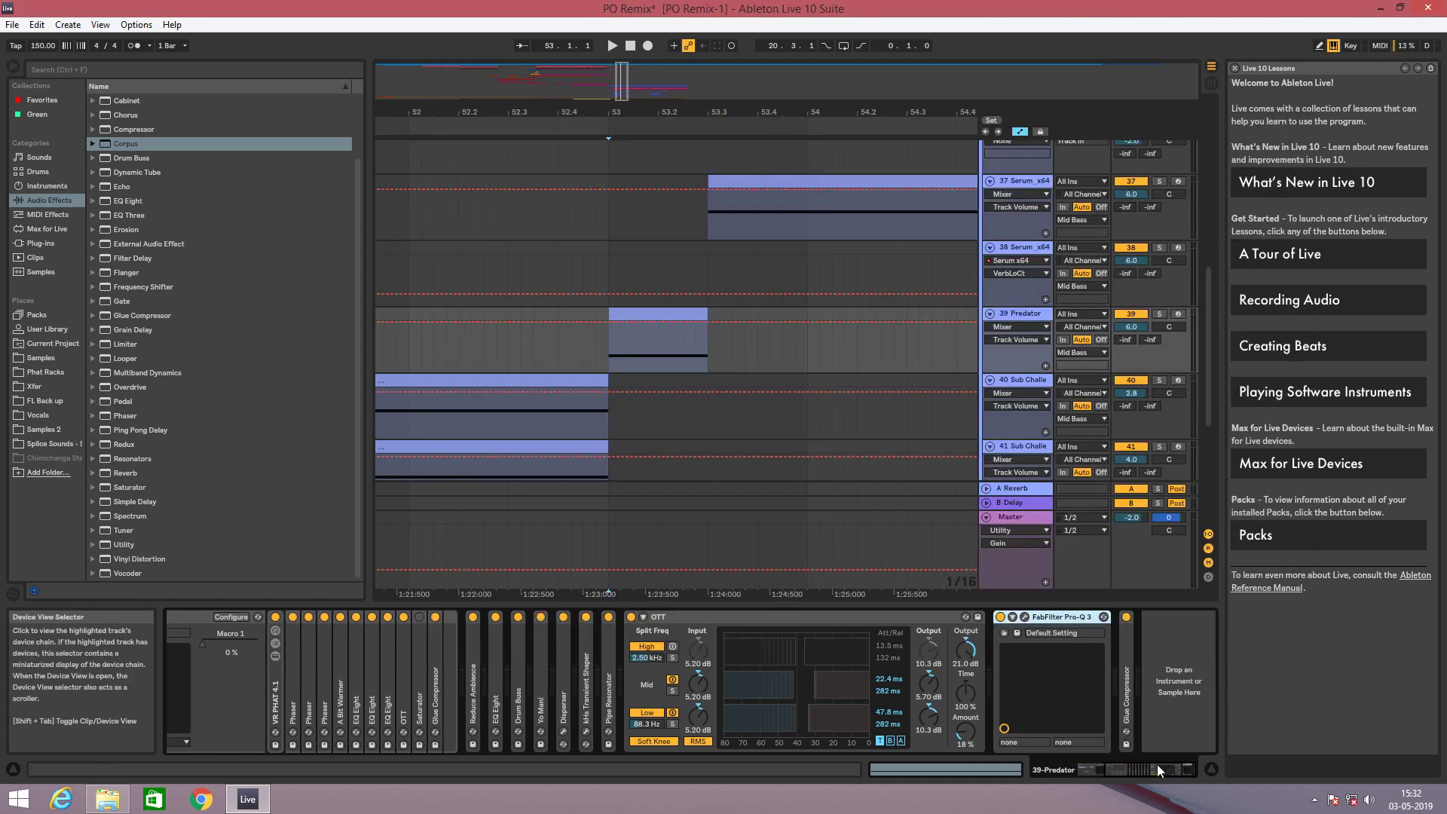
double_click(1128, 683)
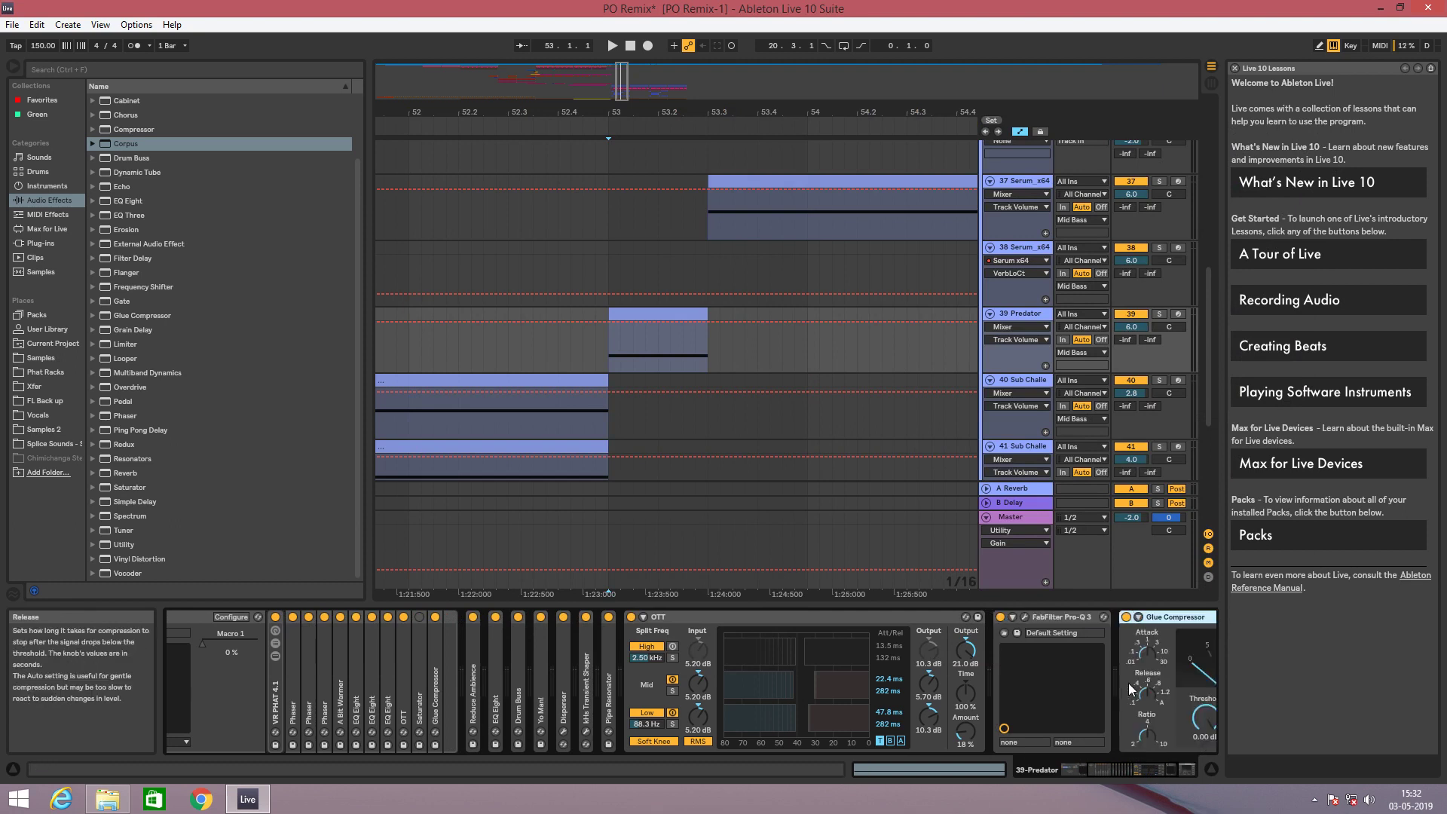
Place the insert marker at 53.1.1 on track 39 and play the Predator clip through its effects chain.
click(609, 351)
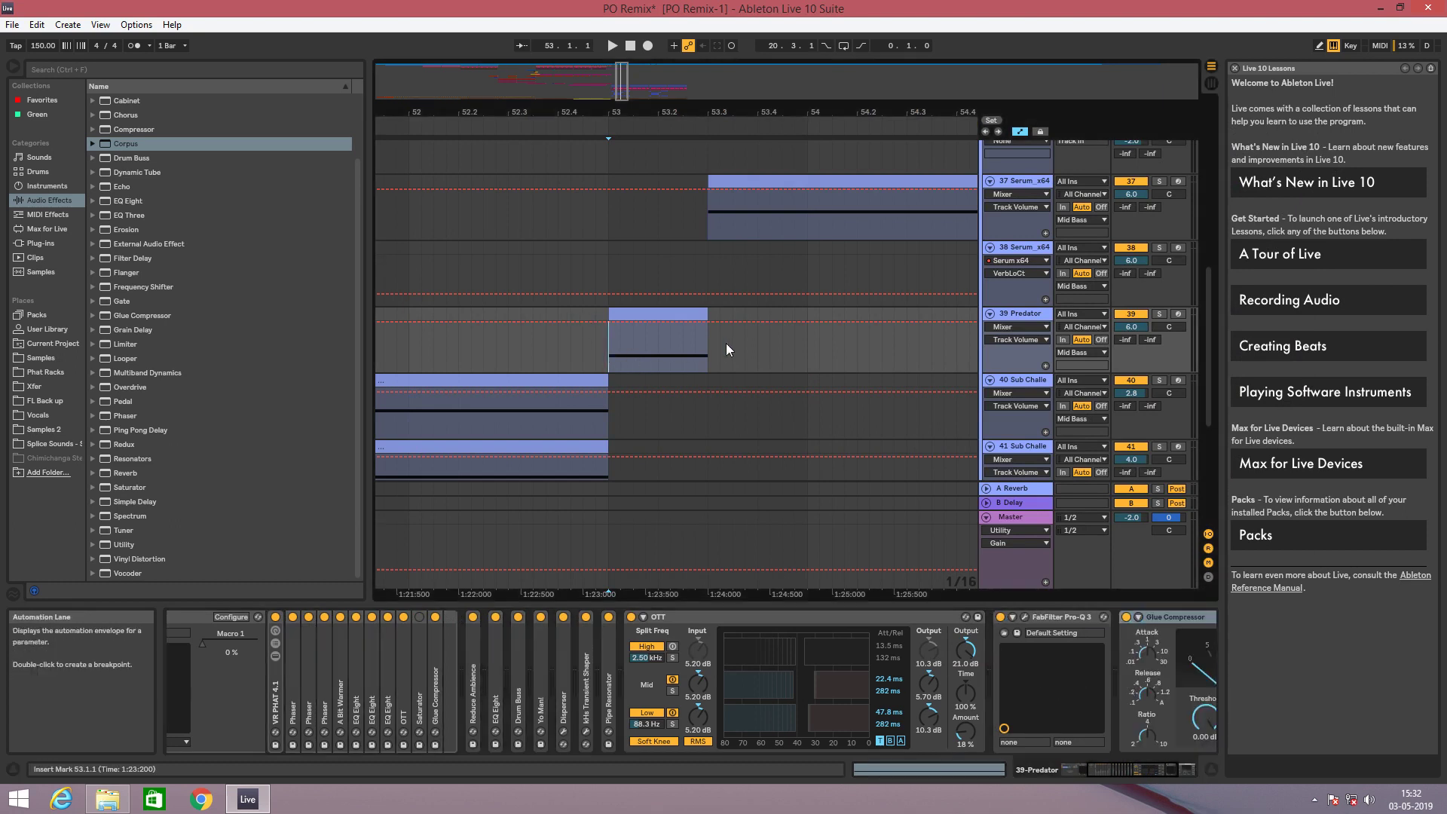
key(space)
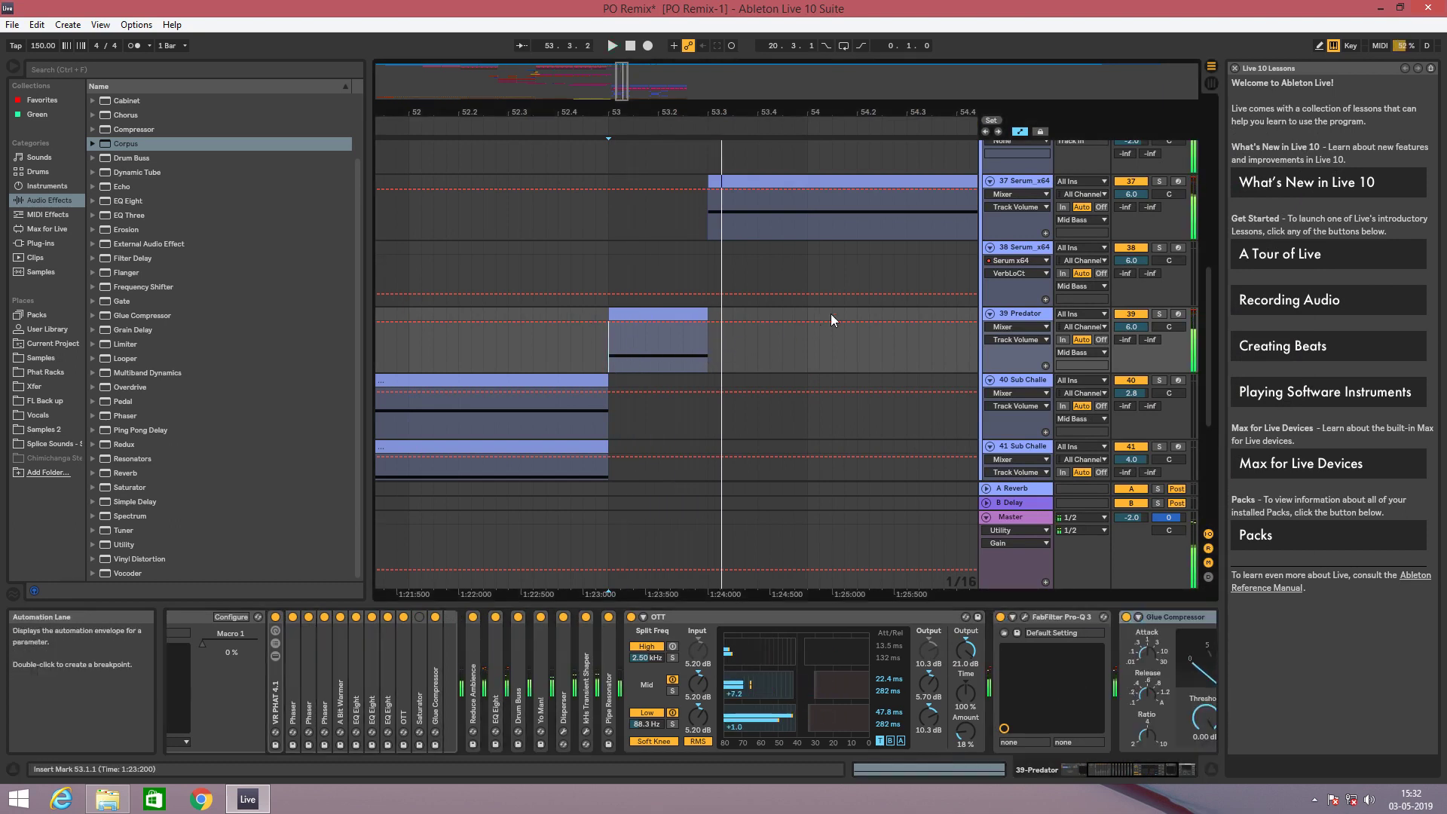
Place the insert marker at 53.3.1 on track 37 and play its Serum clip twice.
scroll(872, 311, up, 5)
scroll(872, 310, down, 3)
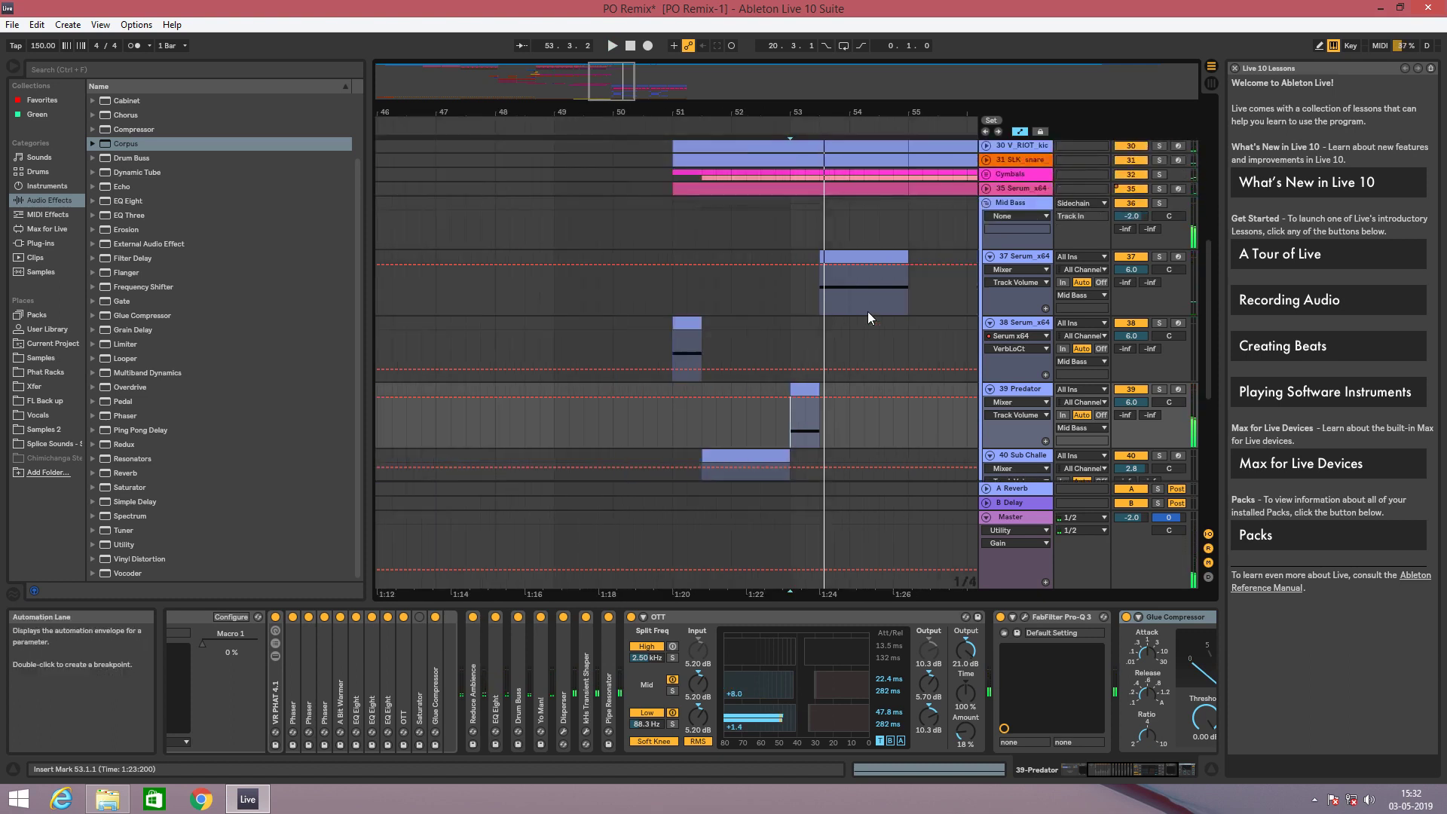
scroll(939, 324, up, 3)
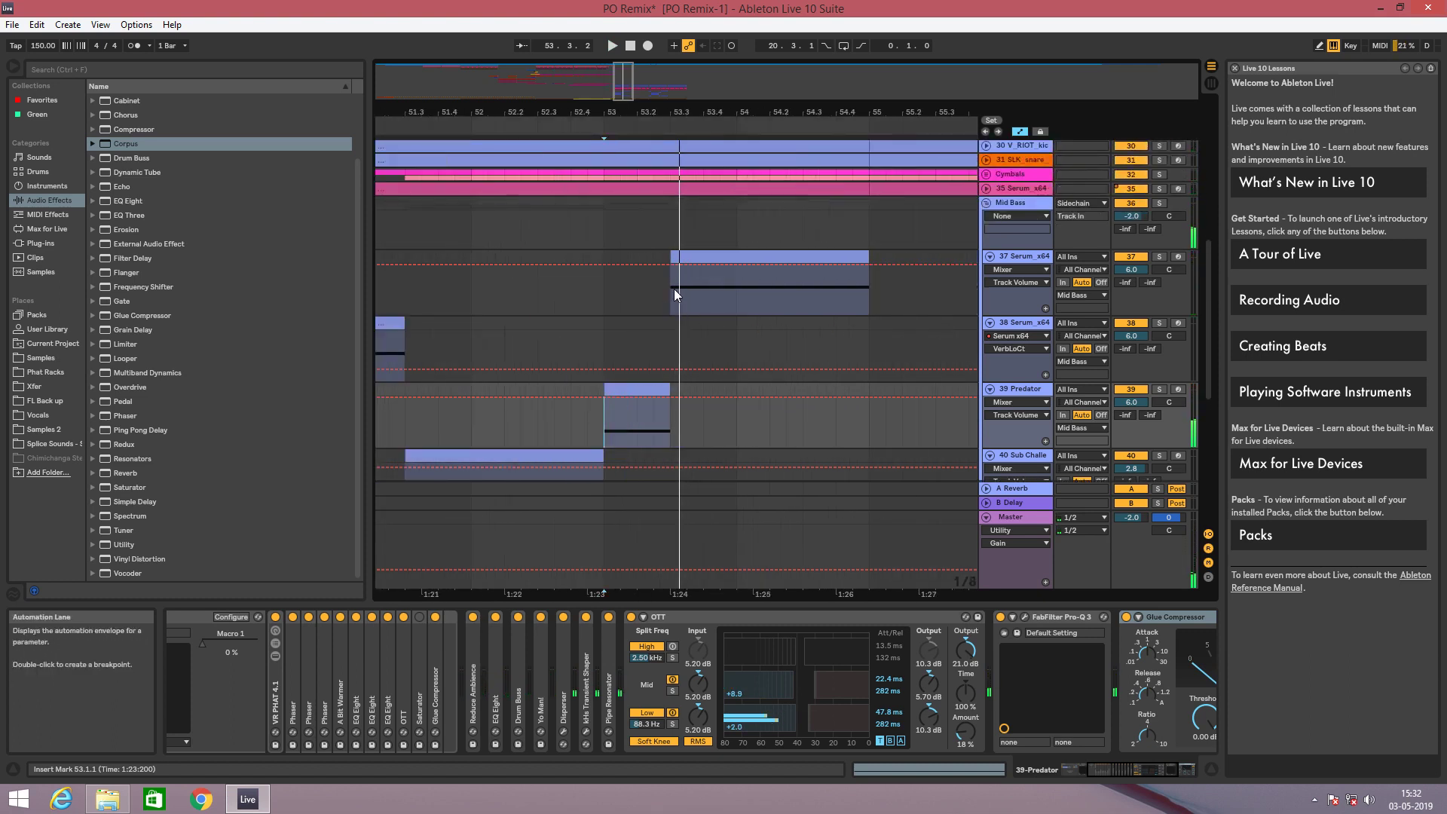
click(672, 288)
scroll(934, 320, up, 3)
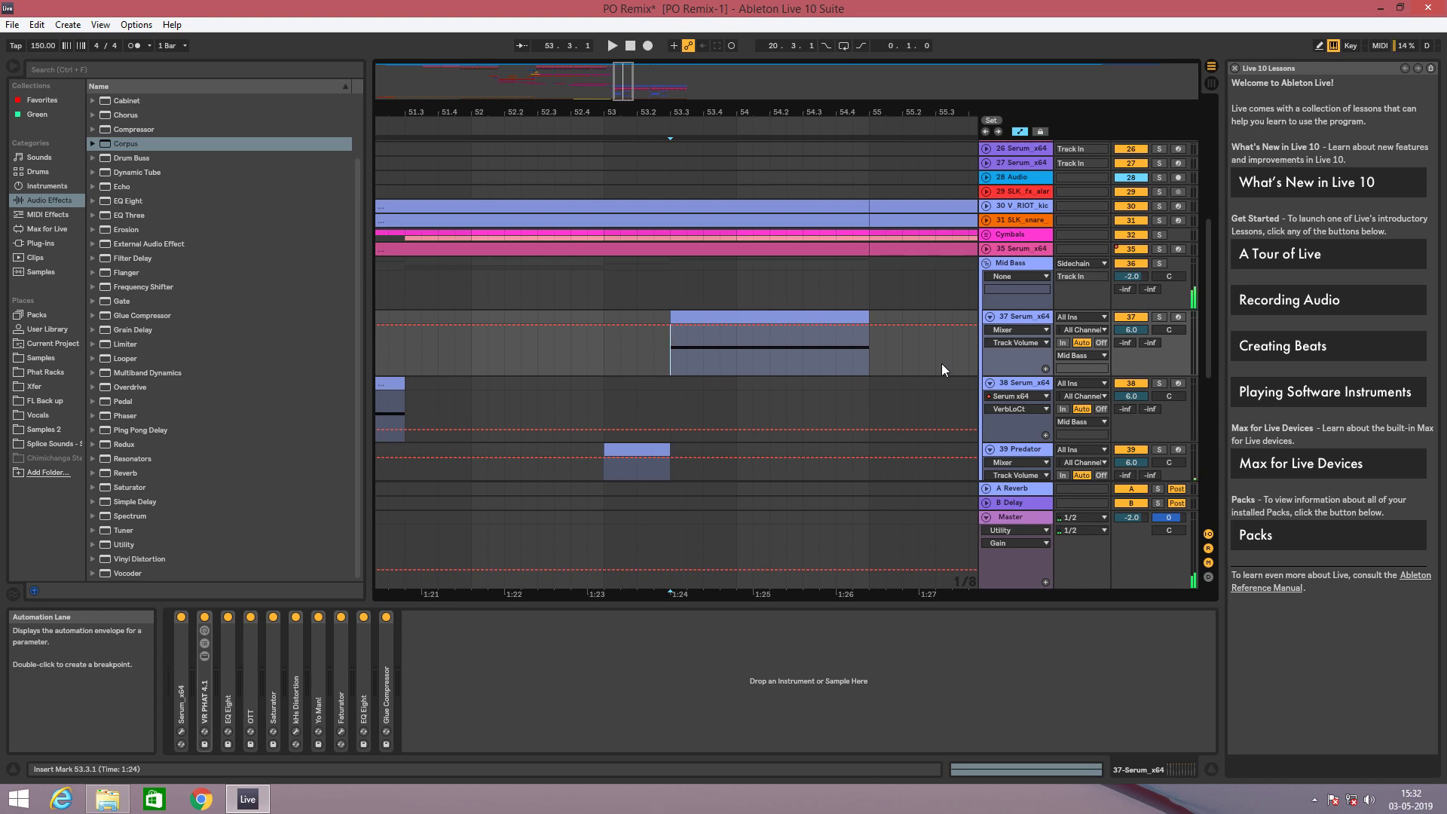
key(space)
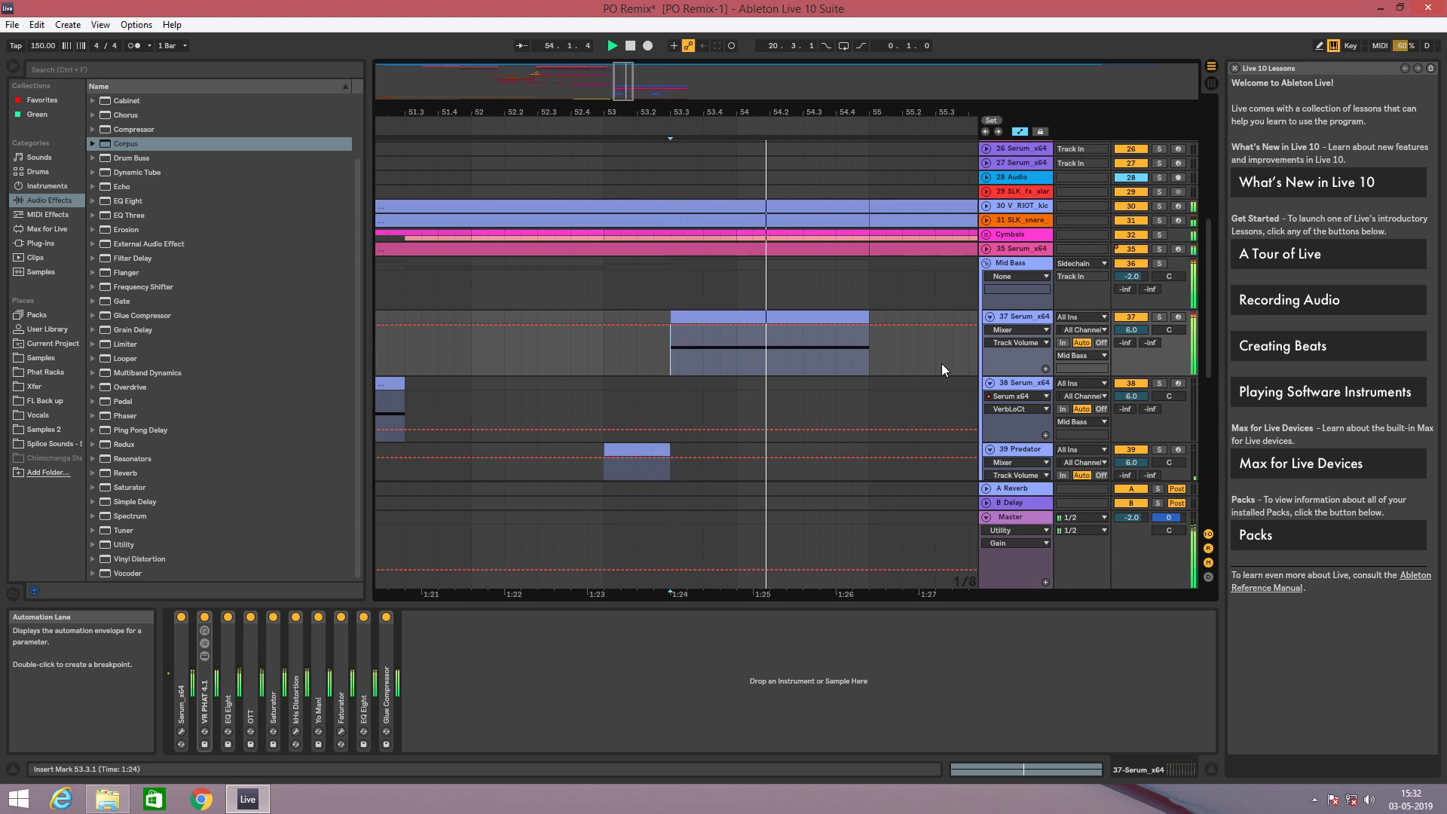
key(space)
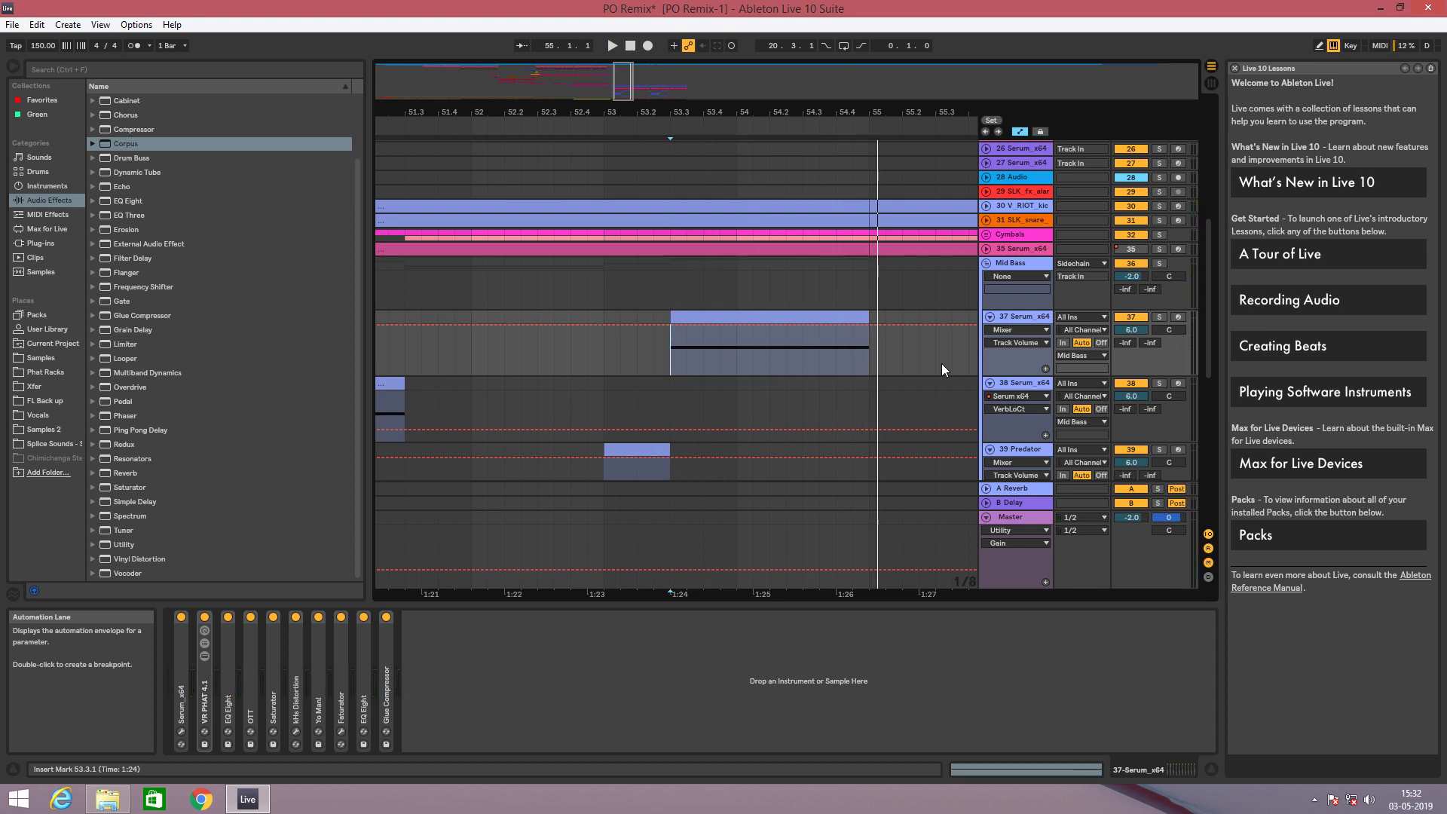
key(space)
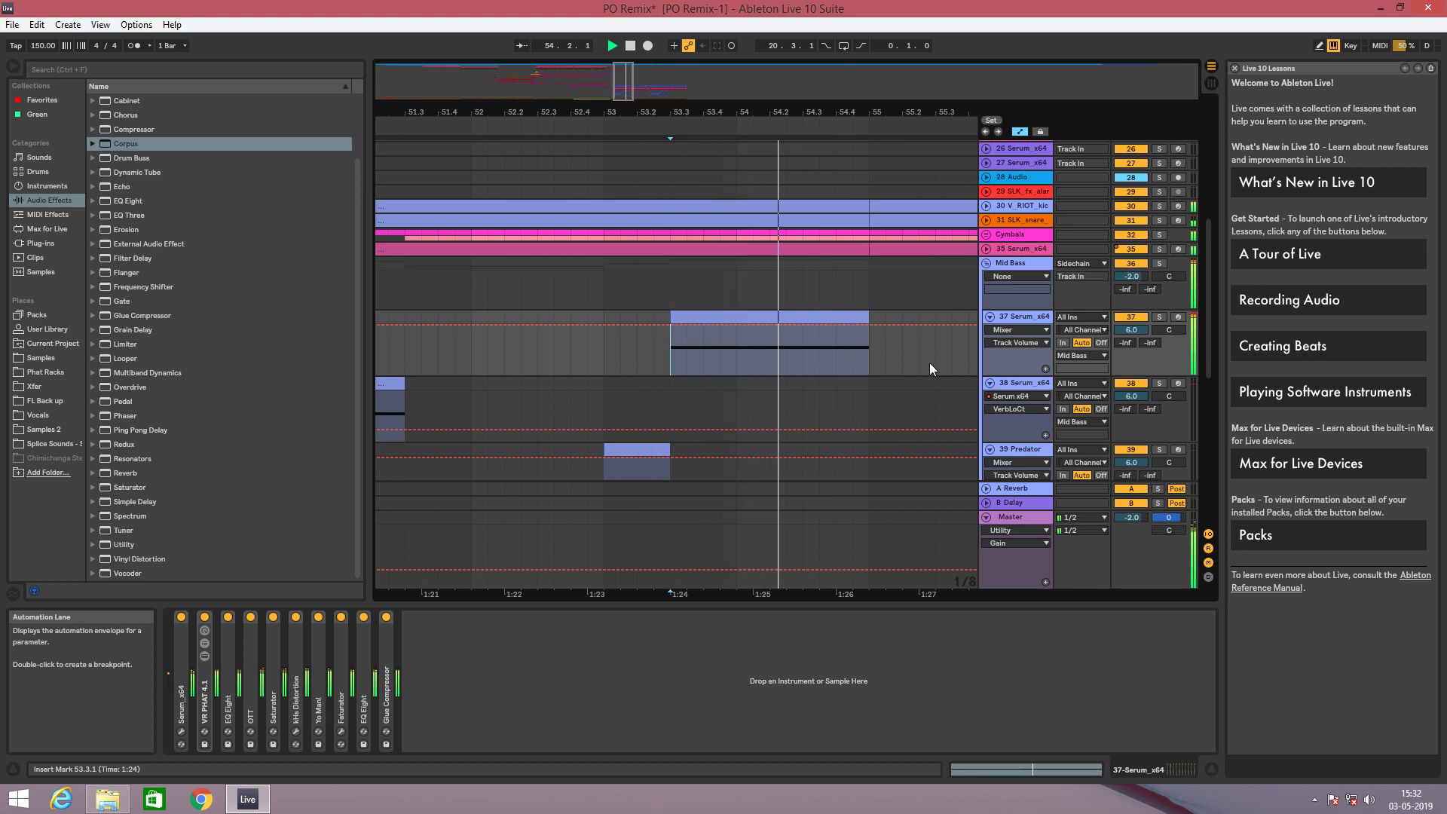
Unfold Serum on track 37, view the BS Too Much Sugar patch in its plug-in window past the wavetable notice, and close the window.
click(1010, 316)
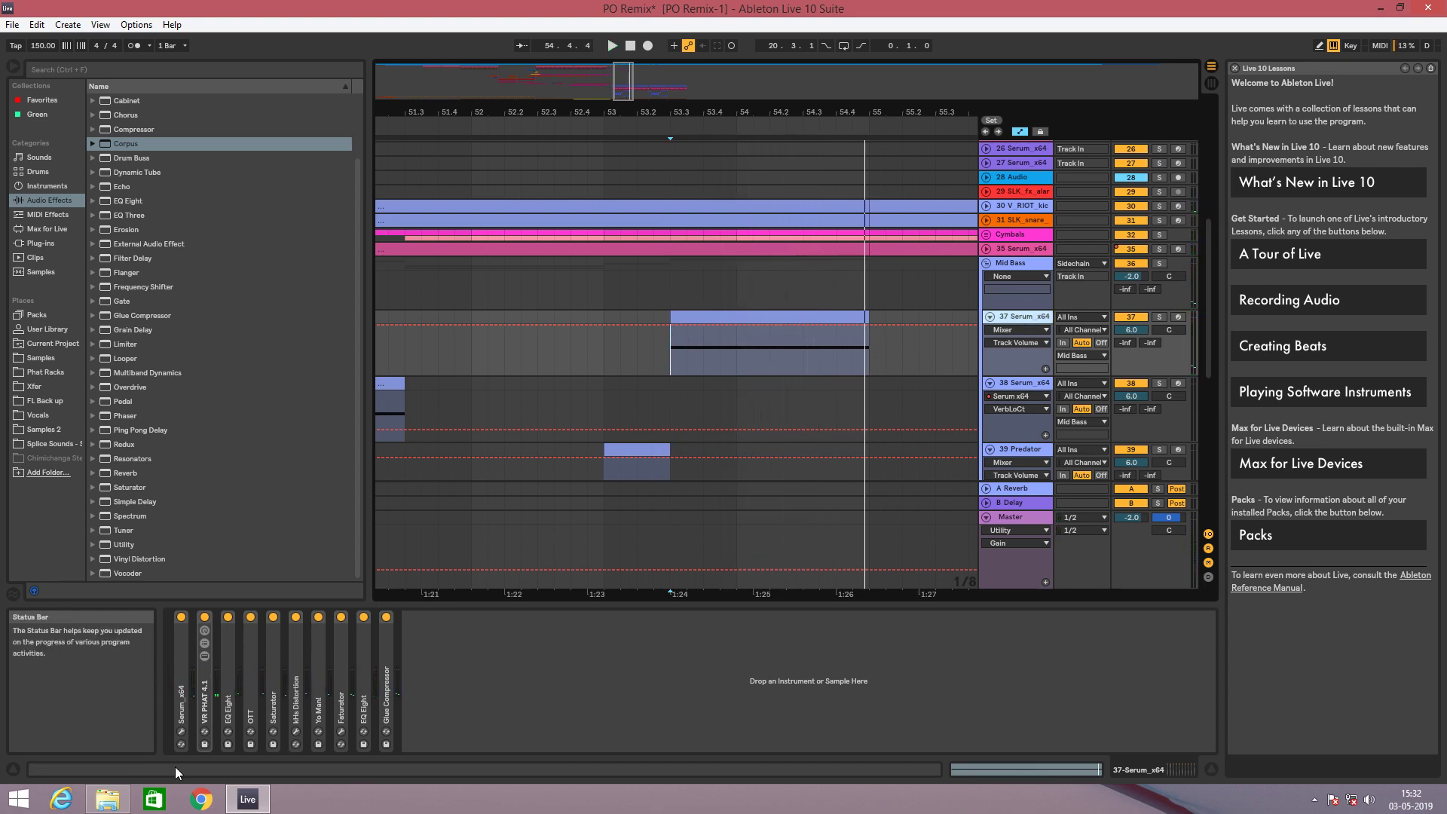
double_click(177, 656)
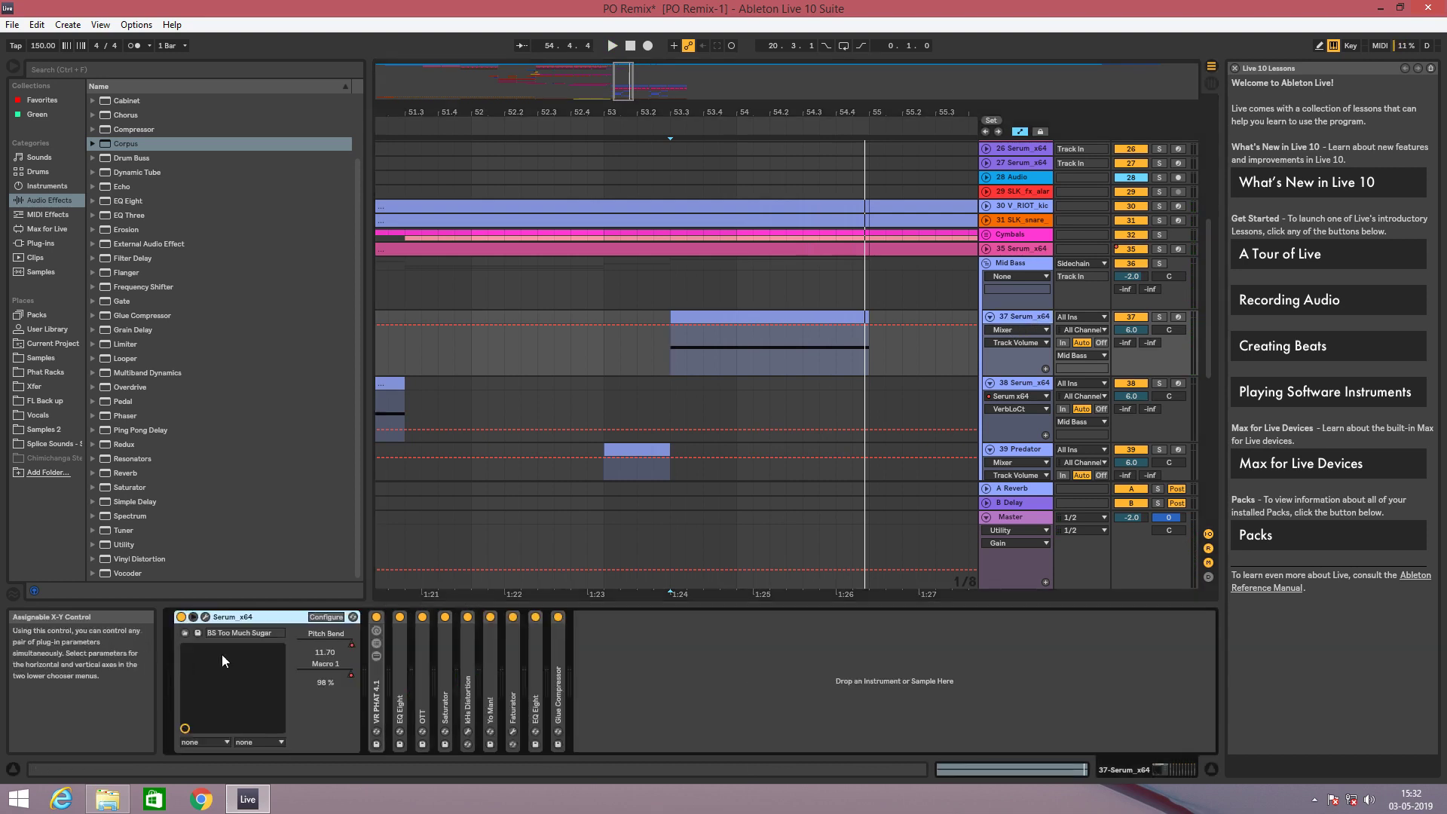
click(205, 618)
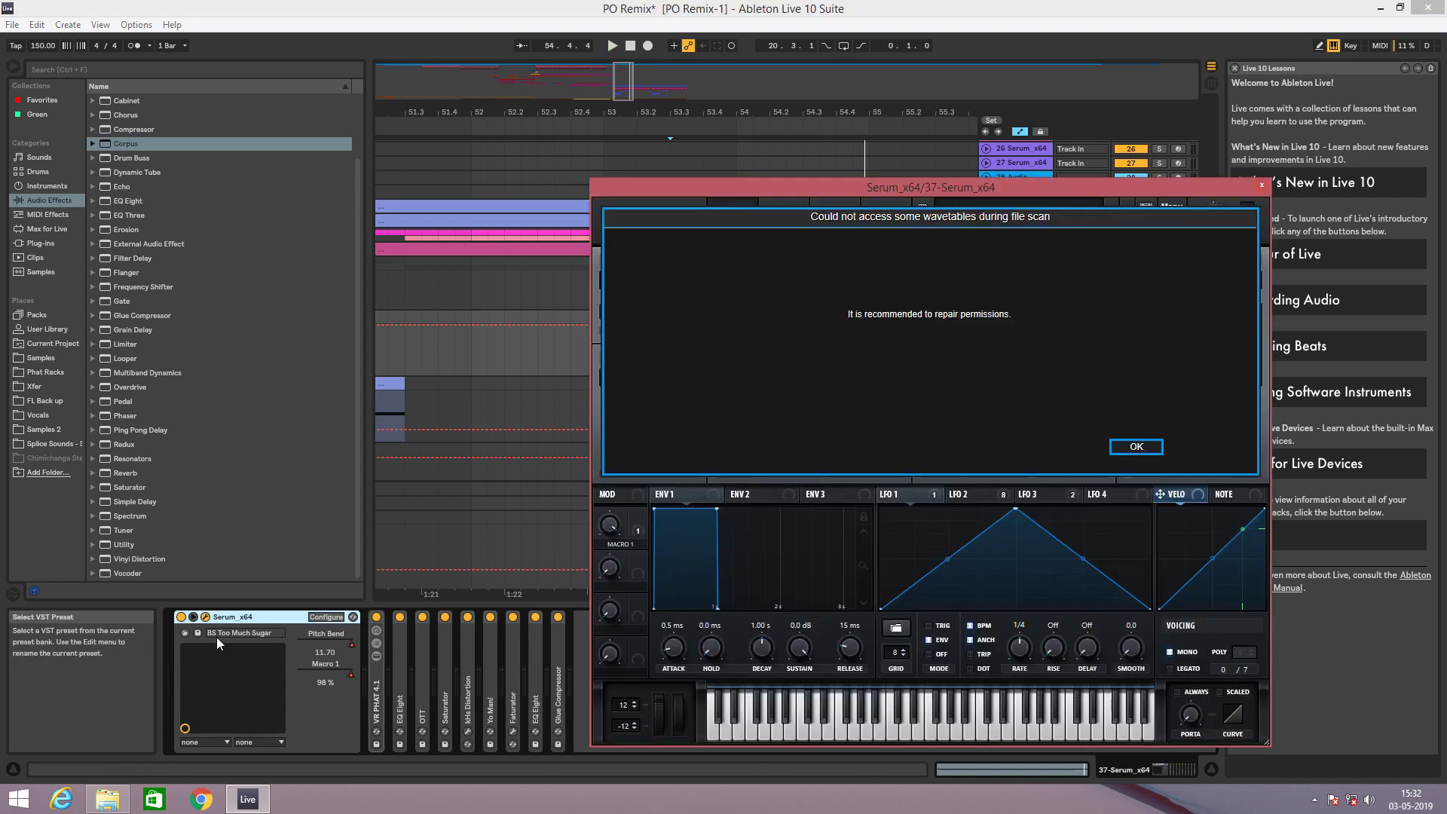
click(1140, 445)
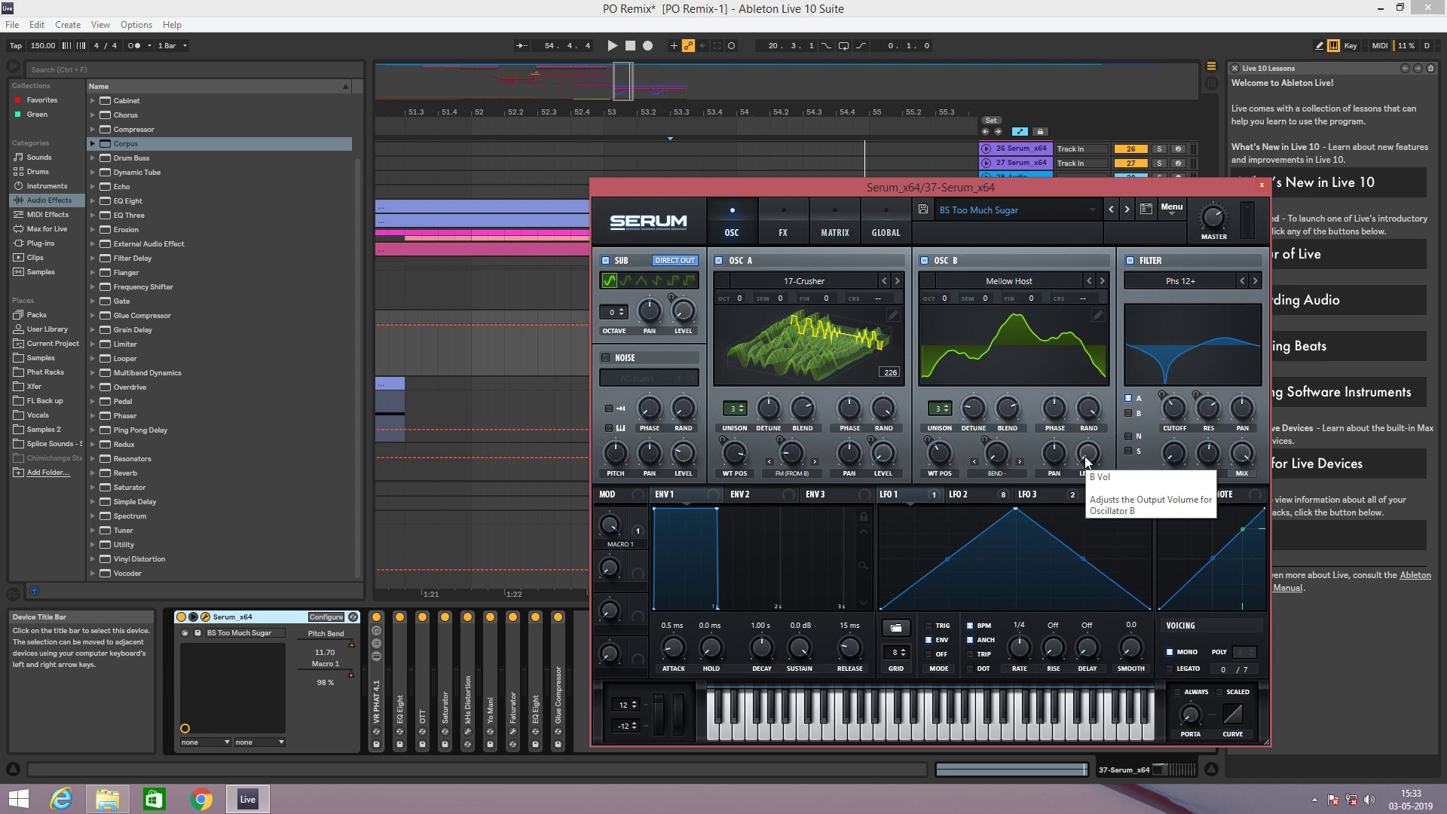
click(1264, 188)
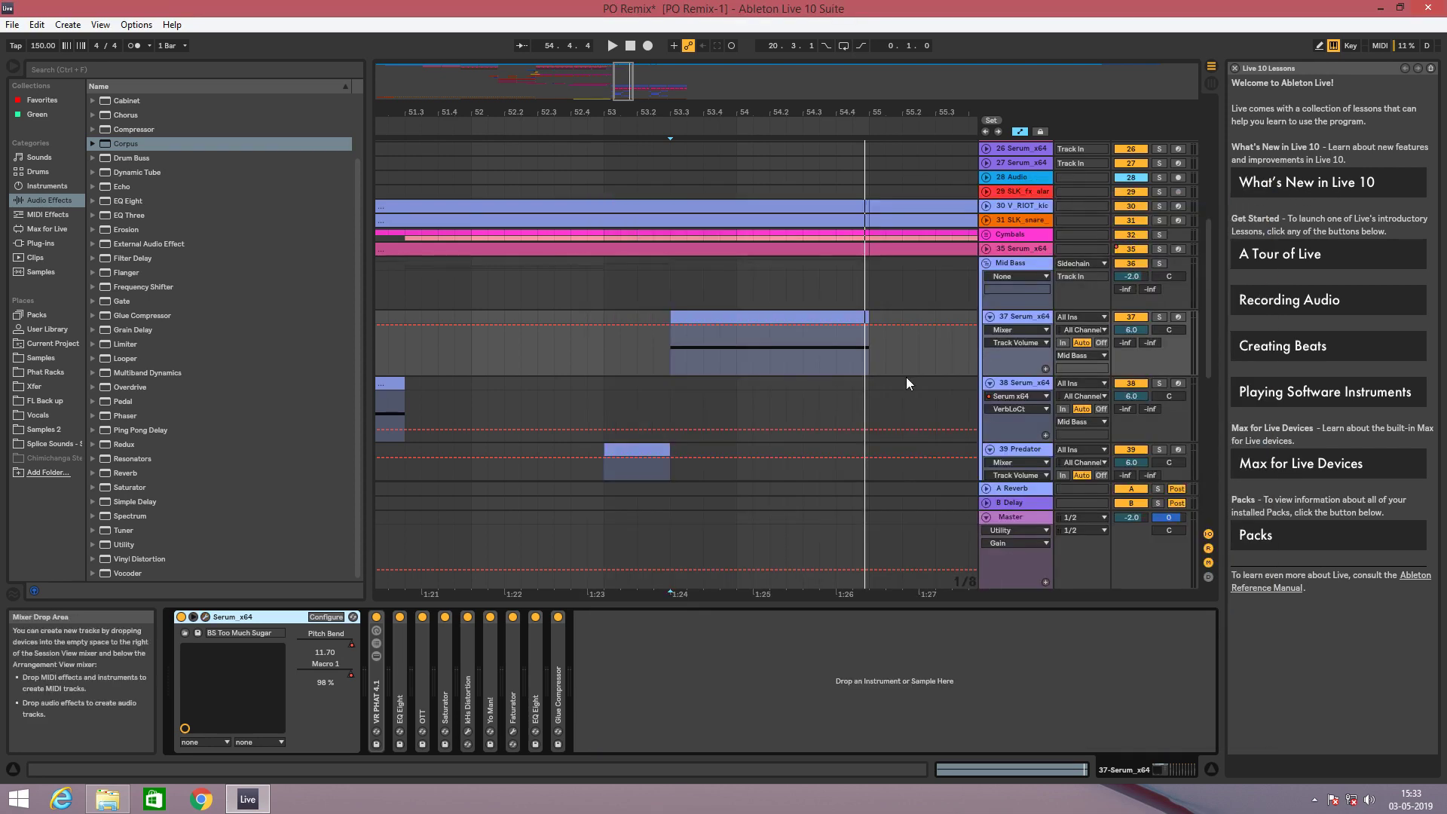
Show and hide the VR PHAT 4.1 rack's chain list, and unfold the EQ Eight that follows it.
click(377, 701)
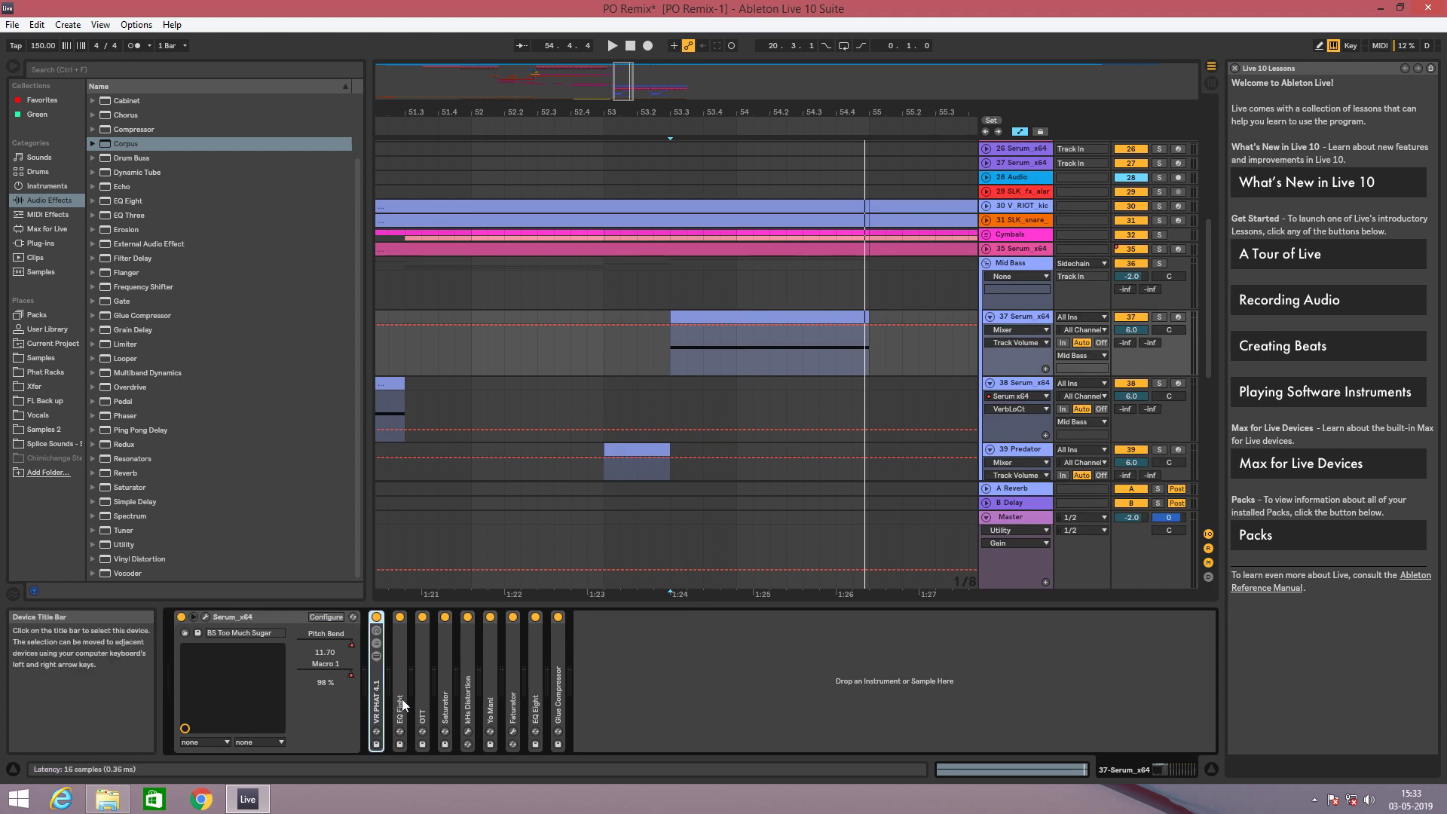
click(376, 643)
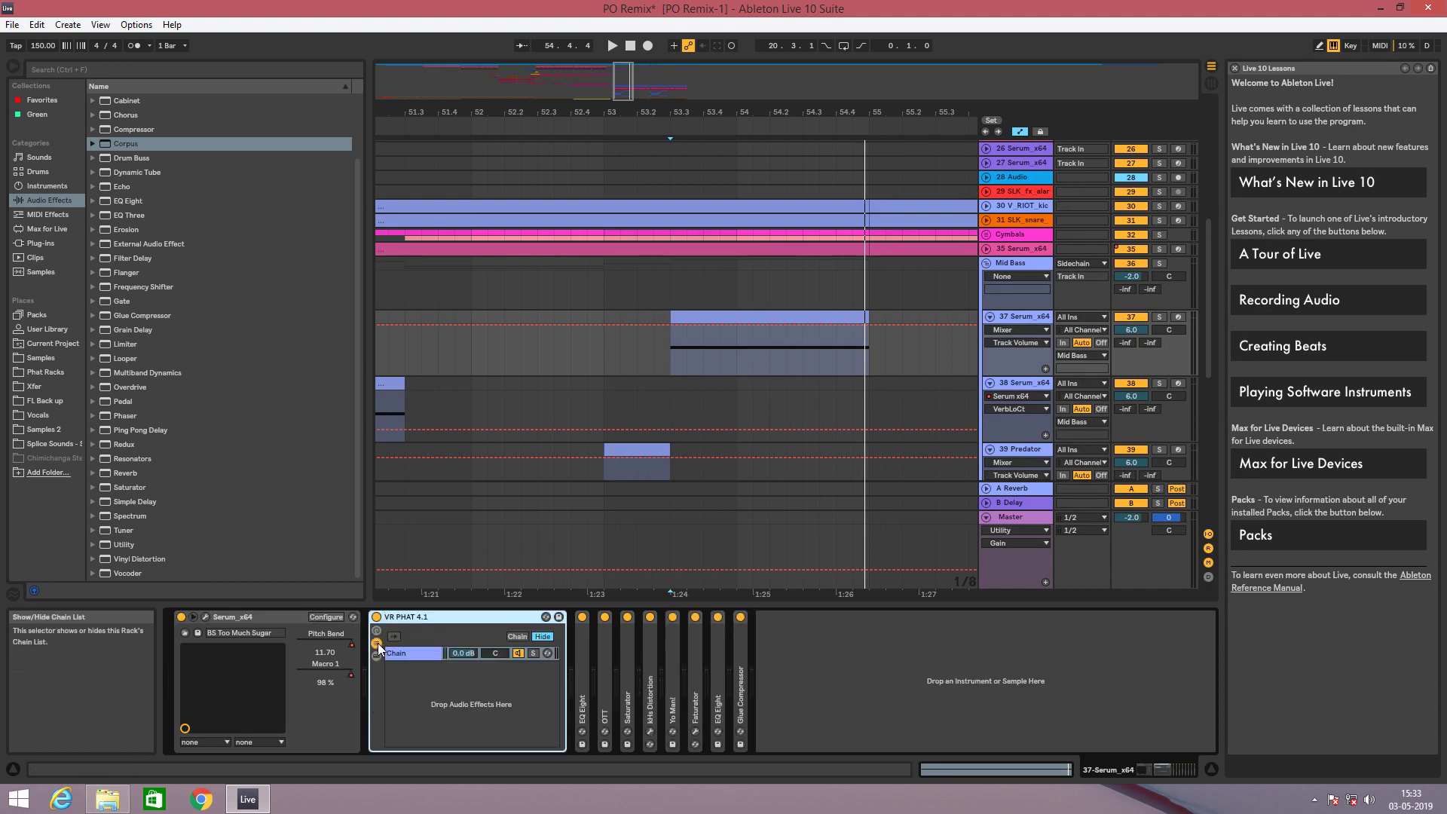
click(378, 646)
double_click(396, 673)
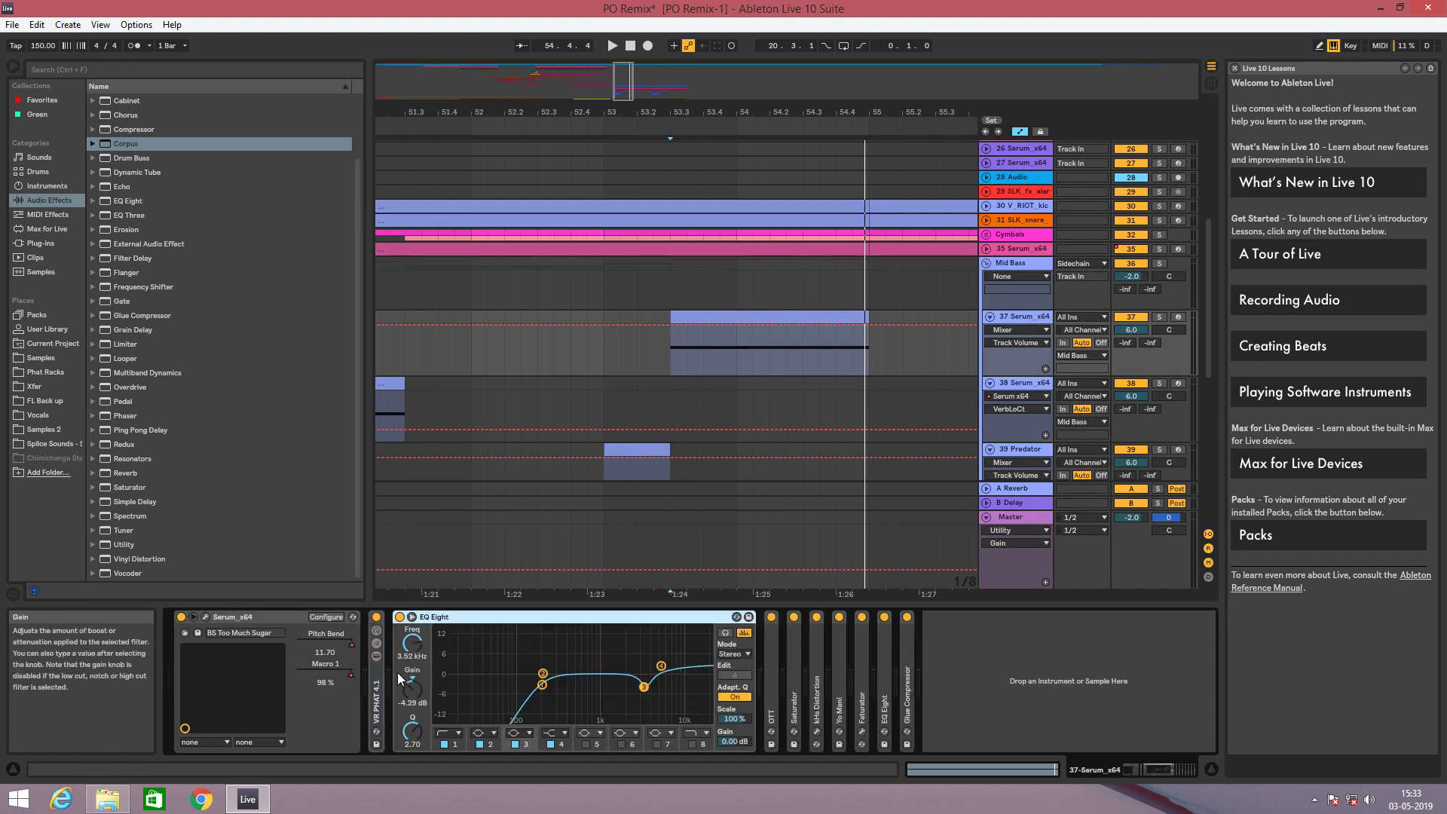
Unfold OTT on track 37 and select band 4 of the neighbouring EQ Eight to inspect its settings.
double_click(770, 698)
drag(1143, 771, 1154, 772)
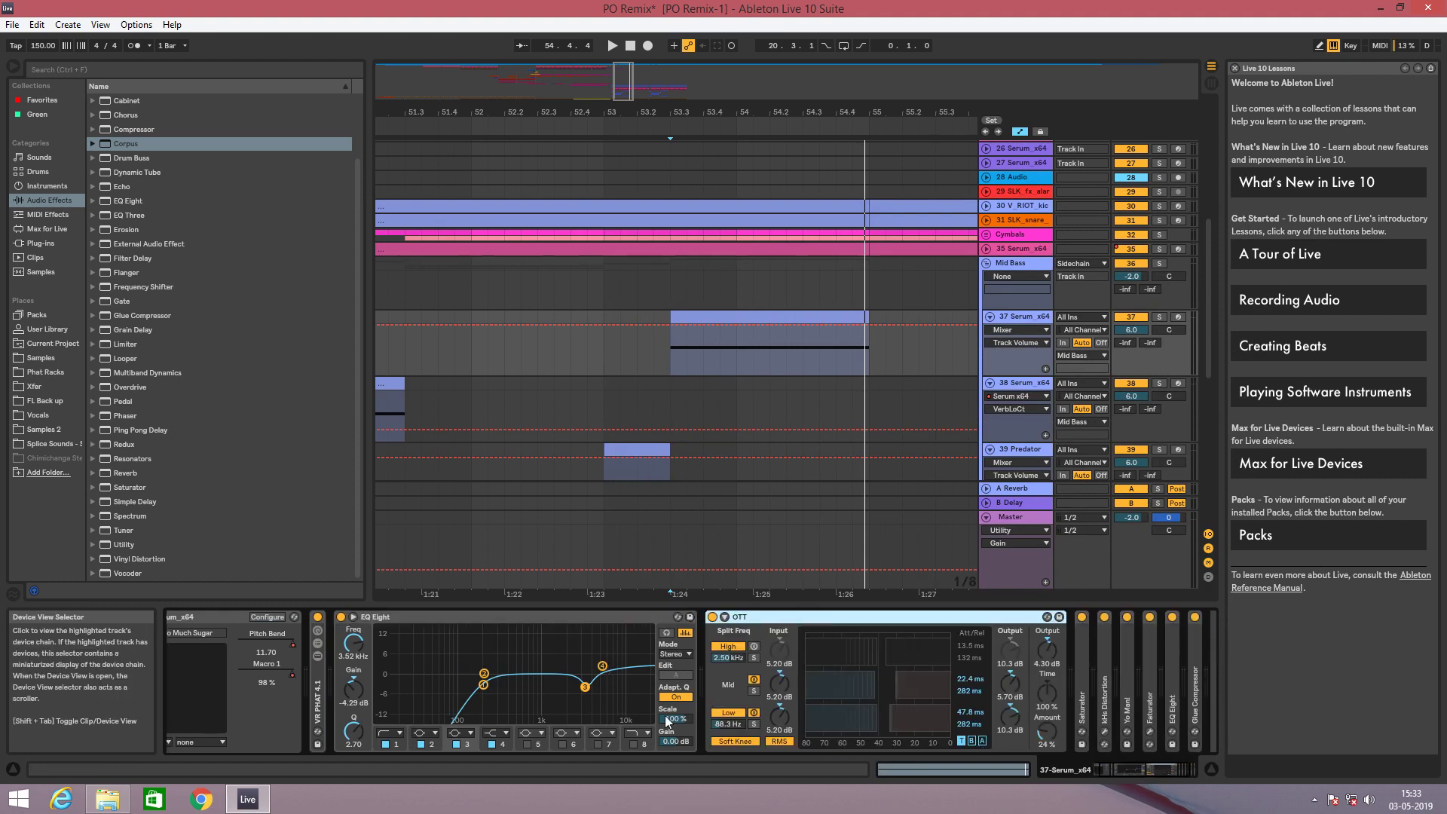
click(584, 705)
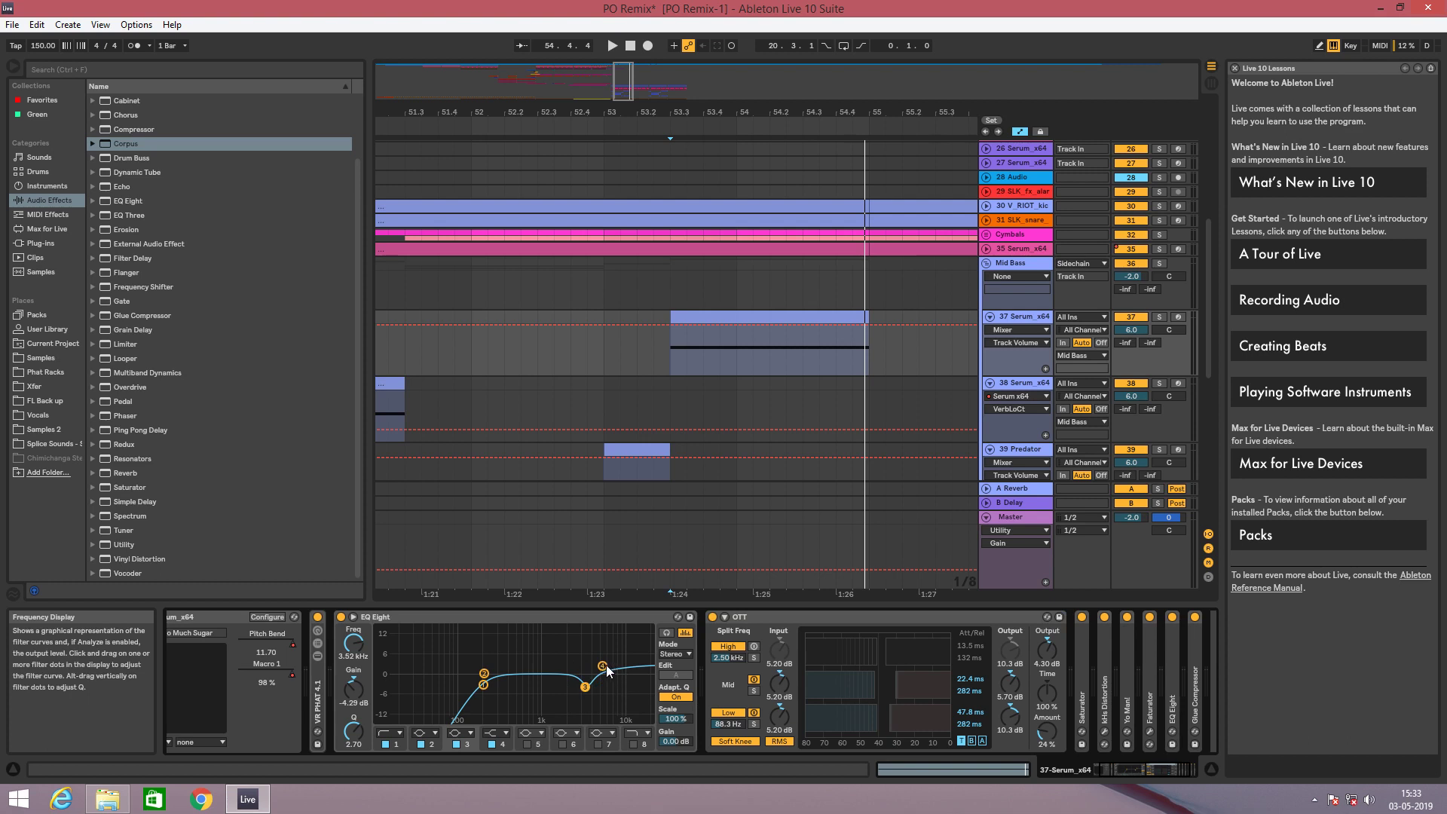
click(505, 744)
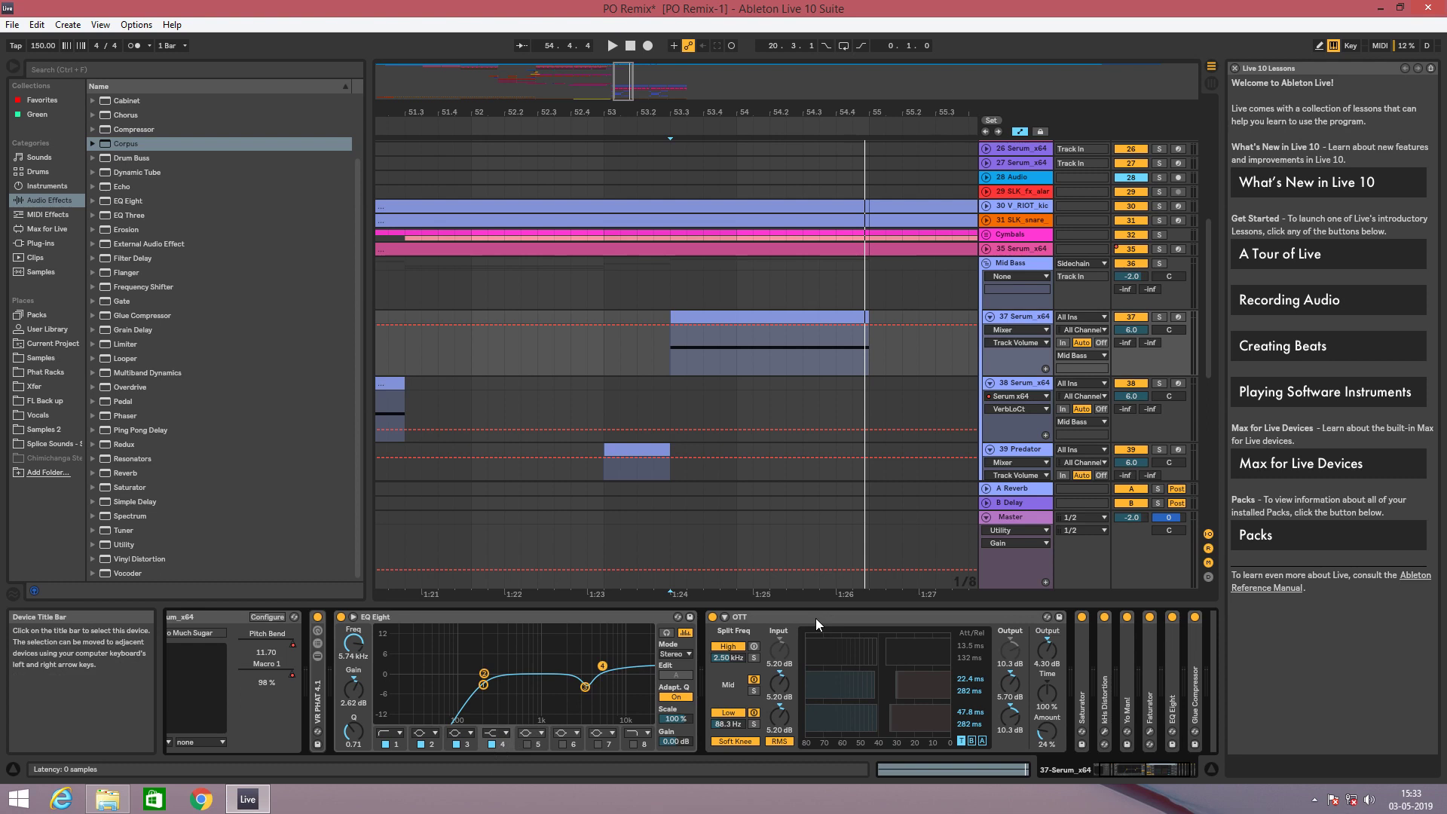
Unfold kHs Distortion, Faturator and the closing Glue Compressor in track 37's effects chain to inspect them.
drag(1130, 780, 1146, 772)
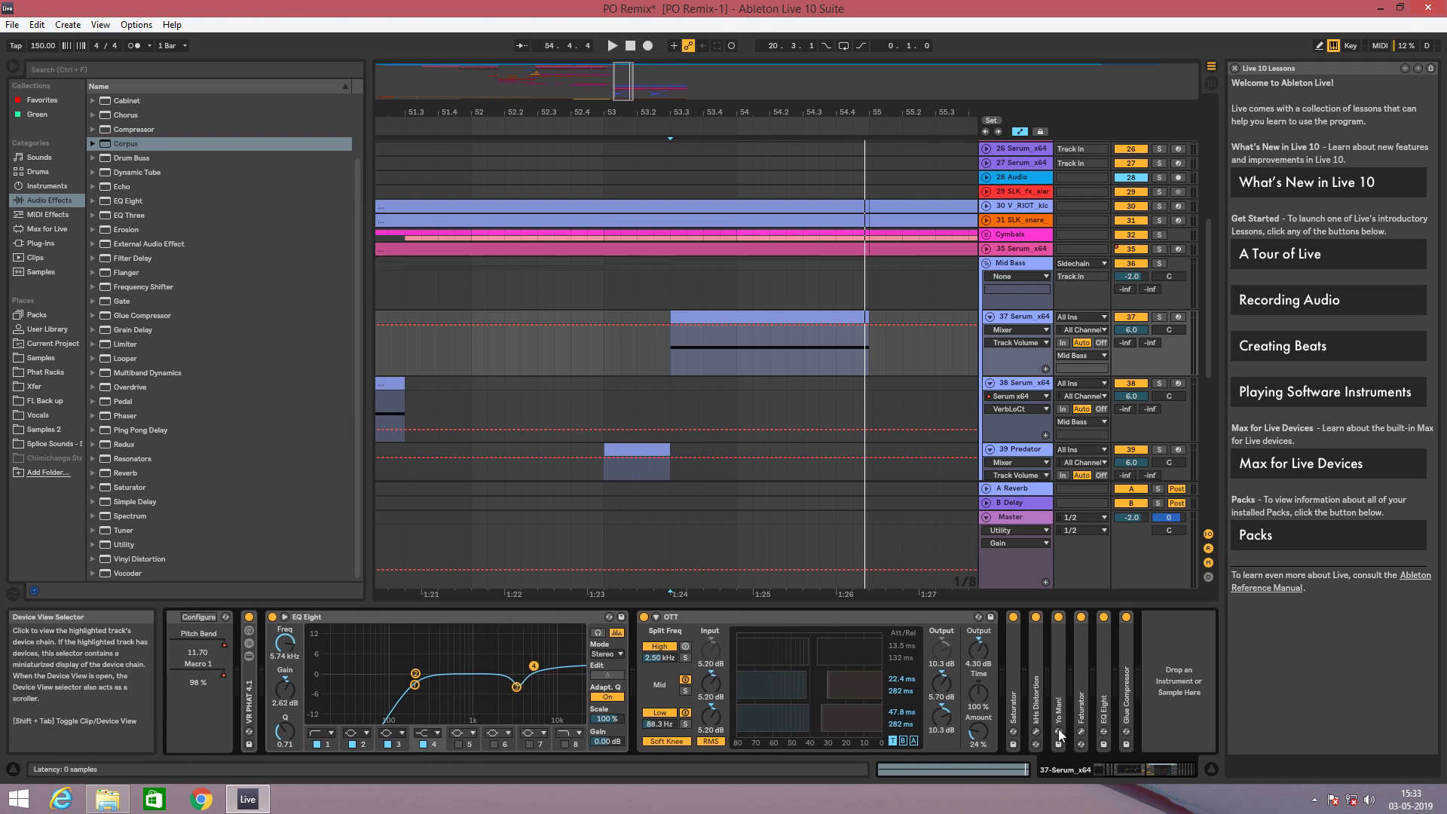
double_click(1034, 705)
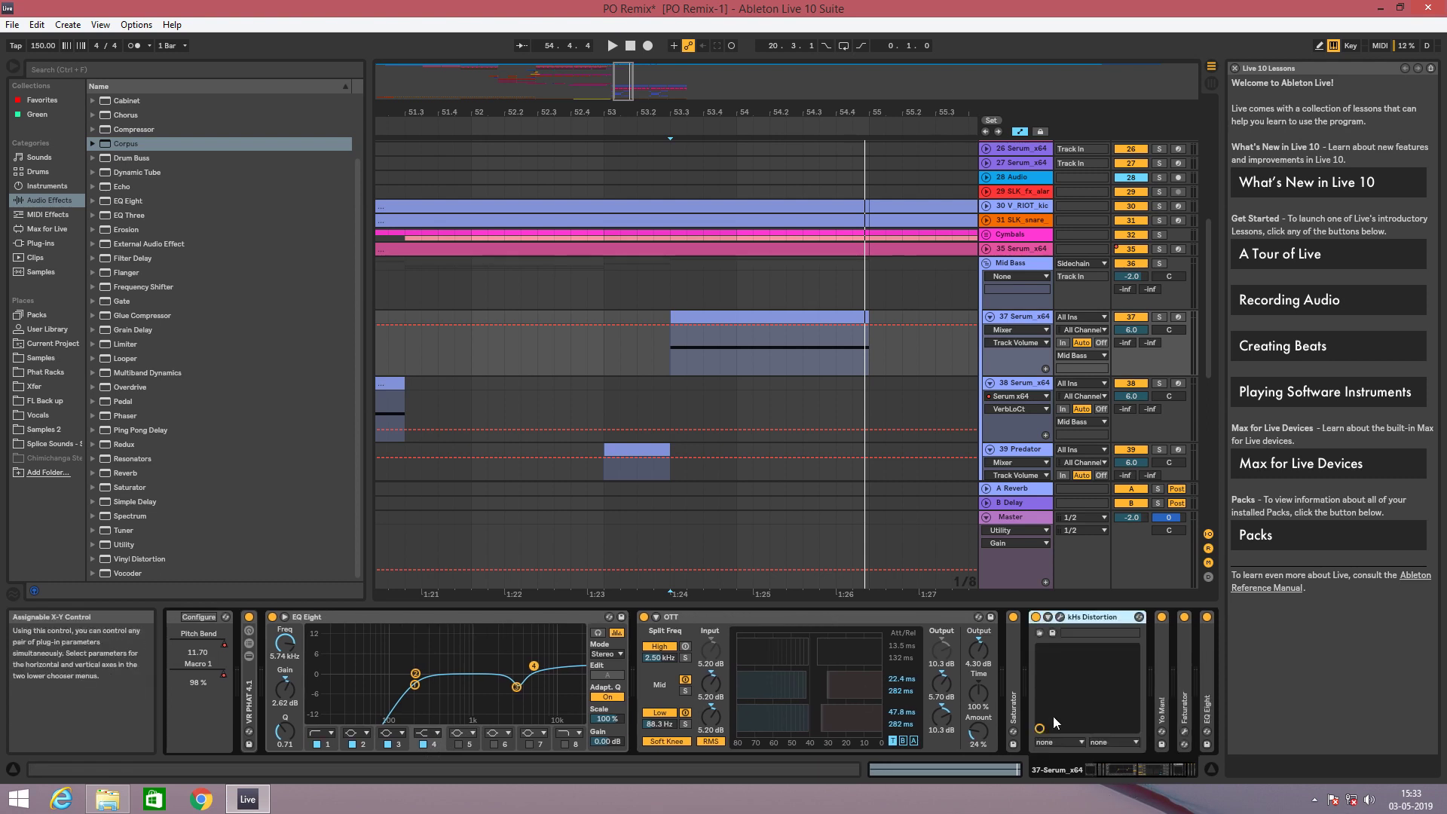
drag(1132, 765, 1158, 766)
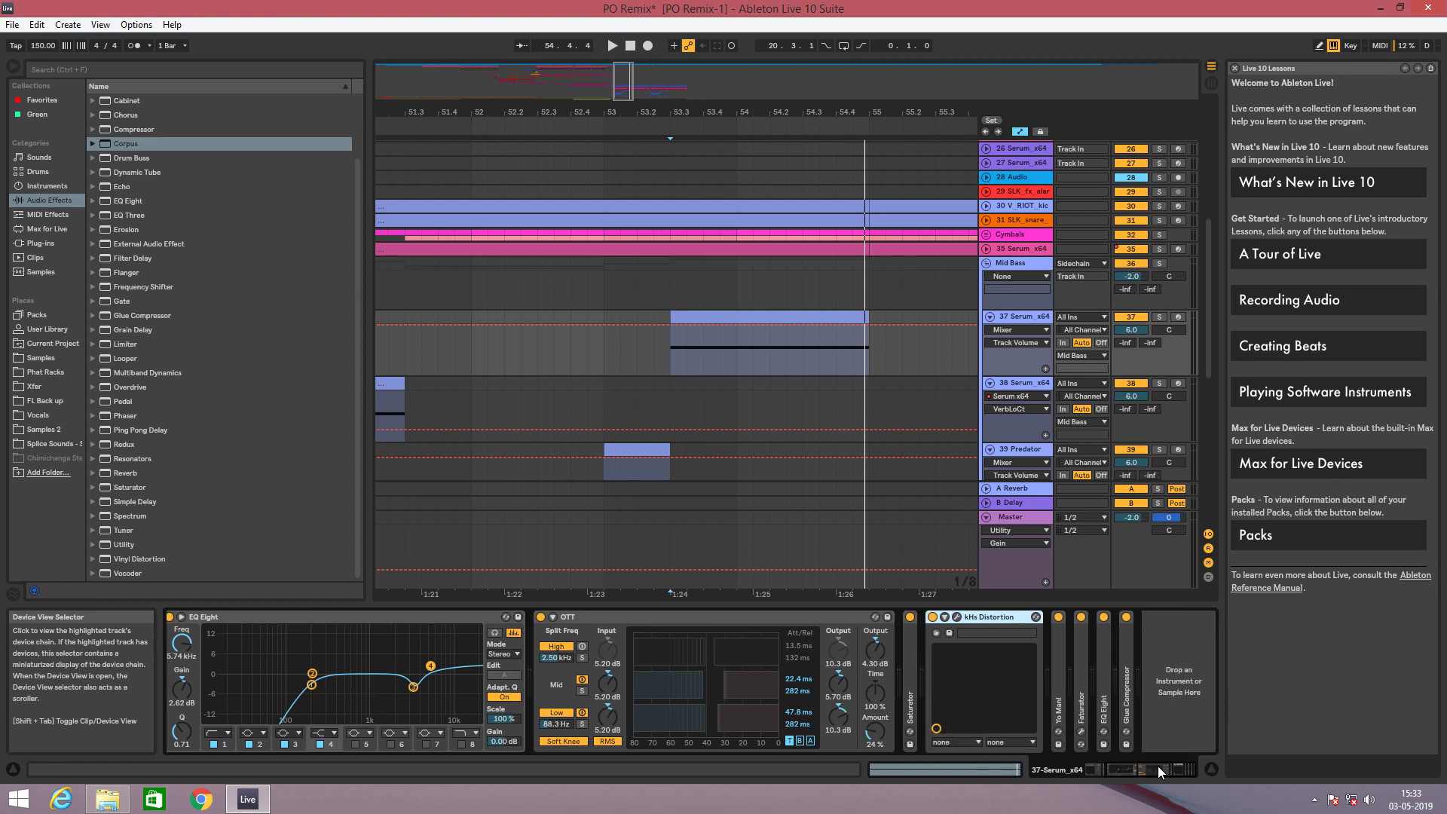
double_click(1084, 686)
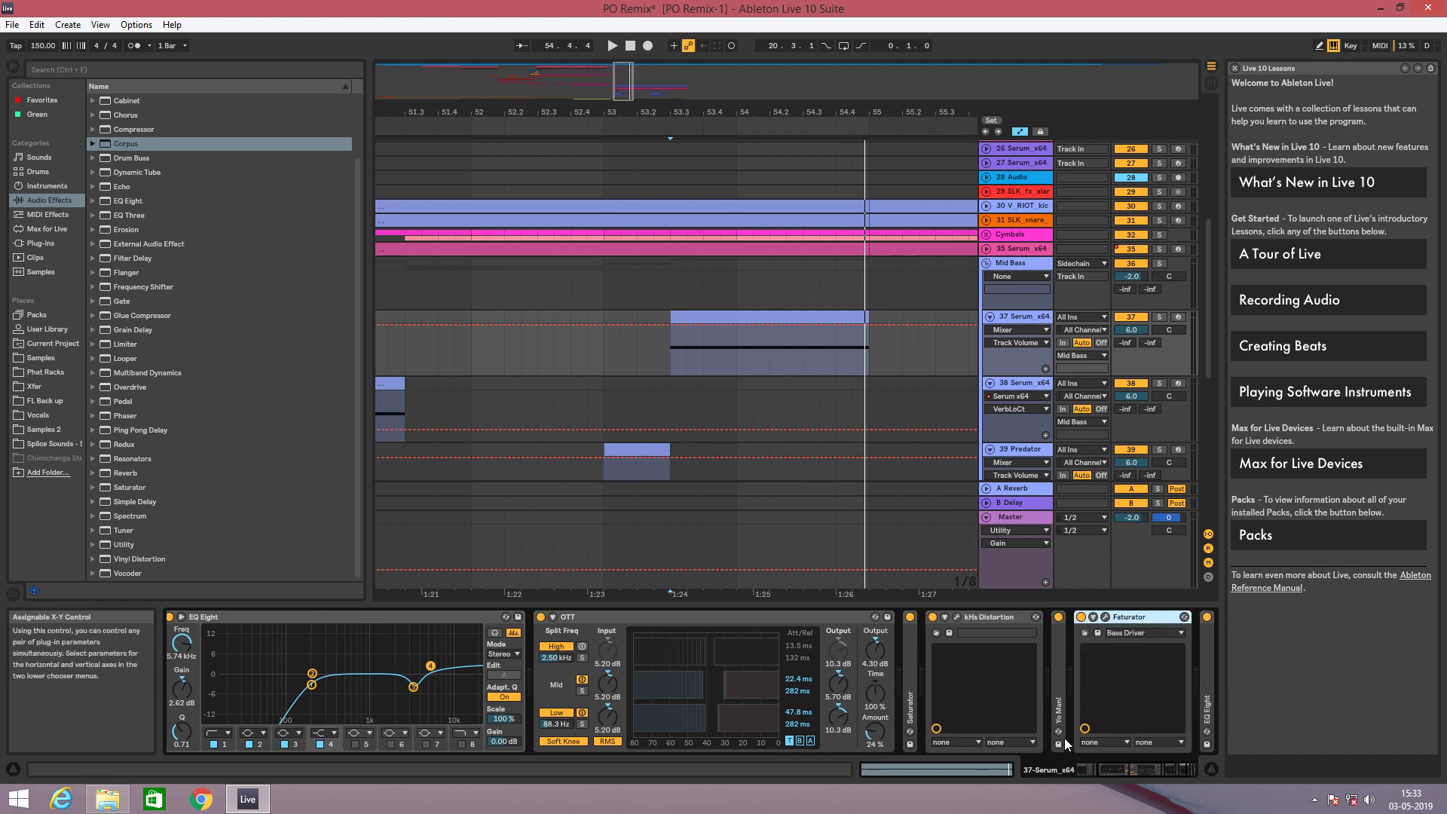
drag(1124, 766, 1161, 772)
double_click(1126, 688)
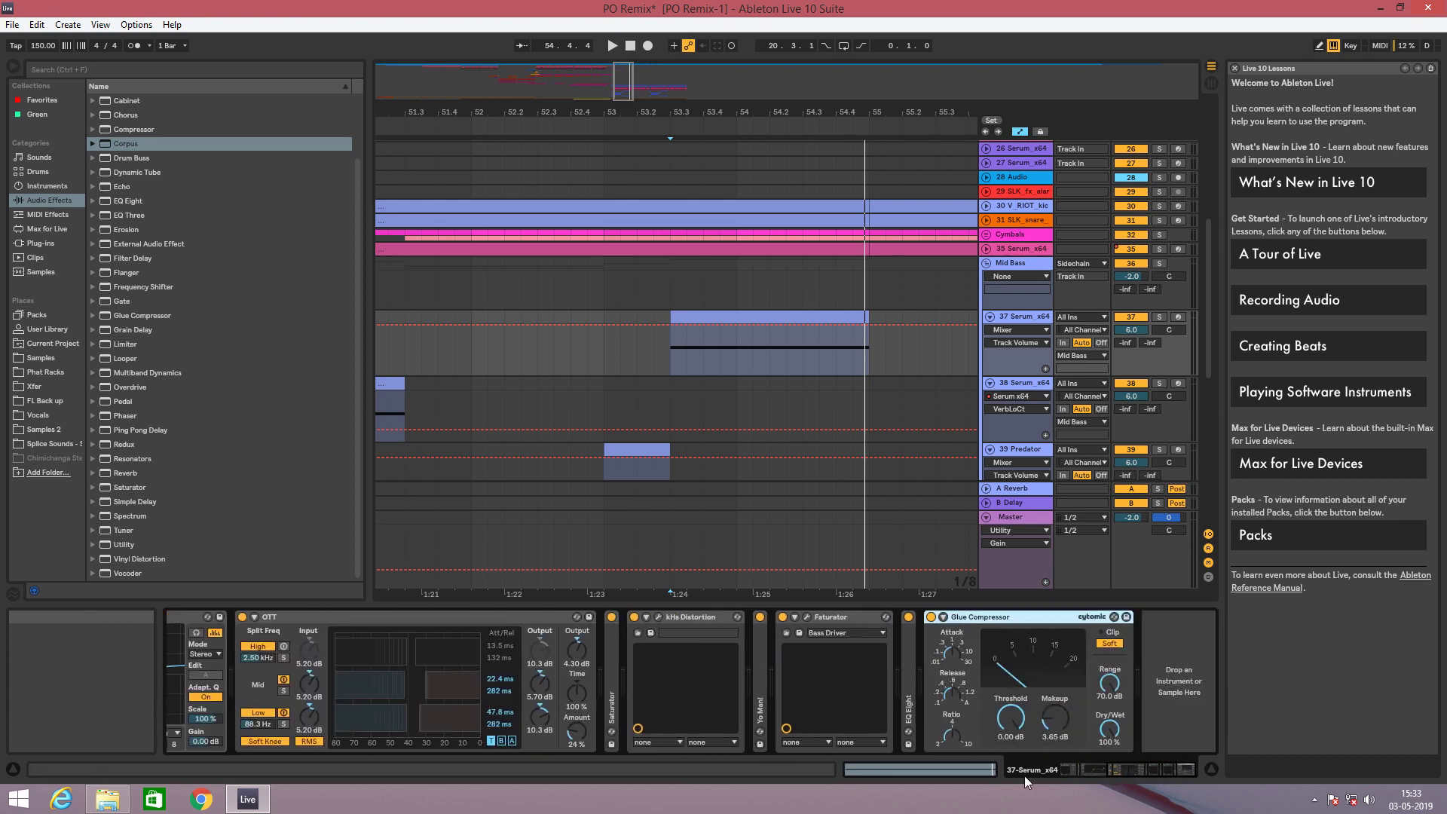
Place the insert marker at 51.1.1 on track 38 and play the combined bass layers up to bar 55.
scroll(918, 426, down, 4)
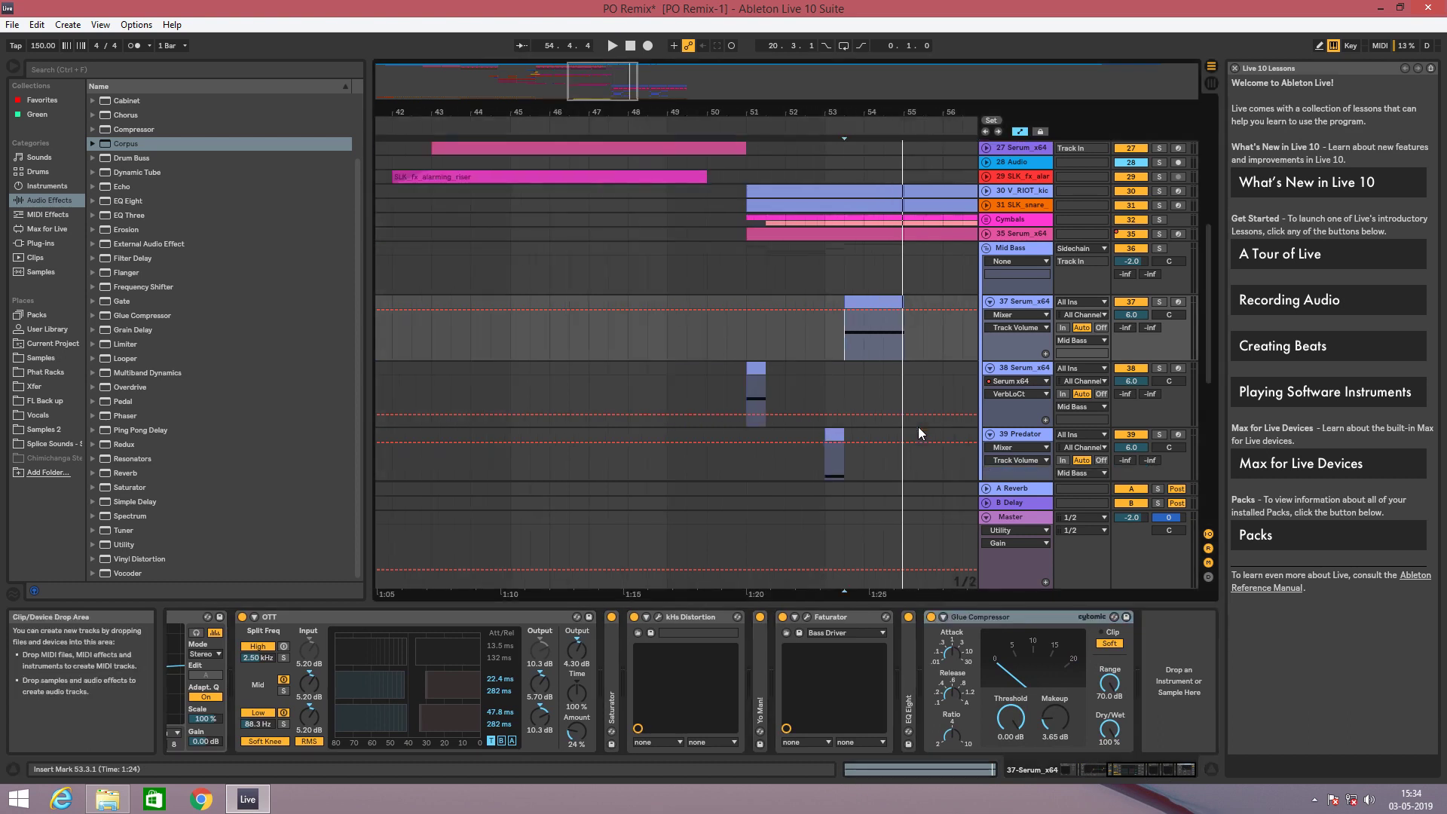
scroll(930, 432, down, 3)
scroll(935, 433, down, 5)
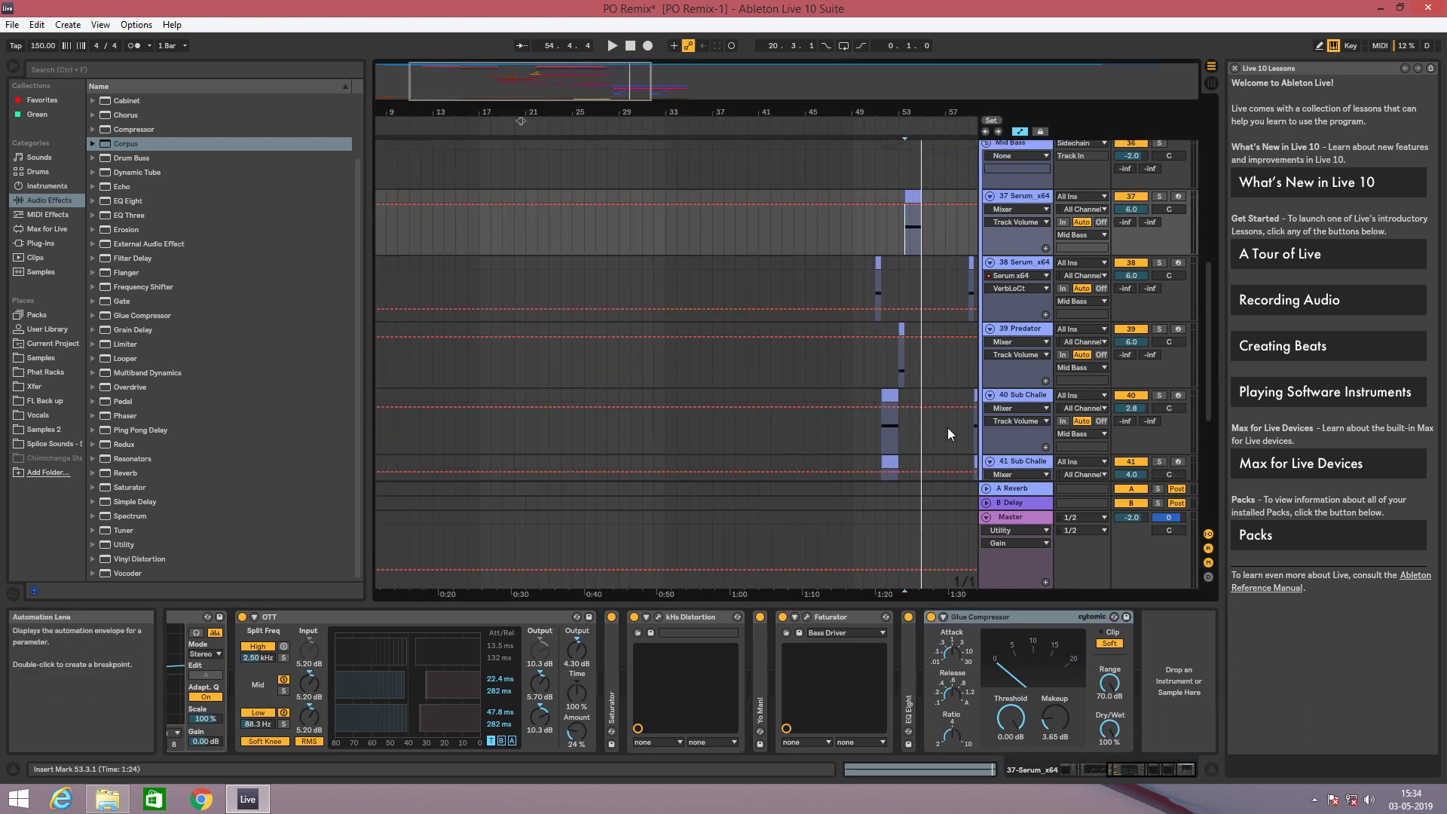
scroll(947, 427, up, 6)
click(578, 273)
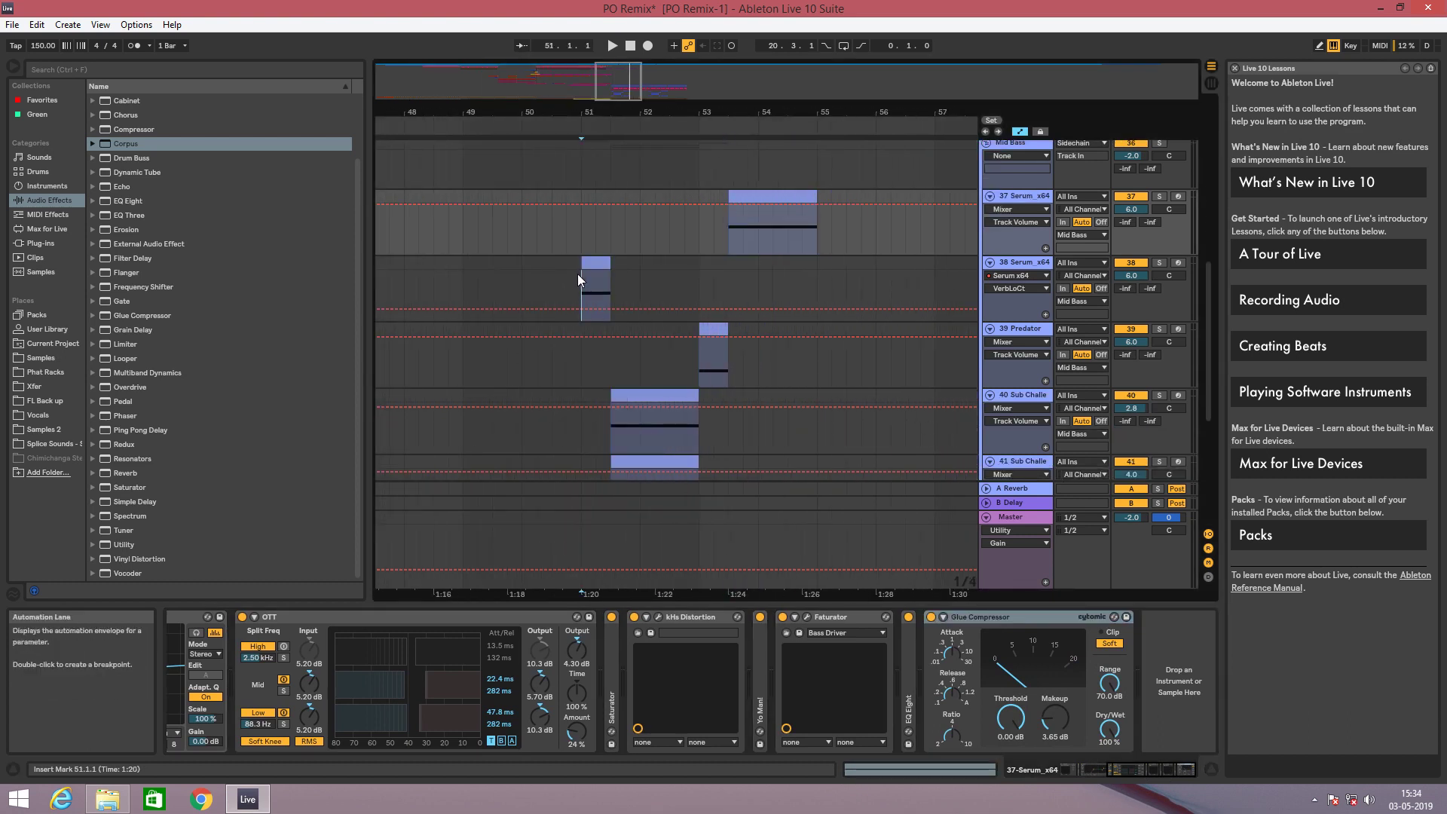
scroll(835, 306, down, 2)
scroll(835, 306, down, 2)
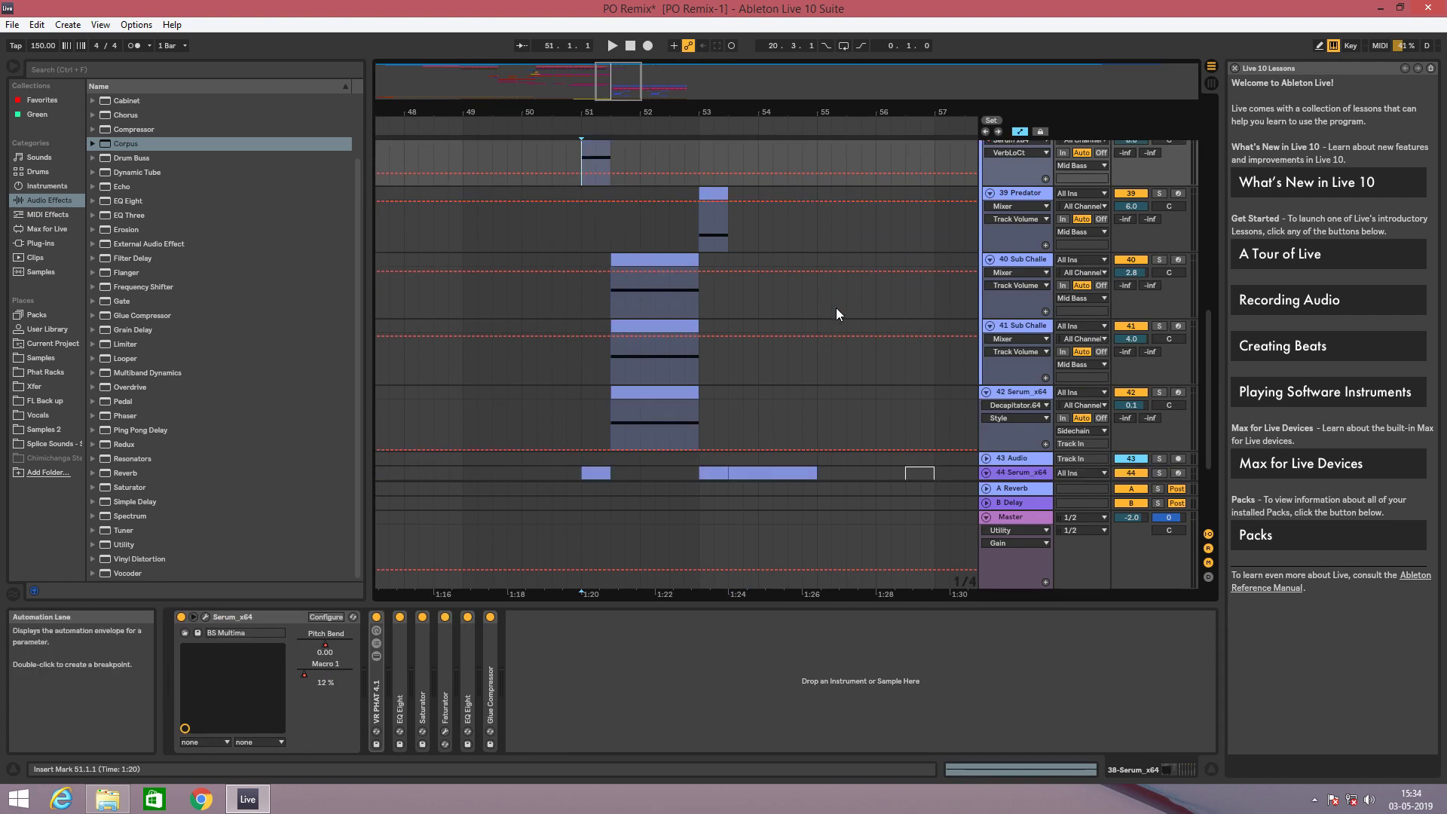
key(space)
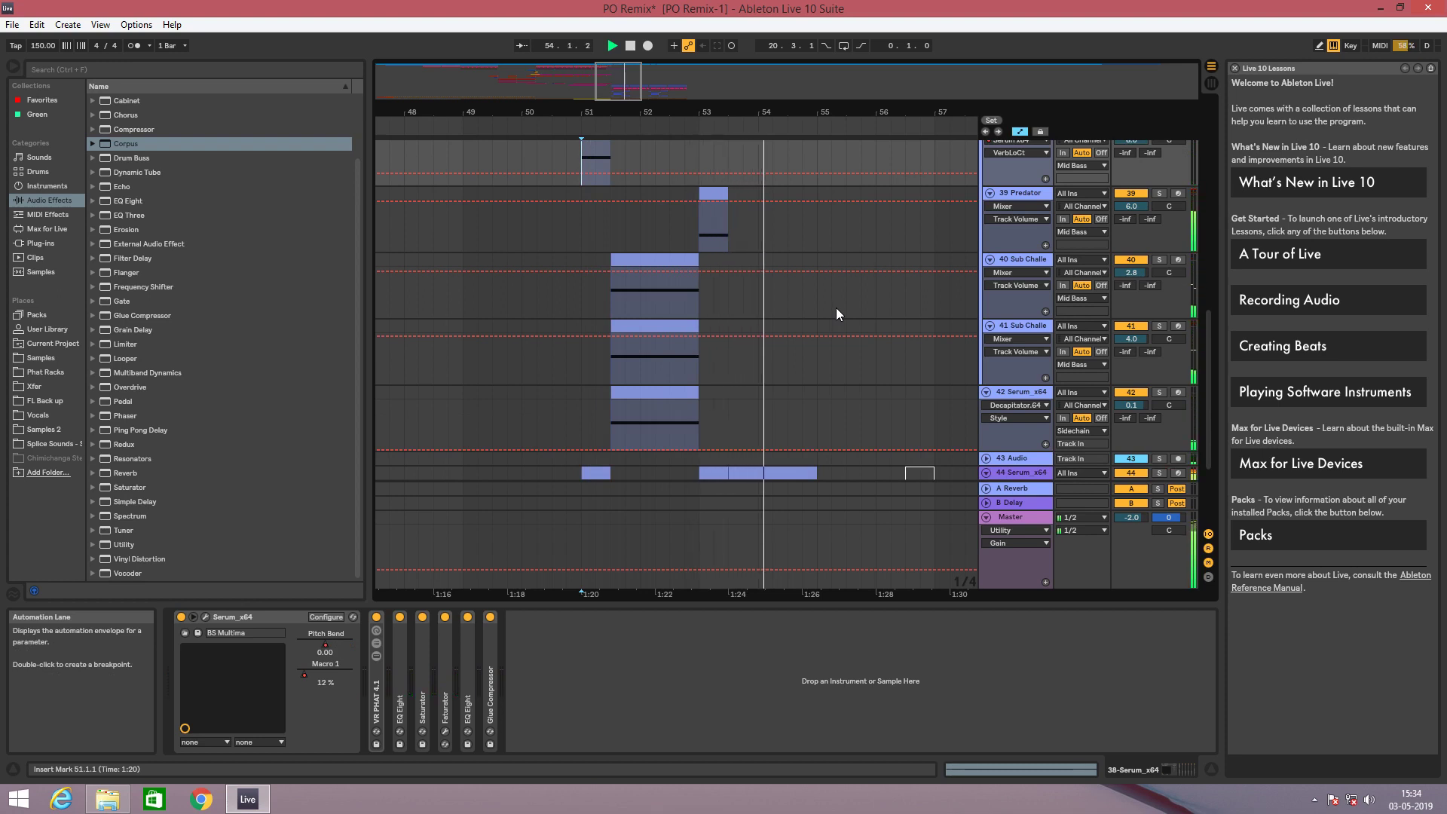
key(space)
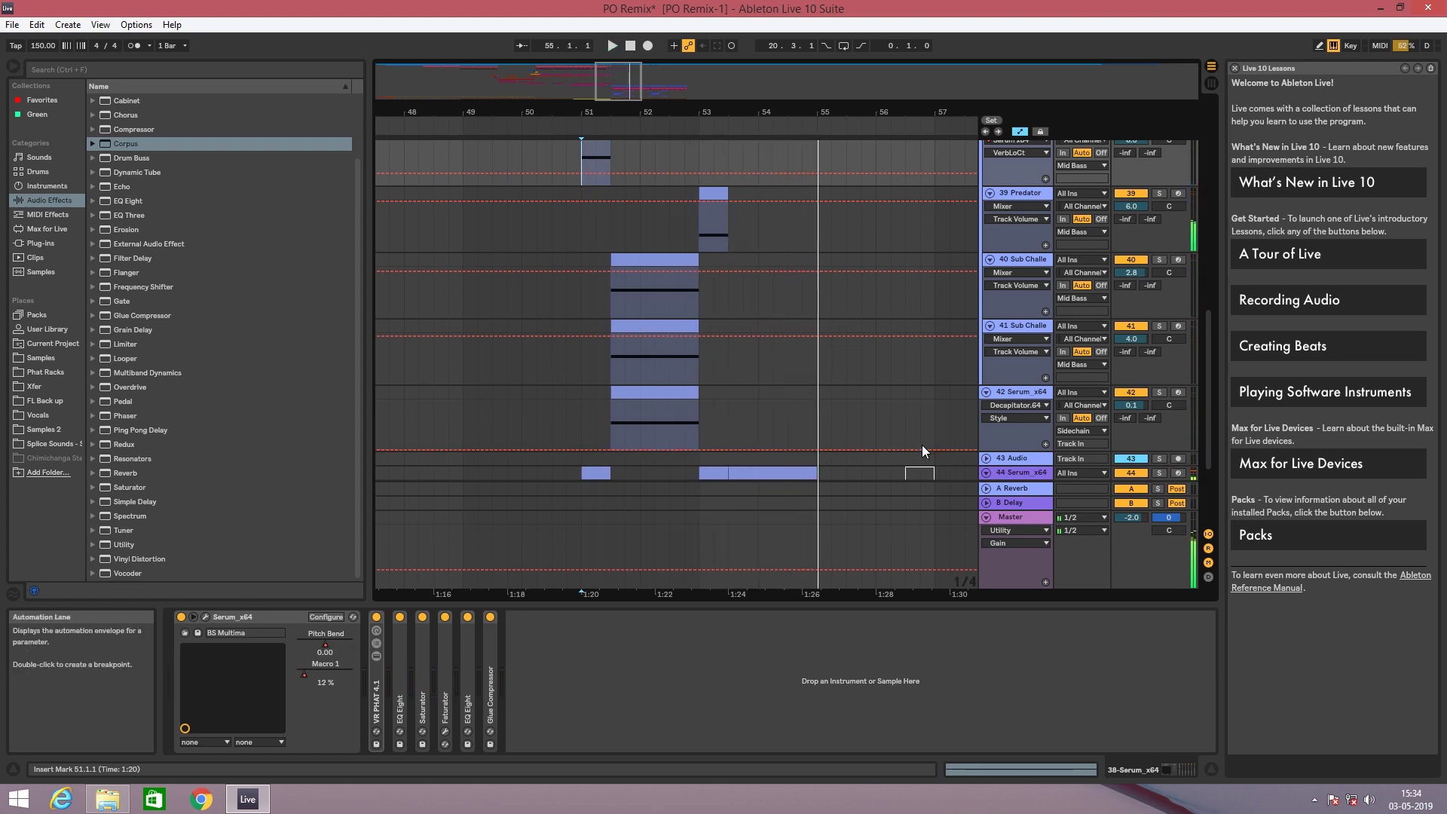
scroll(918, 450, up, 2)
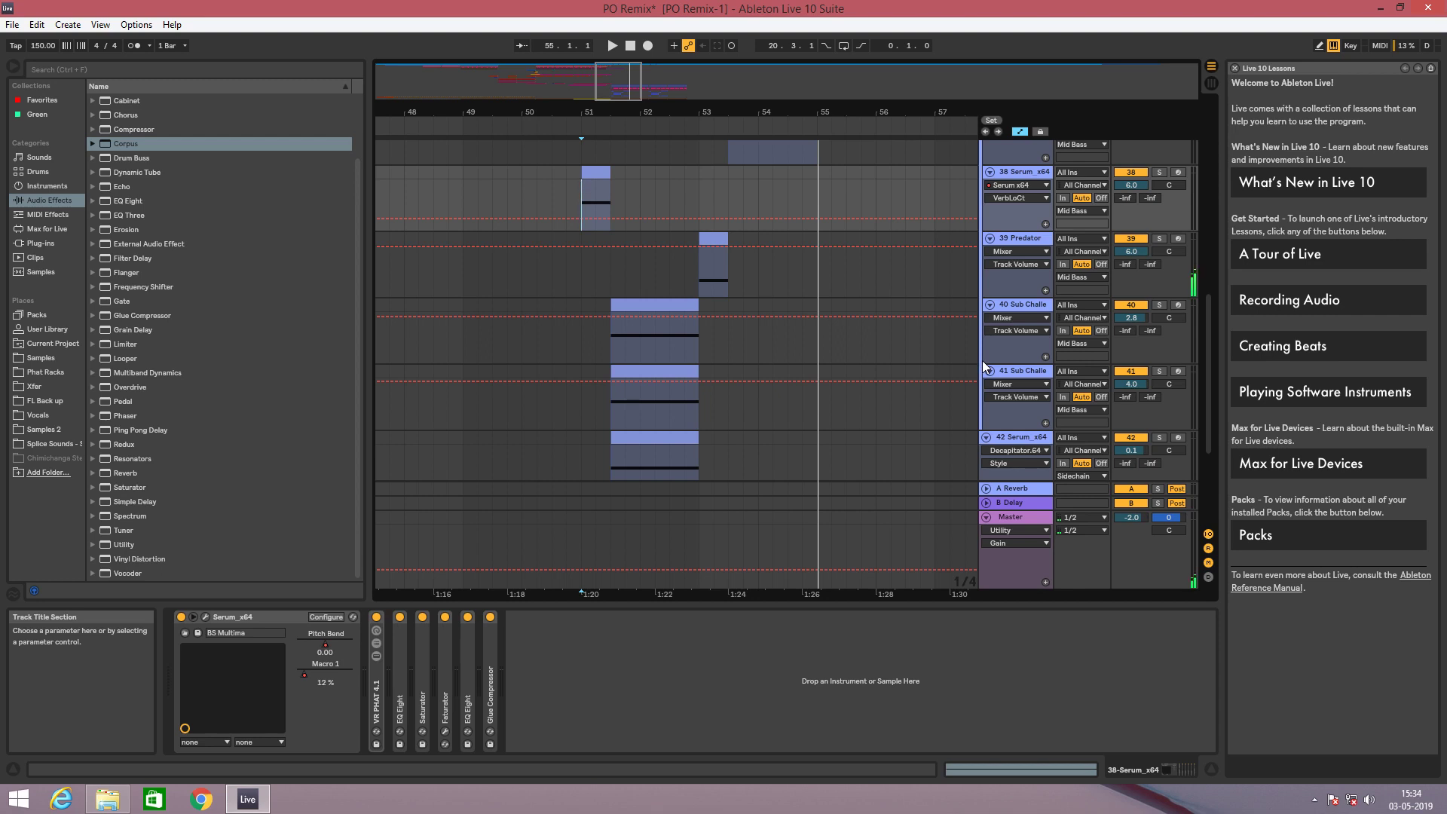
scroll(879, 387, up, 2)
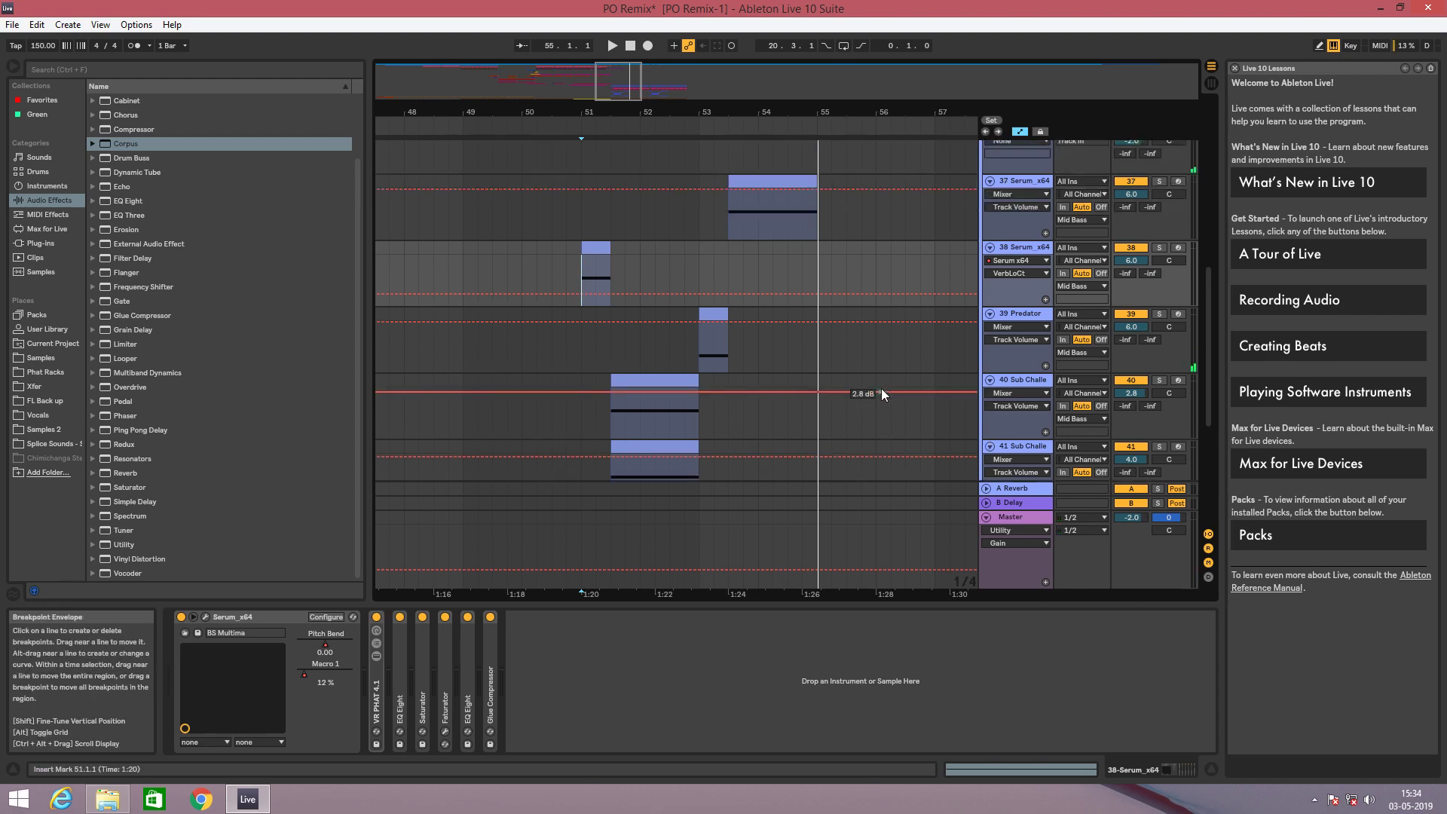
click(1315, 800)
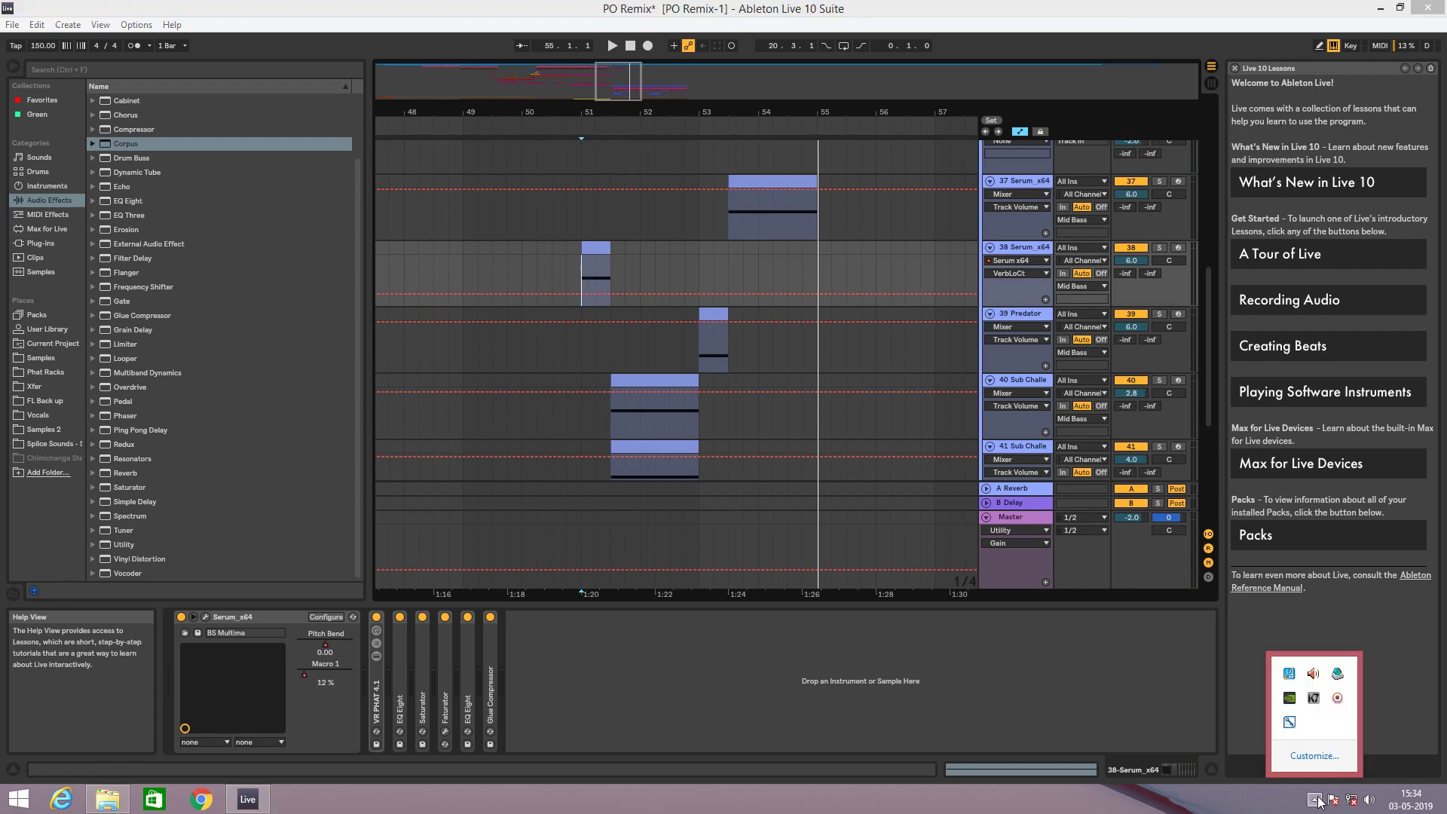
right_click(1338, 700)
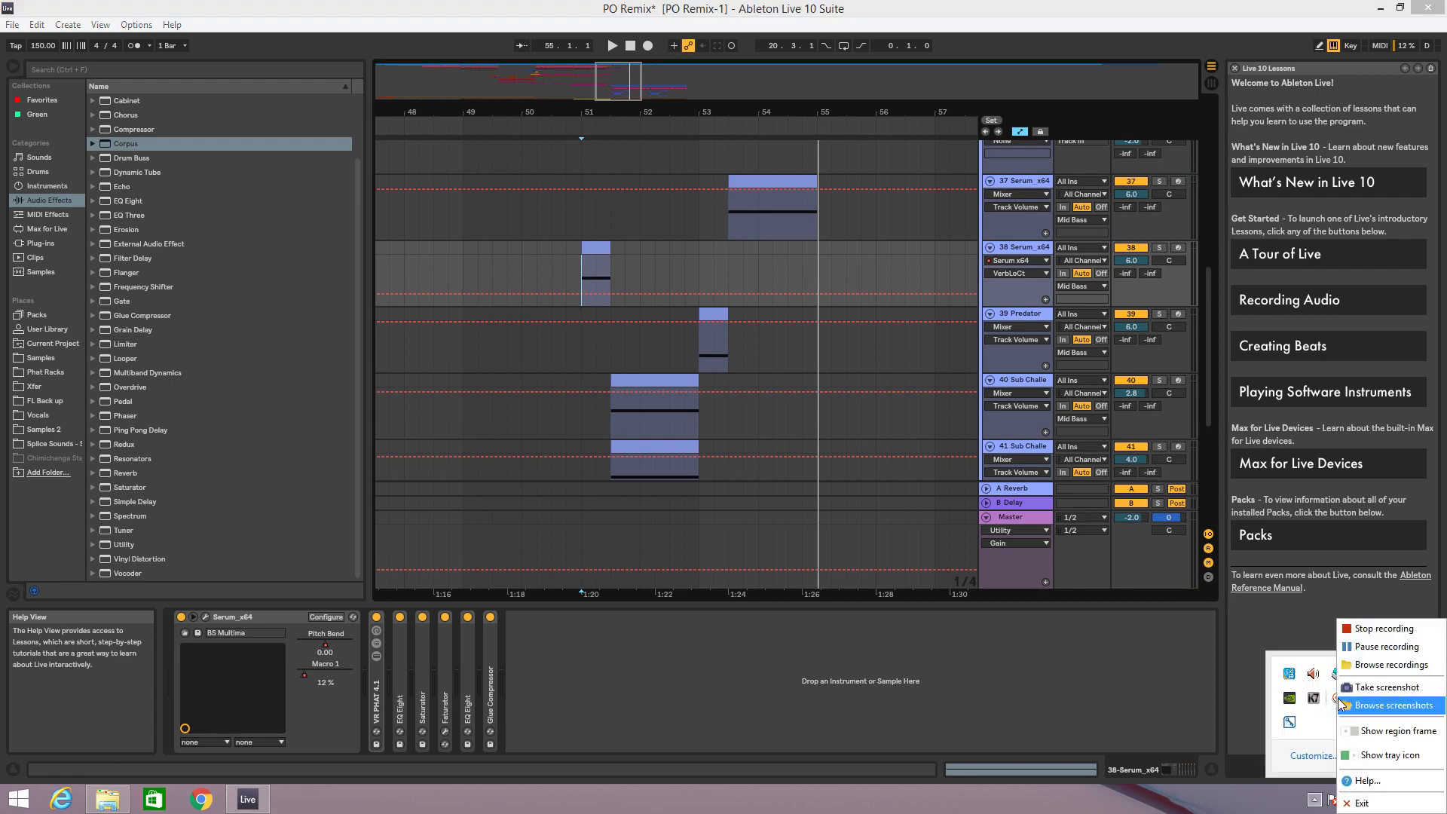